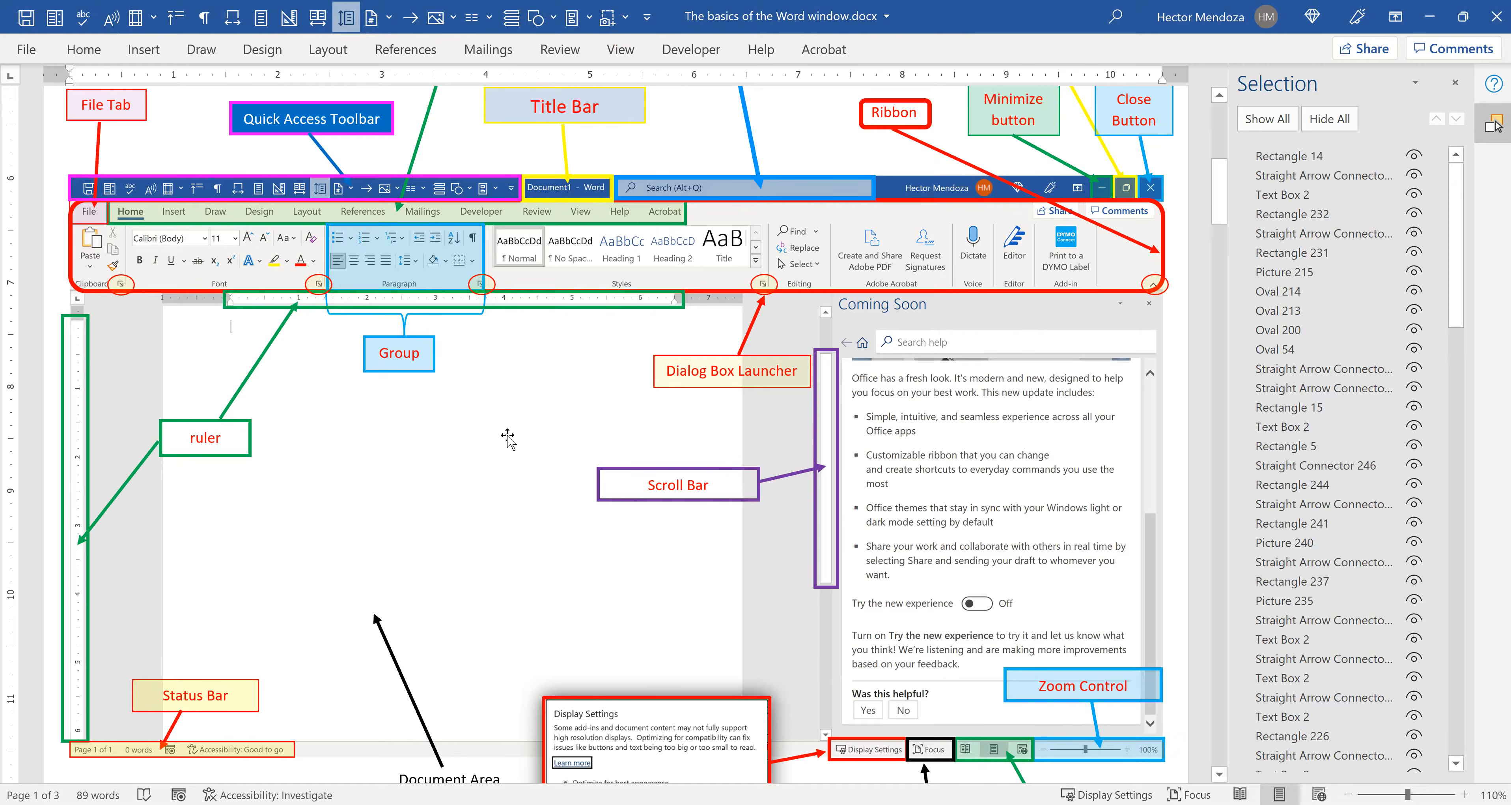
Step: Hide all the annotation shapes on page 1 and on page 3, the ruler diagram page
scroll(508, 437, down, 2)
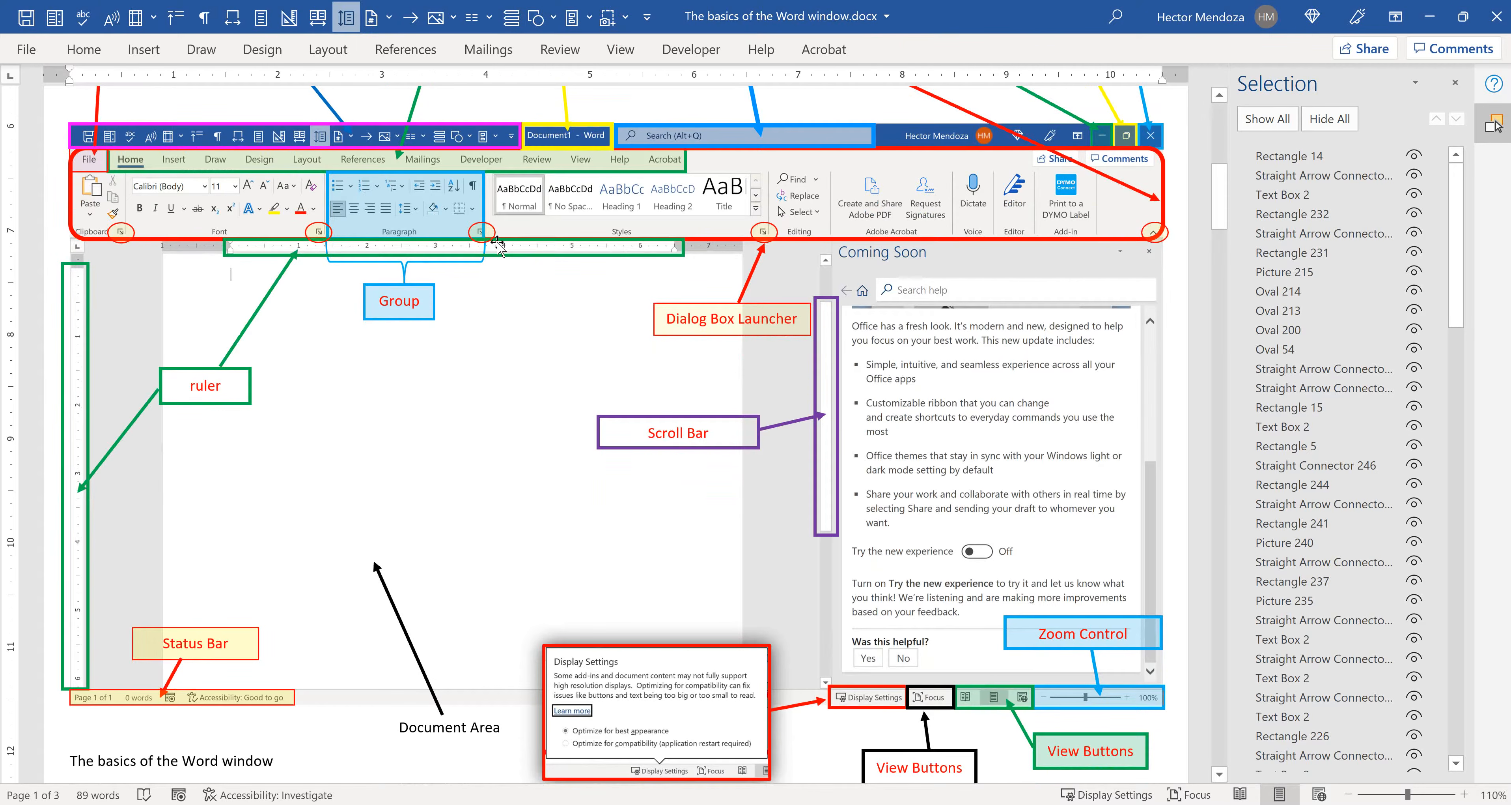
scroll(497, 243, down, 20)
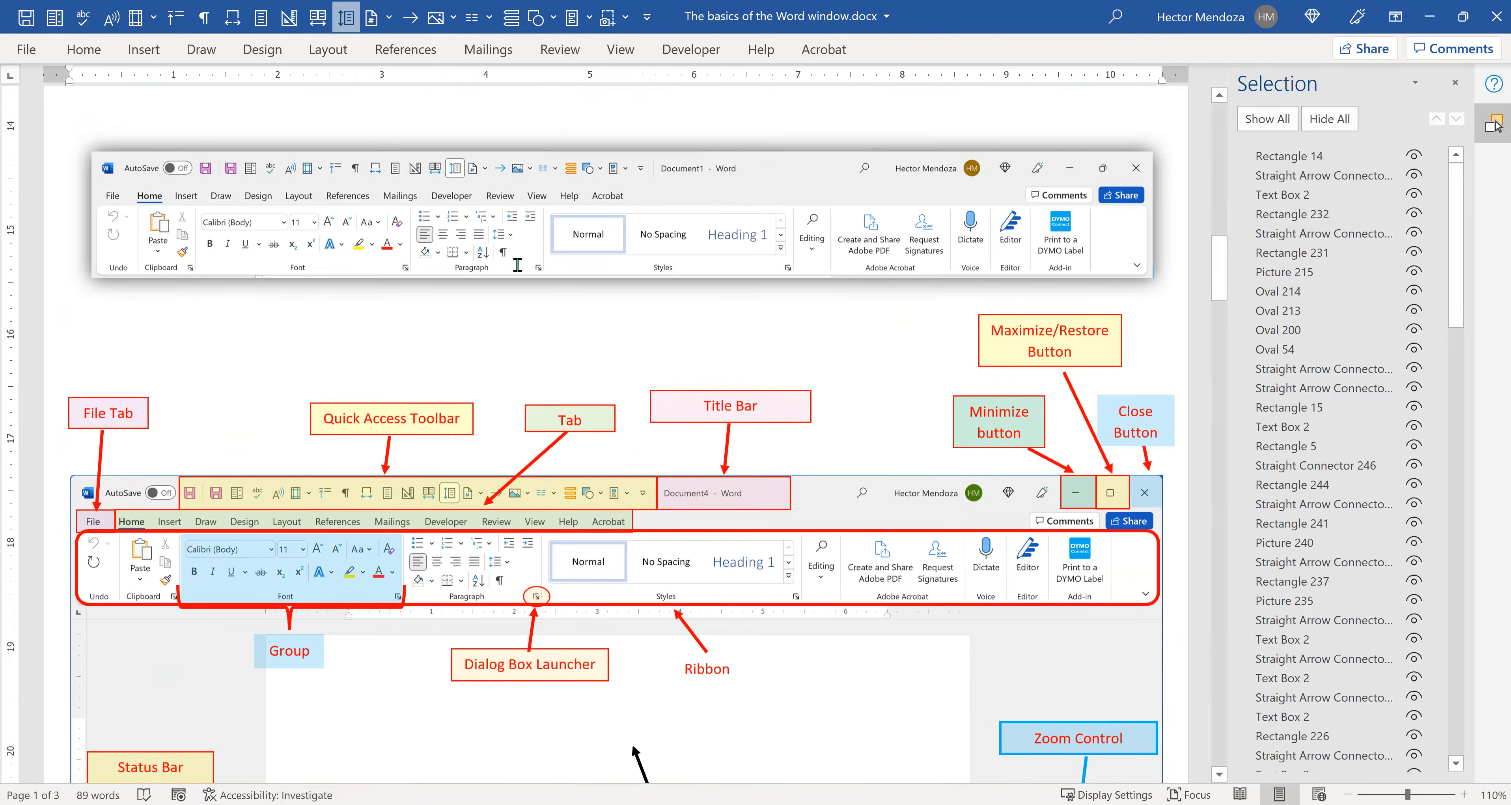
scroll(517, 273, down, 15)
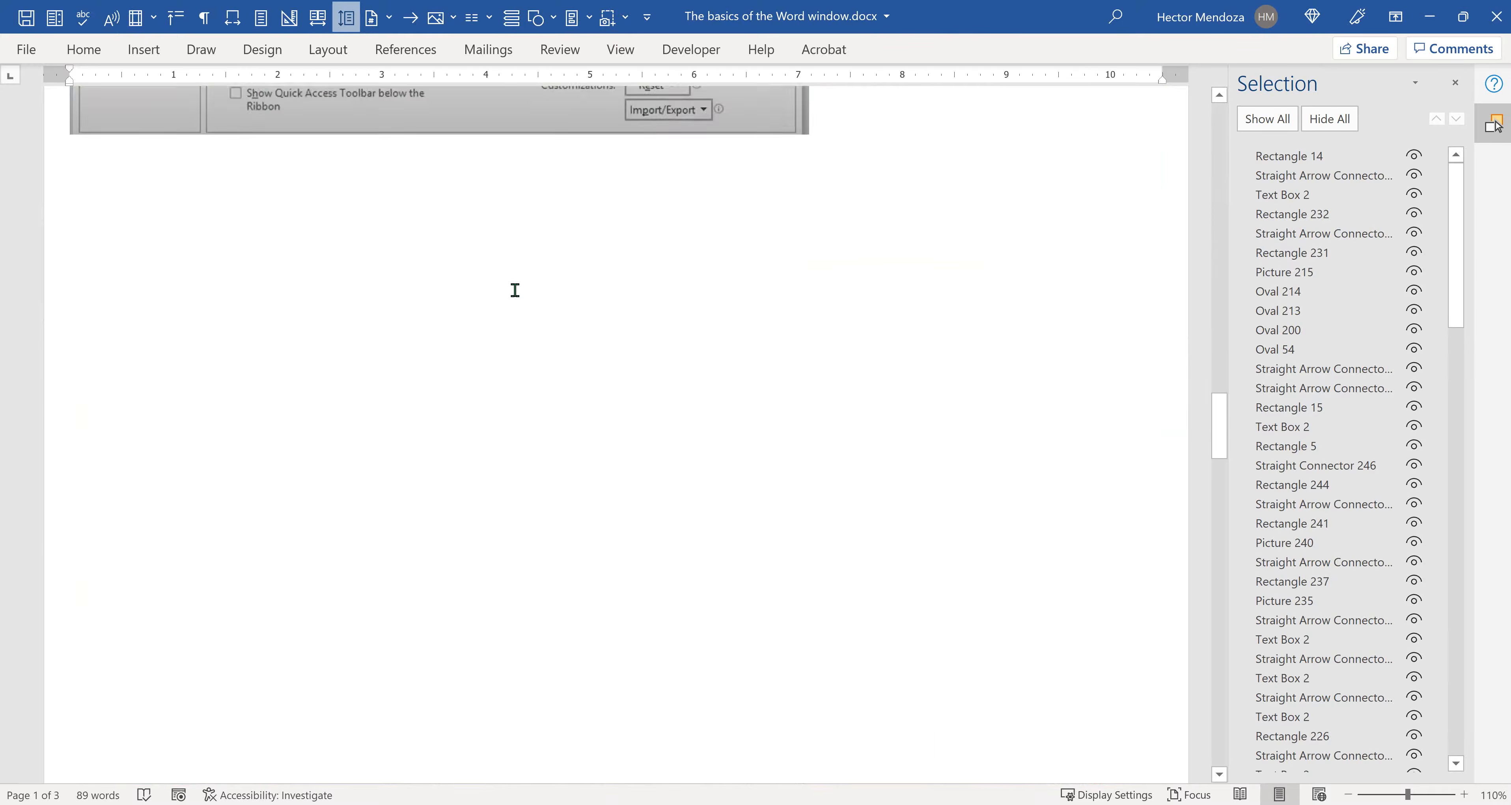
scroll(515, 290, down, 10)
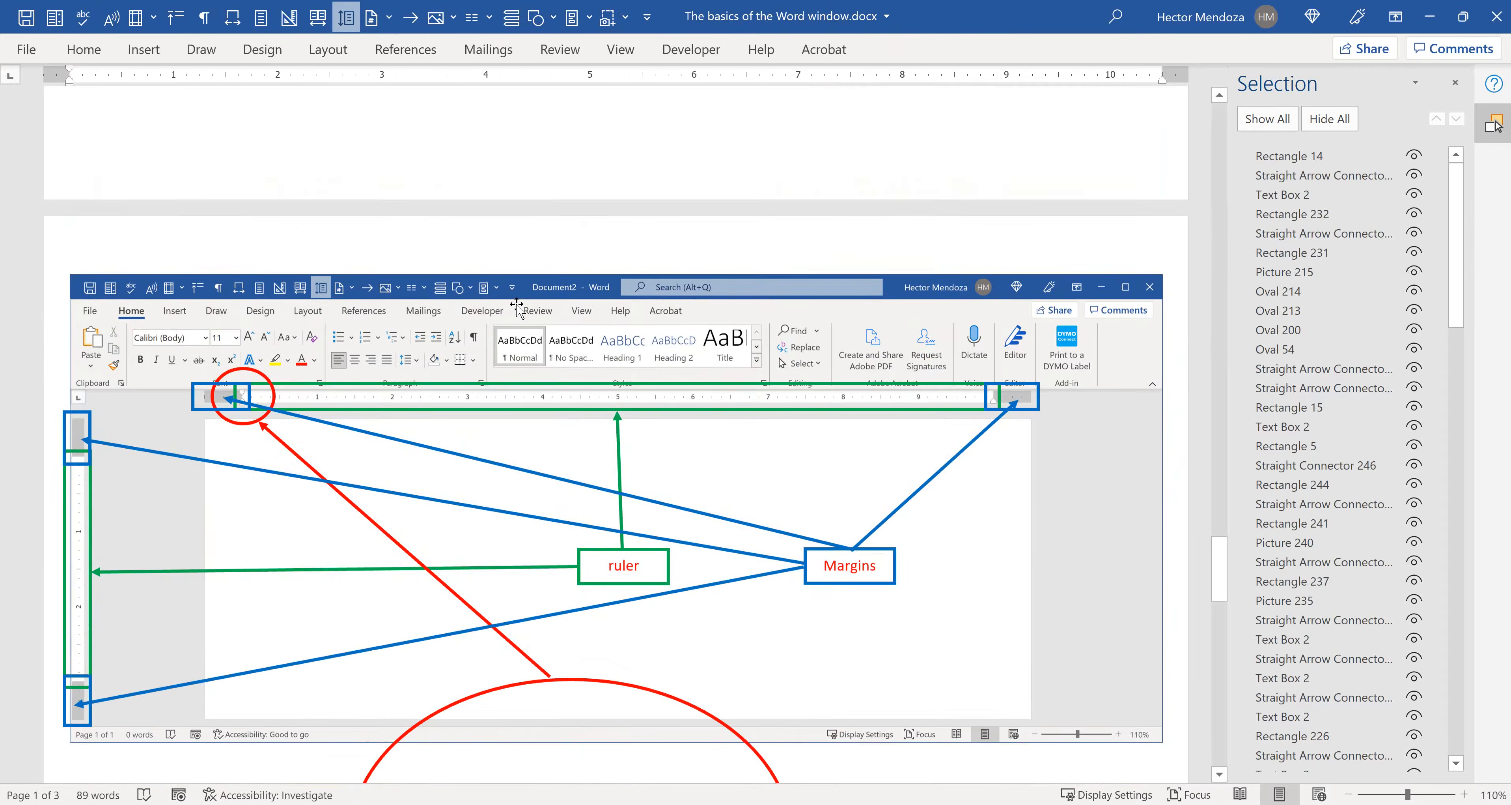
scroll(516, 303, up, 1)
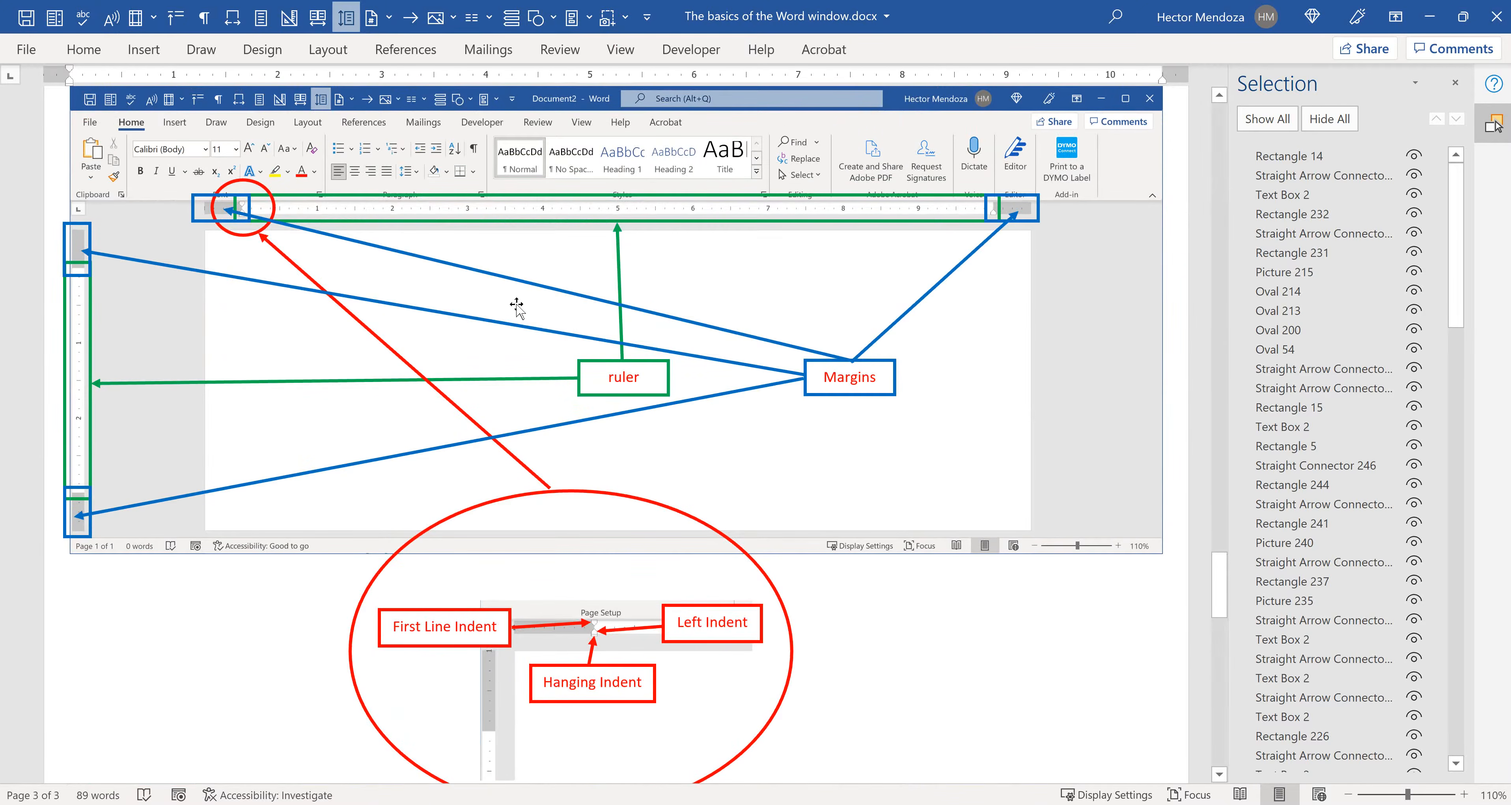
scroll(516, 304, down, 1)
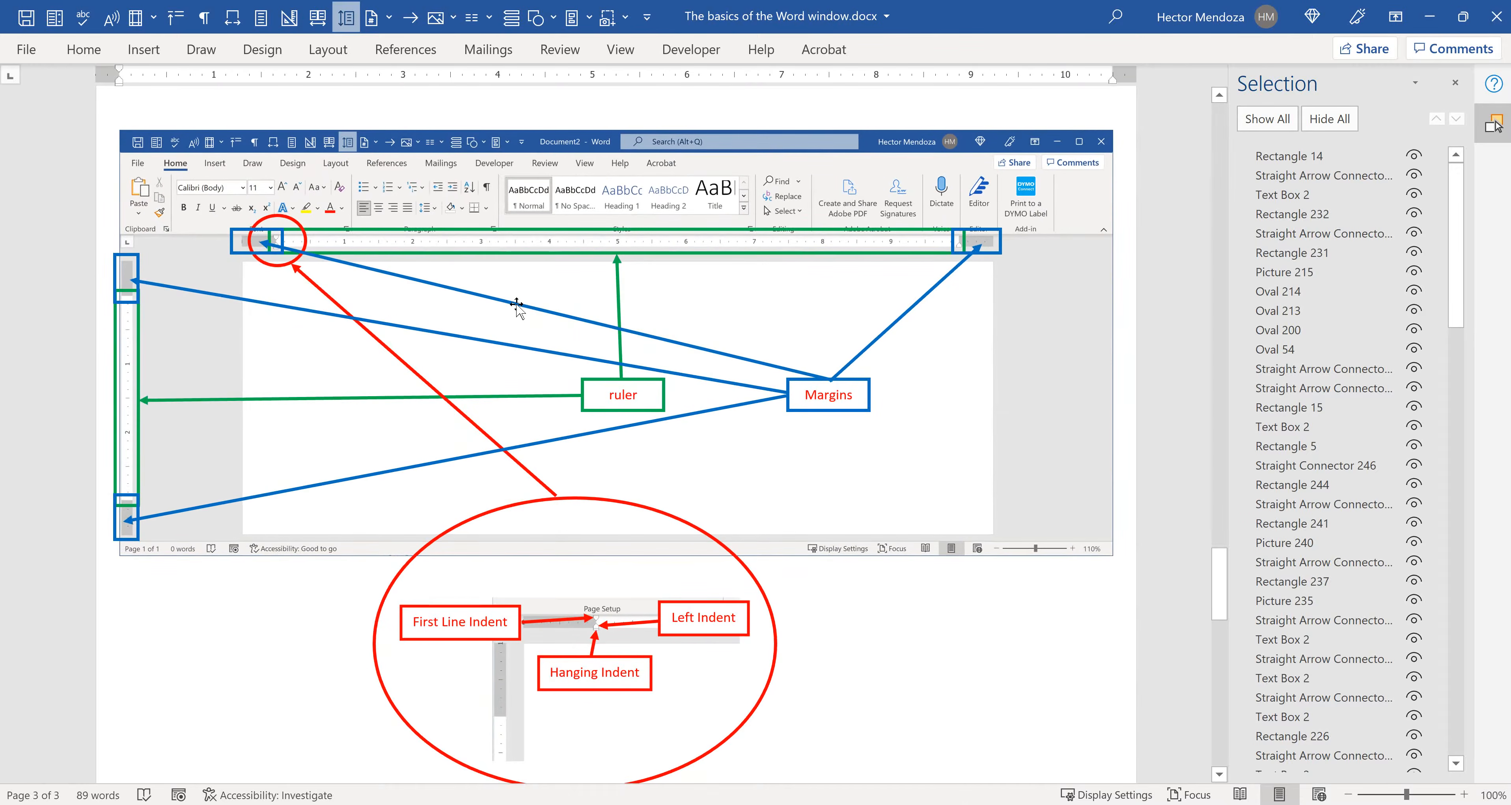
scroll(516, 303, down, 1)
scroll(517, 304, up, 1)
click(1329, 130)
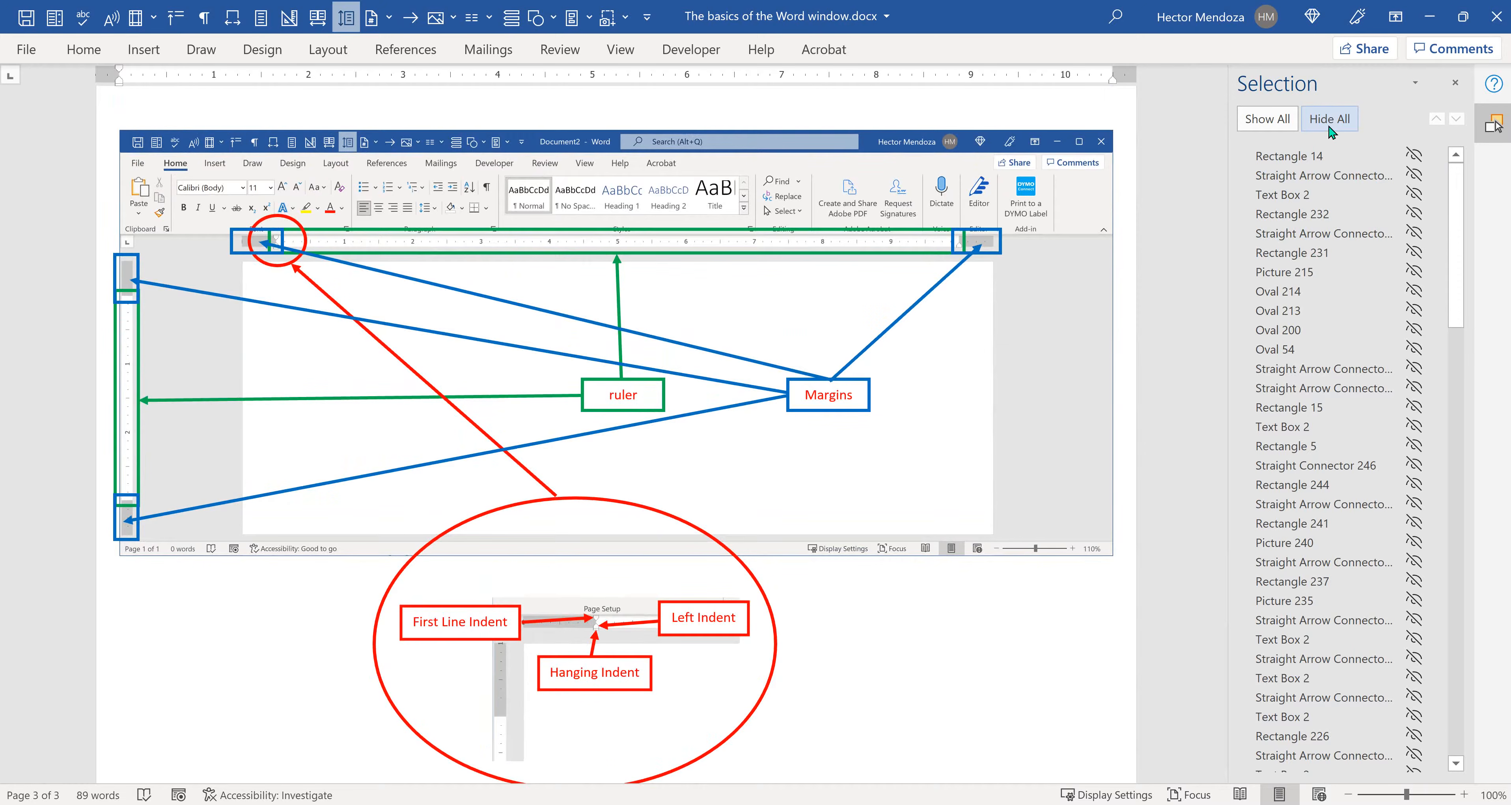
click(853, 683)
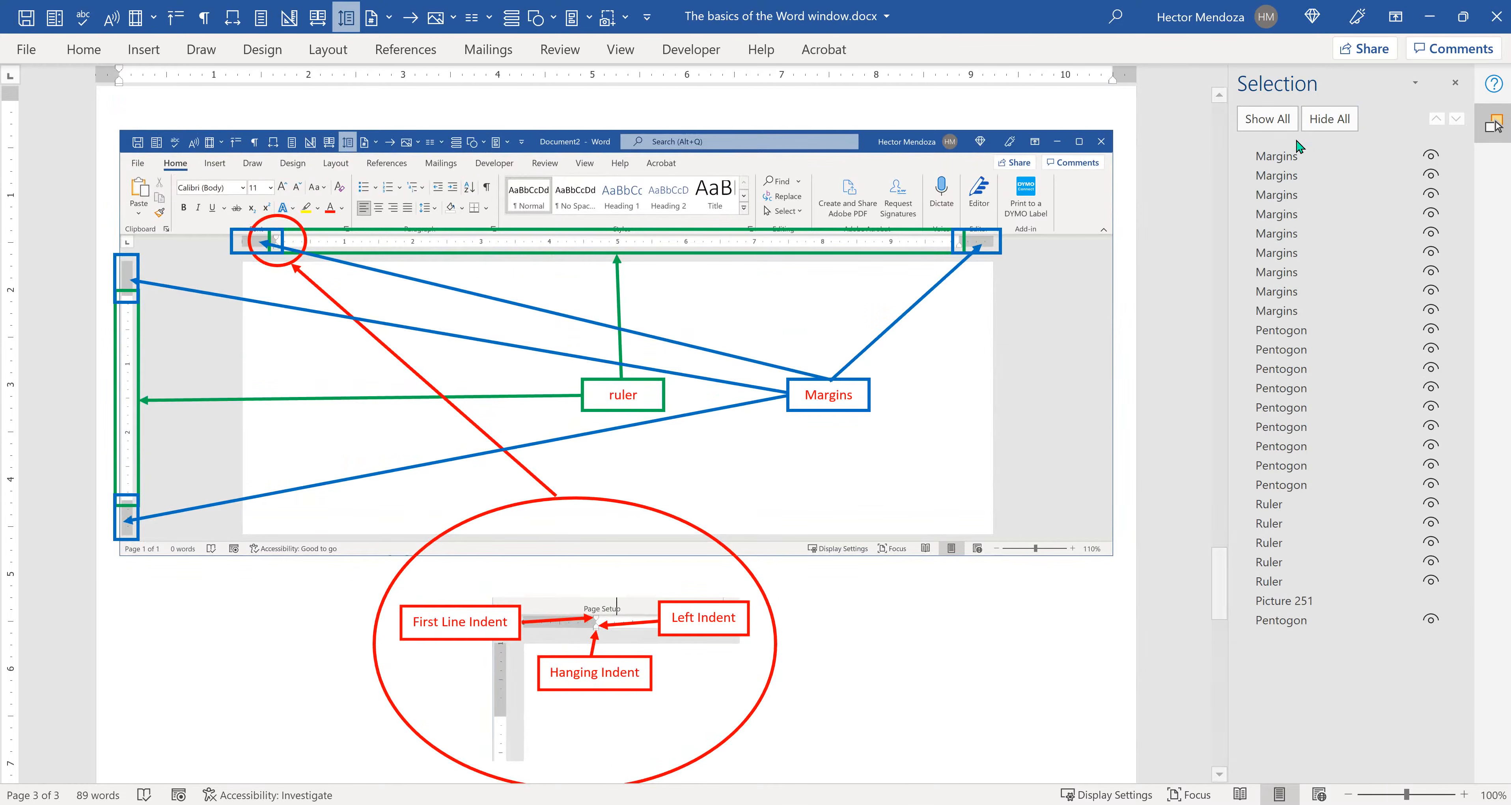
click(1332, 129)
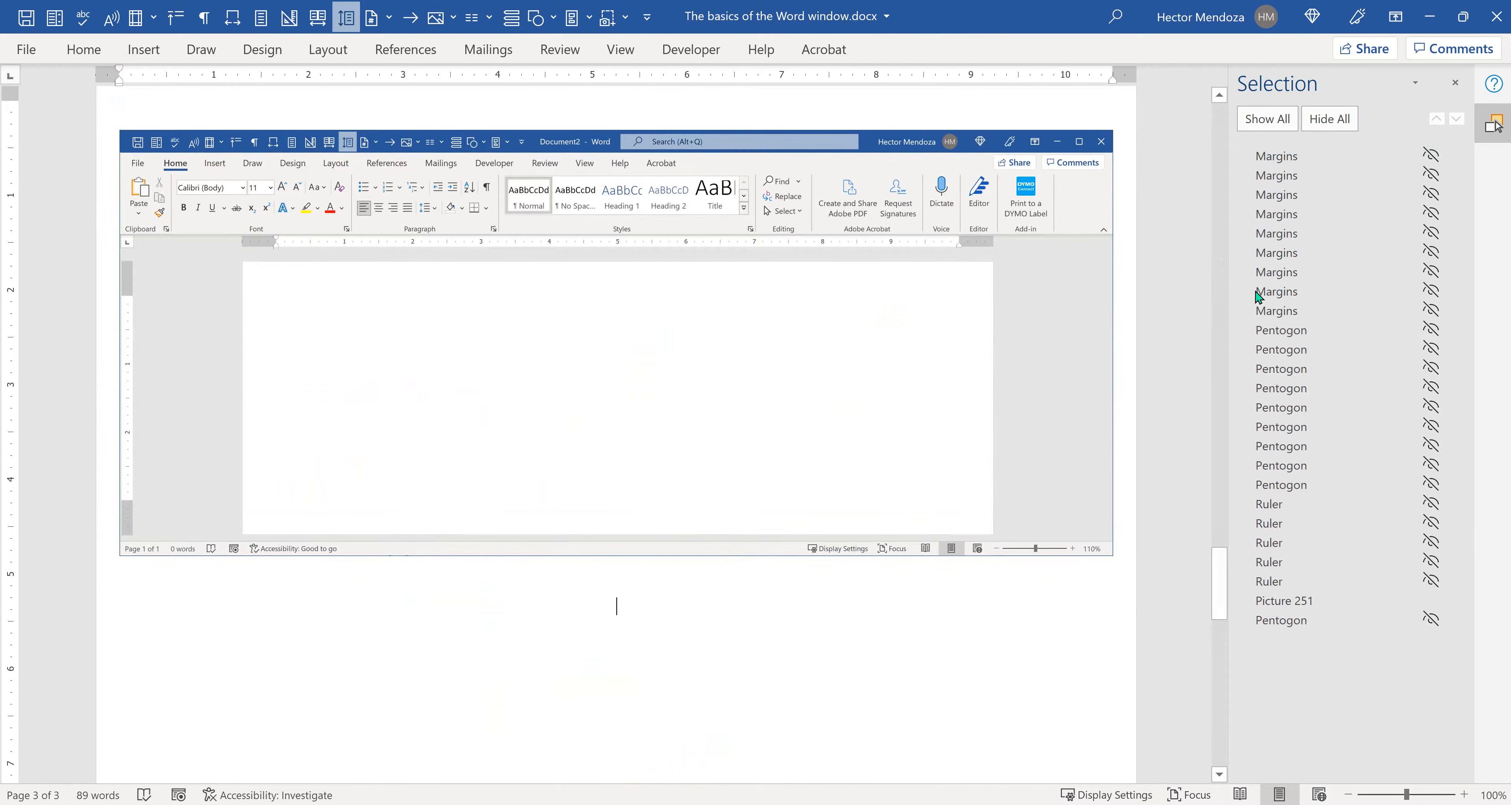
Step: Display the nine Margins shapes over the Word window picture on page 3
click(1283, 163)
click(1282, 176)
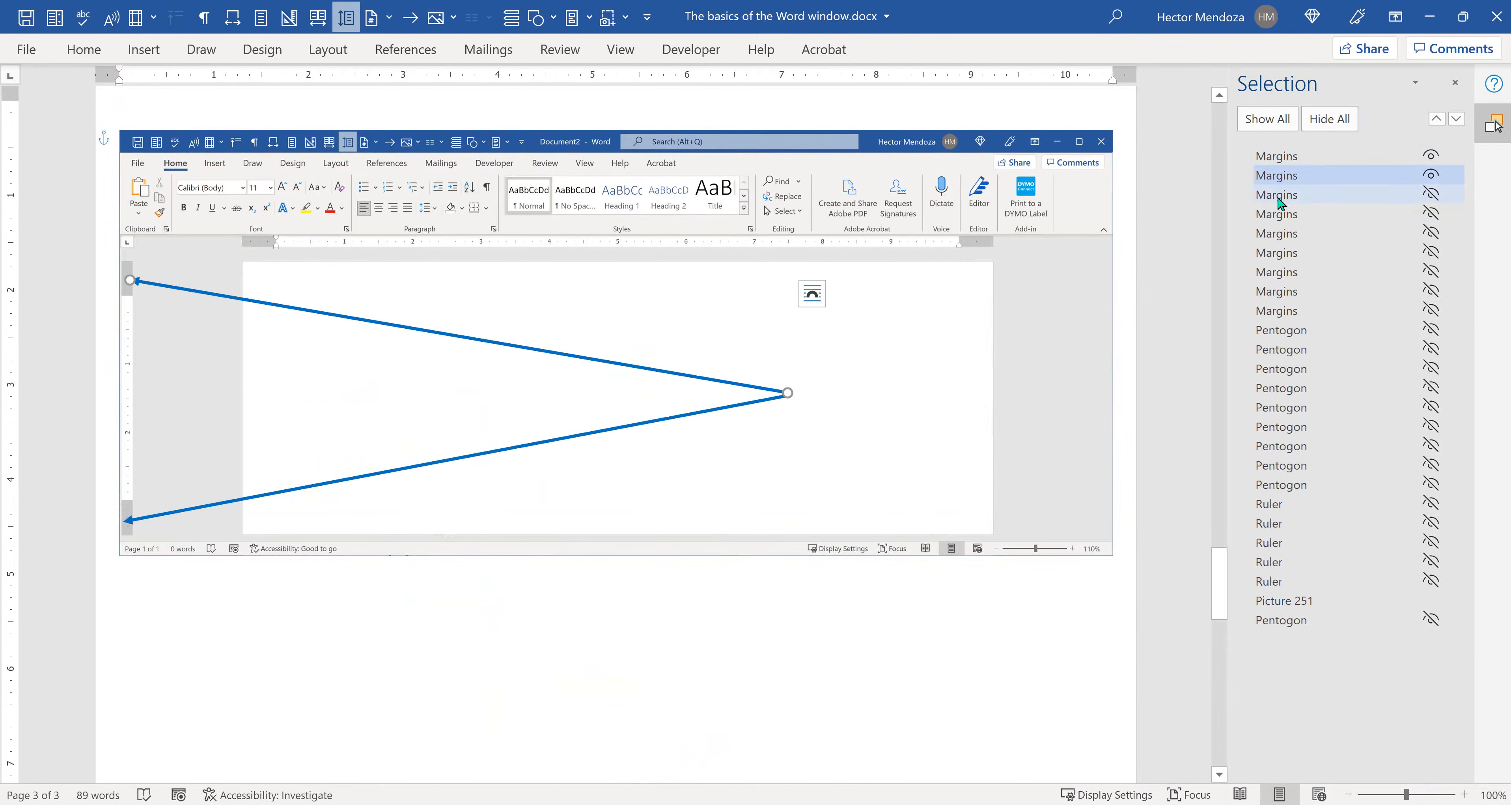
click(1282, 194)
click(1282, 214)
click(1282, 233)
click(1279, 253)
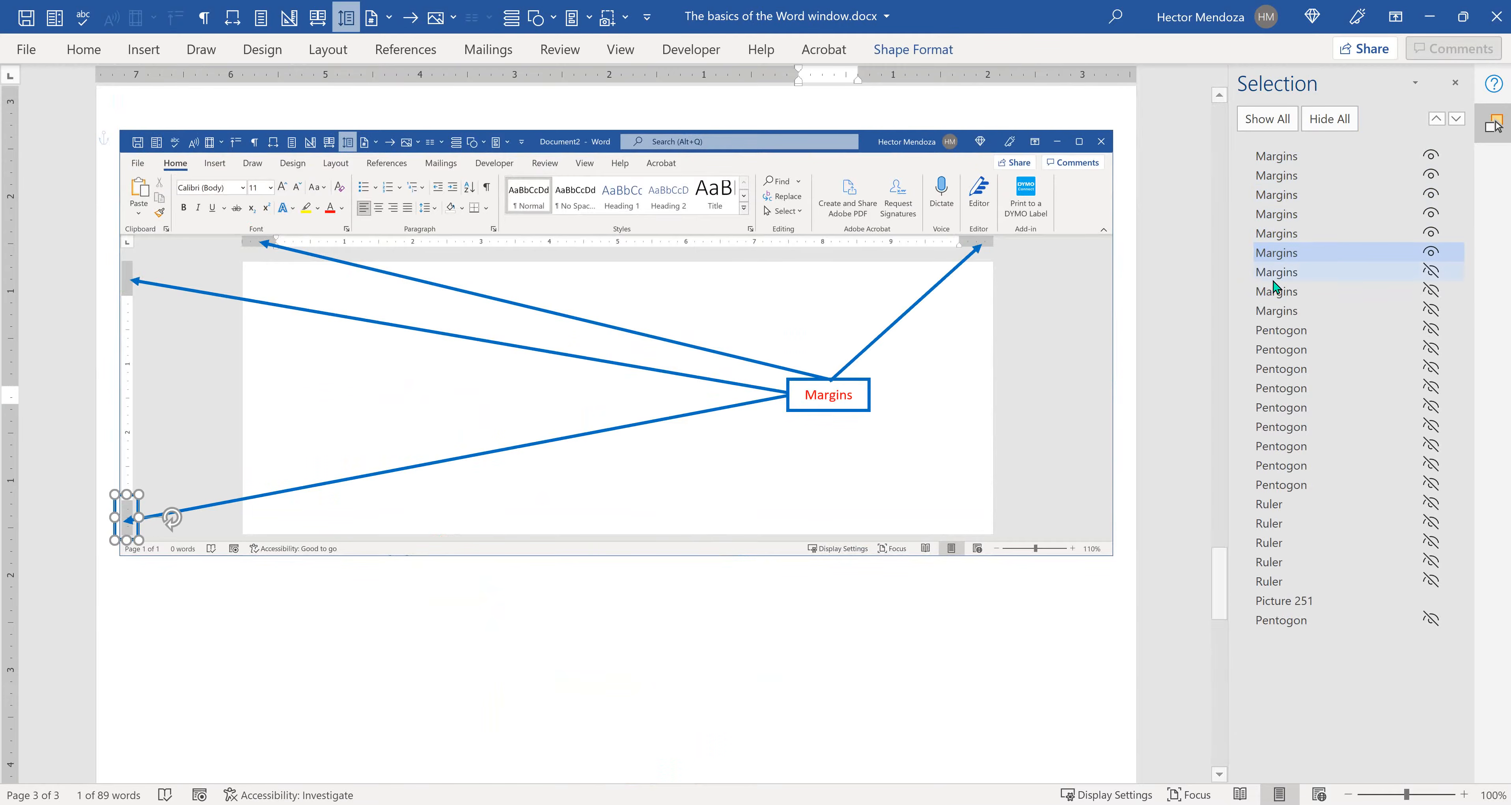
click(1278, 273)
click(1275, 292)
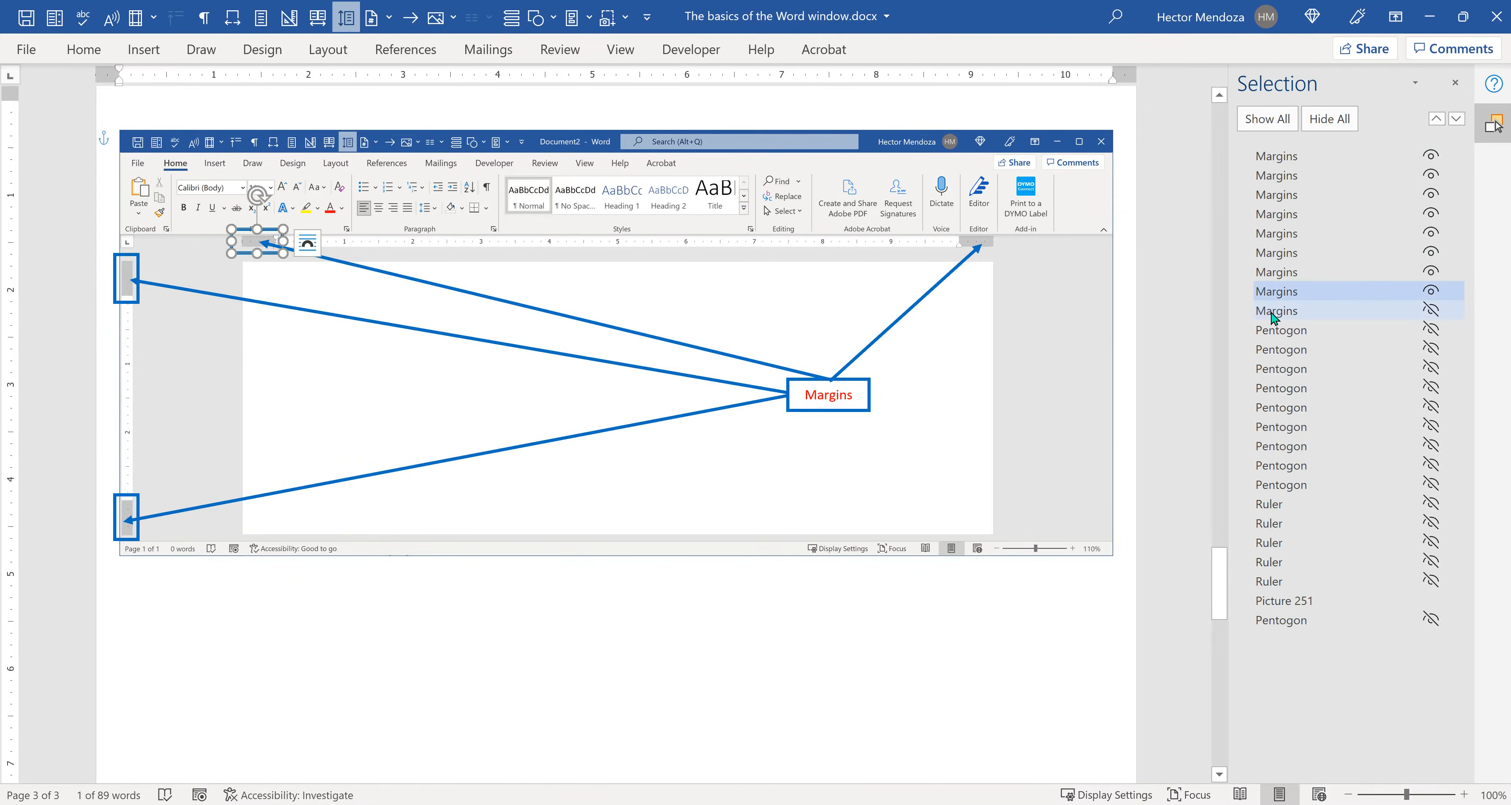
click(1274, 311)
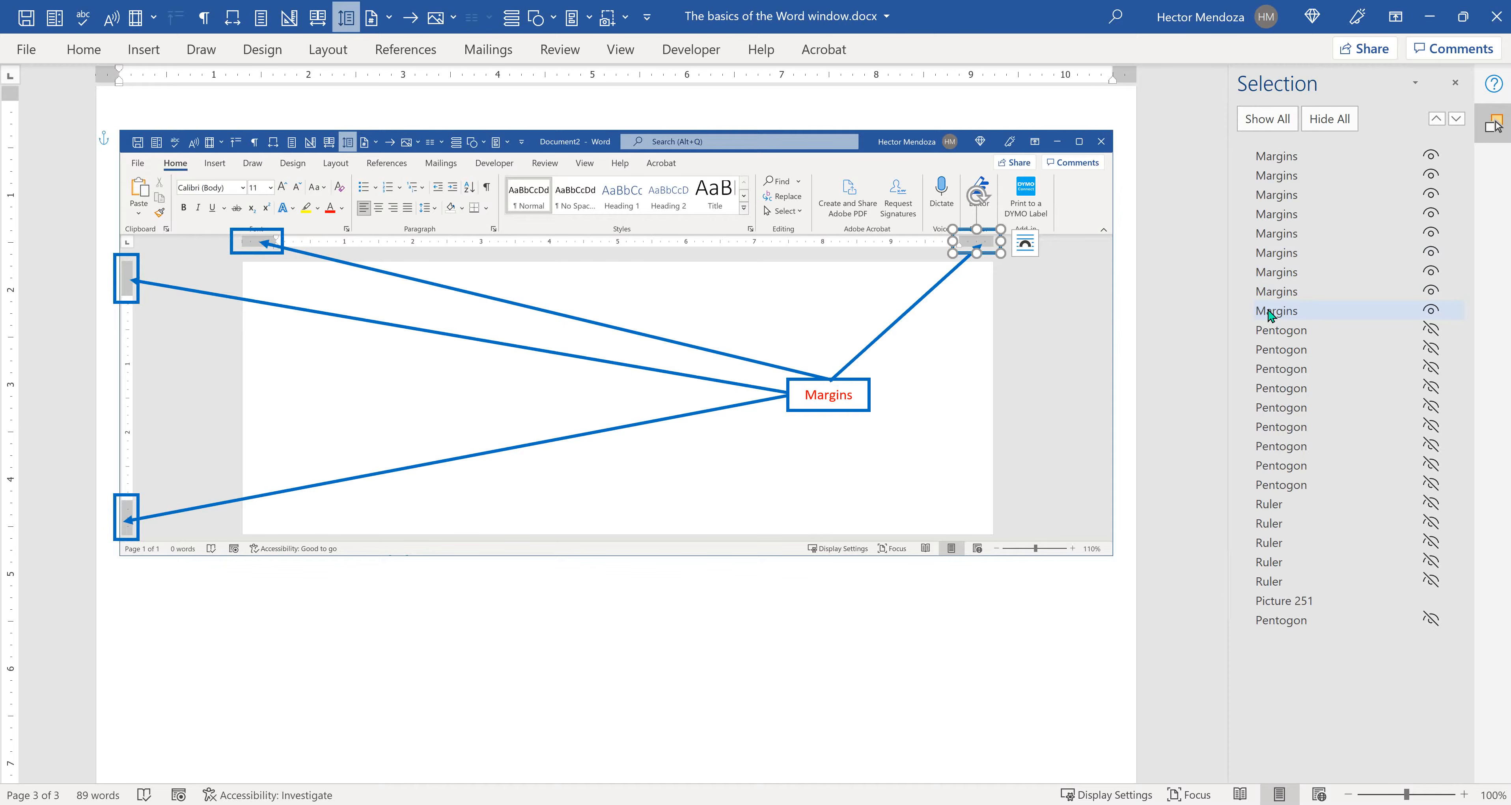
click(1268, 310)
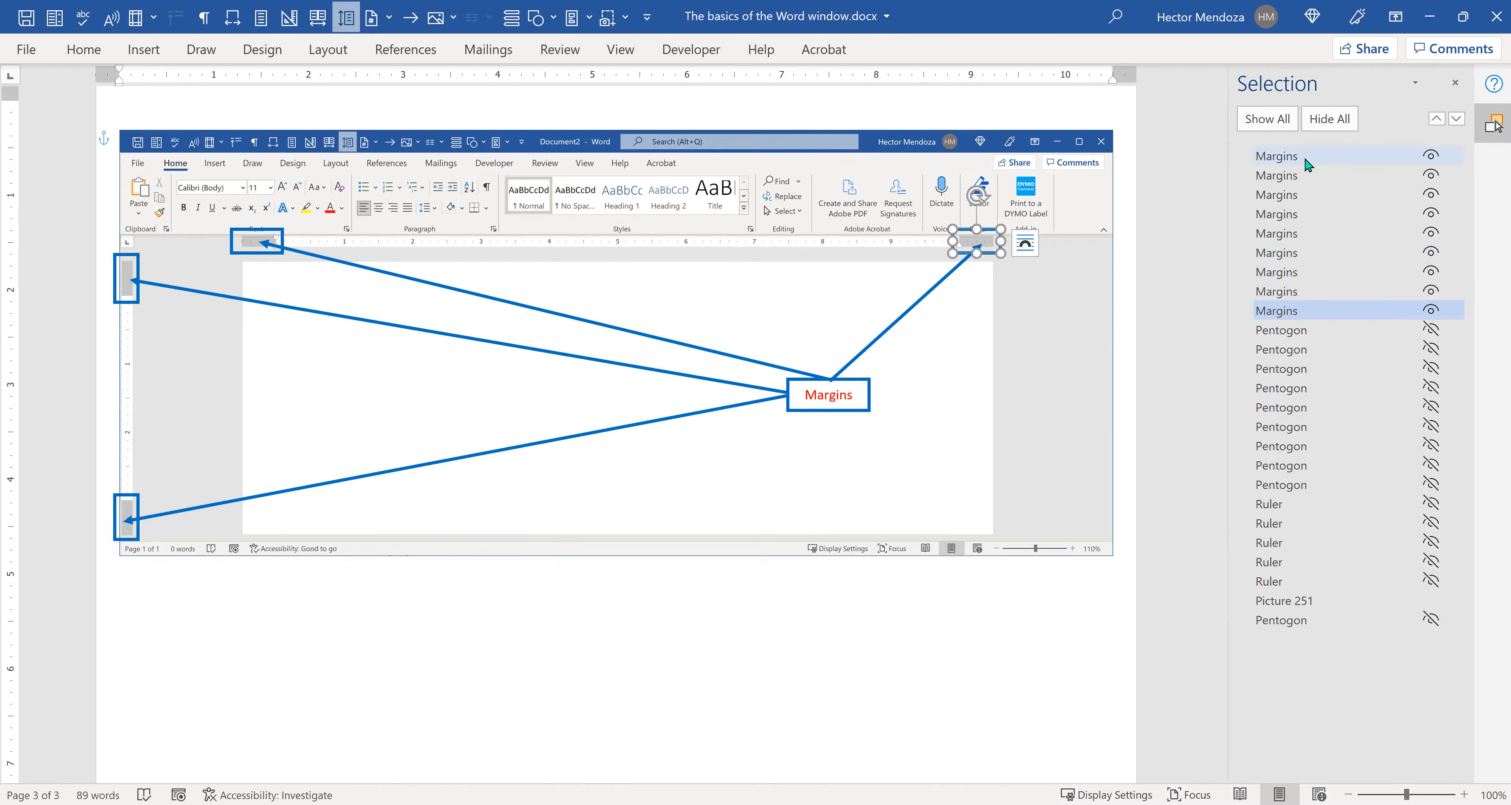
Step: Hide the page's shapes and display only the five Ruler shapes over the picture
click(1332, 124)
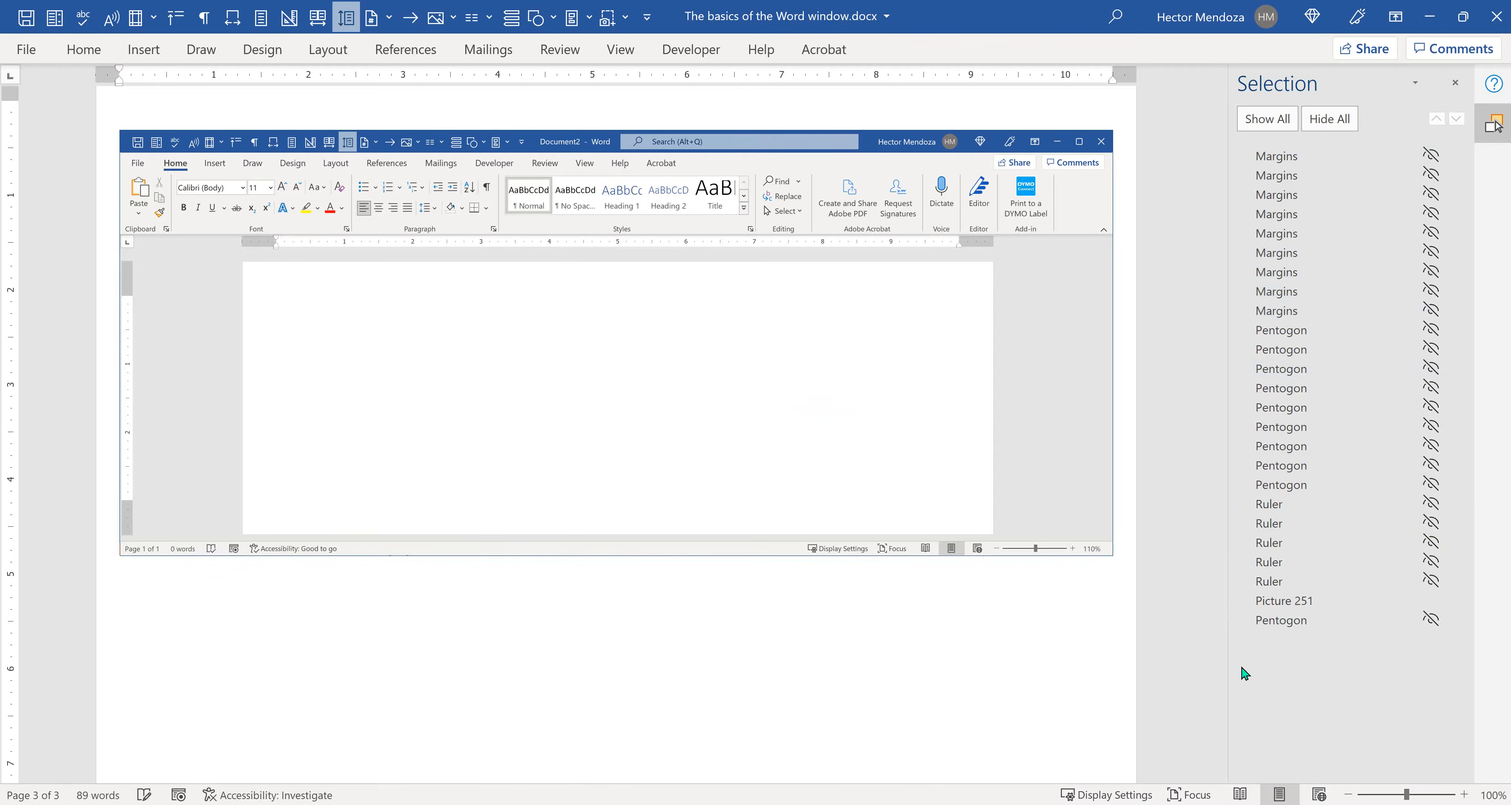
click(1269, 505)
click(1276, 524)
click(1273, 543)
click(1270, 562)
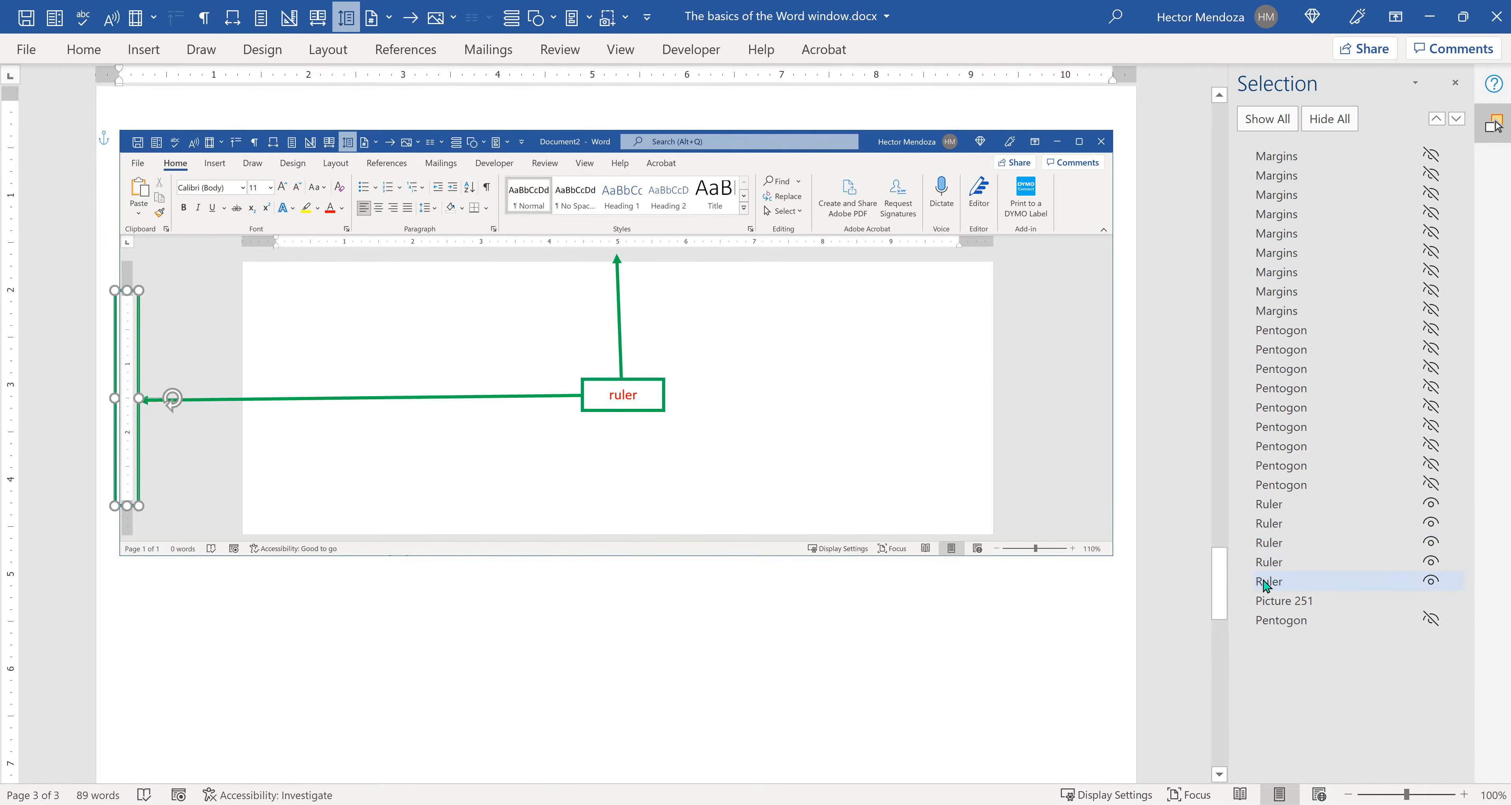
click(1267, 581)
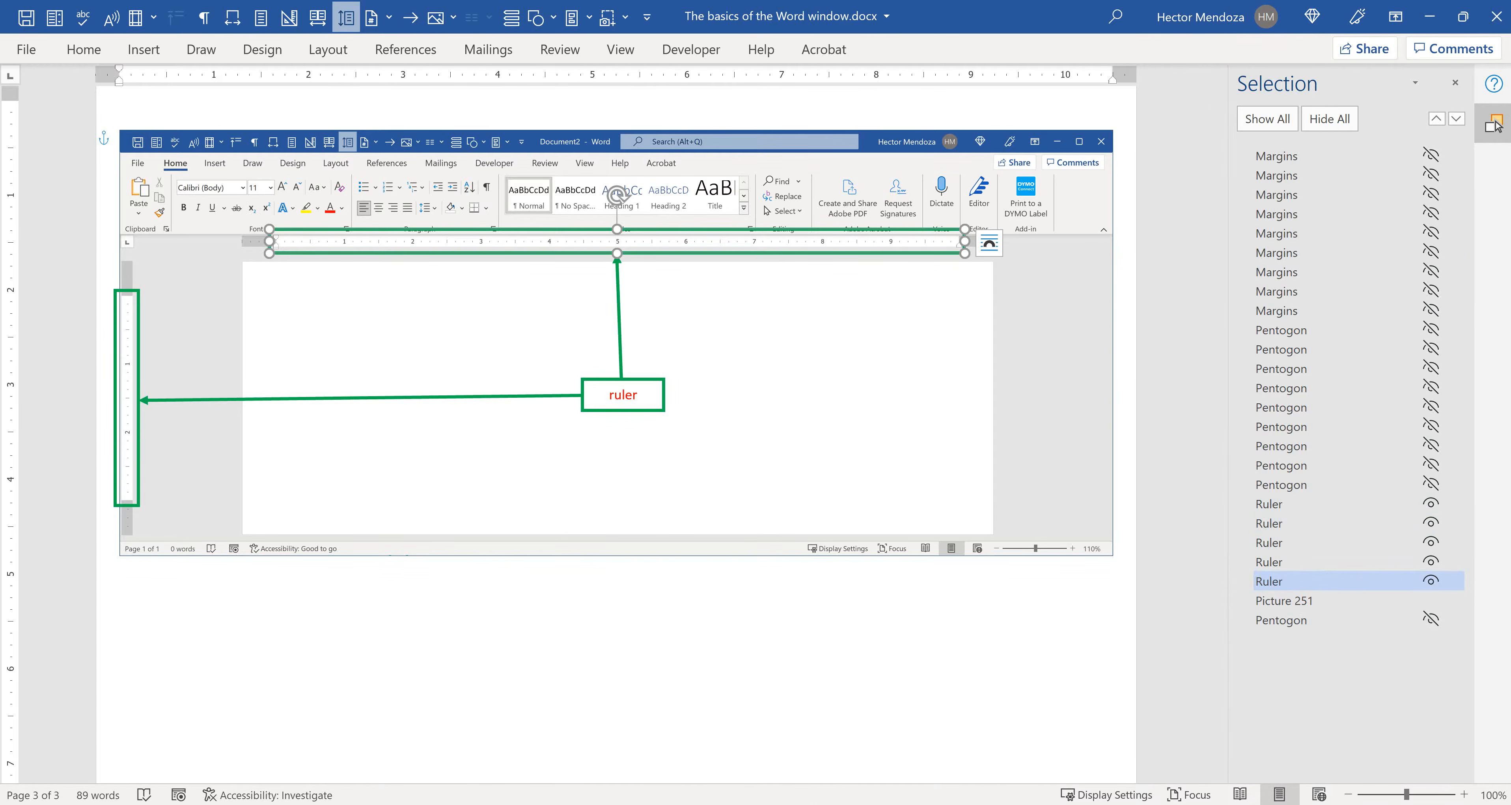
Step: Hide the Ruler shapes and display all ten Pentagon items that make up the indent marker callout
click(1335, 124)
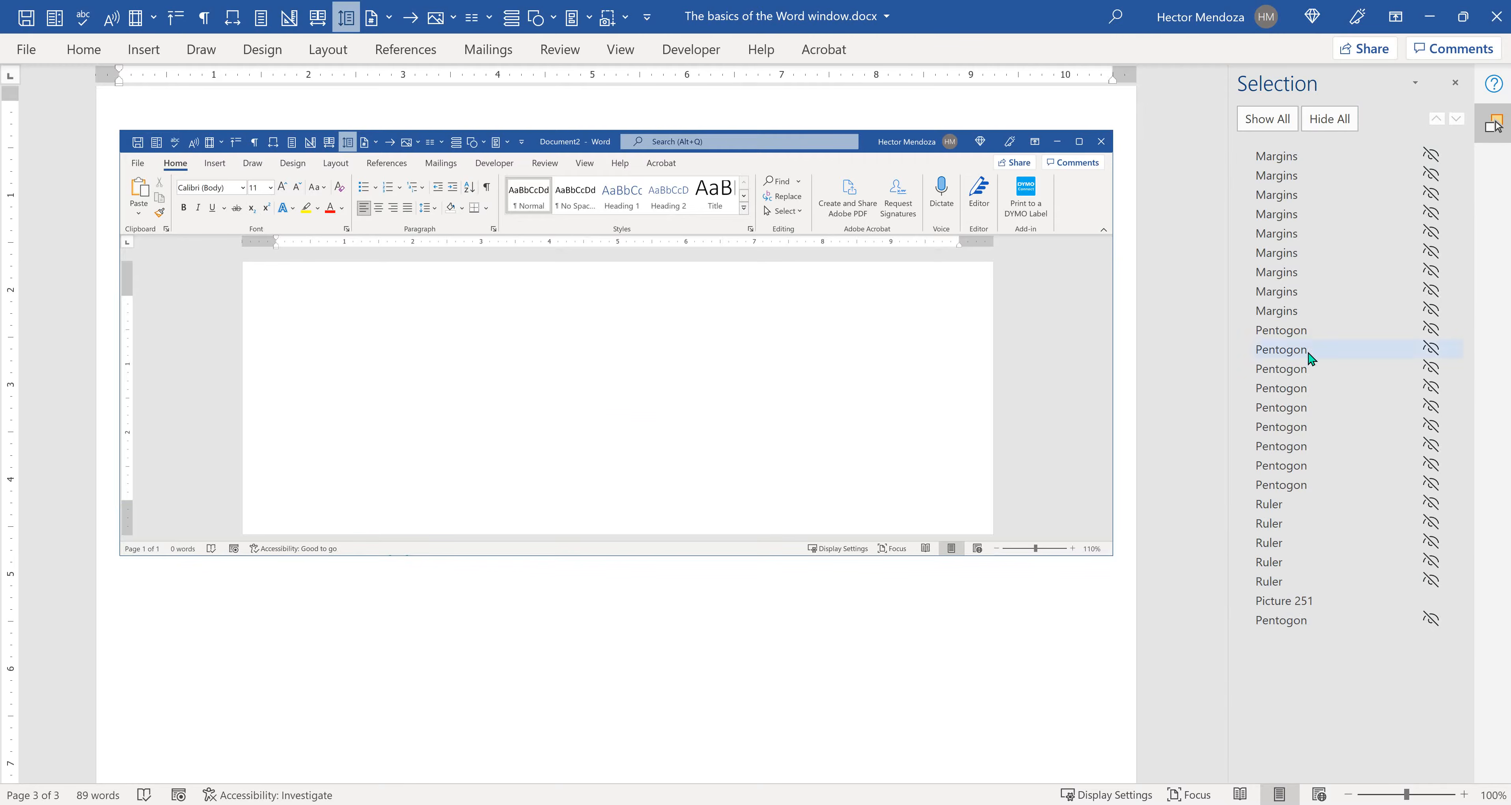
click(1288, 331)
click(1285, 350)
click(1284, 370)
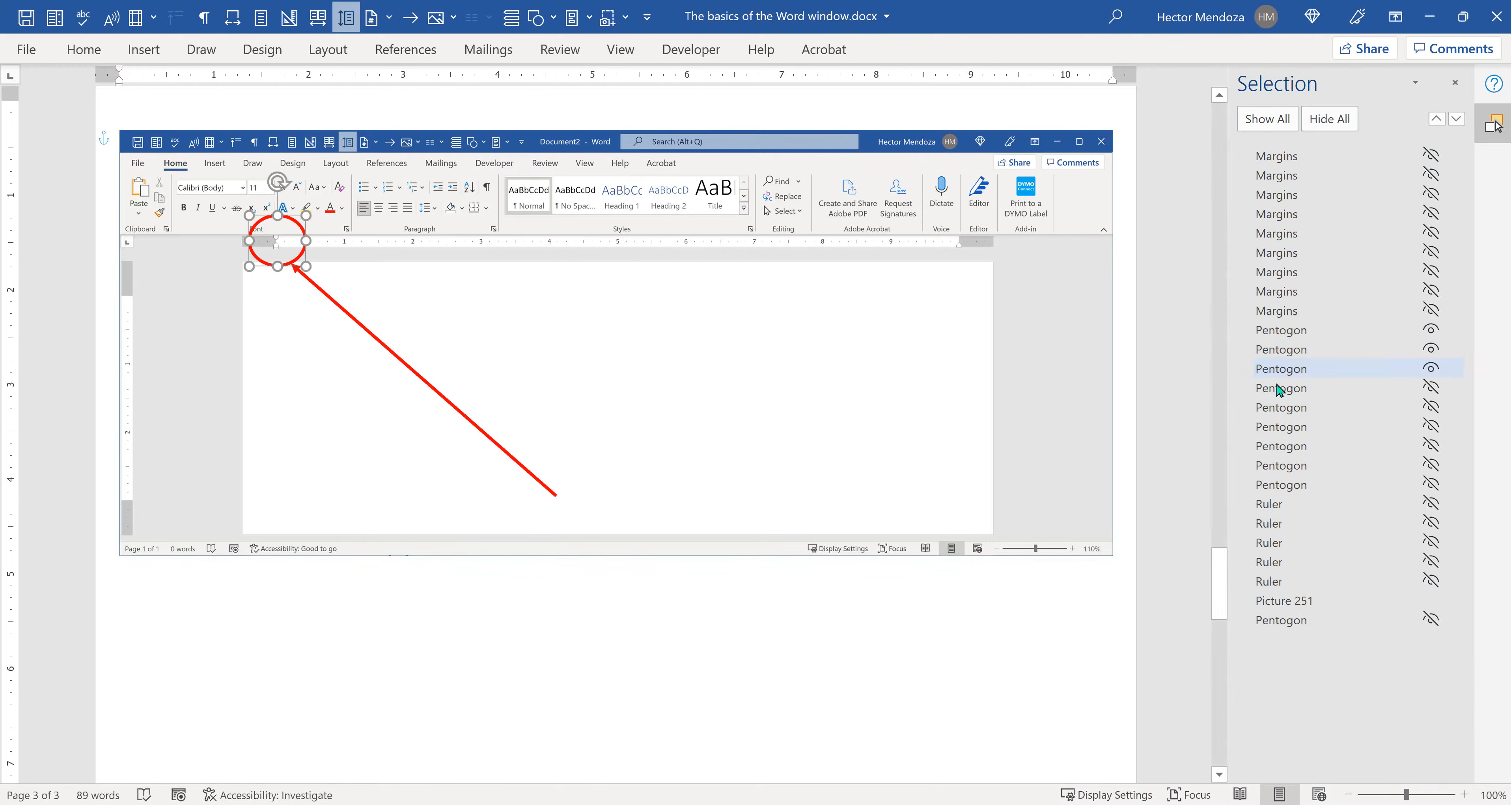
click(1280, 388)
click(1273, 408)
click(1275, 428)
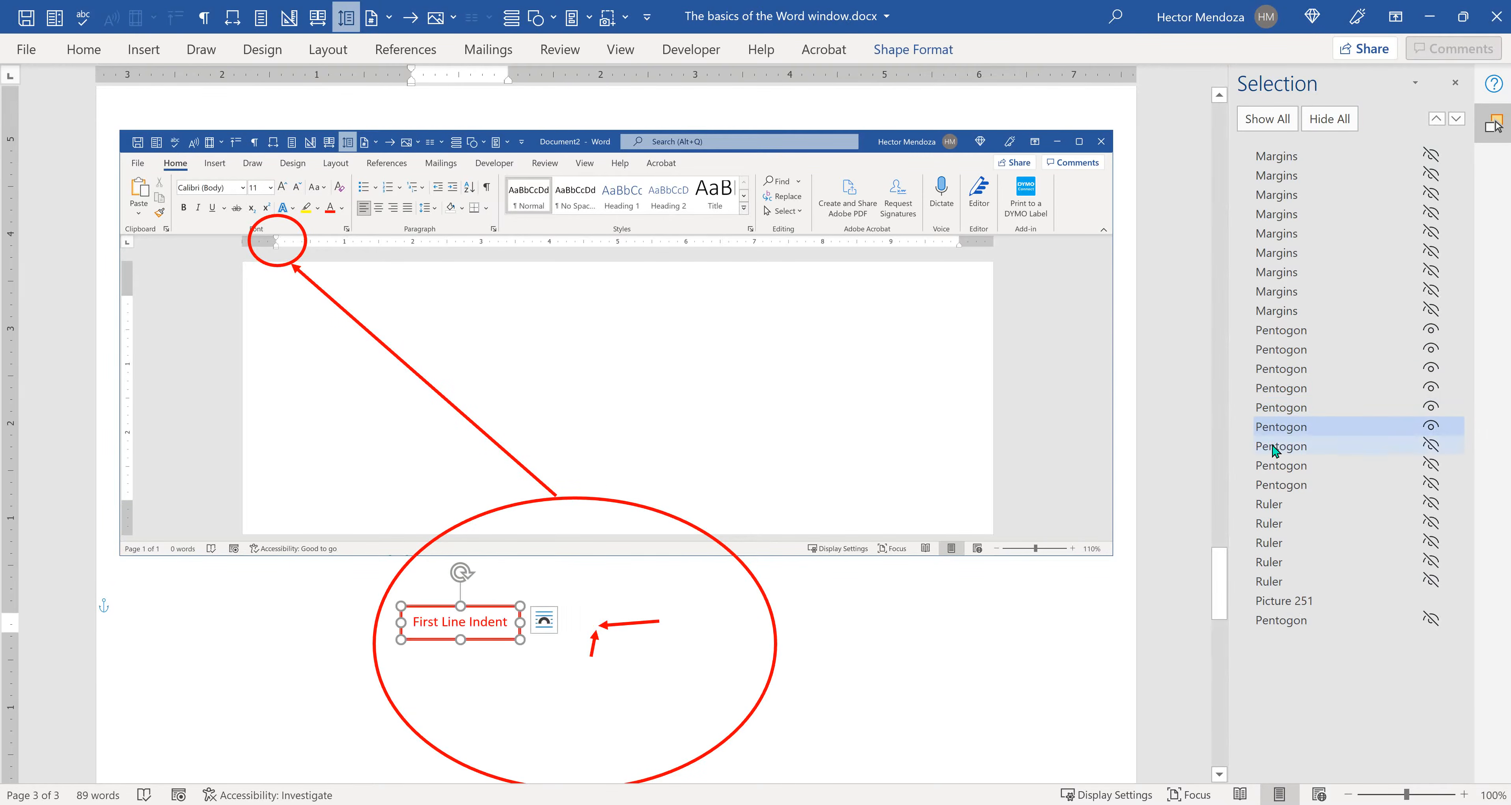
click(1278, 447)
click(1280, 465)
click(1283, 485)
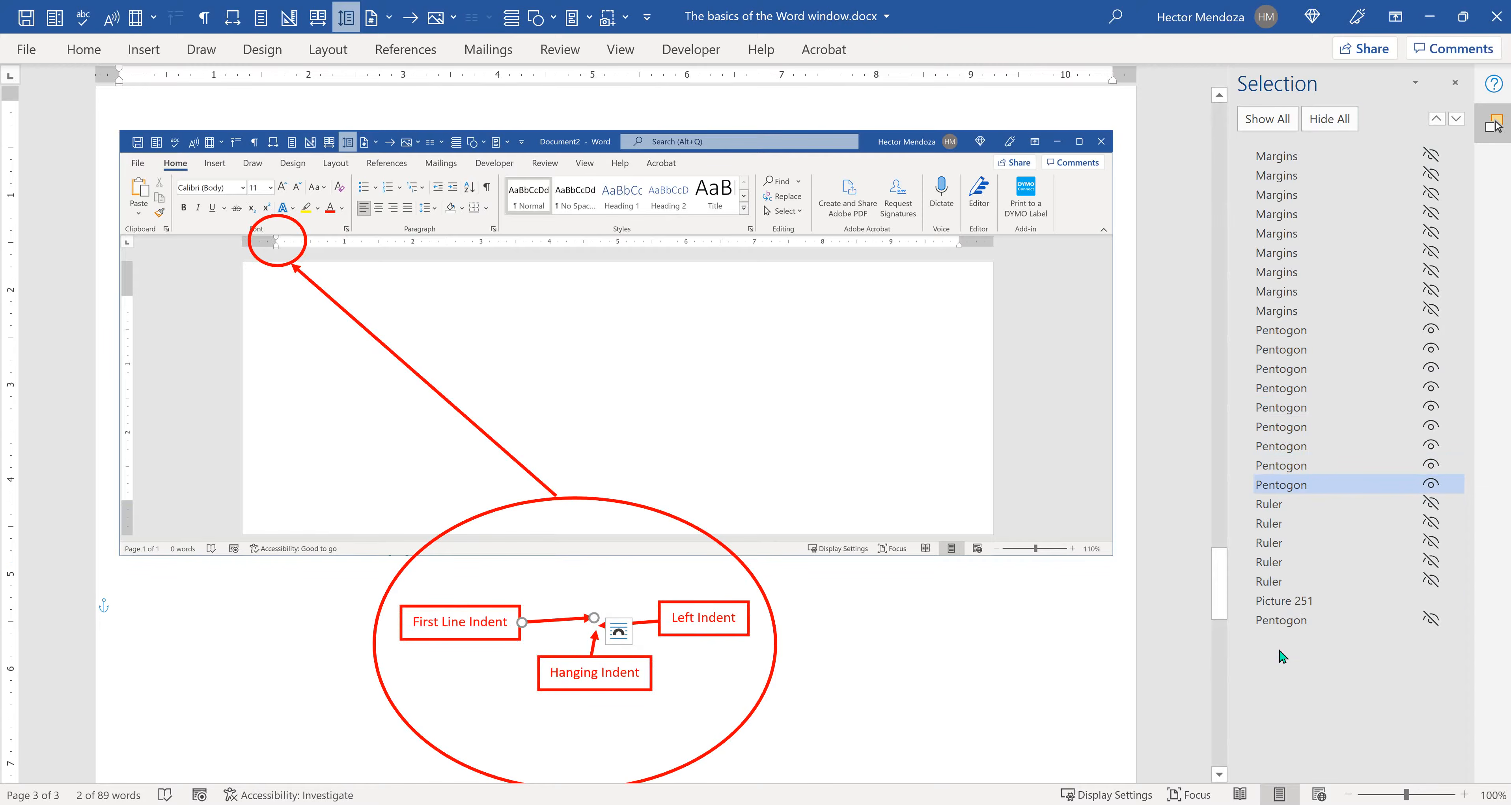
click(1288, 621)
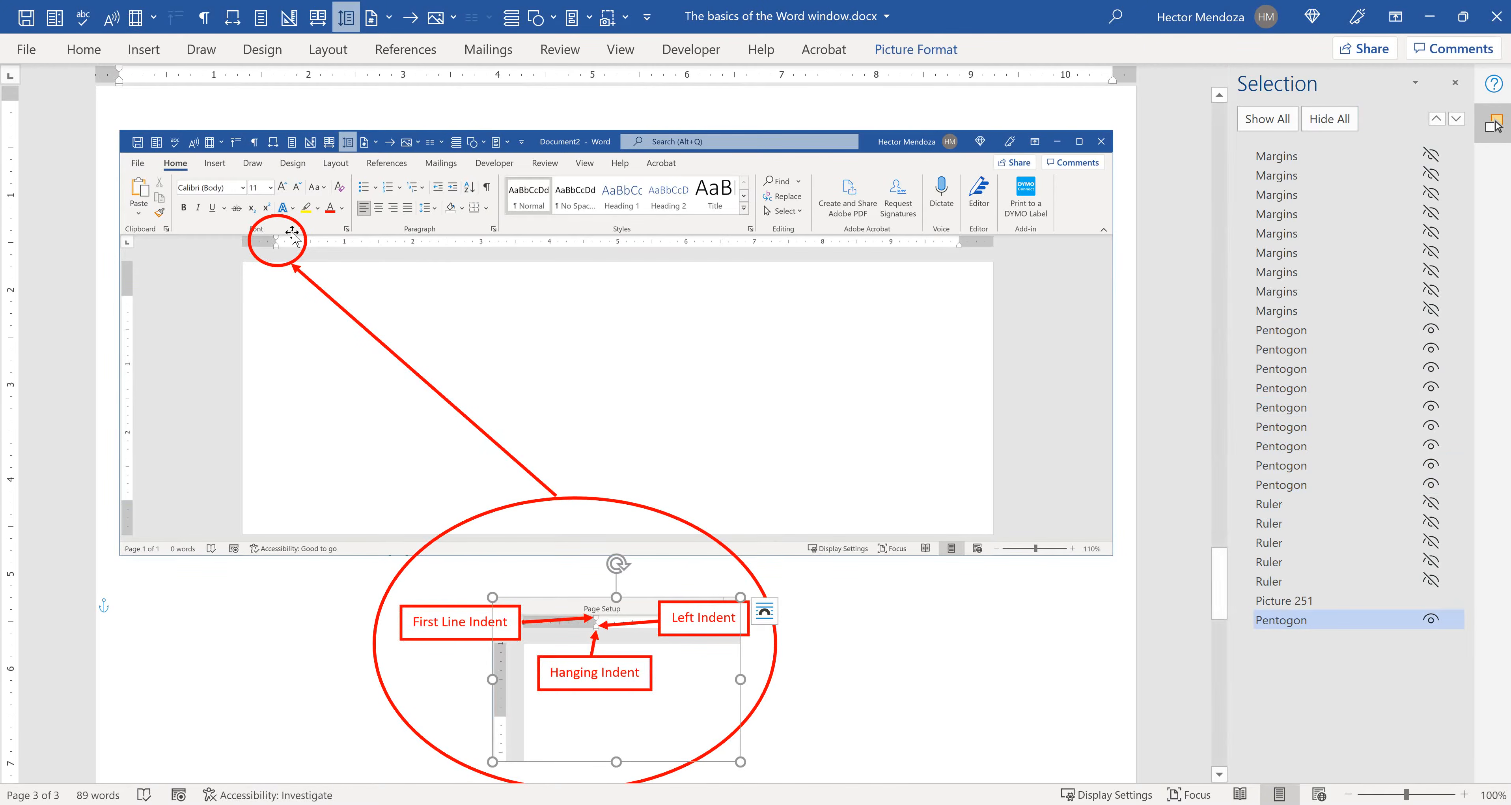
Step: Examine the circled ruler markers and the First Line Indent, Hanging Indent and Left Indent labels up close
ctrl+scroll(315, 284, up, 1)
ctrl+scroll(315, 284, up, 5)
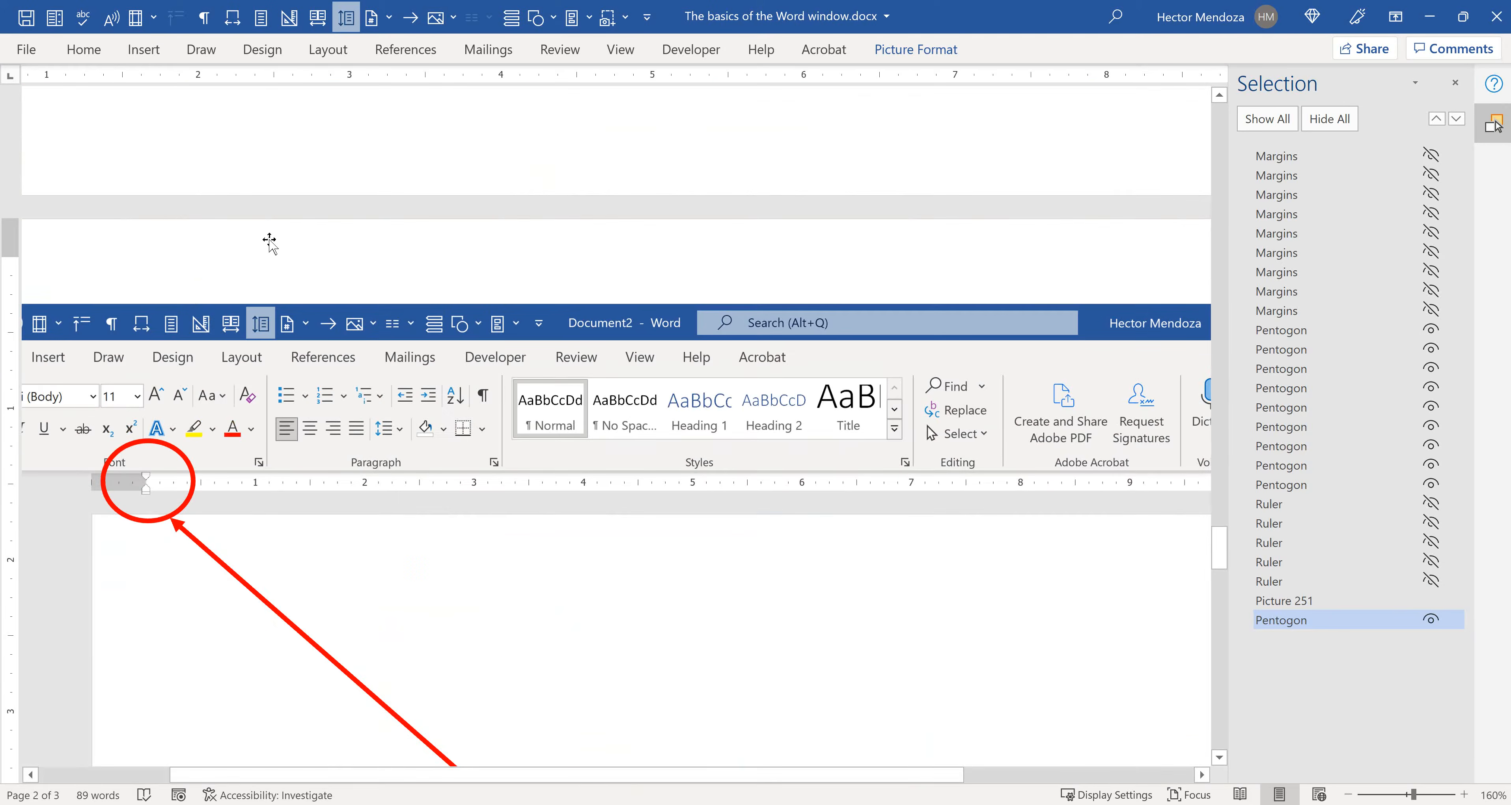
scroll(422, 287, down, 3)
ctrl+scroll(763, 413, up, 6)
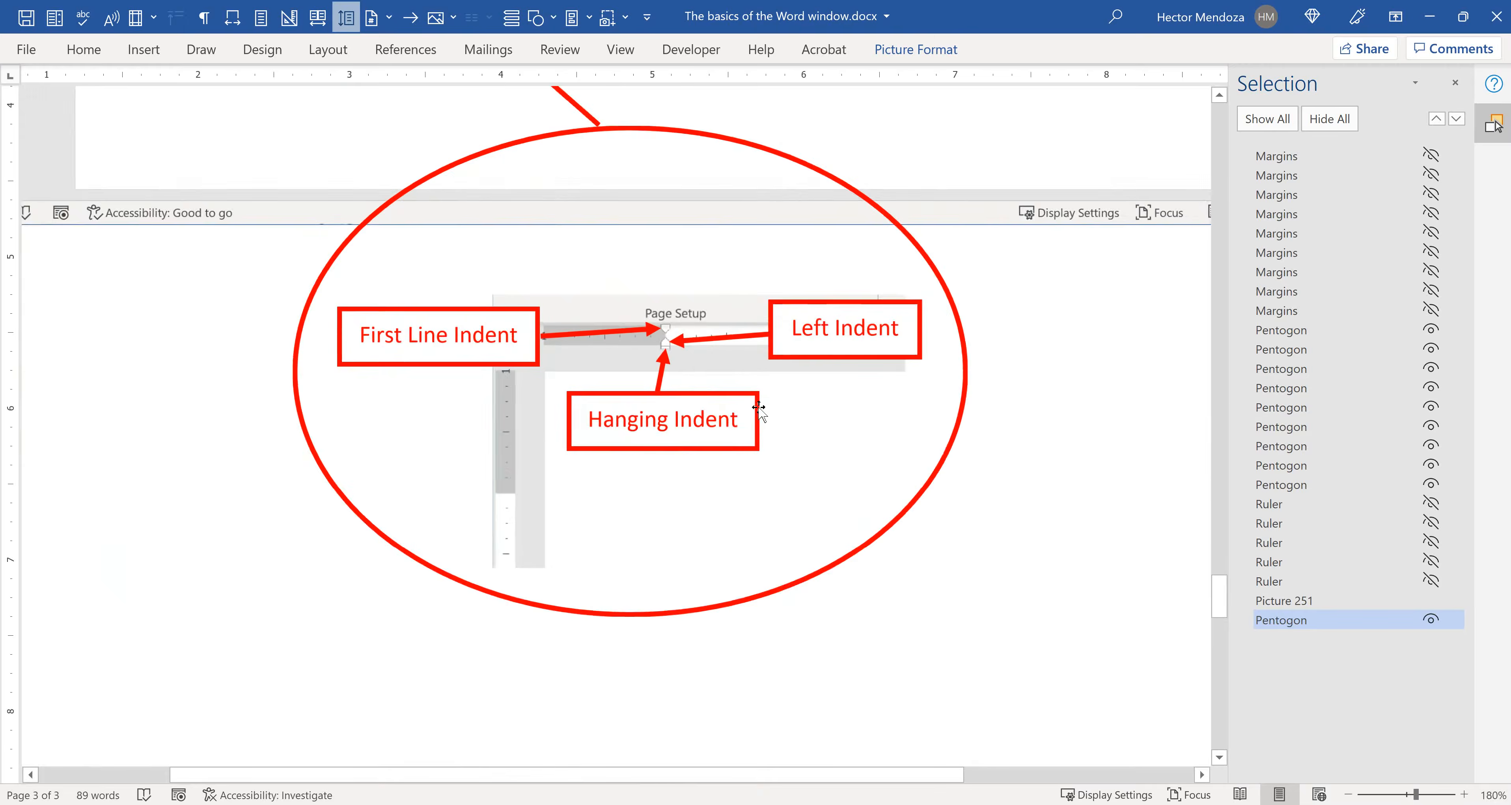
ctrl+scroll(758, 408, up, 2)
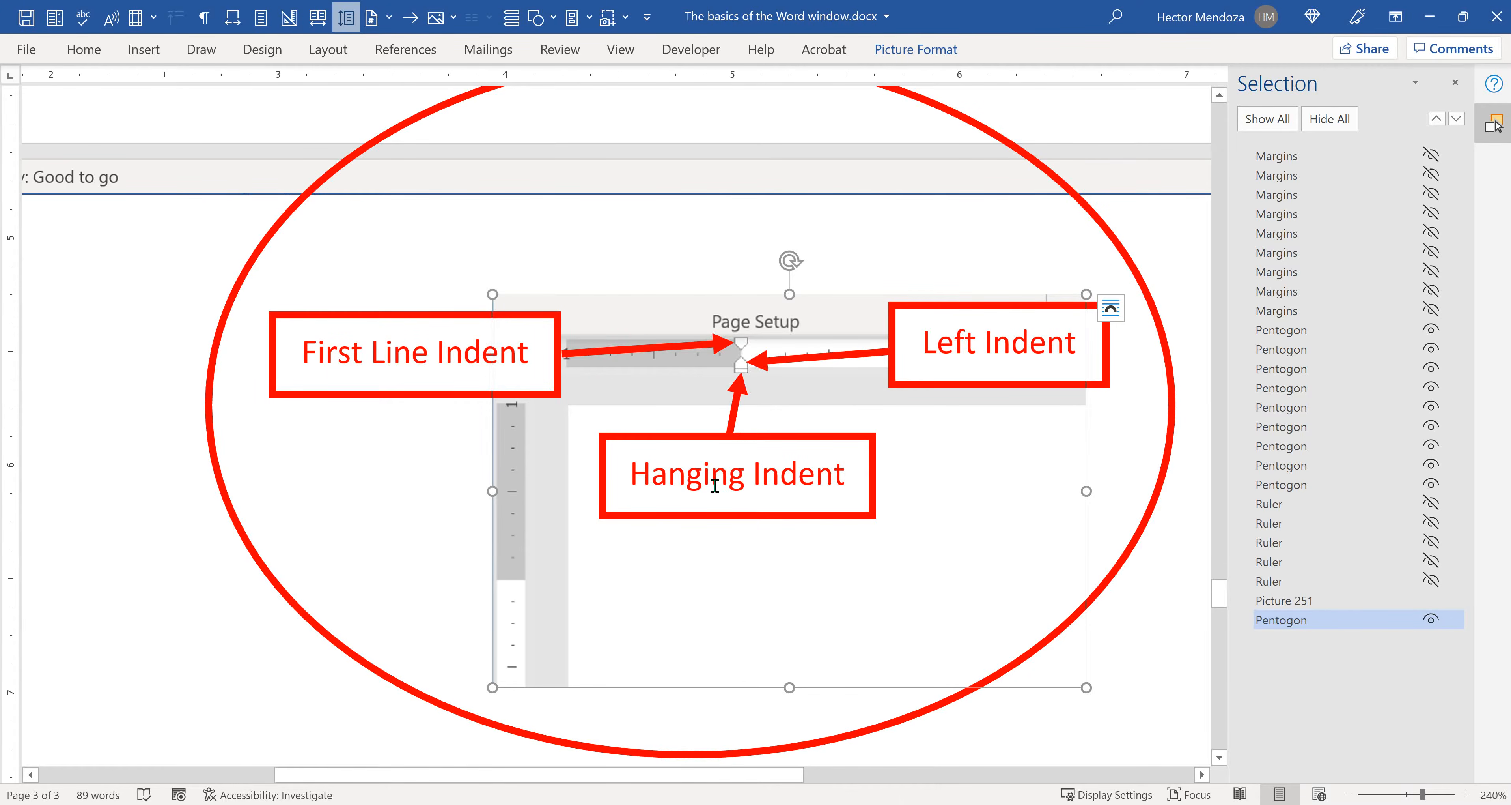
scroll(712, 490, down, 8)
scroll(710, 490, up, 10)
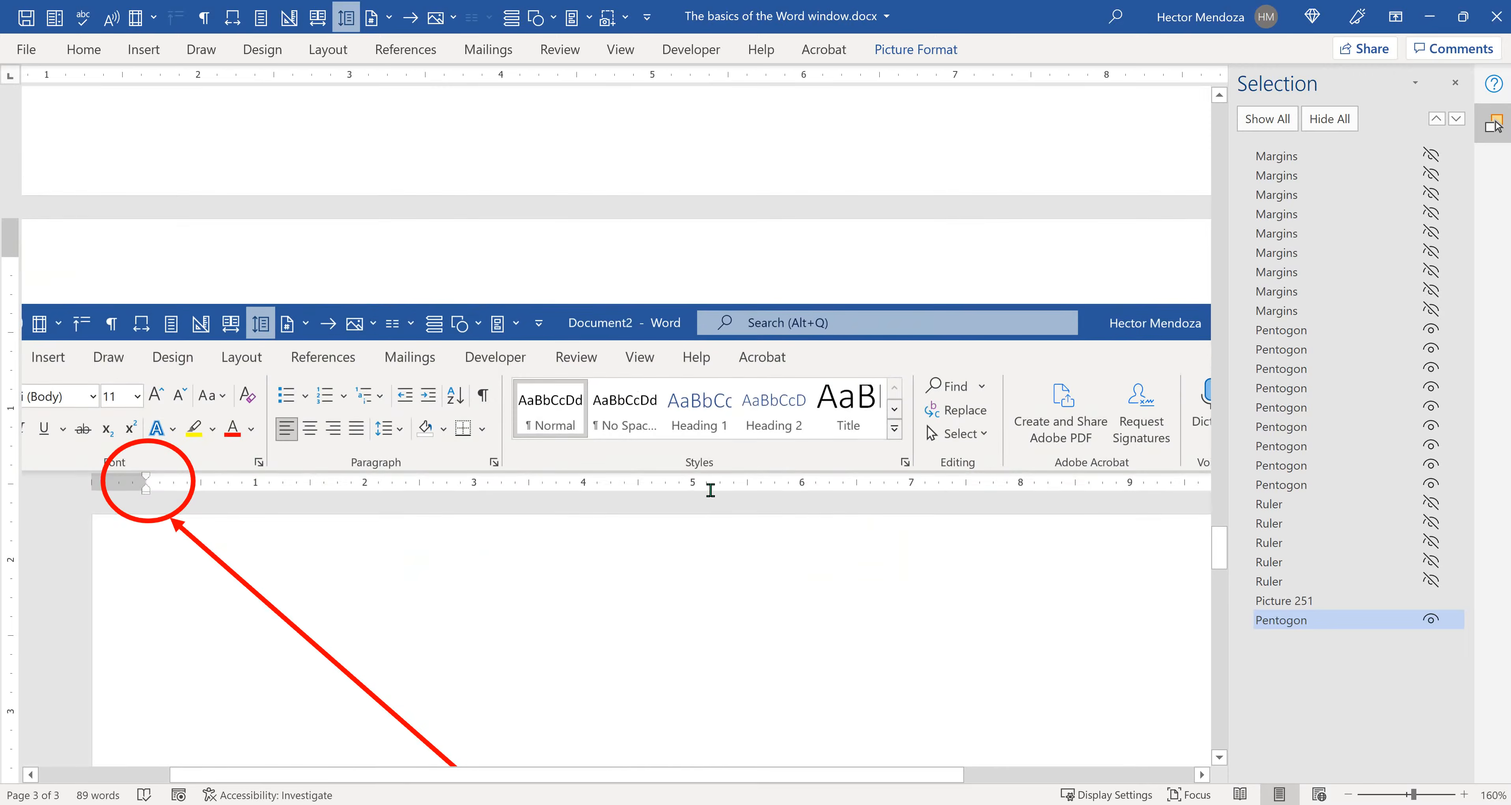
scroll(710, 489, down, 7)
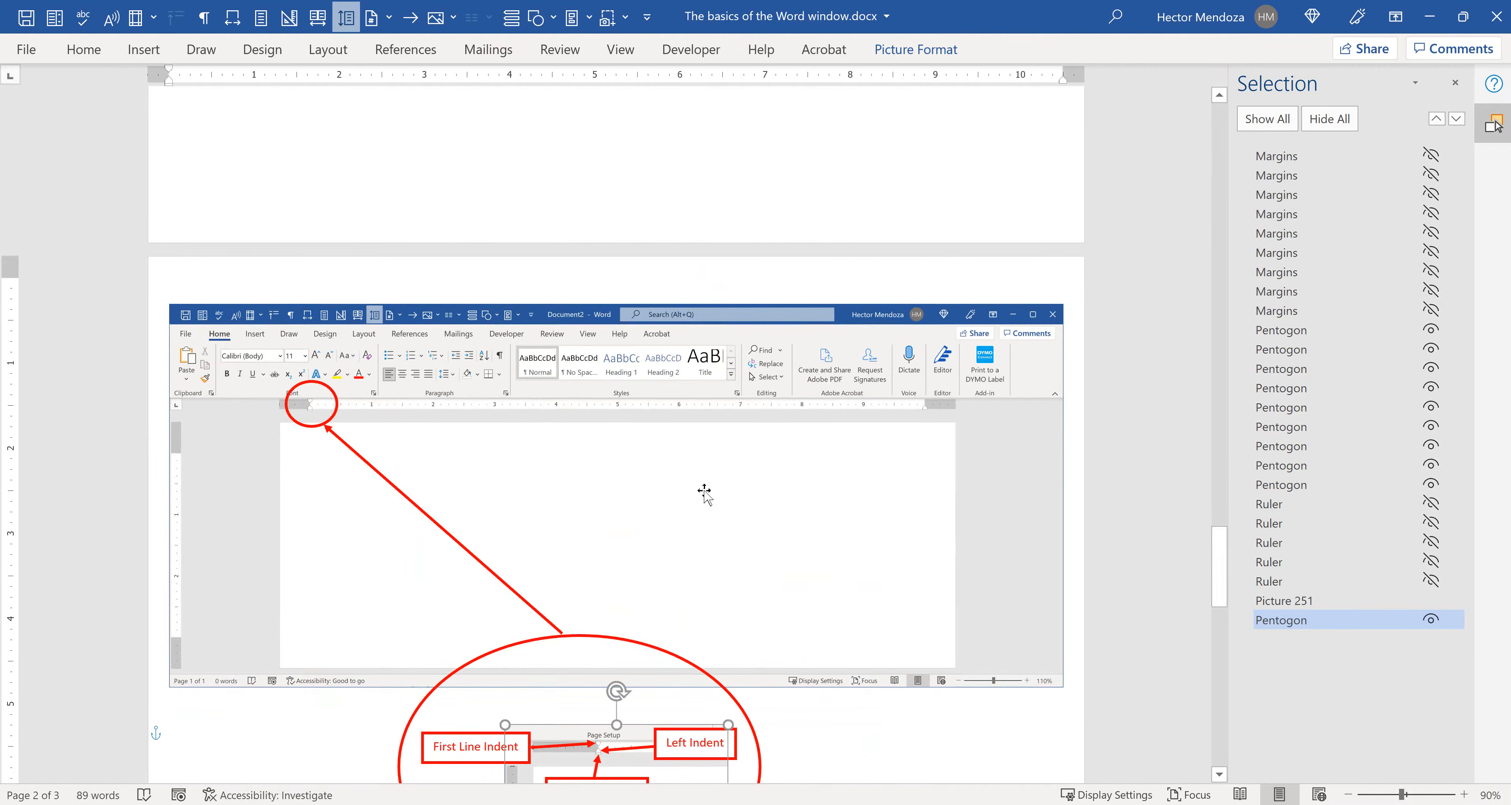
Step: Switch to the Heading Text.docx document and place the cursor in the first numbered paragraph
click(466, 804)
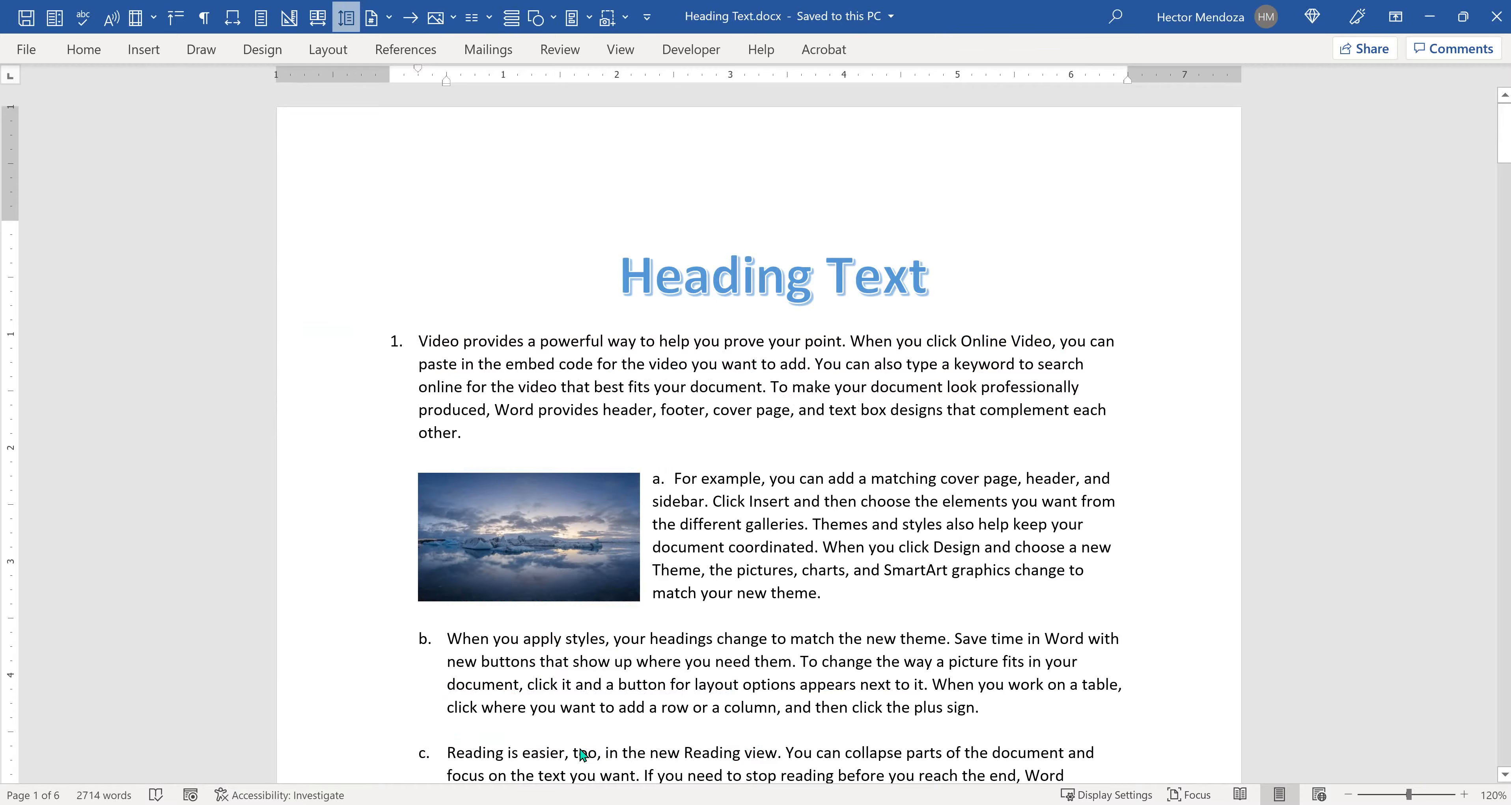
click(581, 756)
click(551, 386)
Step: Hide the ruler in the Heading Text.docx document
click(622, 50)
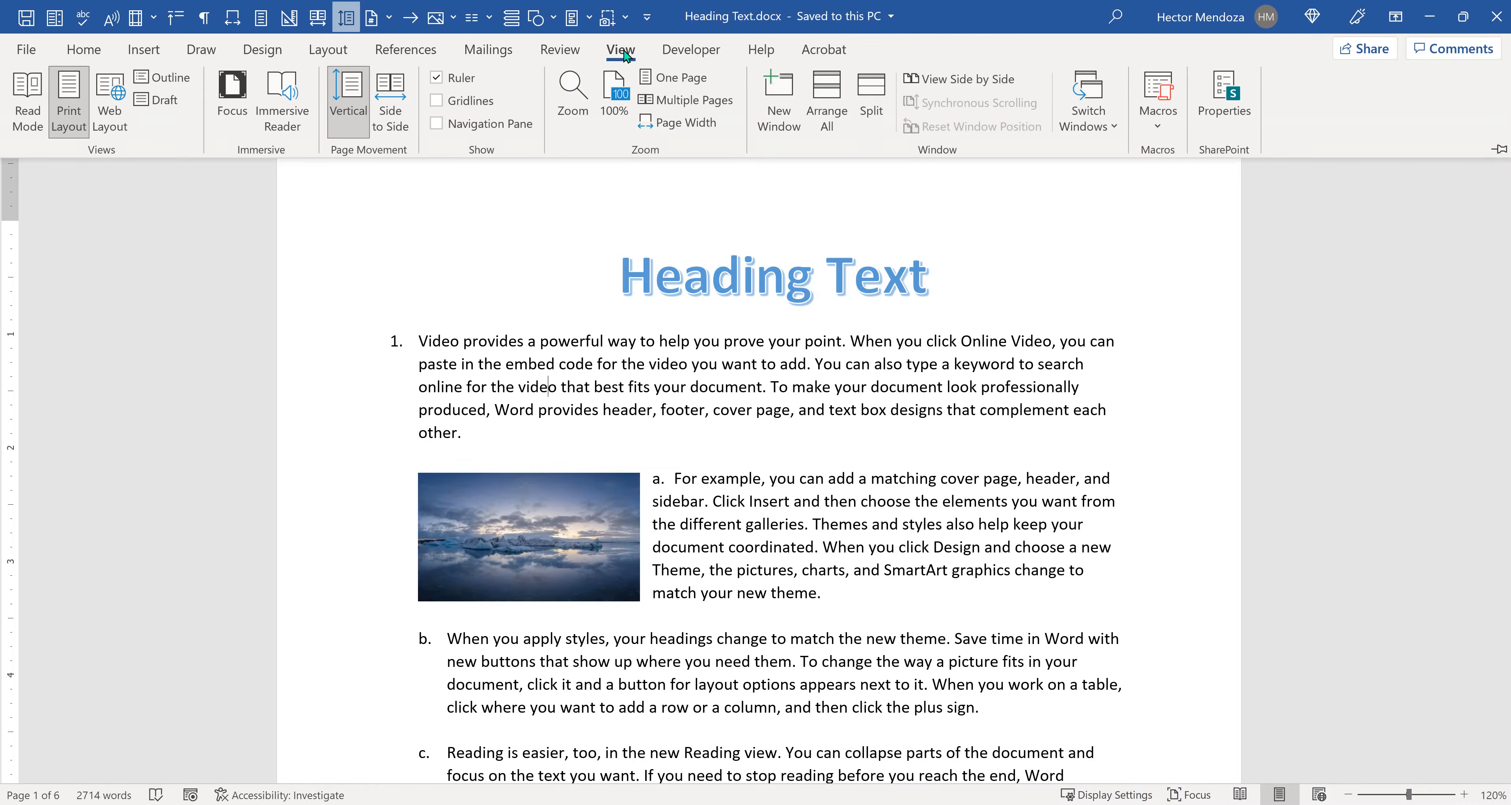
click(437, 78)
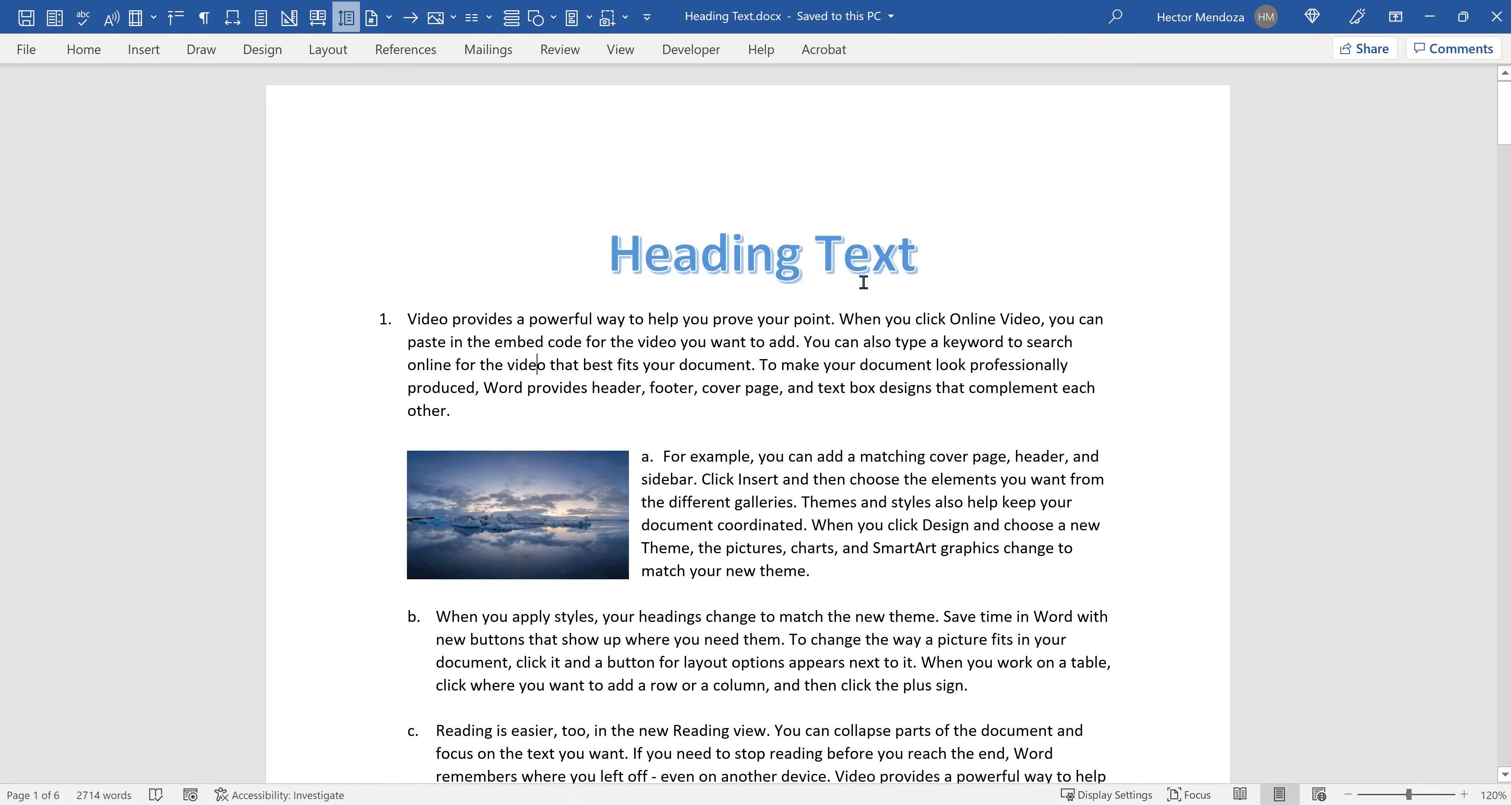
scroll(1033, 274, down, 1)
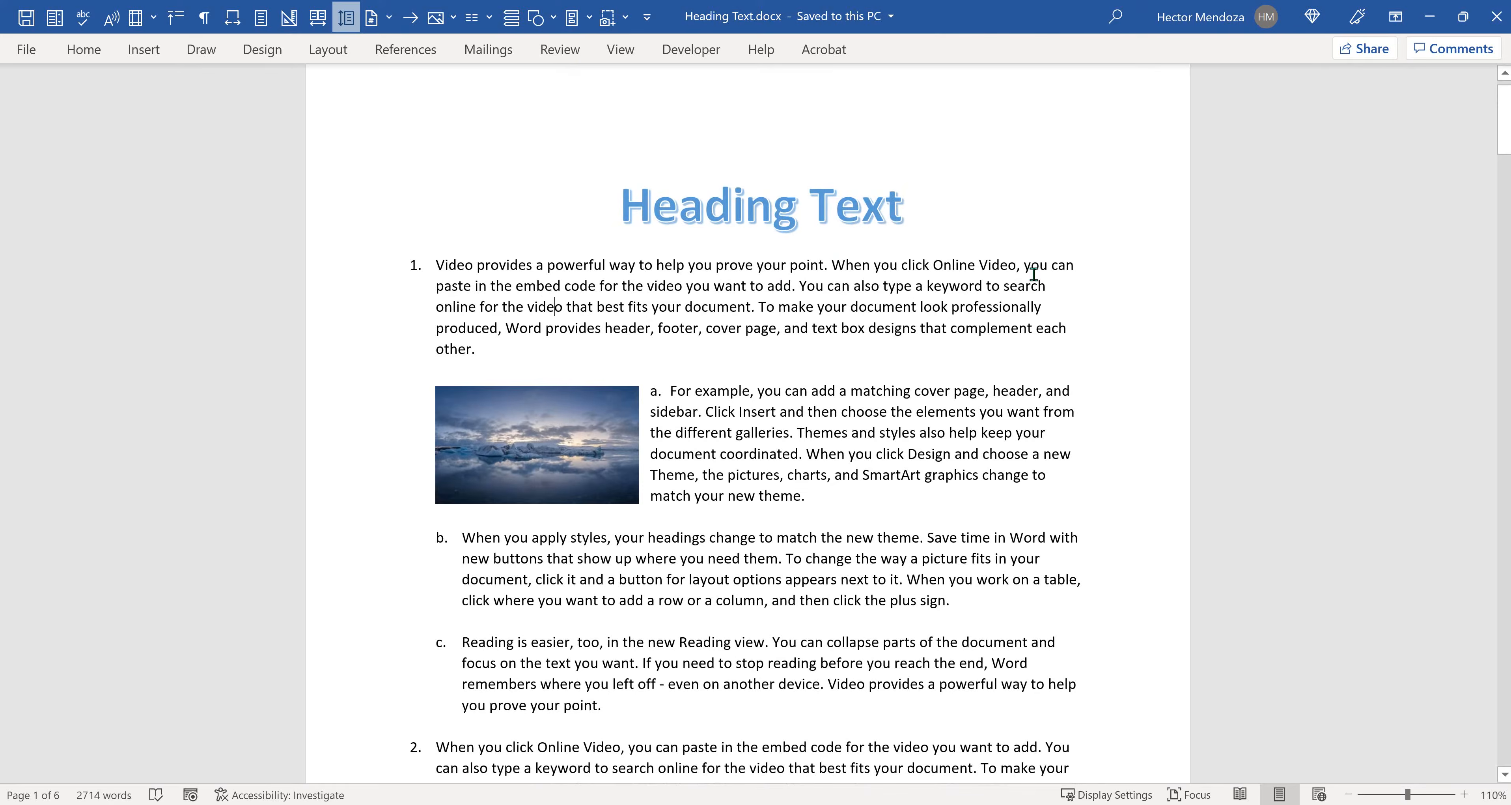
scroll(1033, 275, up, 1)
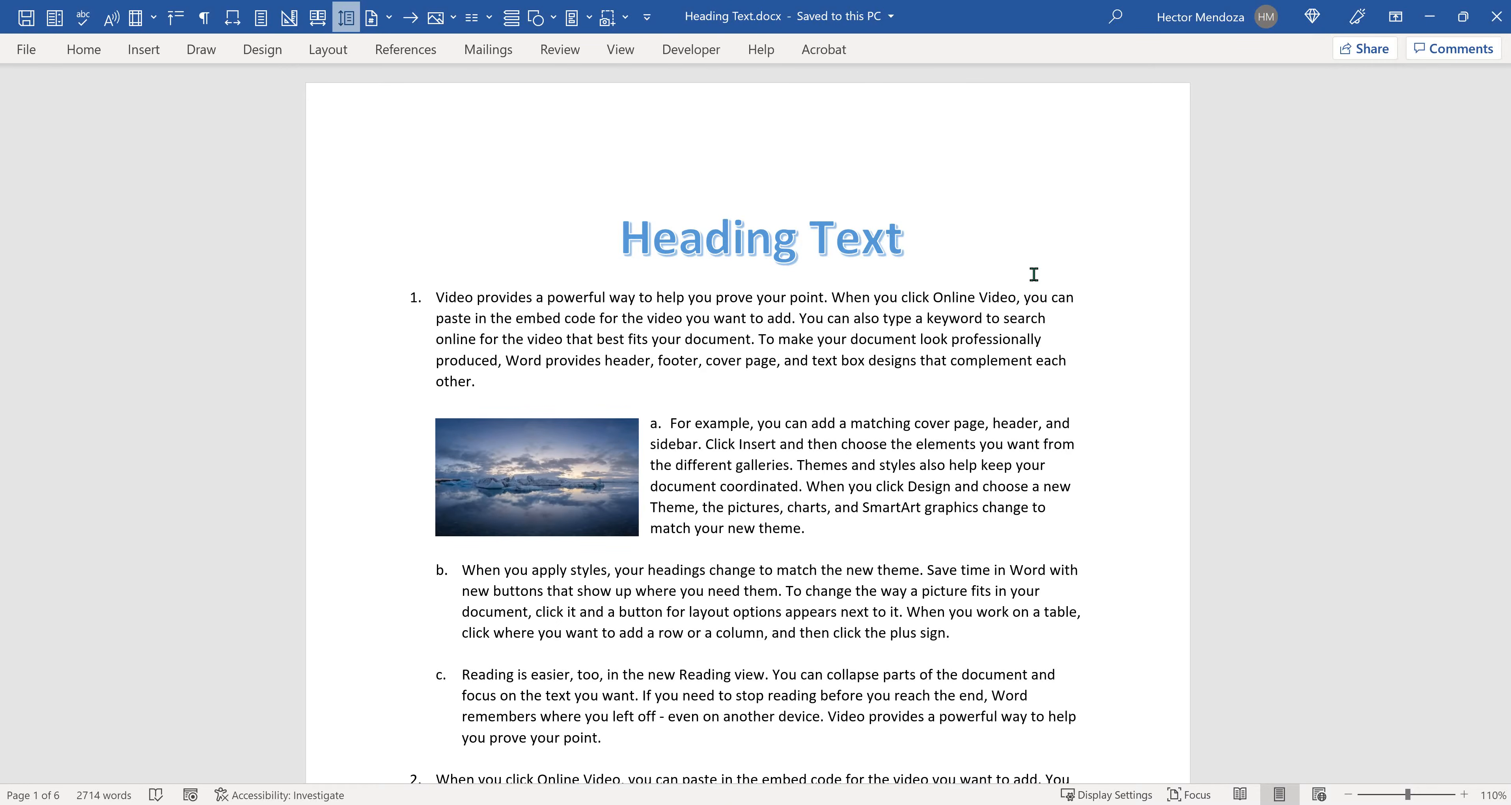
Step: Display the ruler again in the Heading Text.docx document
click(621, 52)
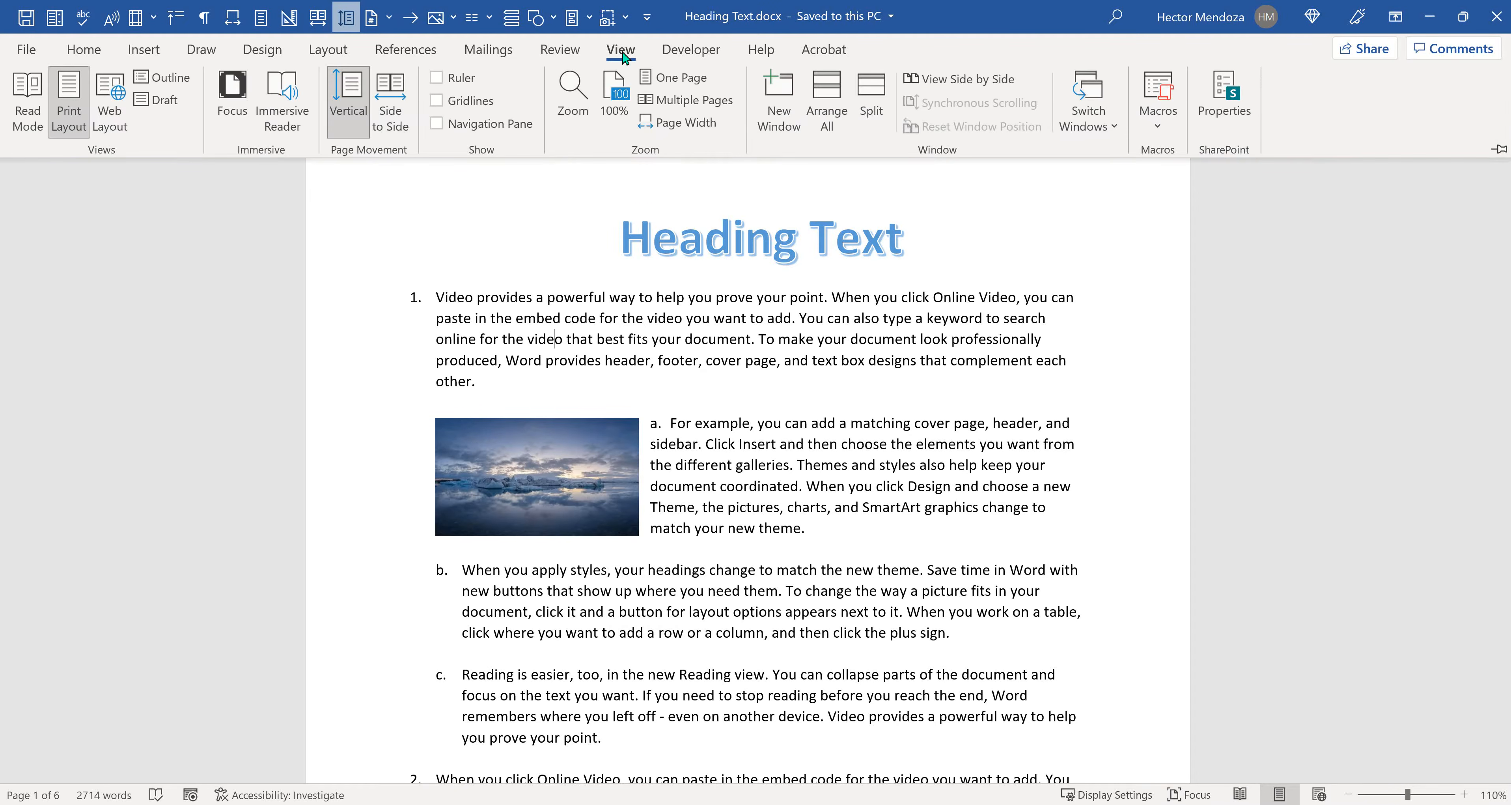
click(434, 79)
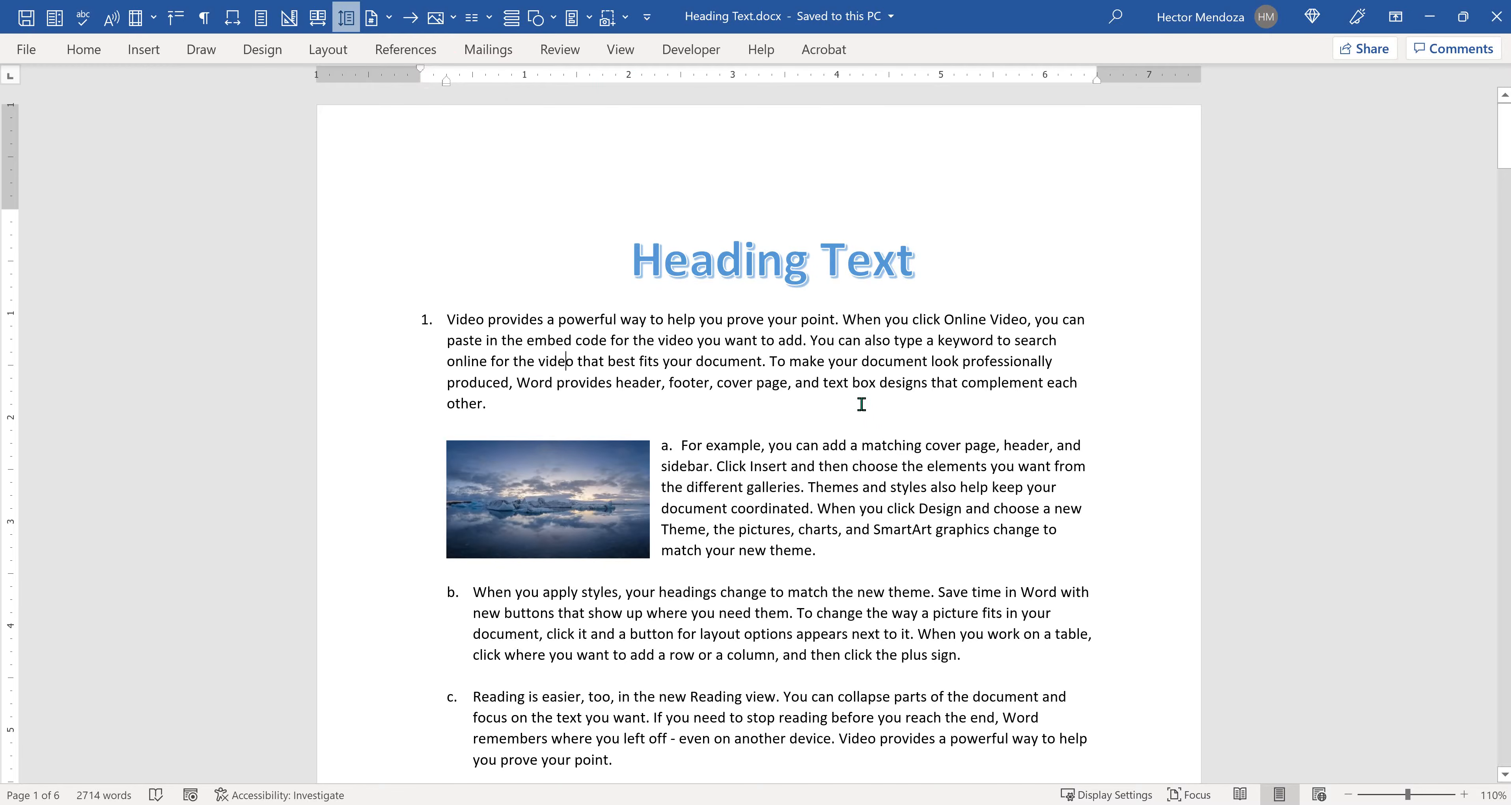
ctrl+scroll(834, 479, up, 4)
scroll(834, 480, down, 2)
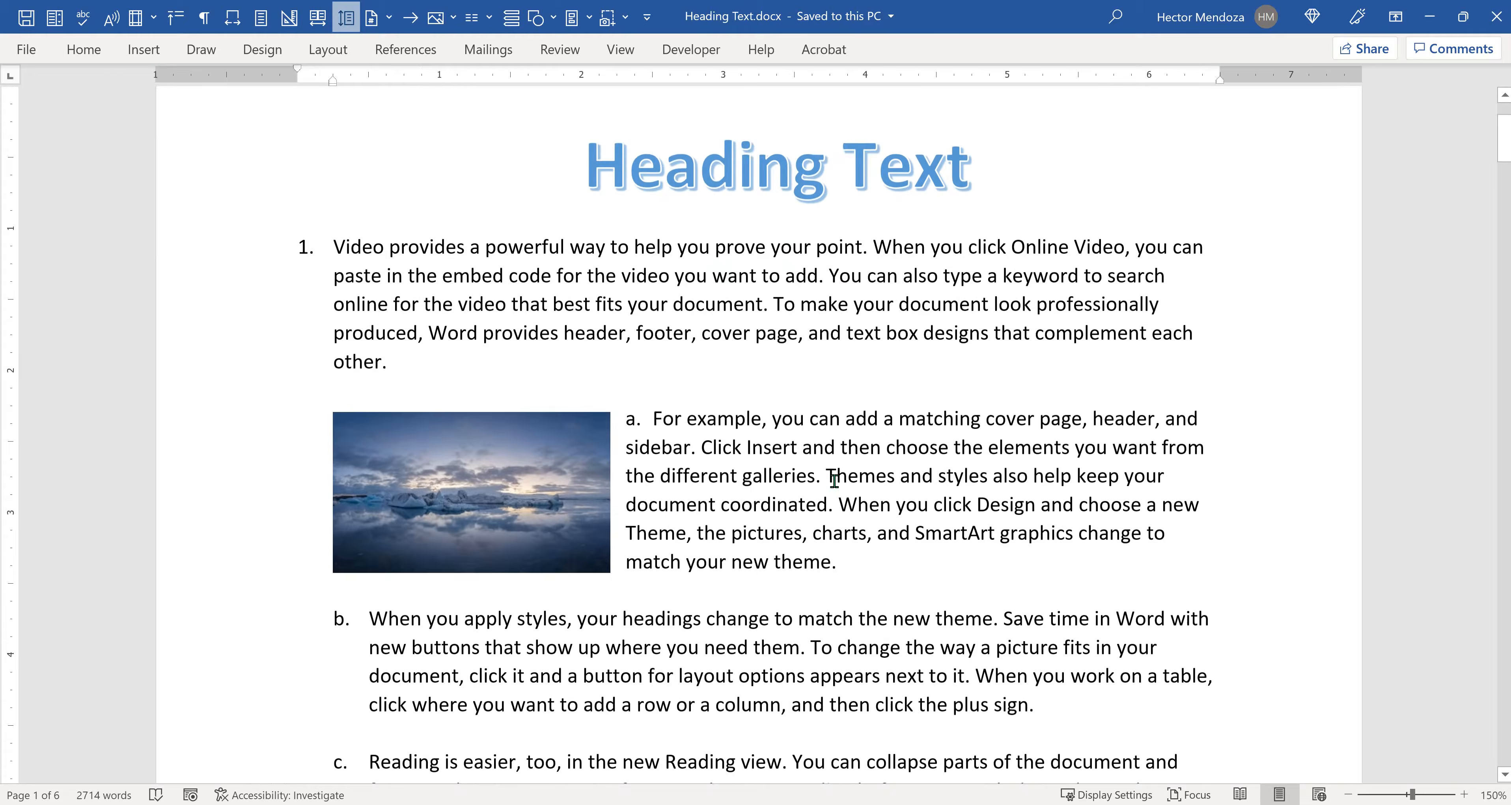
Step: Highlight the first numbered paragraph to examine how its text lines up with the ruler's indent and tab markers
scroll(834, 480, up, 2)
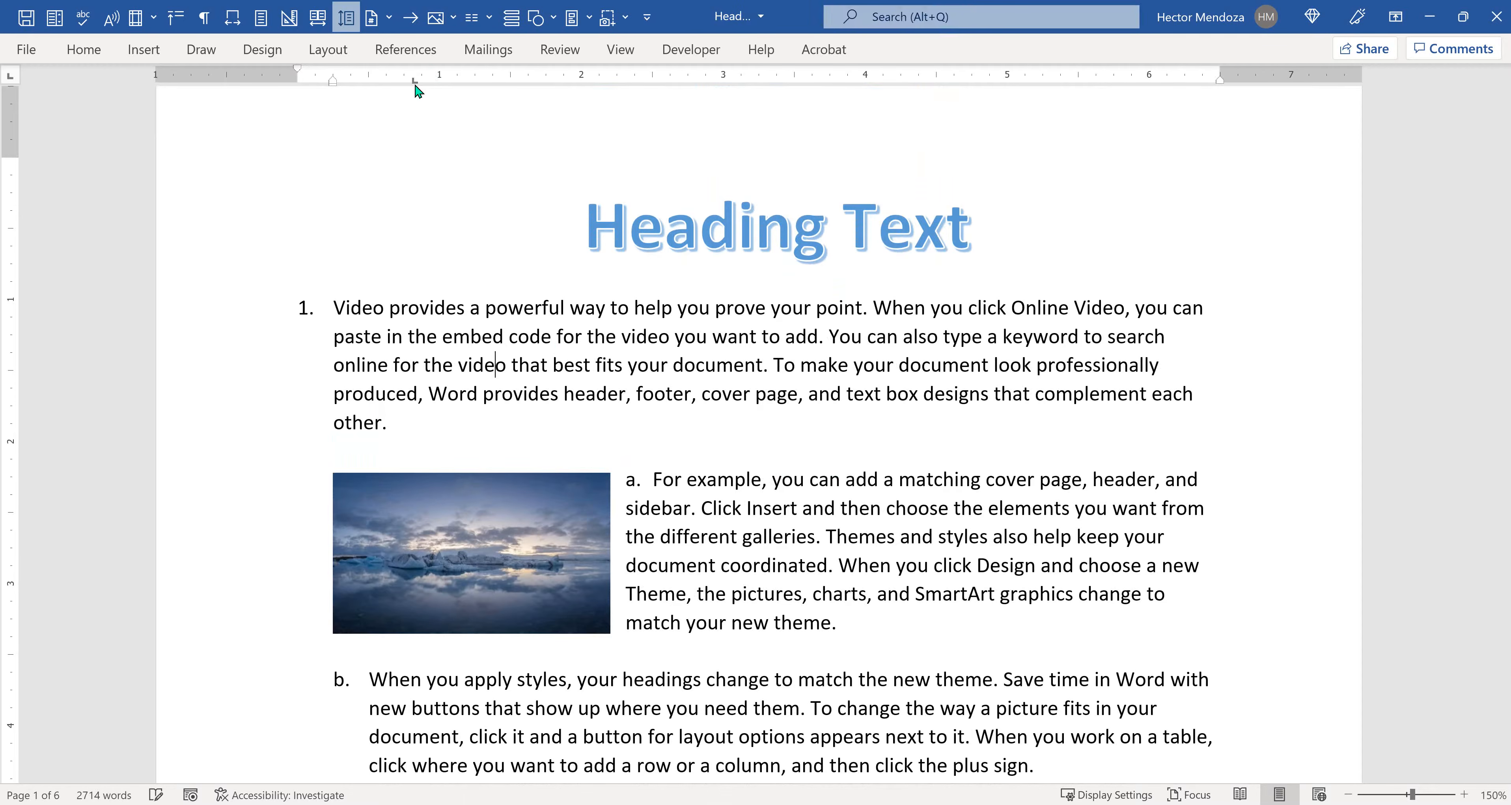
click(332, 307)
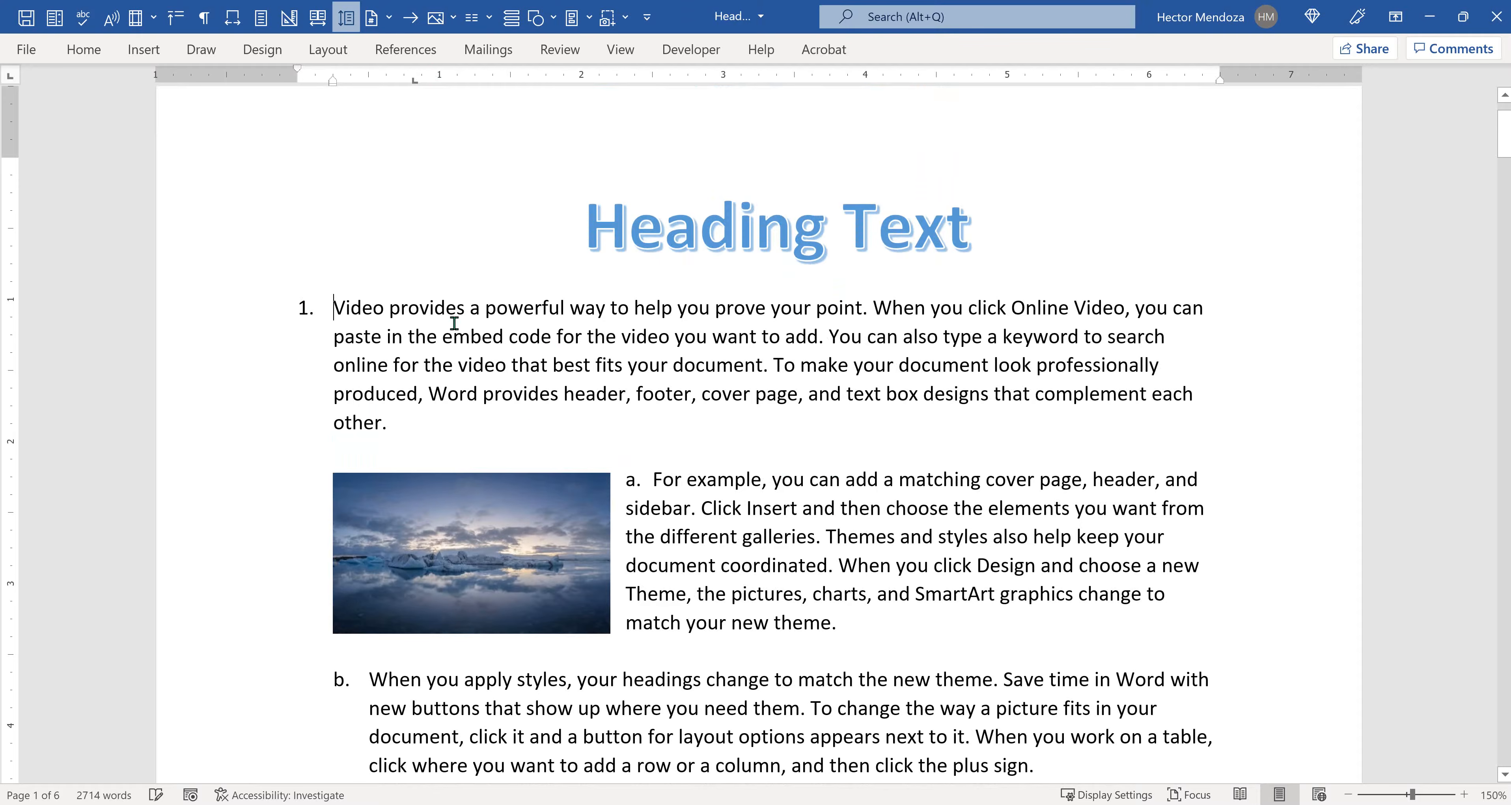
drag(330, 302, 431, 430)
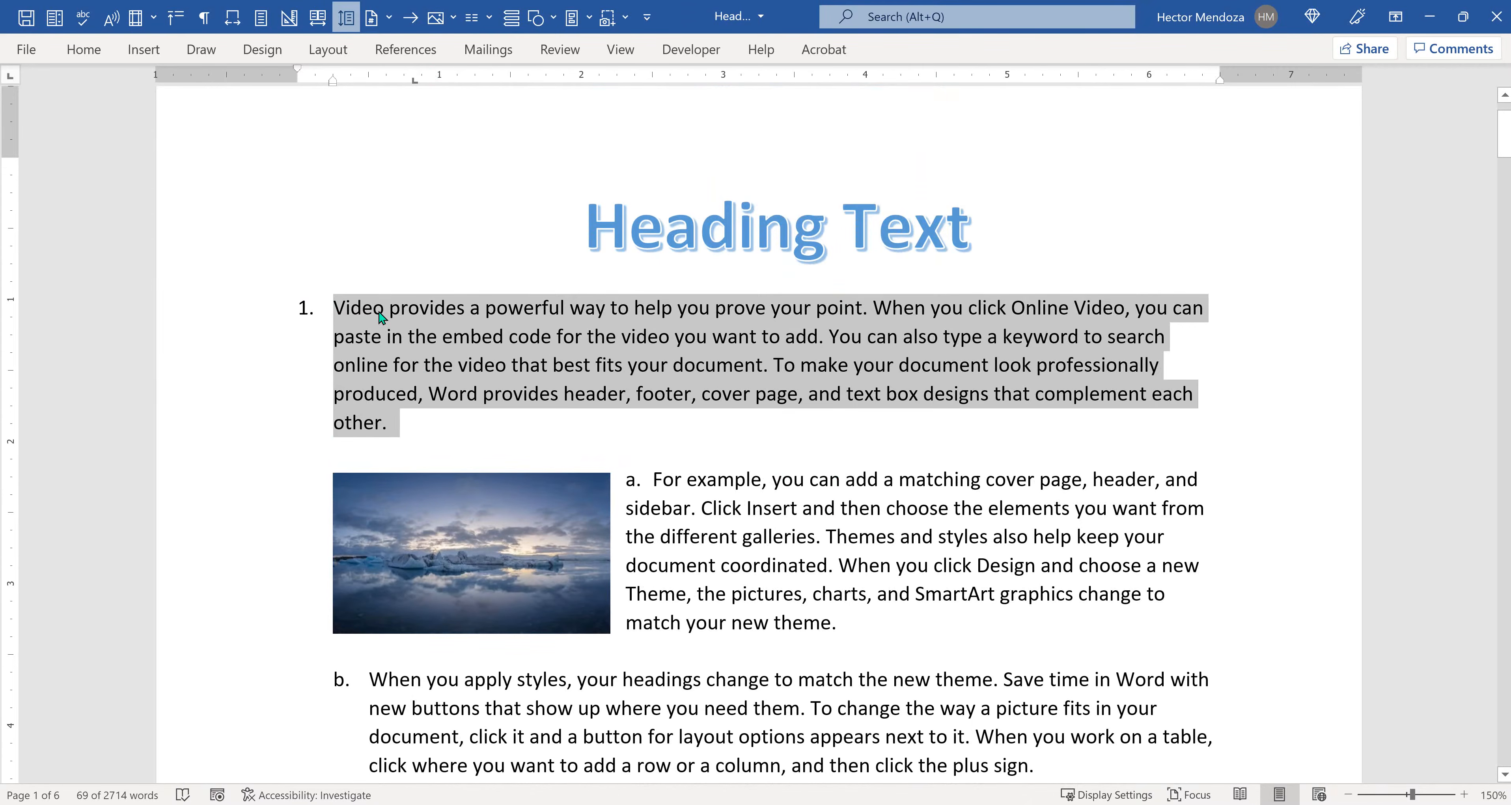
key(Left)
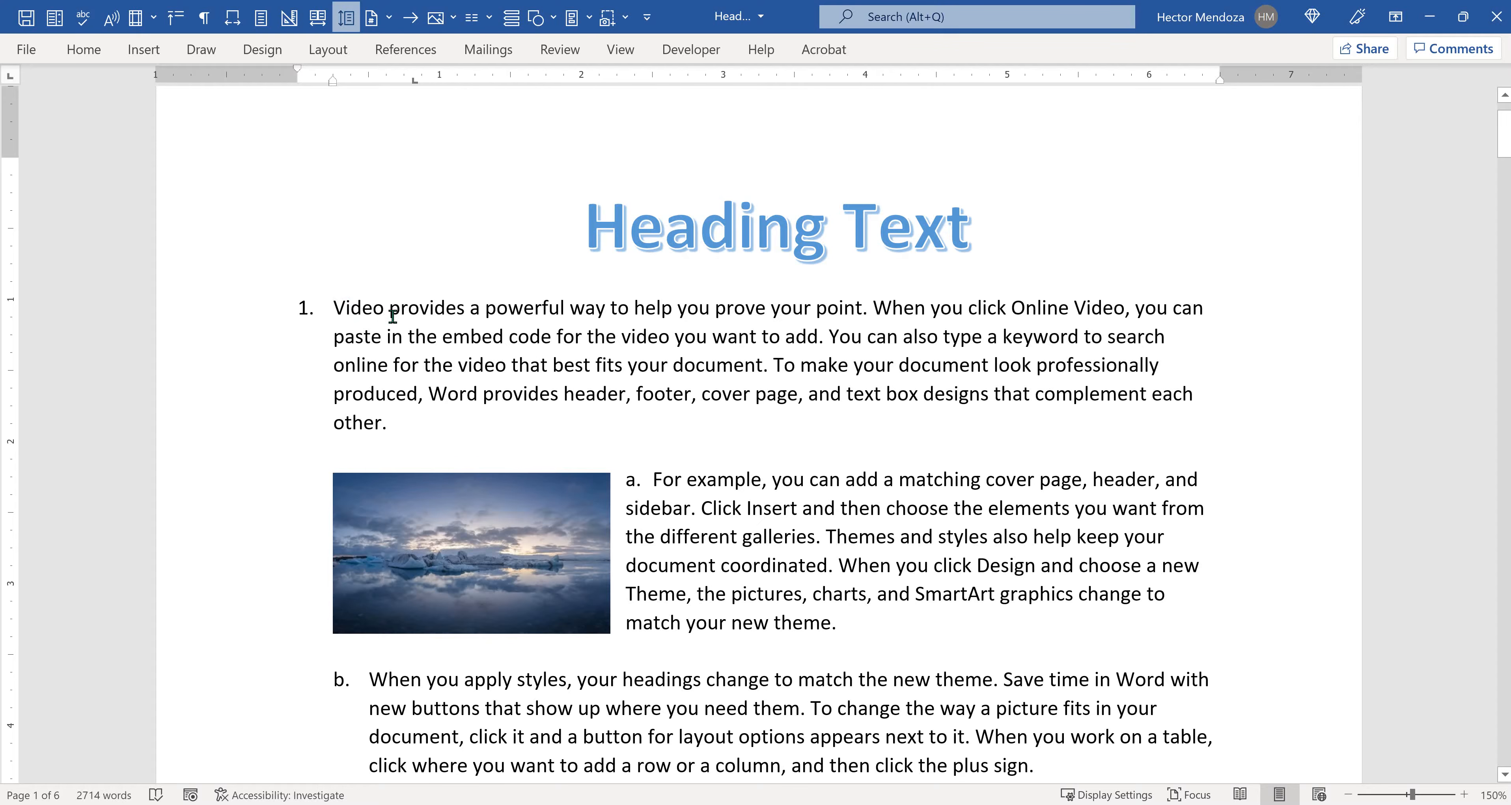
drag(452, 414, 363, 293)
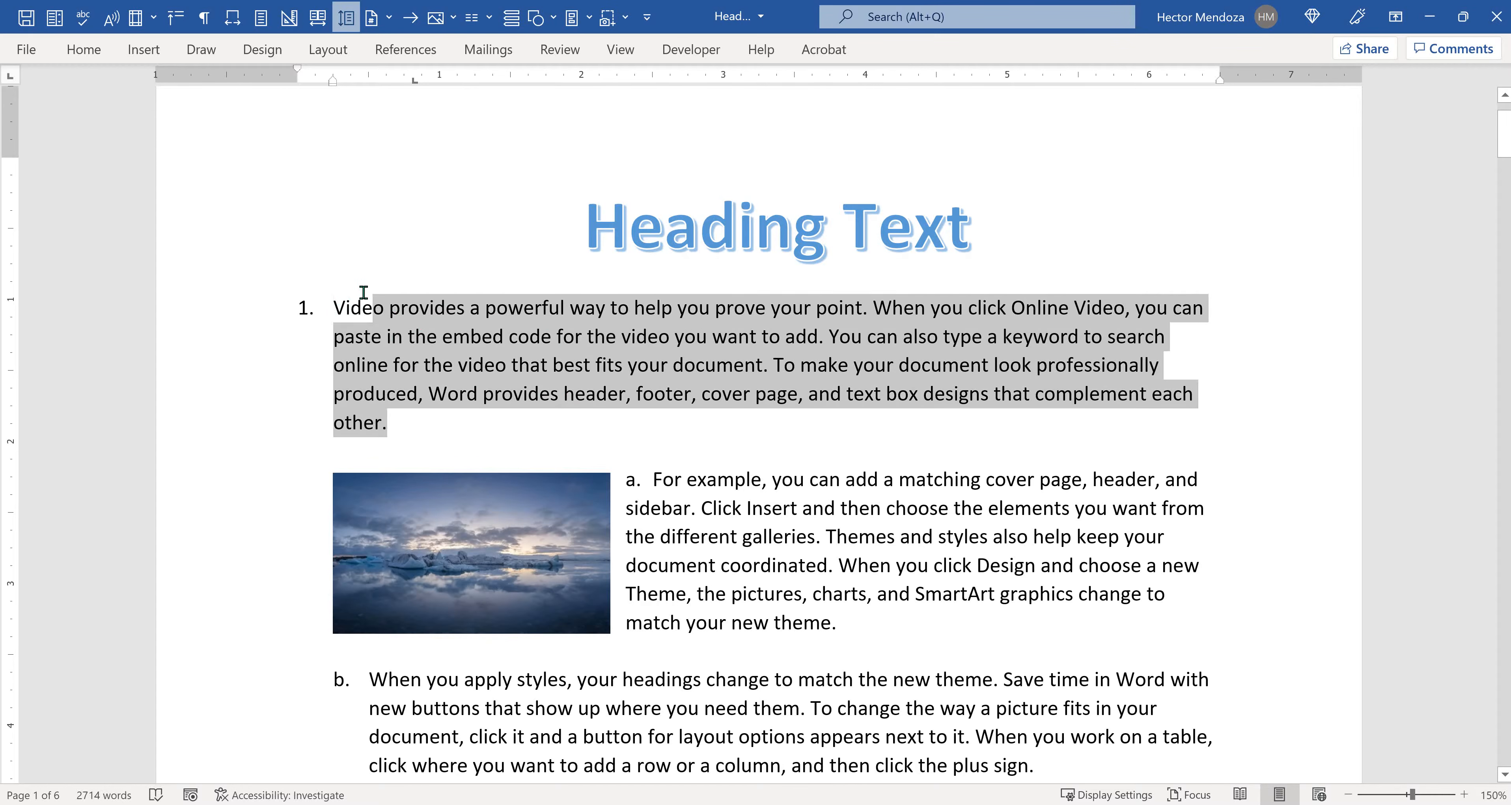
click(553, 339)
scroll(555, 341, down, 3)
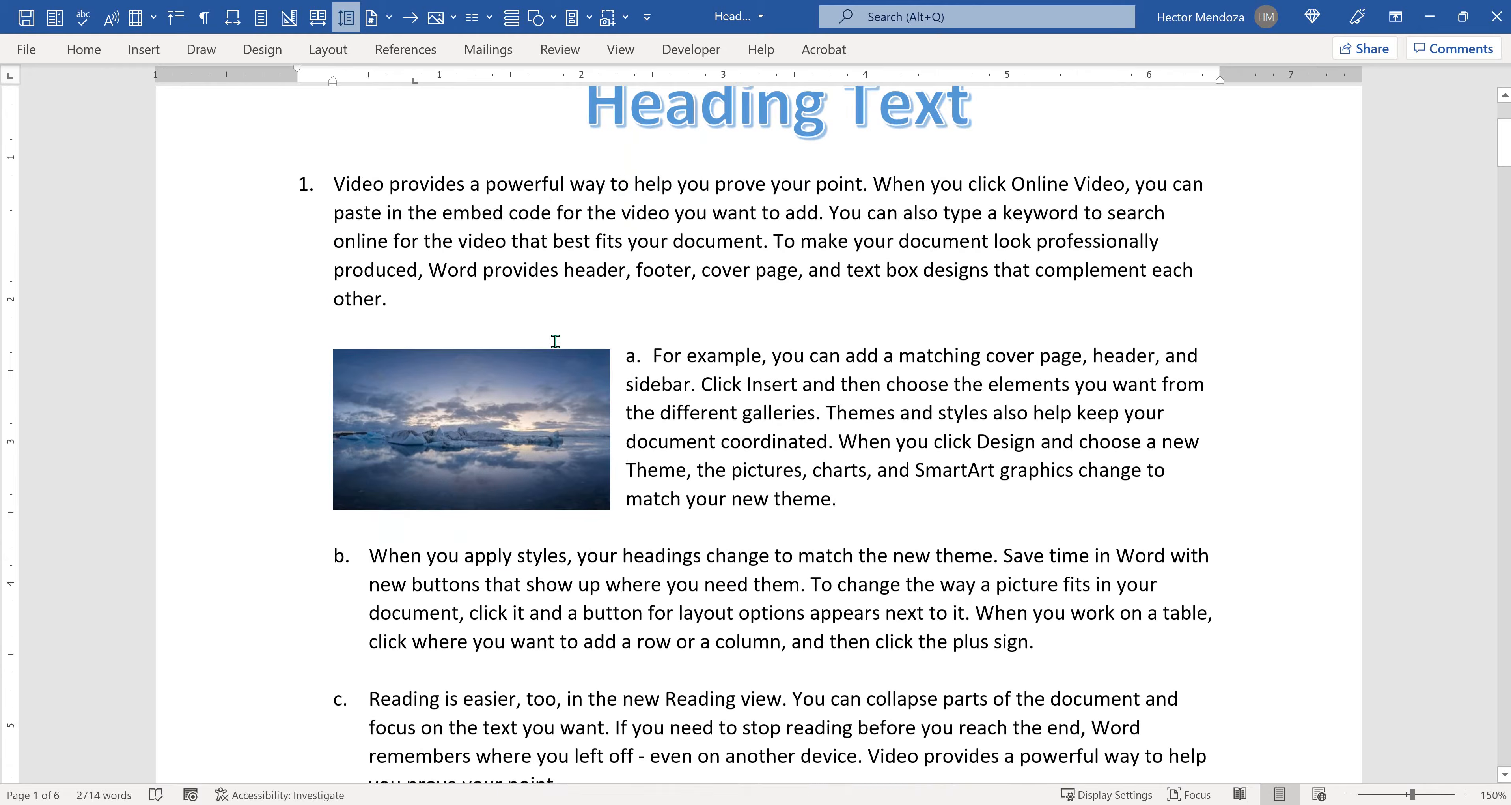
Step: Create a new blank document and fill it with sample text using =rand(5,6)
key(ctrl+n)
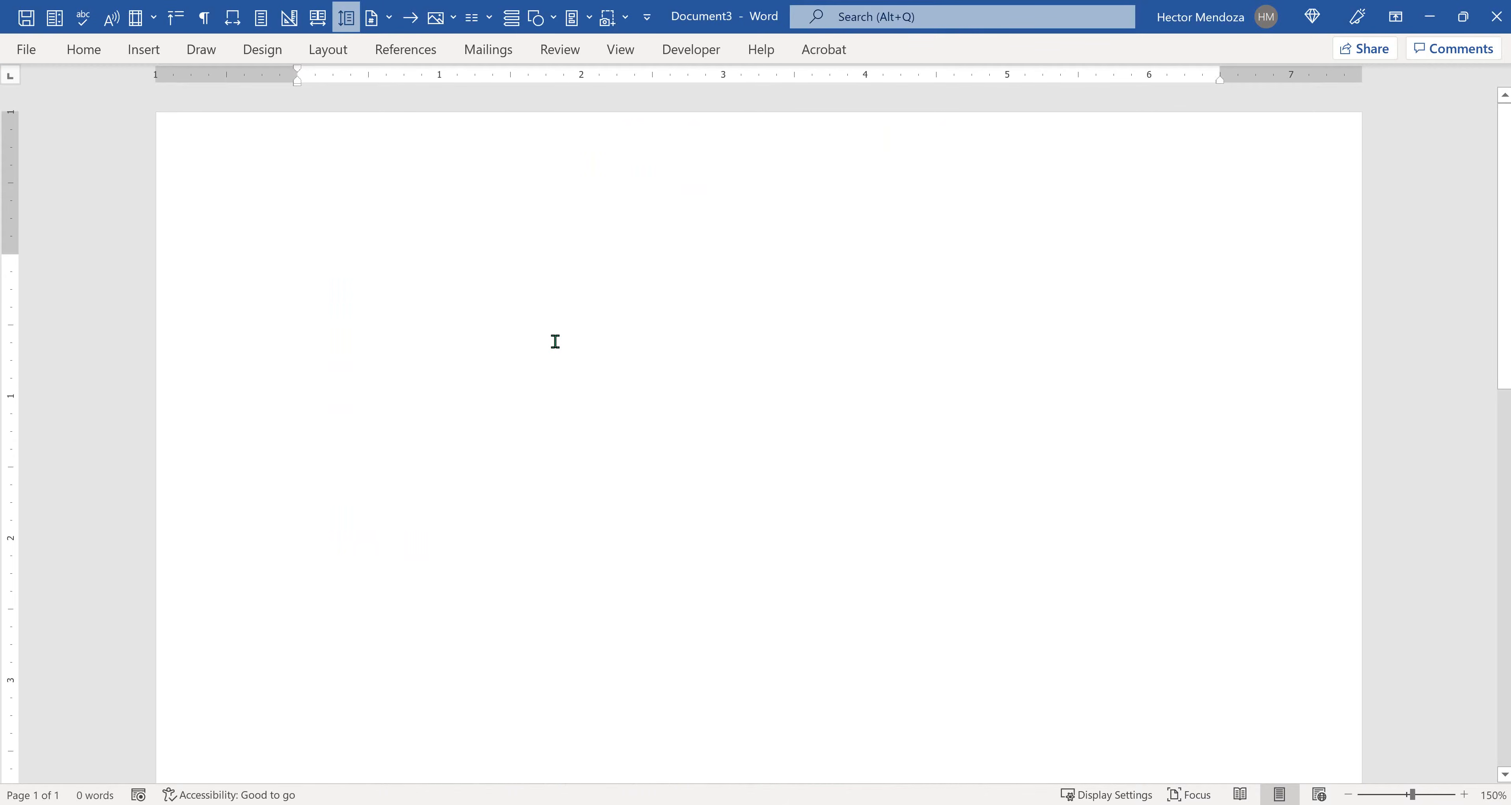
text(=)
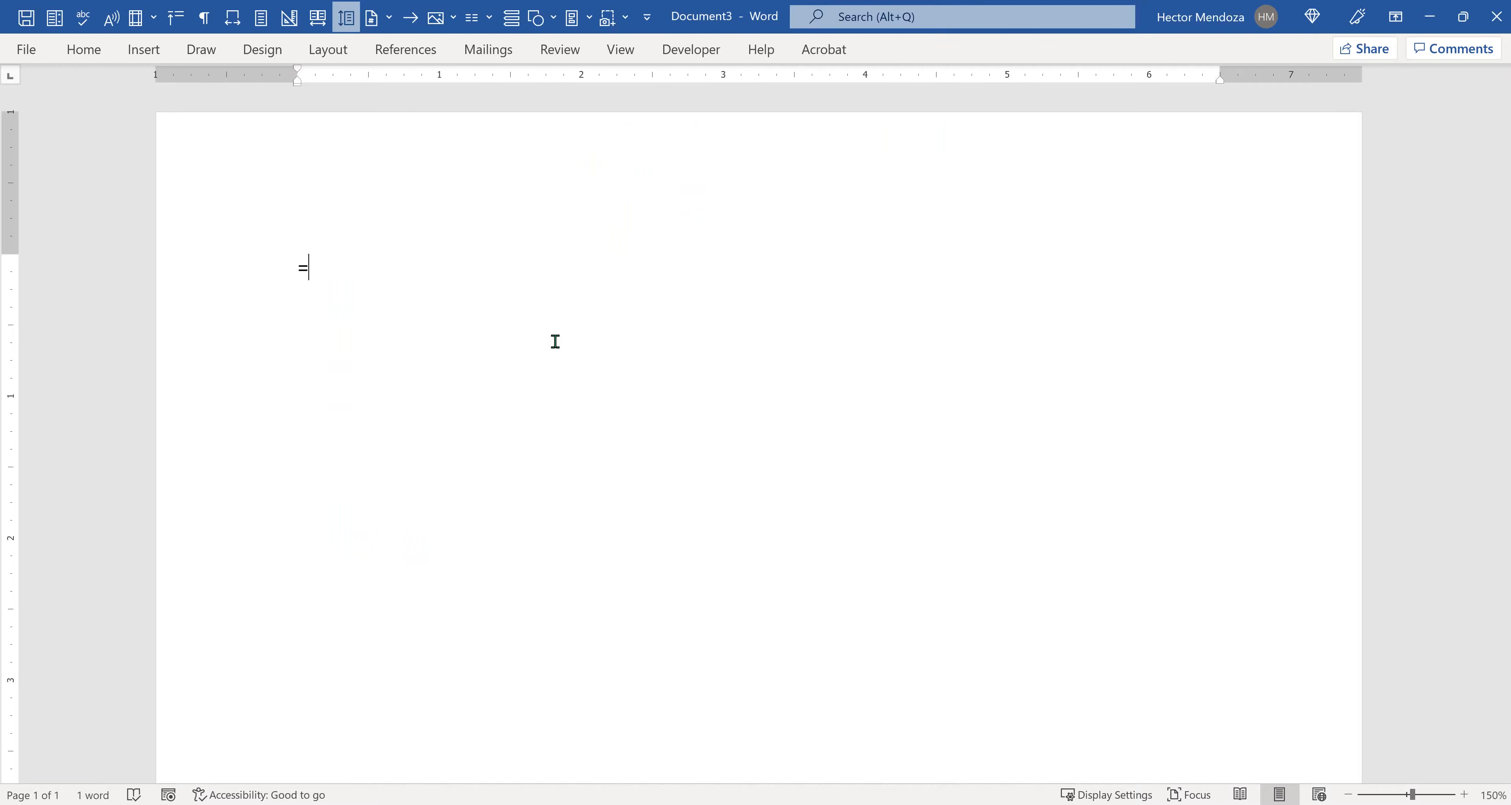
text(rand(5,6,)
key(BackSpace)
key(End)
key(Return)
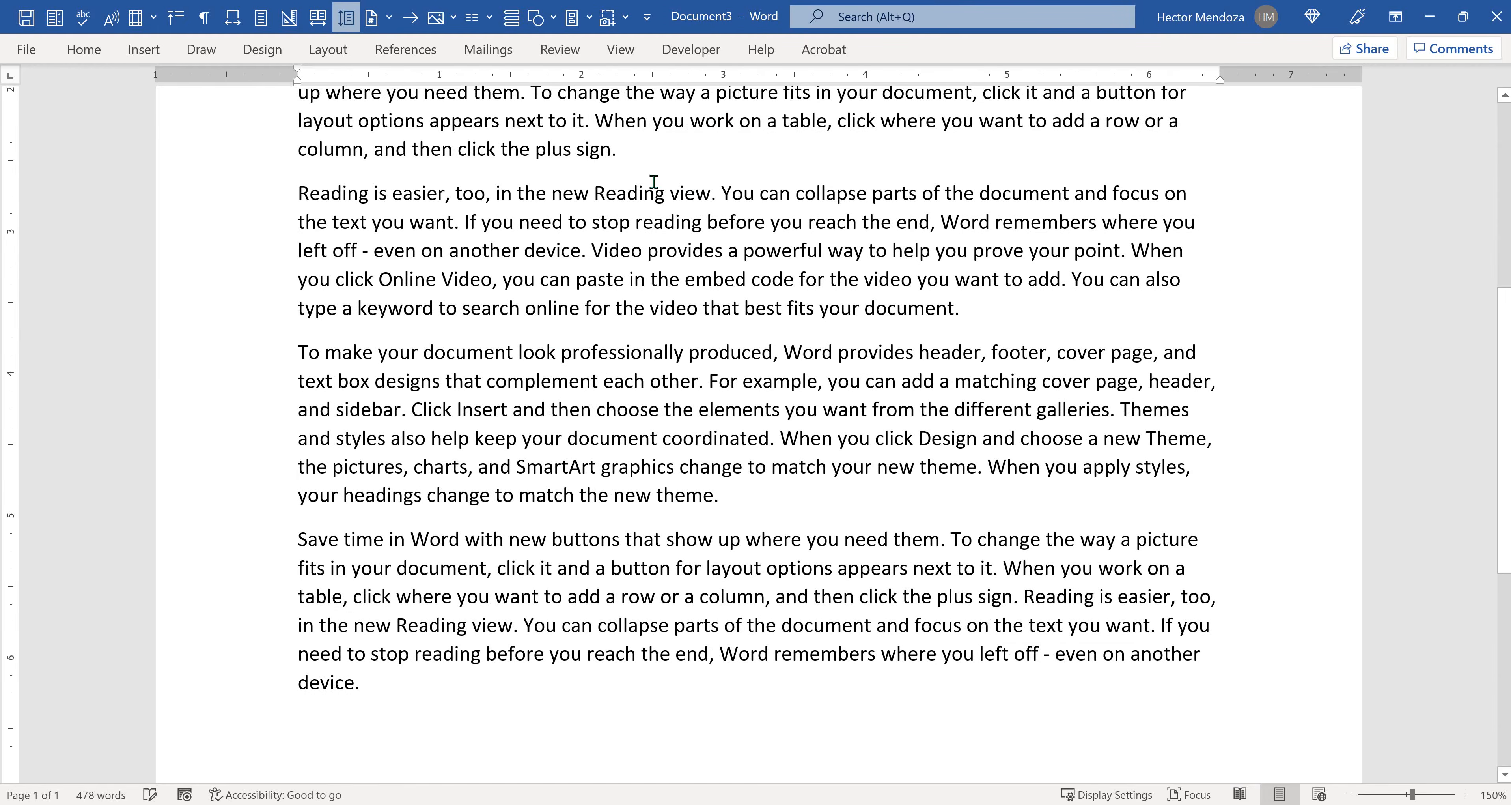
Step: Set a left tab stop at 1 inch for the first paragraph and move the start of its first line to it
click(300, 268)
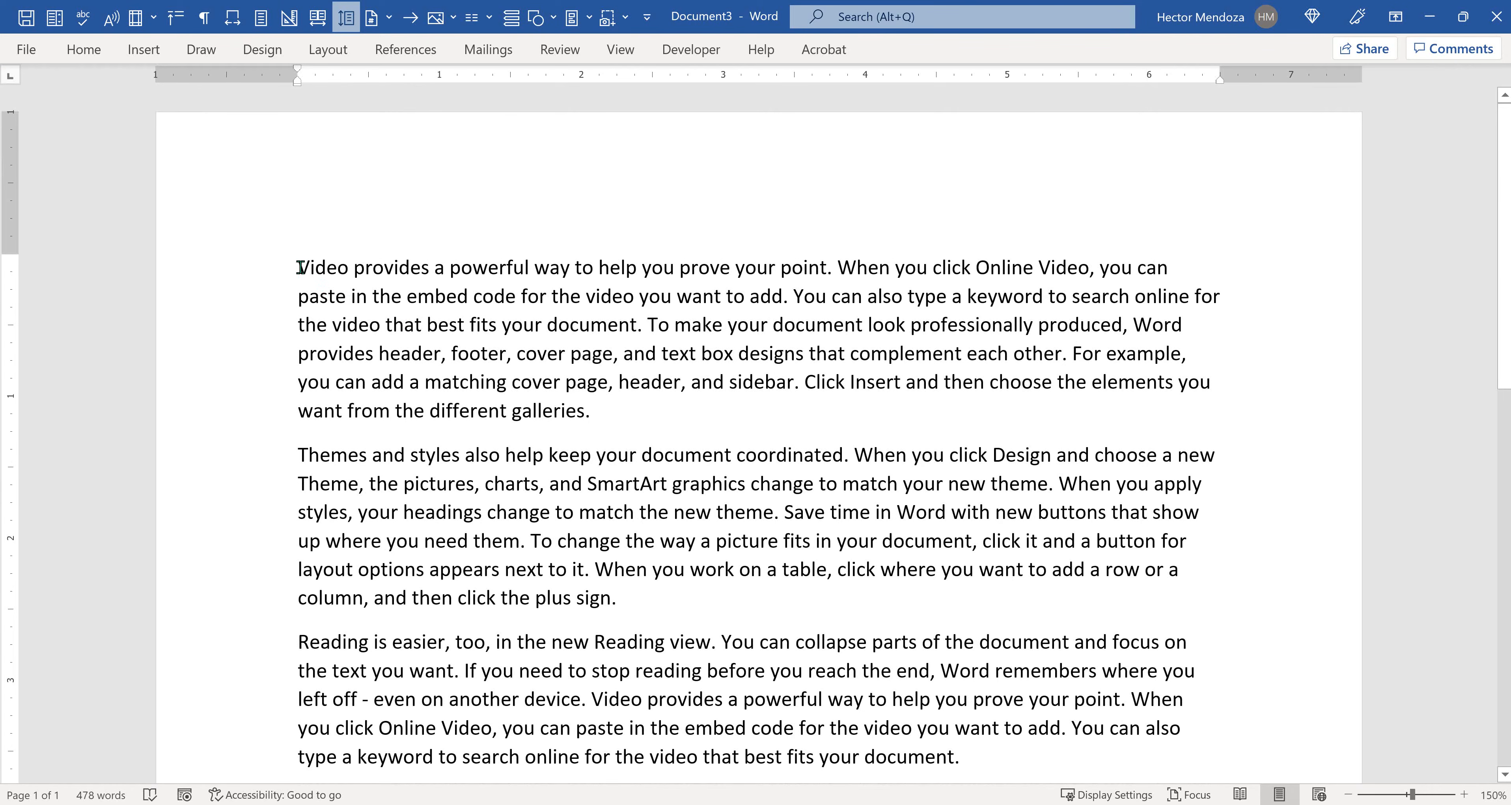
click(441, 82)
key(Tab)
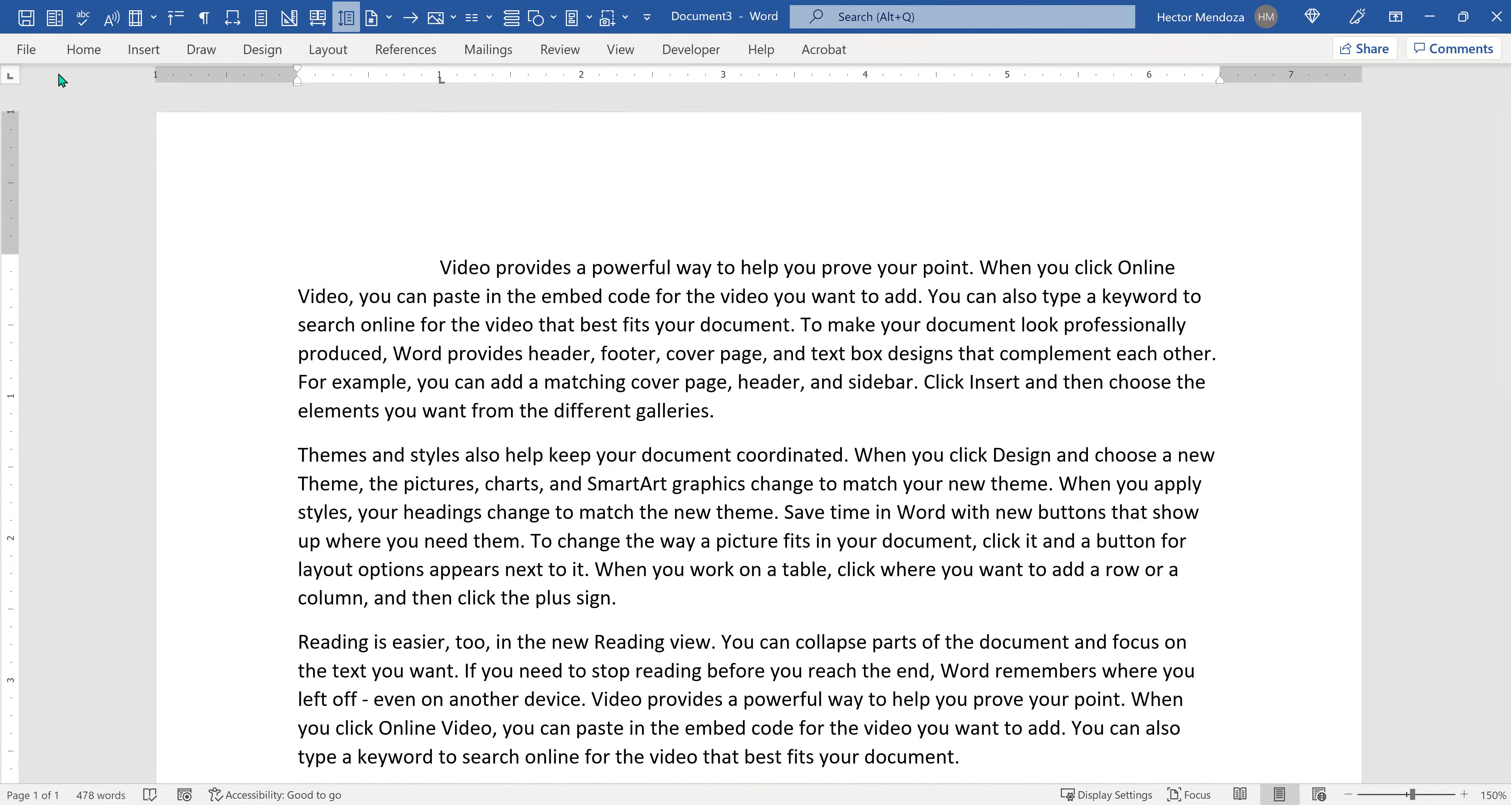
Step: Cycle through the tab types to Decimal Tab and place a decimal tab stop at about 4.25 inches for the first paragraph
click(9, 79)
click(11, 78)
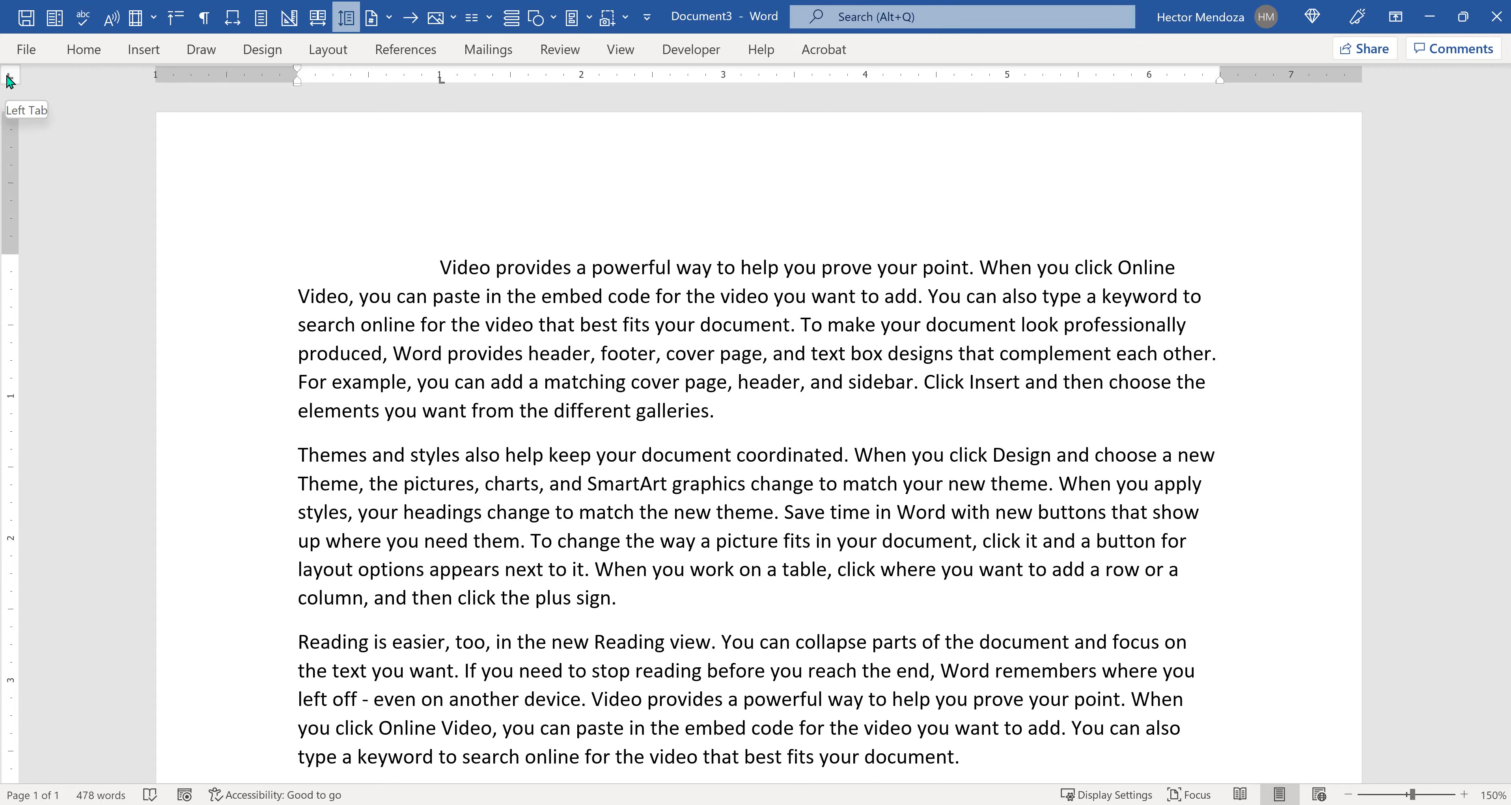
click(9, 82)
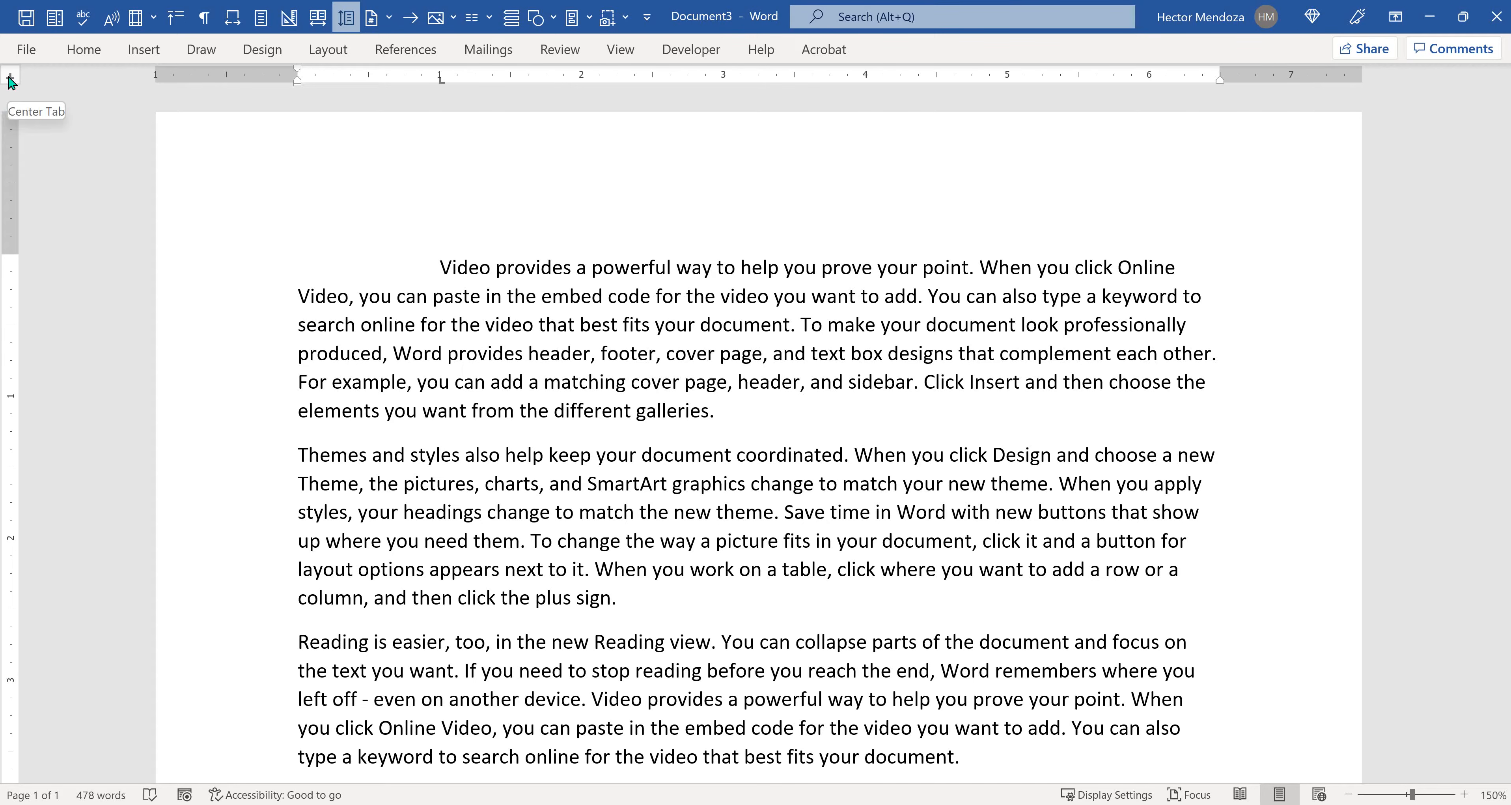
click(11, 84)
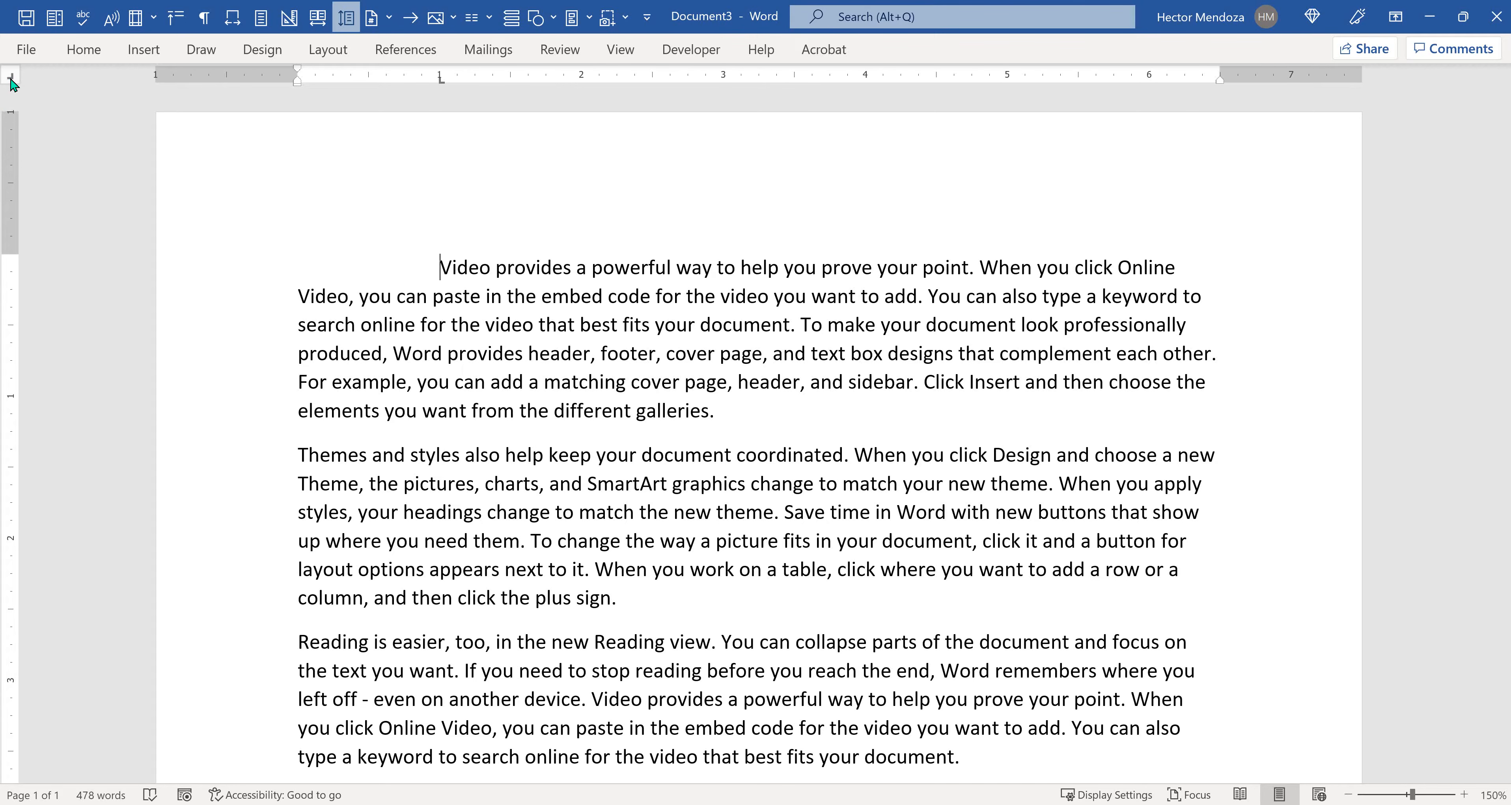
click(11, 78)
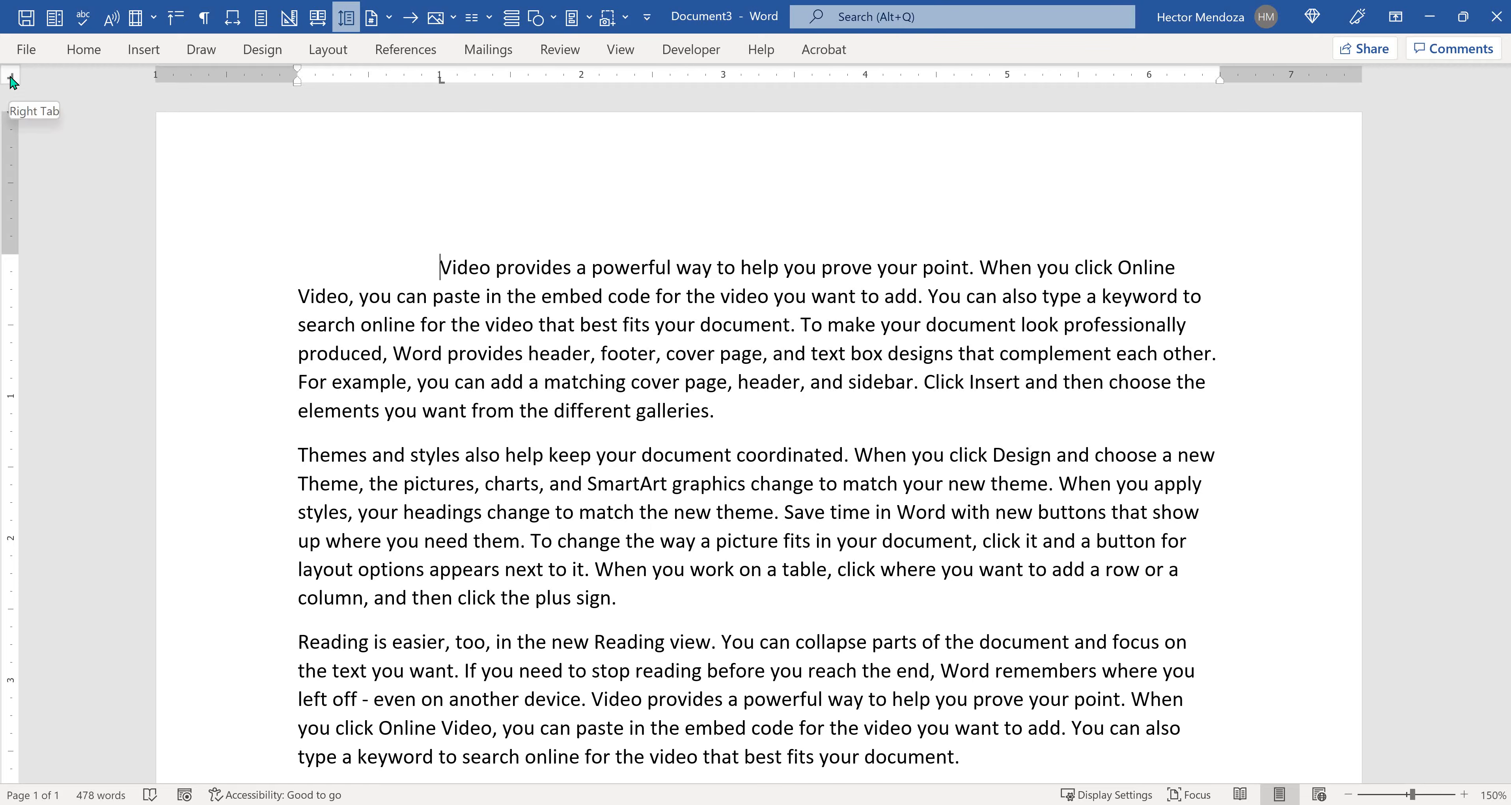
click(11, 78)
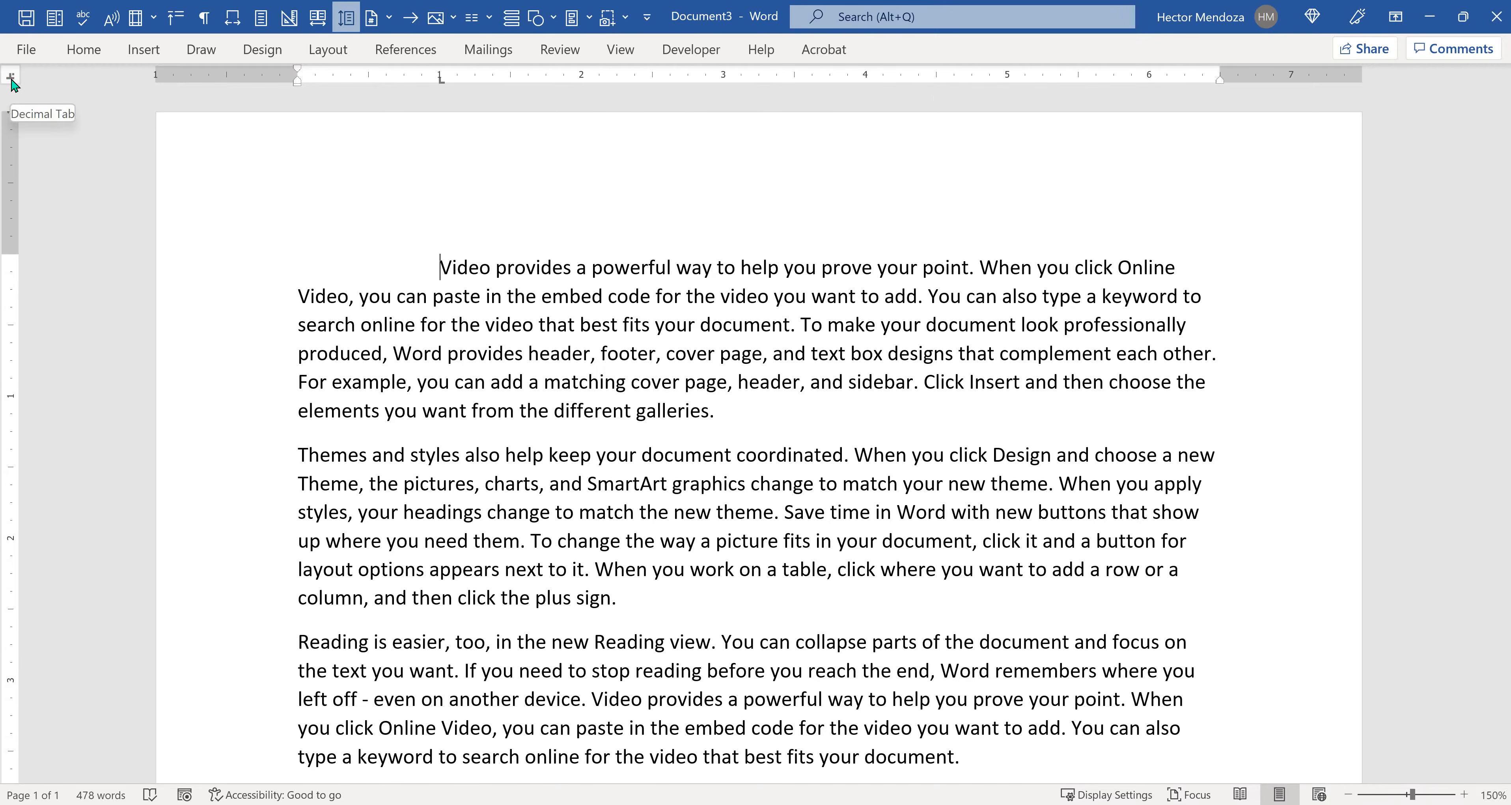
click(901, 82)
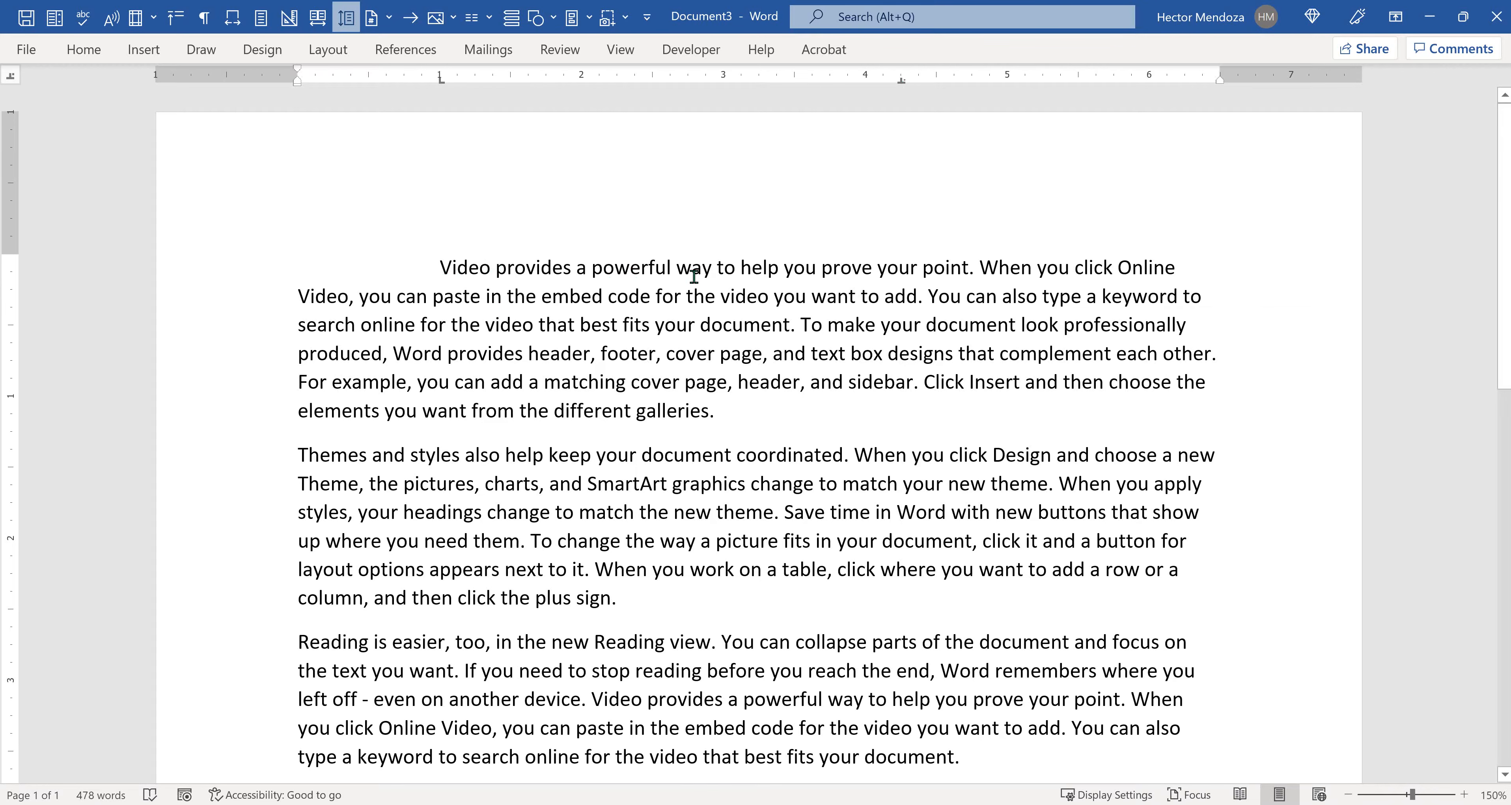
Step: Insert a tab before "way" in the first line and enter $45.27 at the decimal tab stop
click(679, 268)
key(Tab)
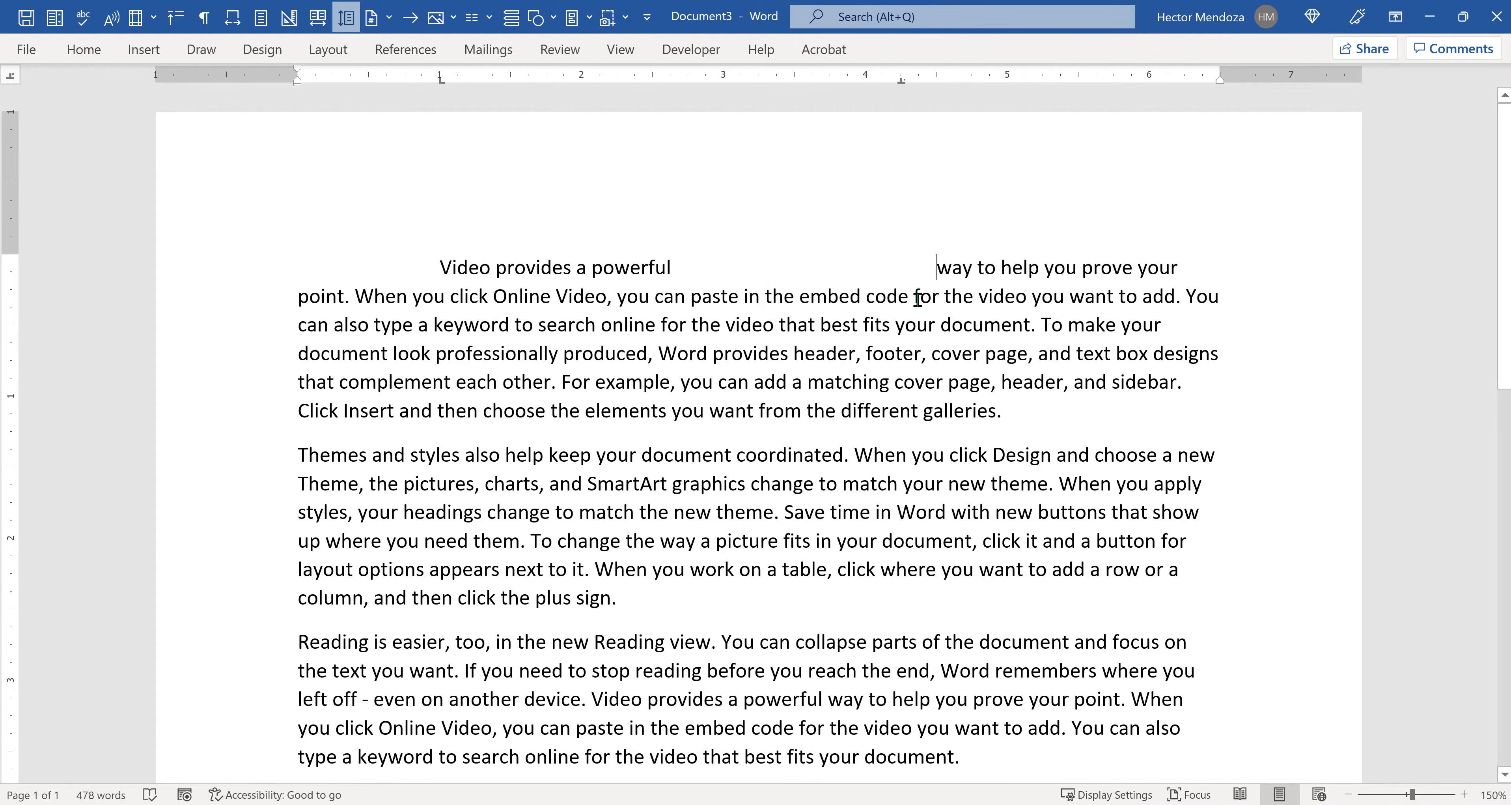
text(45.)
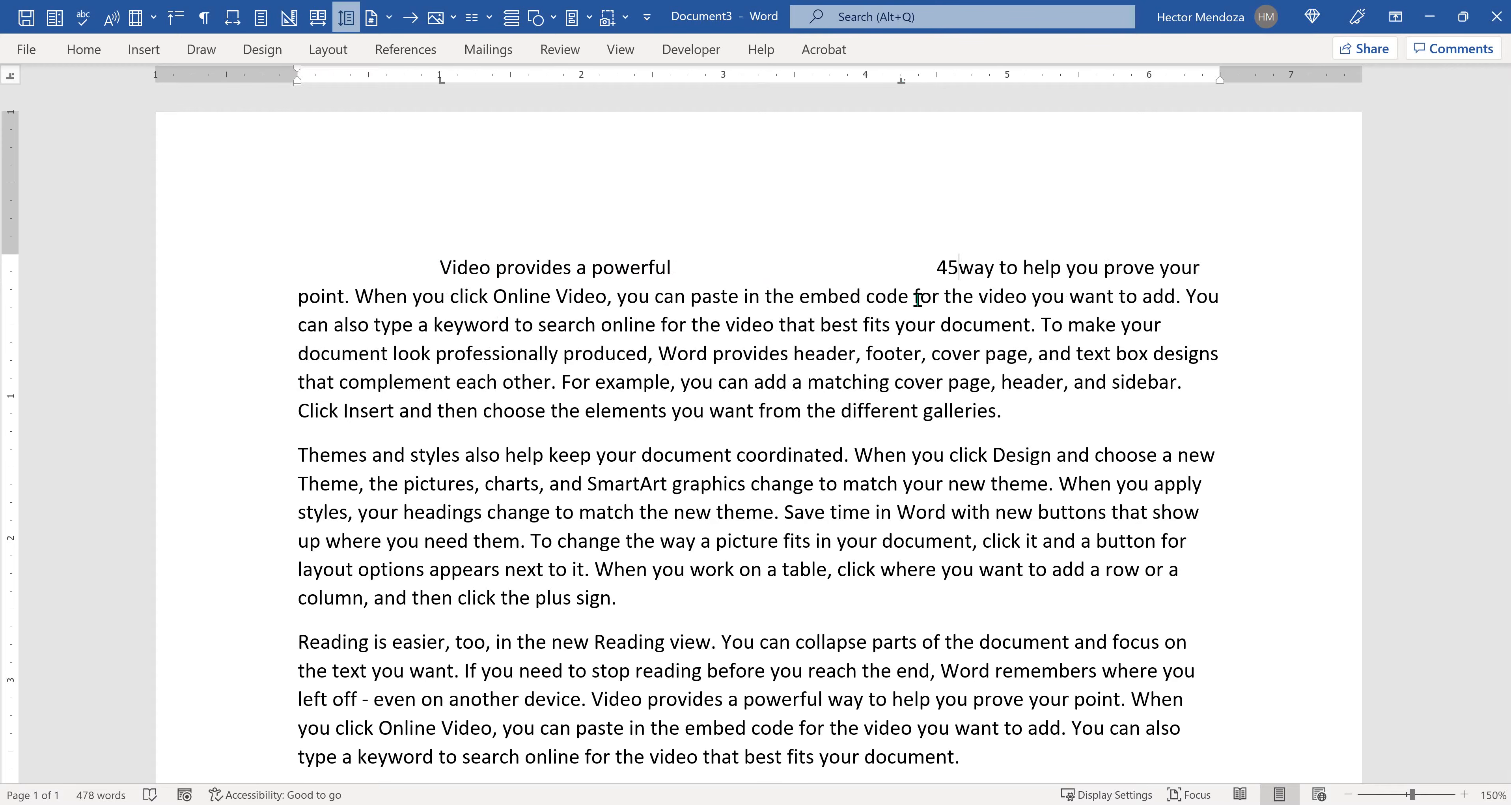
text(27)
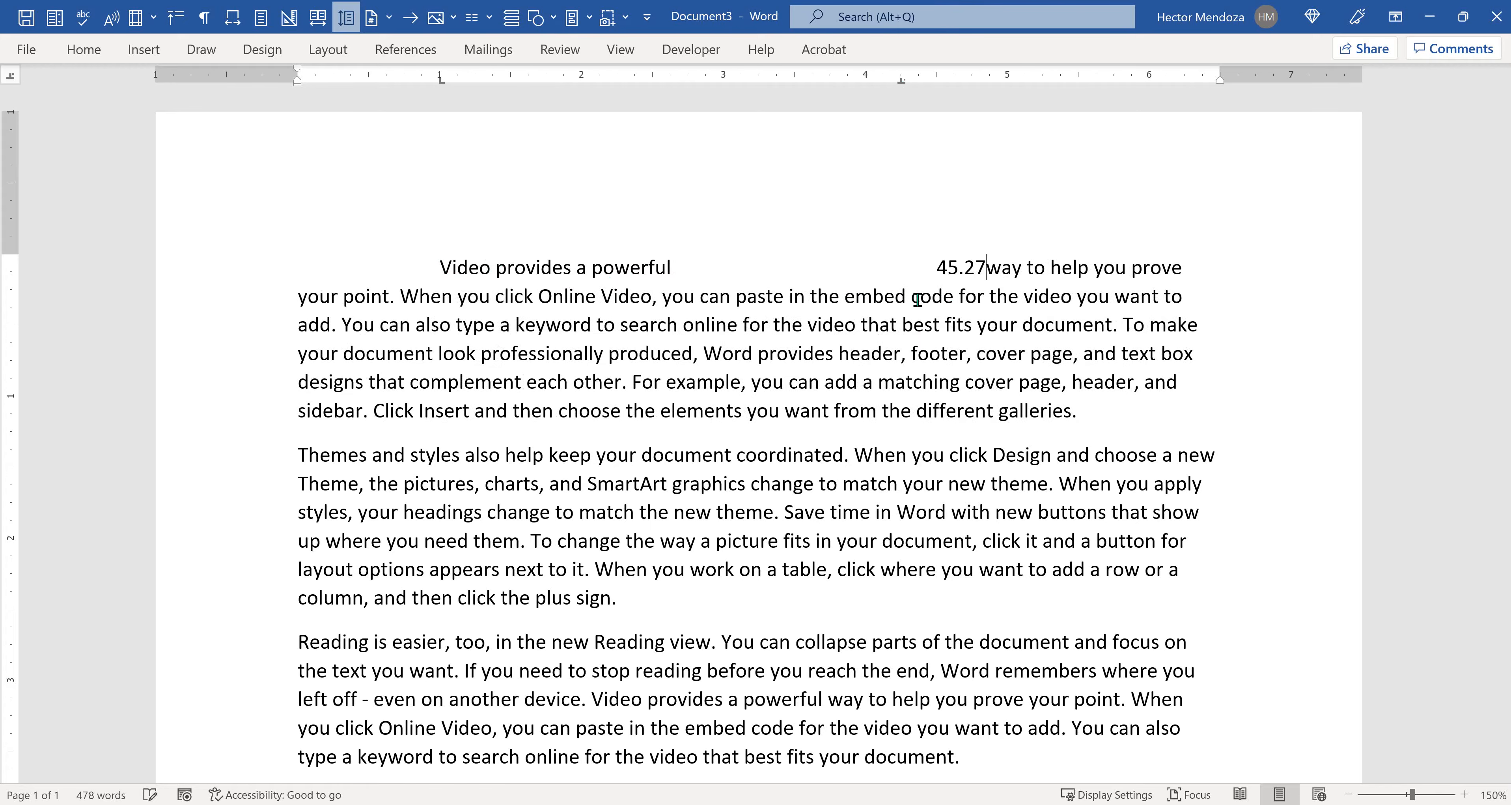
click(931, 267)
text($)
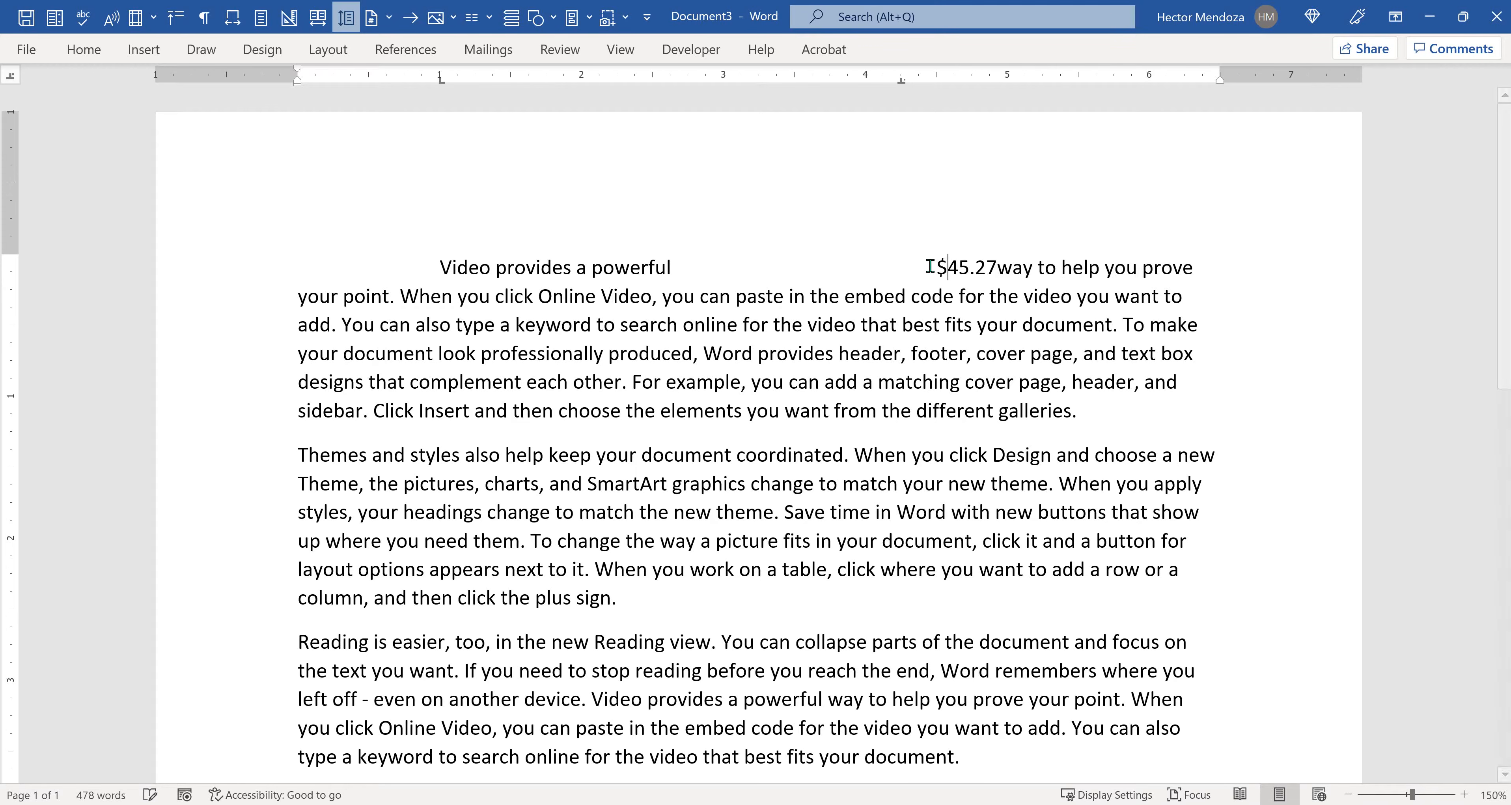
Step: Break the paragraph after $45.27, leaving an empty line before the text starting with "way to help you"
click(996, 267)
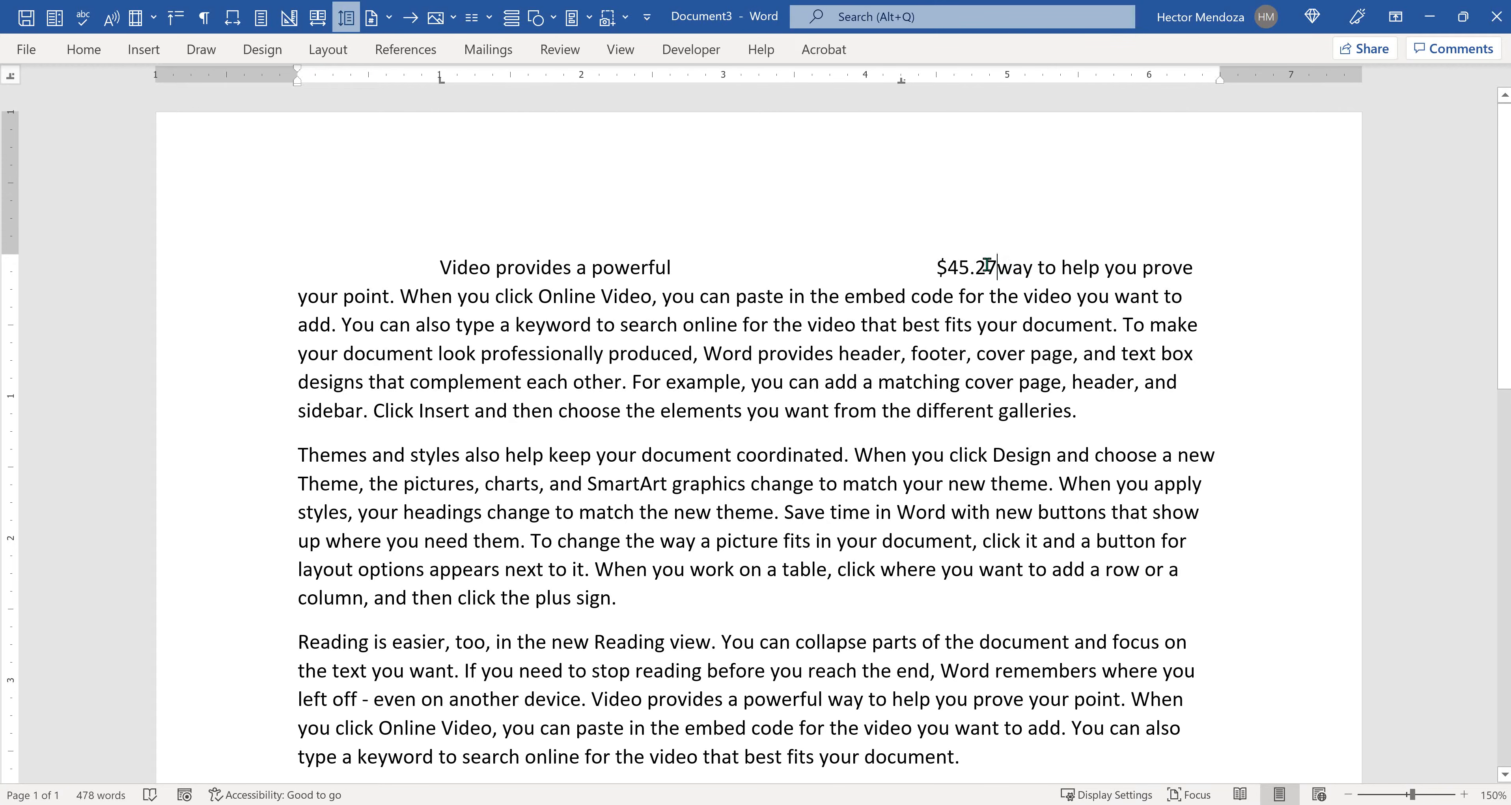
key(Return)
key(Return)
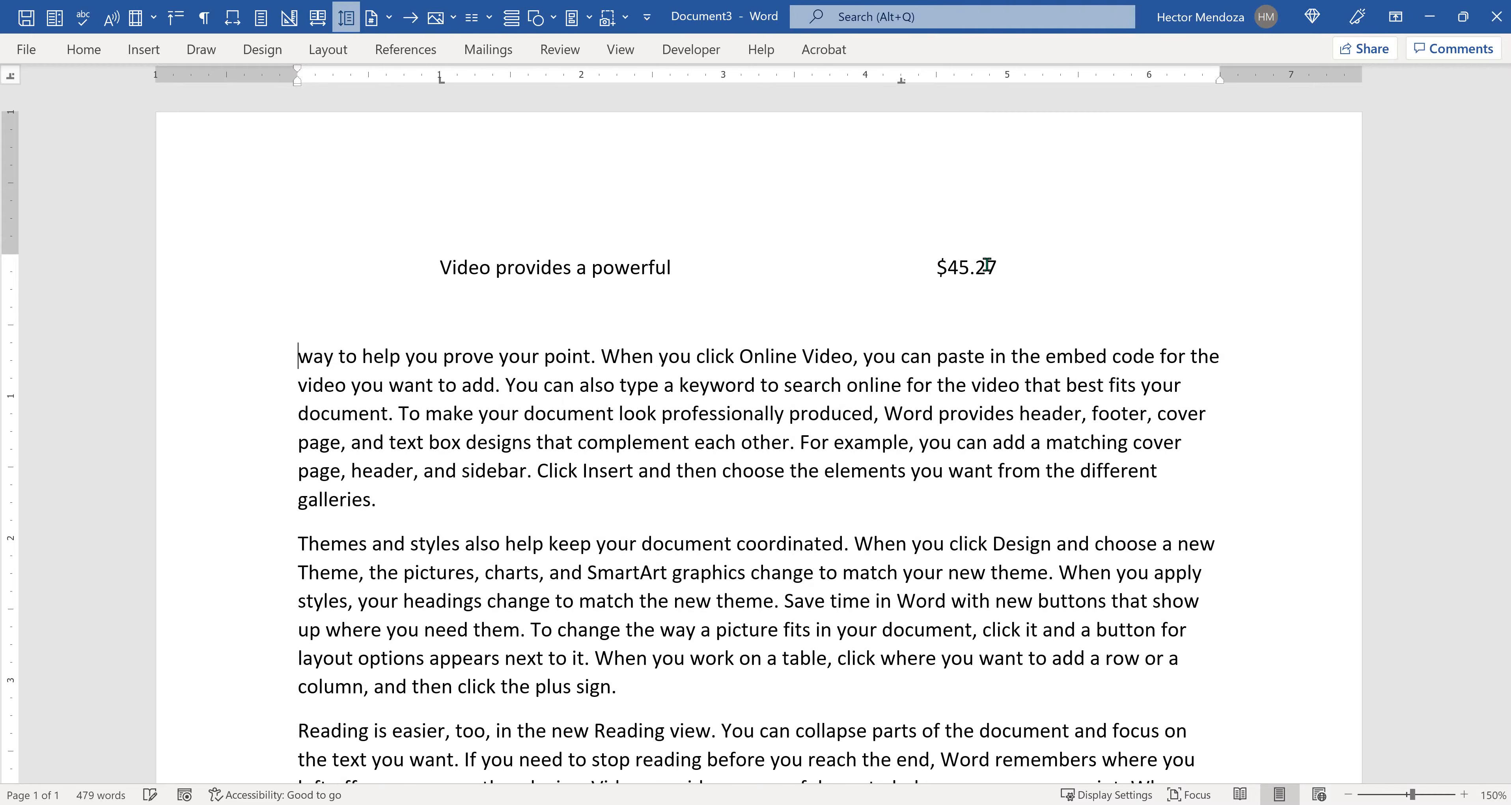
Step: Tab across the empty line to the decimal tab stop and enter $65.35 below $45.27
click(341, 321)
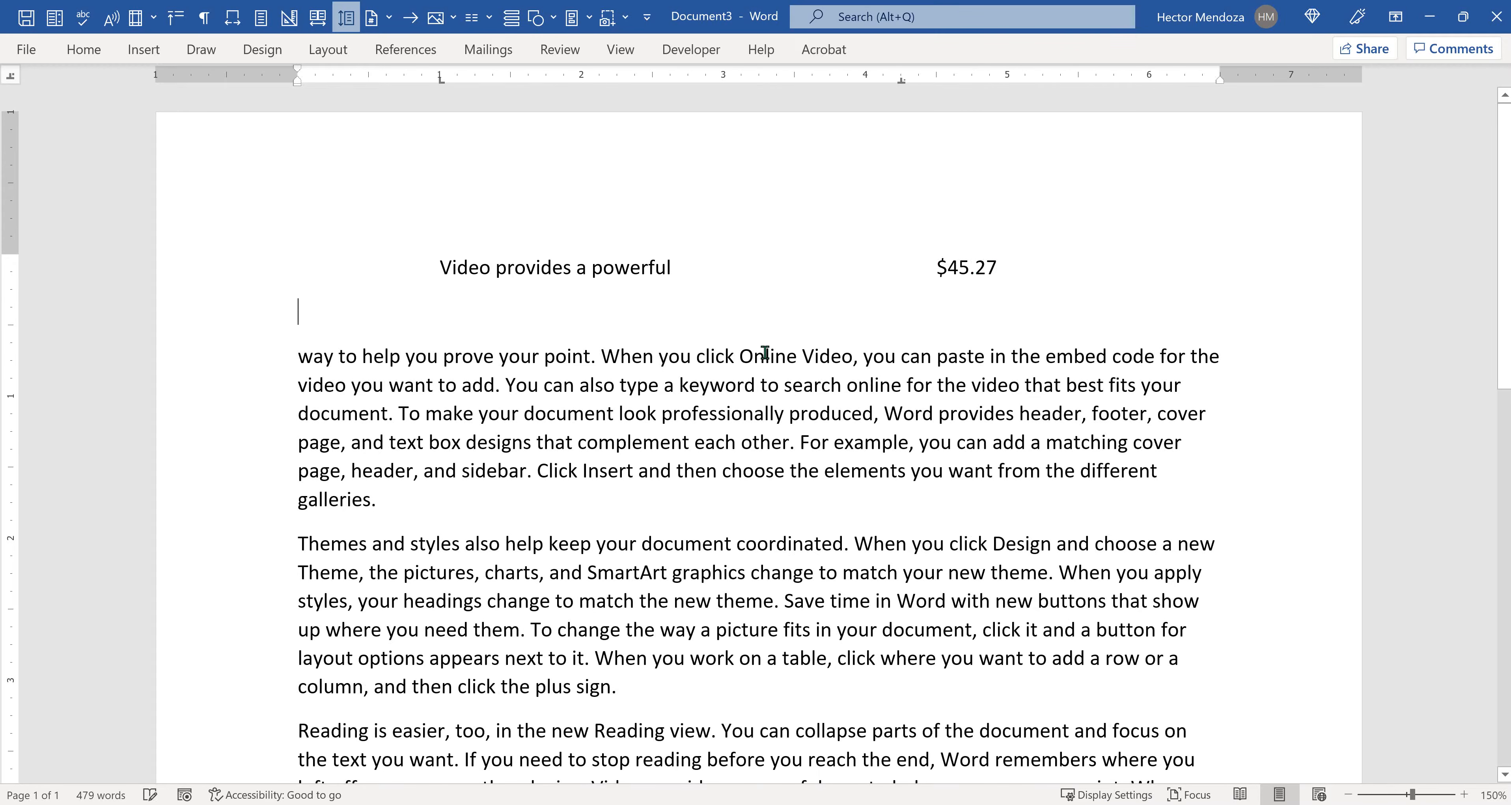
key(Tab)
key(Tab)
drag(934, 261, 1061, 302)
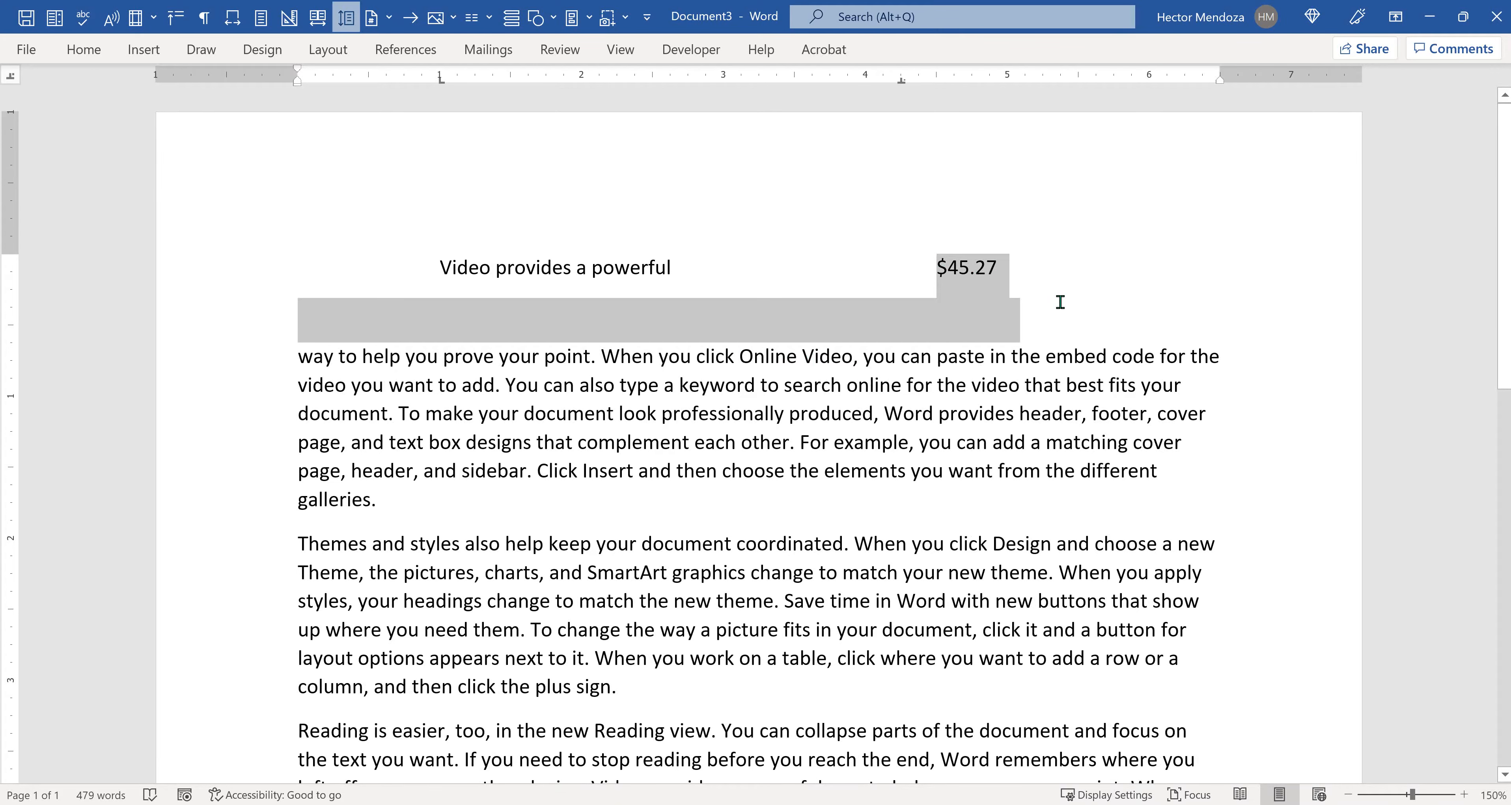
click(941, 308)
key(Tab)
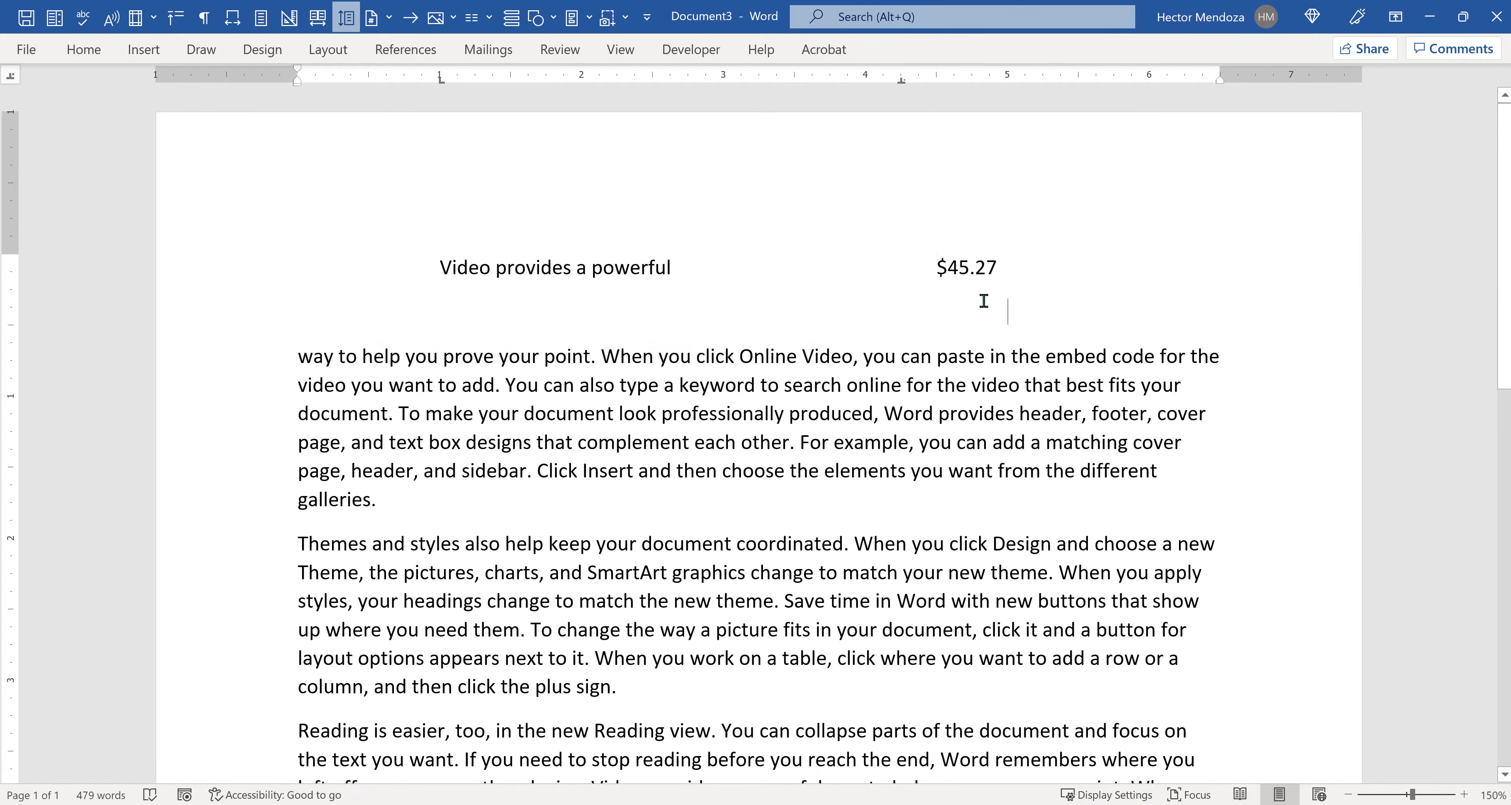
key(BackSpace)
text($)
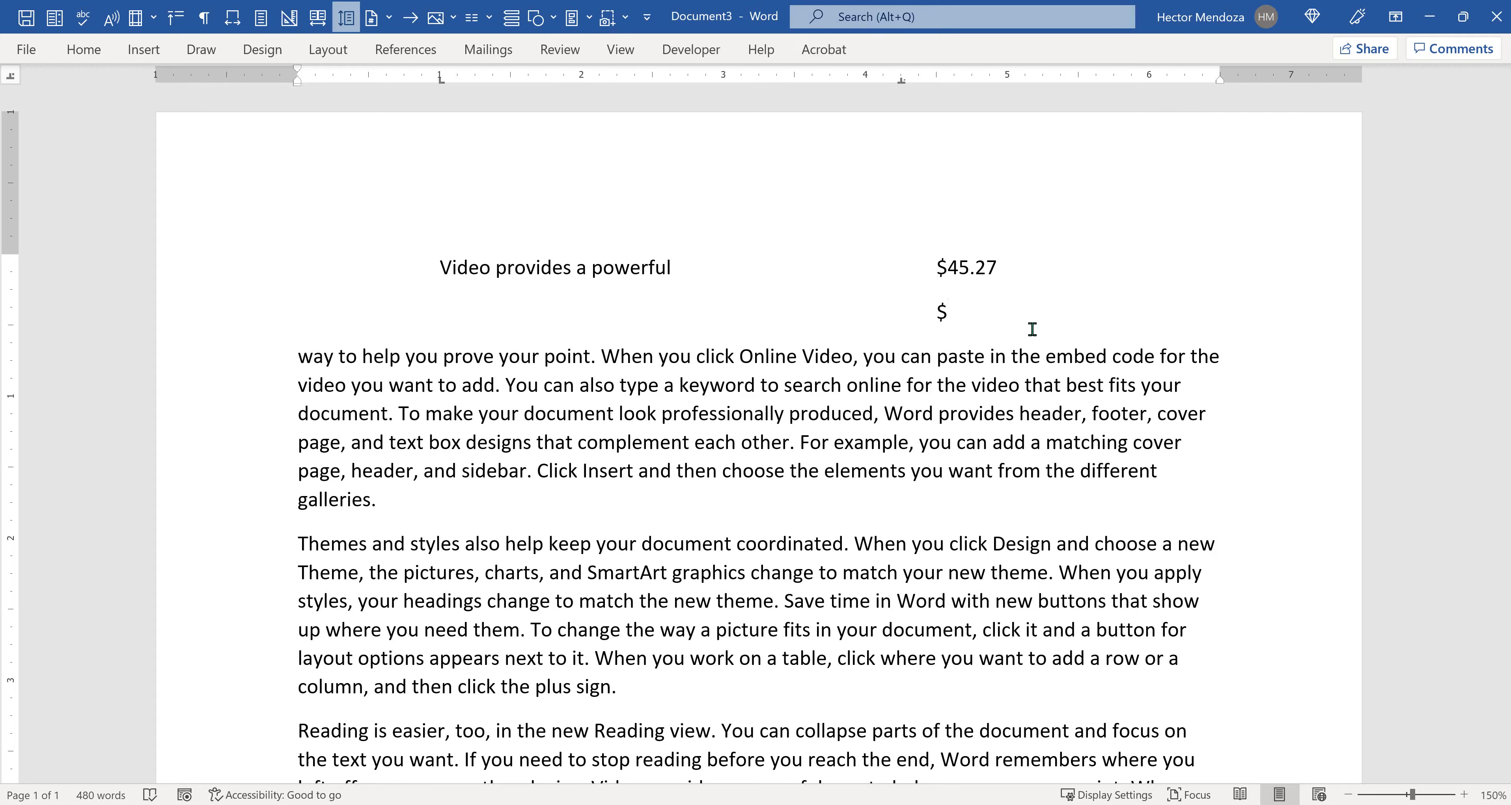
text(65.35)
Step: Highlight the $45.27 and $65.35 amounts to check their alignment with the decimal tab stop
click(937, 308)
drag(894, 80, 862, 87)
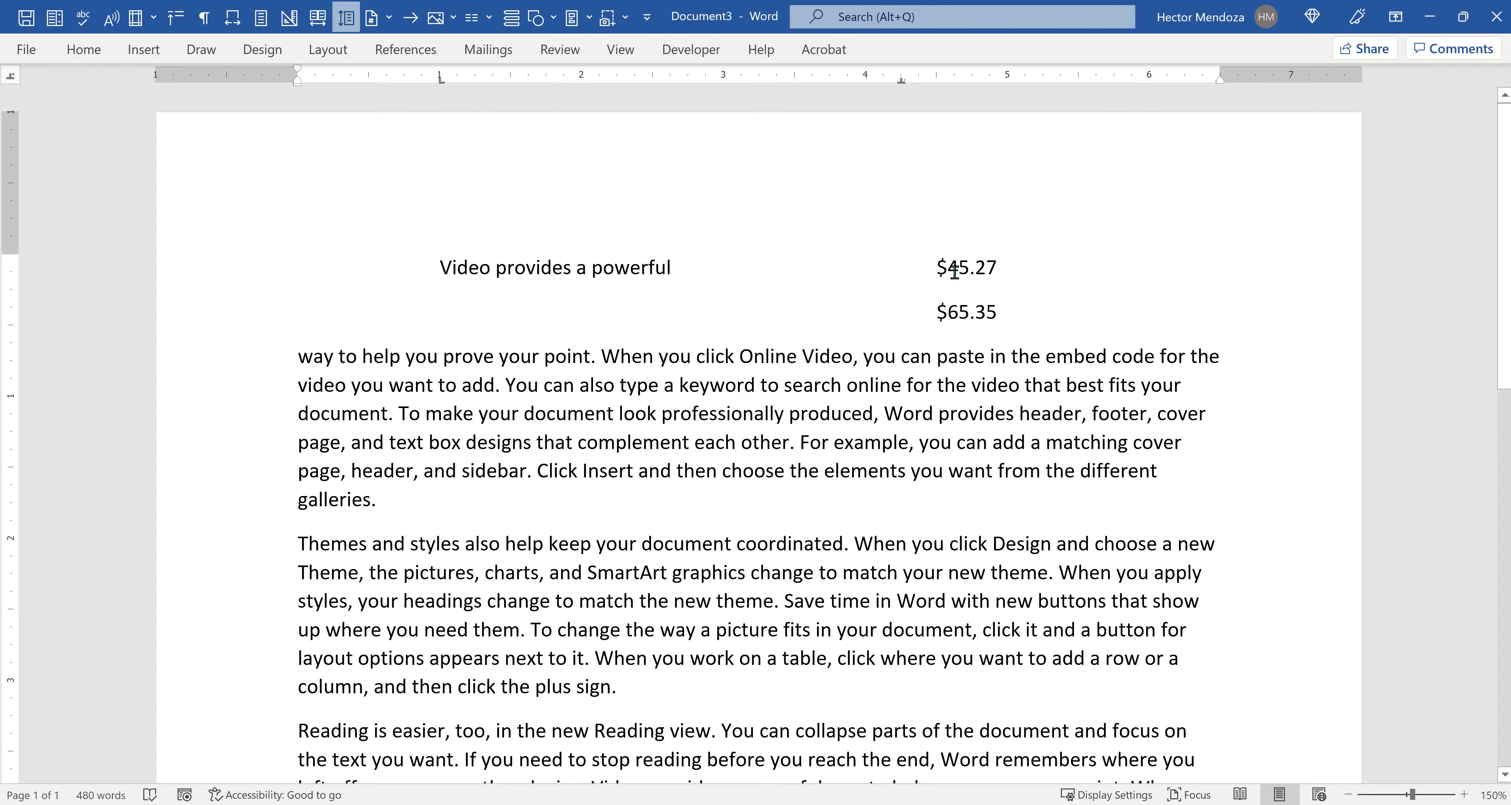
drag(945, 271, 1036, 317)
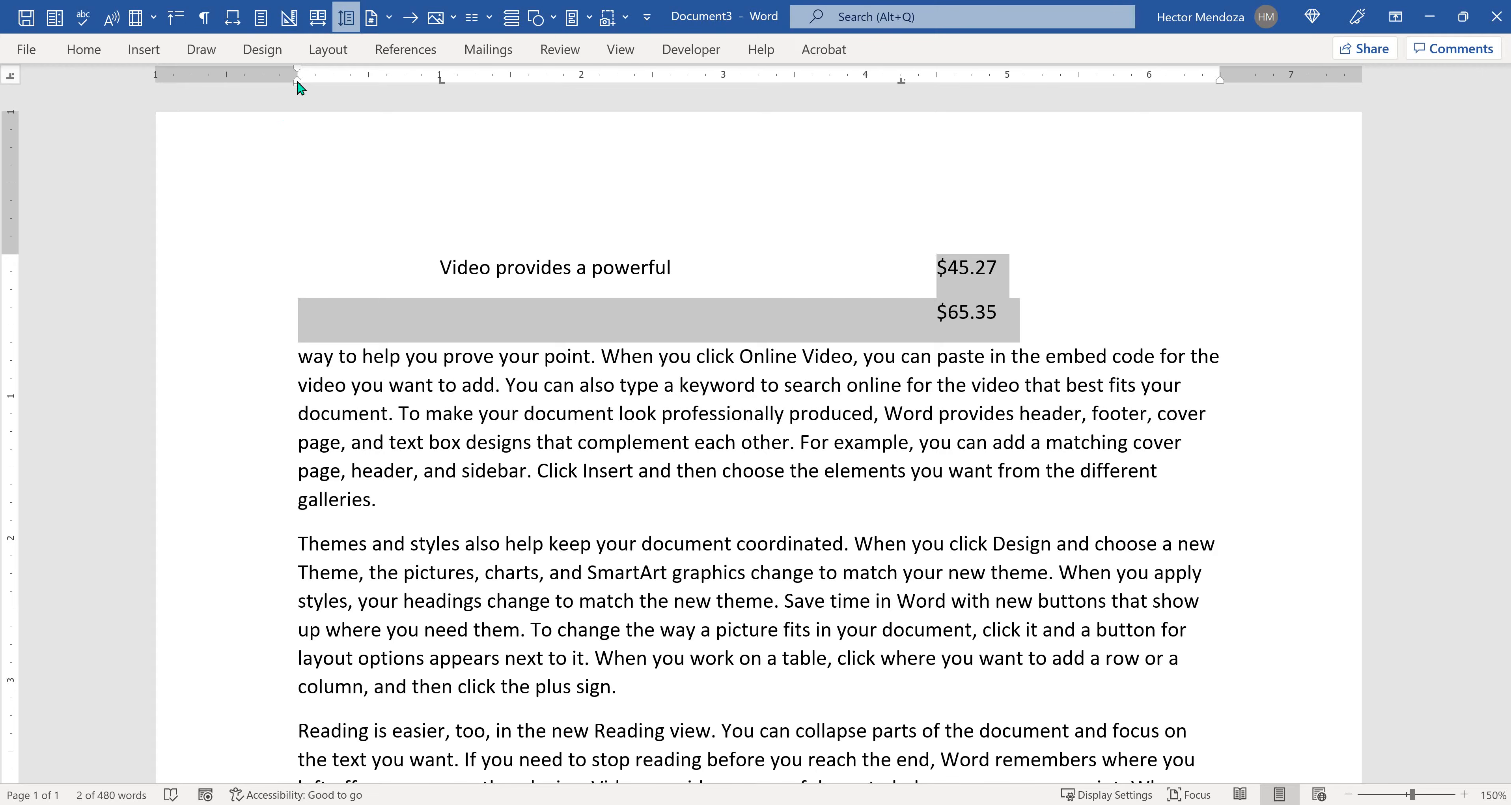
Step: Select the "Themes and styles" paragraph and move its left indent in to about 0.25 inch
scroll(467, 475, down, 2)
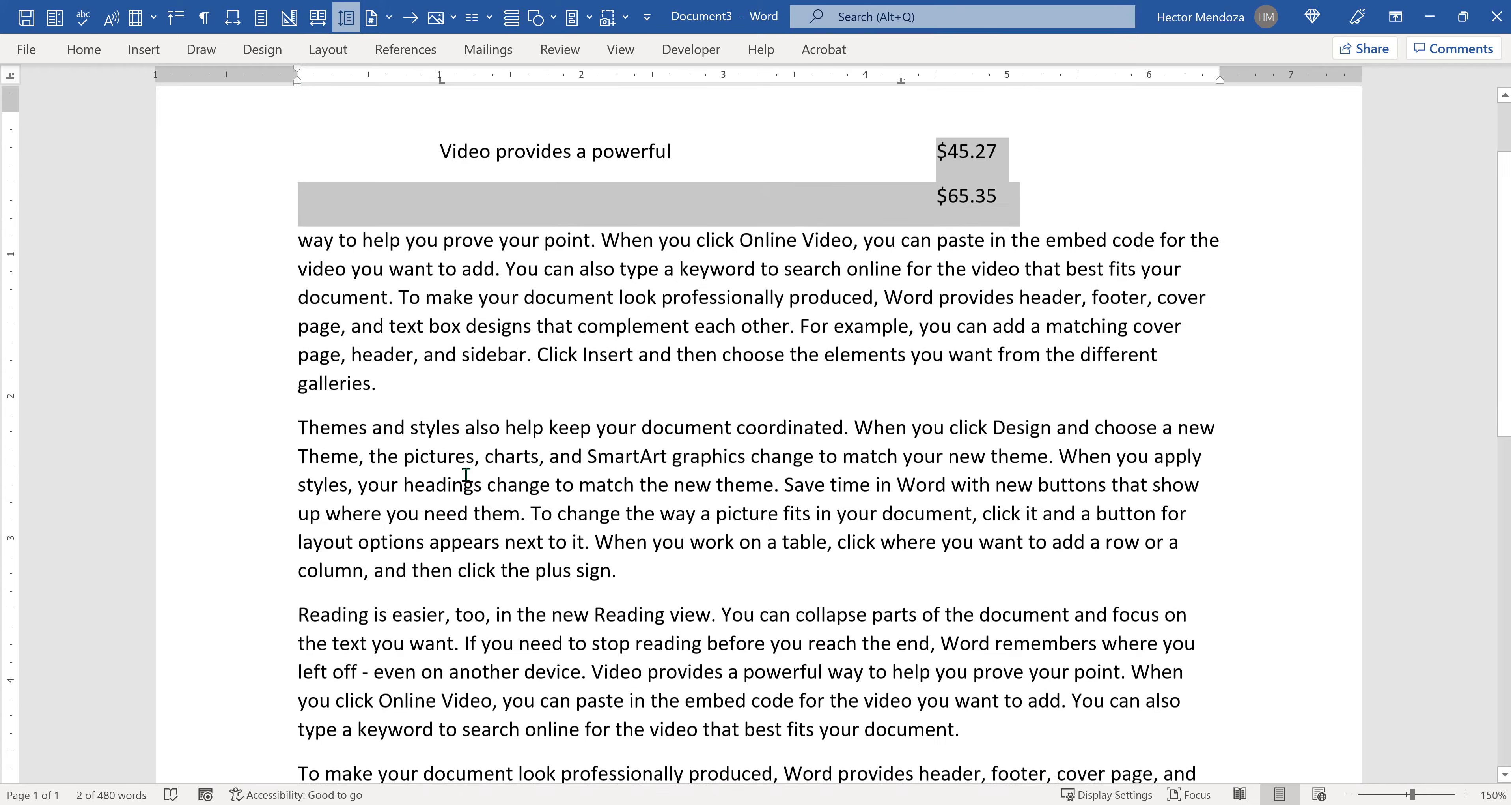
scroll(467, 475, down, 3)
scroll(467, 476, up, 2)
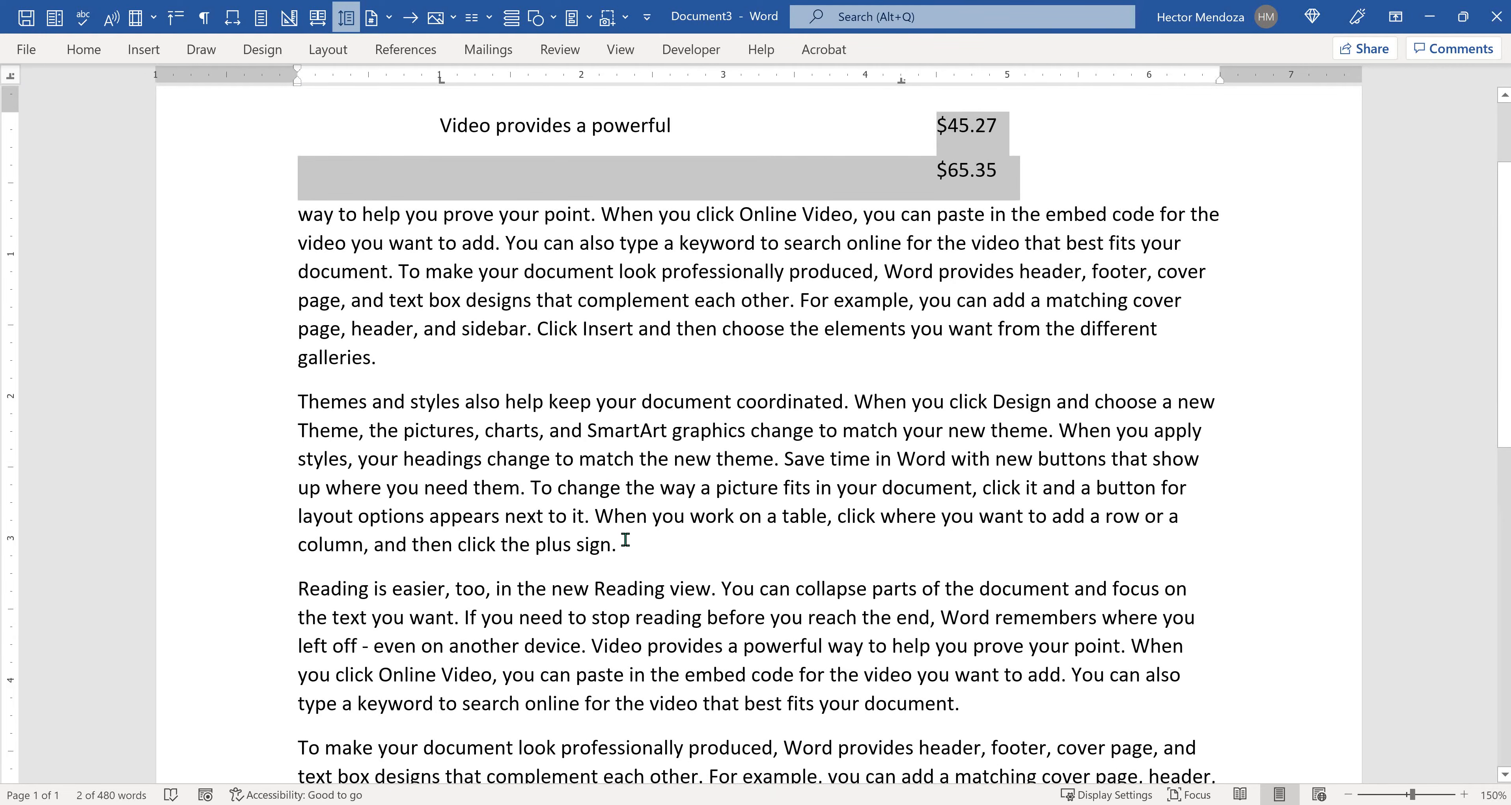
drag(625, 539, 689, 560)
click(419, 514)
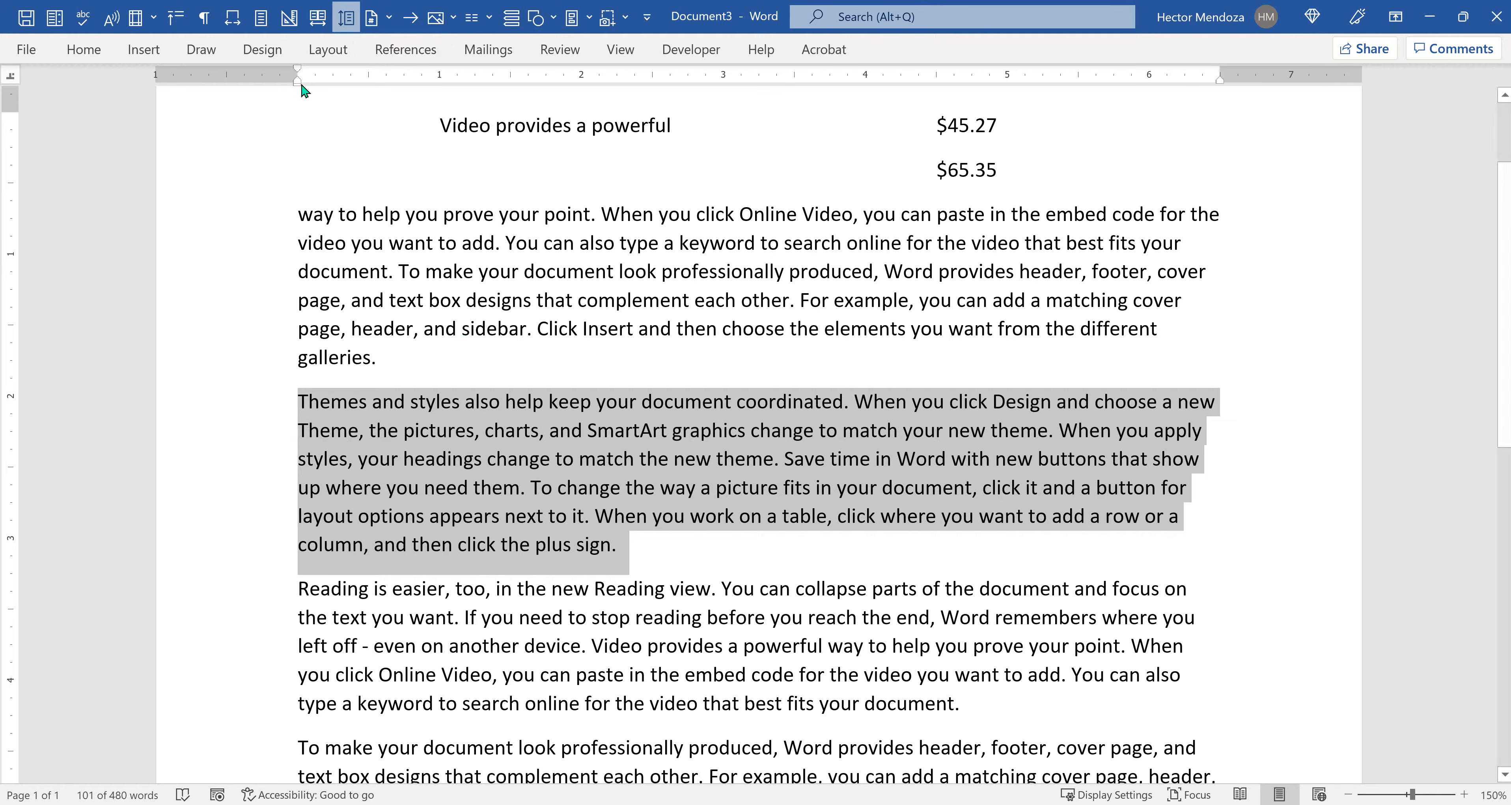
drag(298, 87, 336, 93)
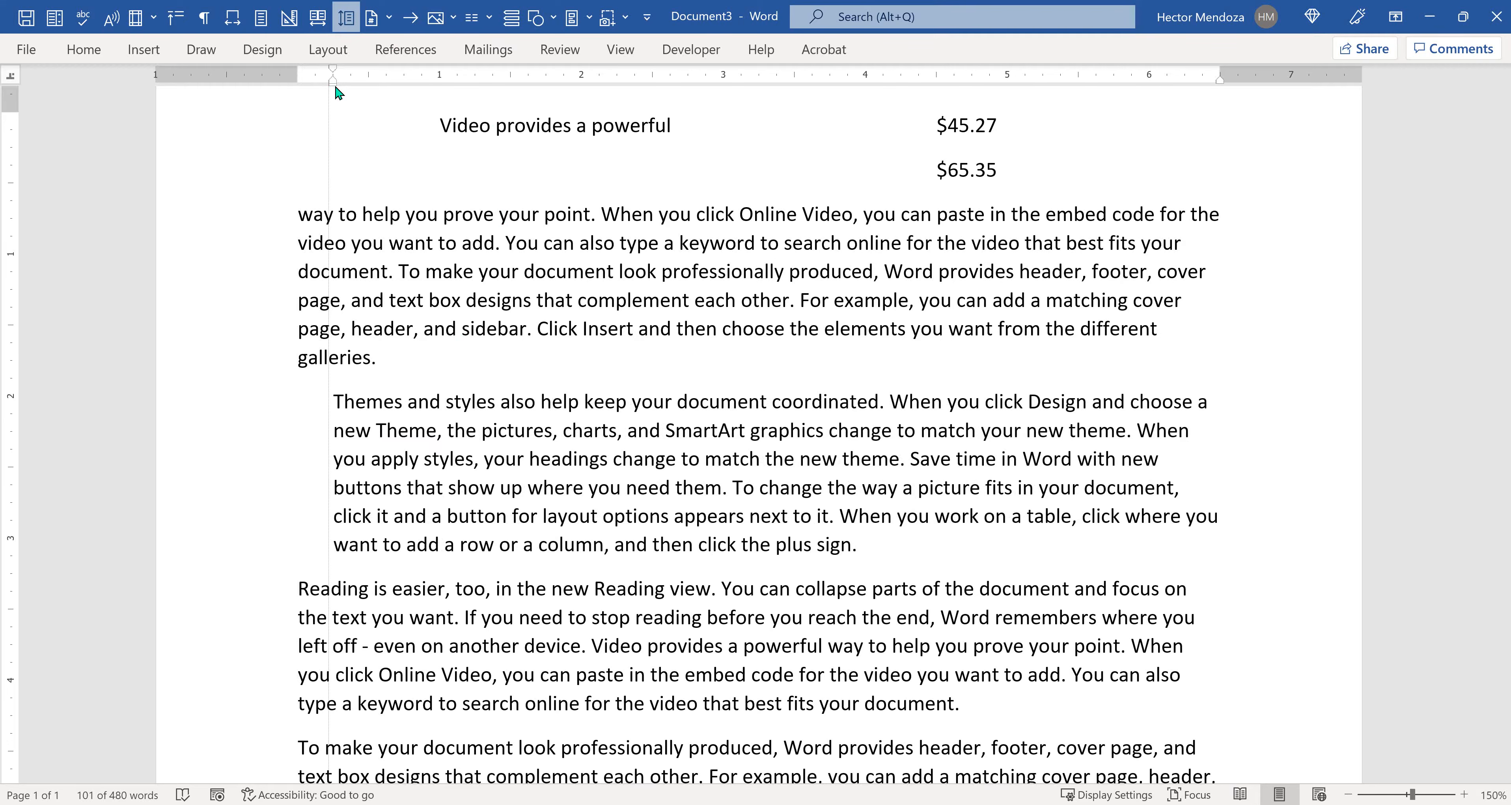
Step: Move the paragraph's first line indent back to the left margin and its right indent in to about the 5.75-inch mark
drag(336, 88, 301, 73)
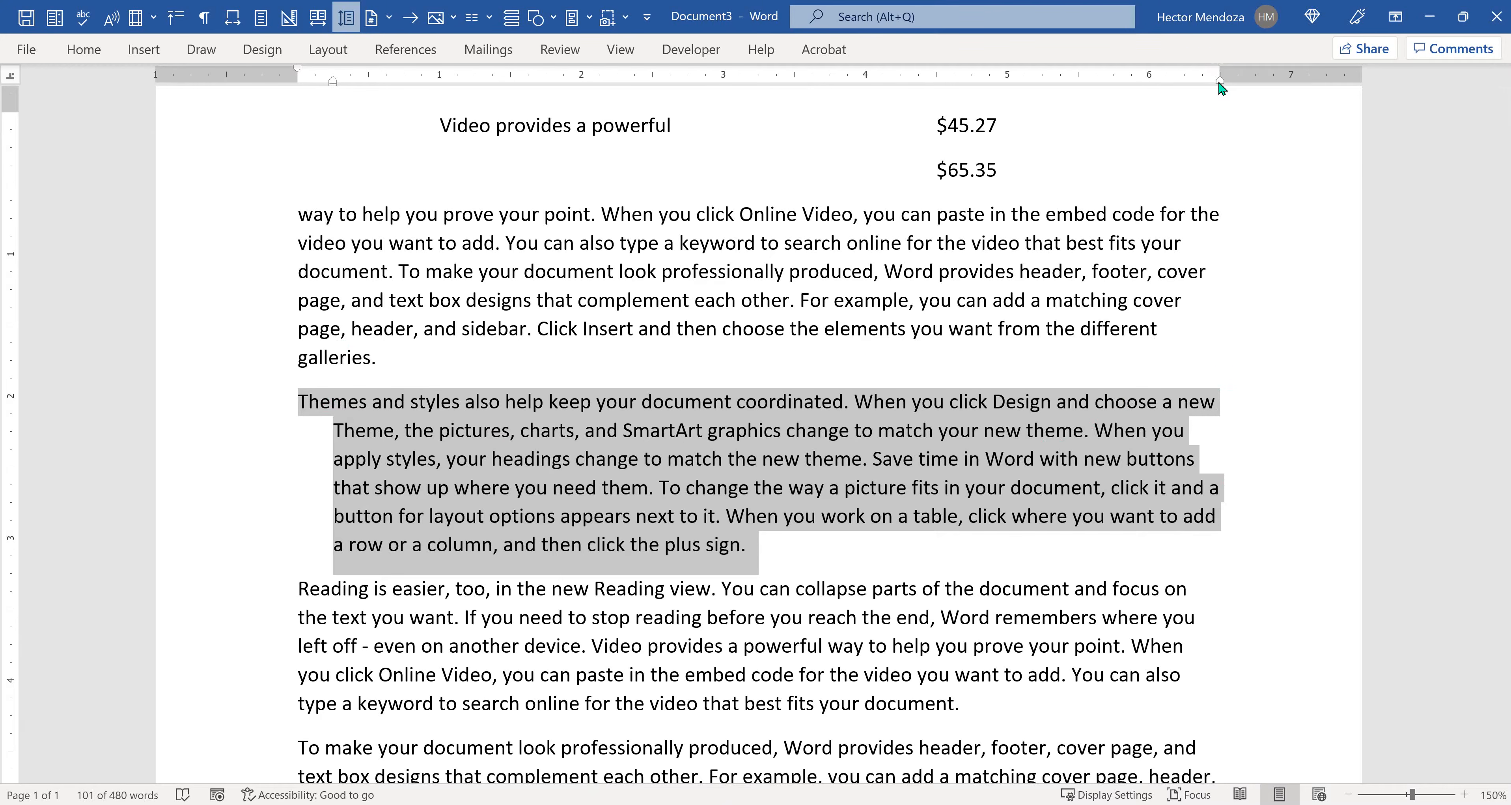
drag(1221, 88, 1114, 94)
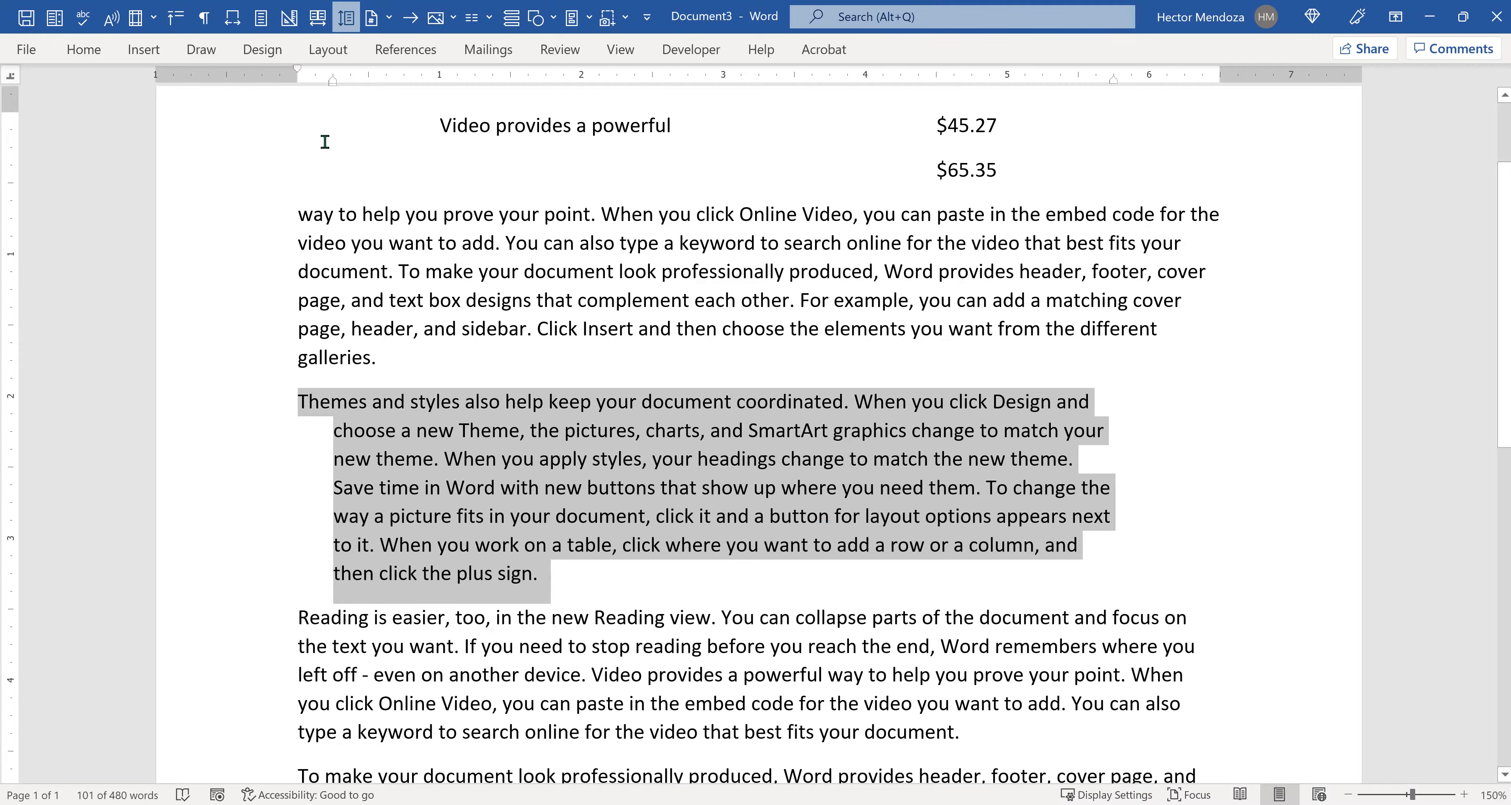
Step: Set the selected "Themes and styles" paragraph's right indent to exactly 1 inch in the paragraph settings
drag(335, 85, 333, 87)
double_click(333, 88)
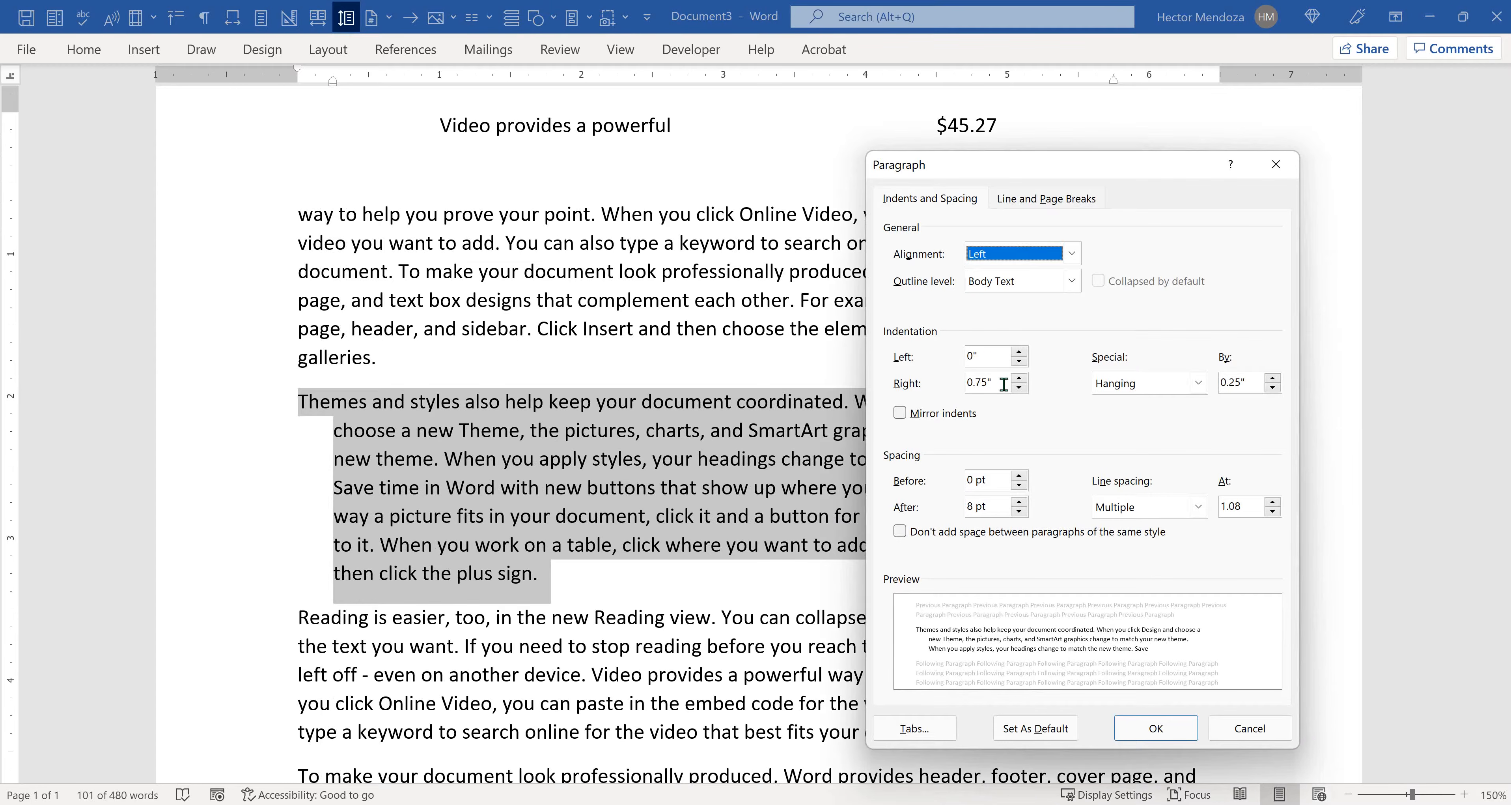
drag(1003, 384, 903, 391)
text(1)
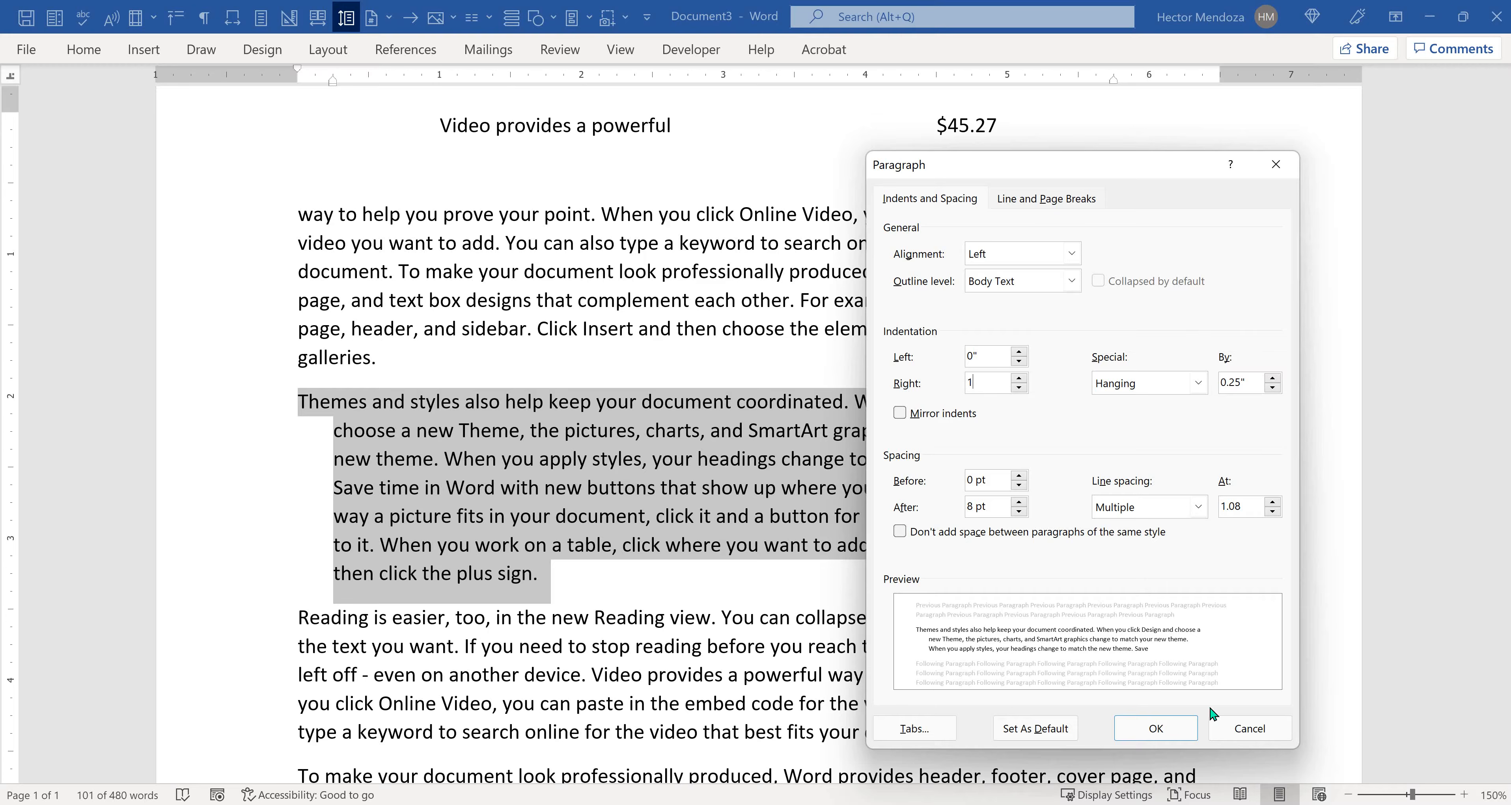
click(1156, 730)
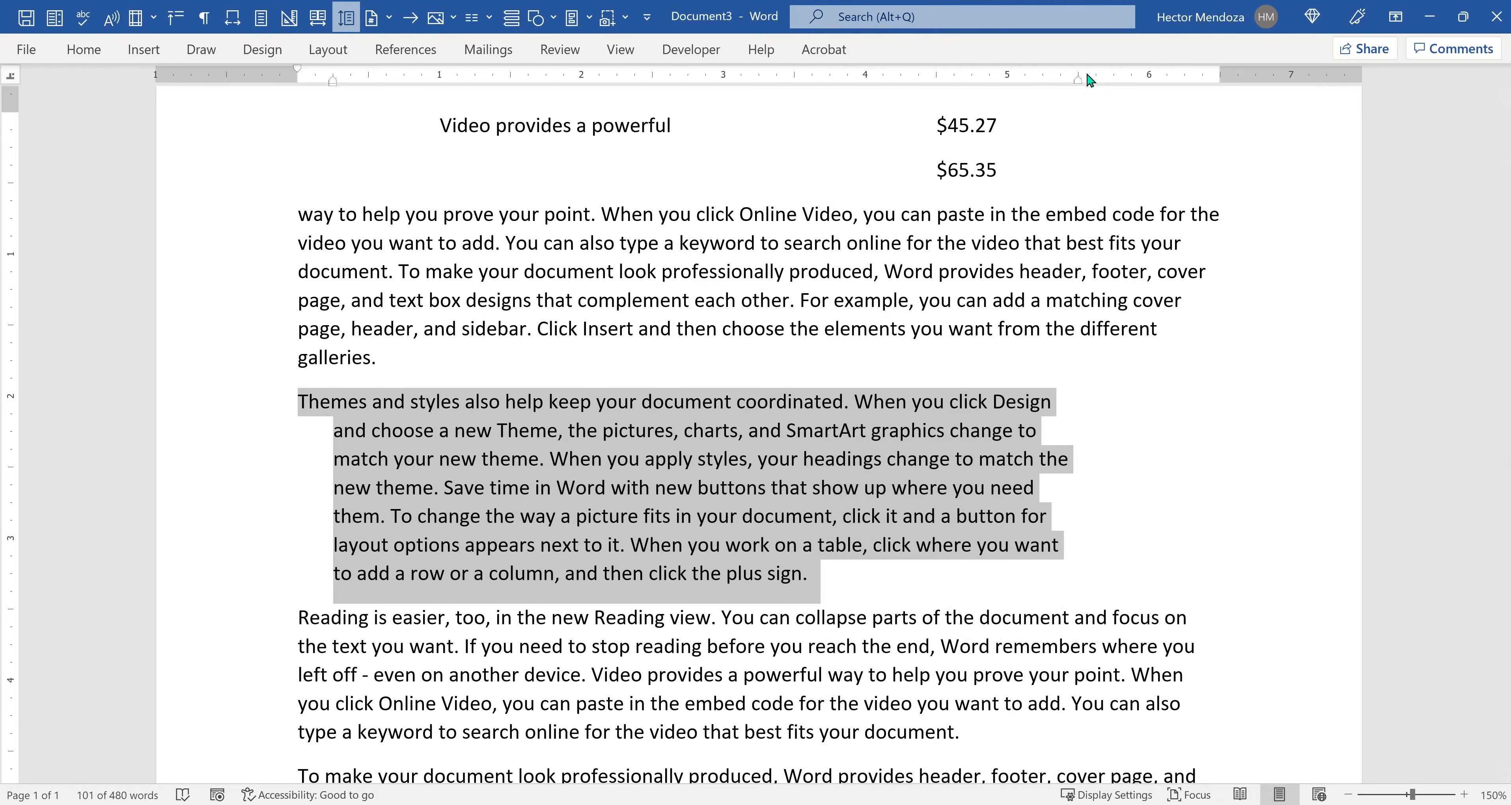
Step: Set the selected paragraph's right indent to 0.5 inch in the paragraph settings
double_click(1080, 85)
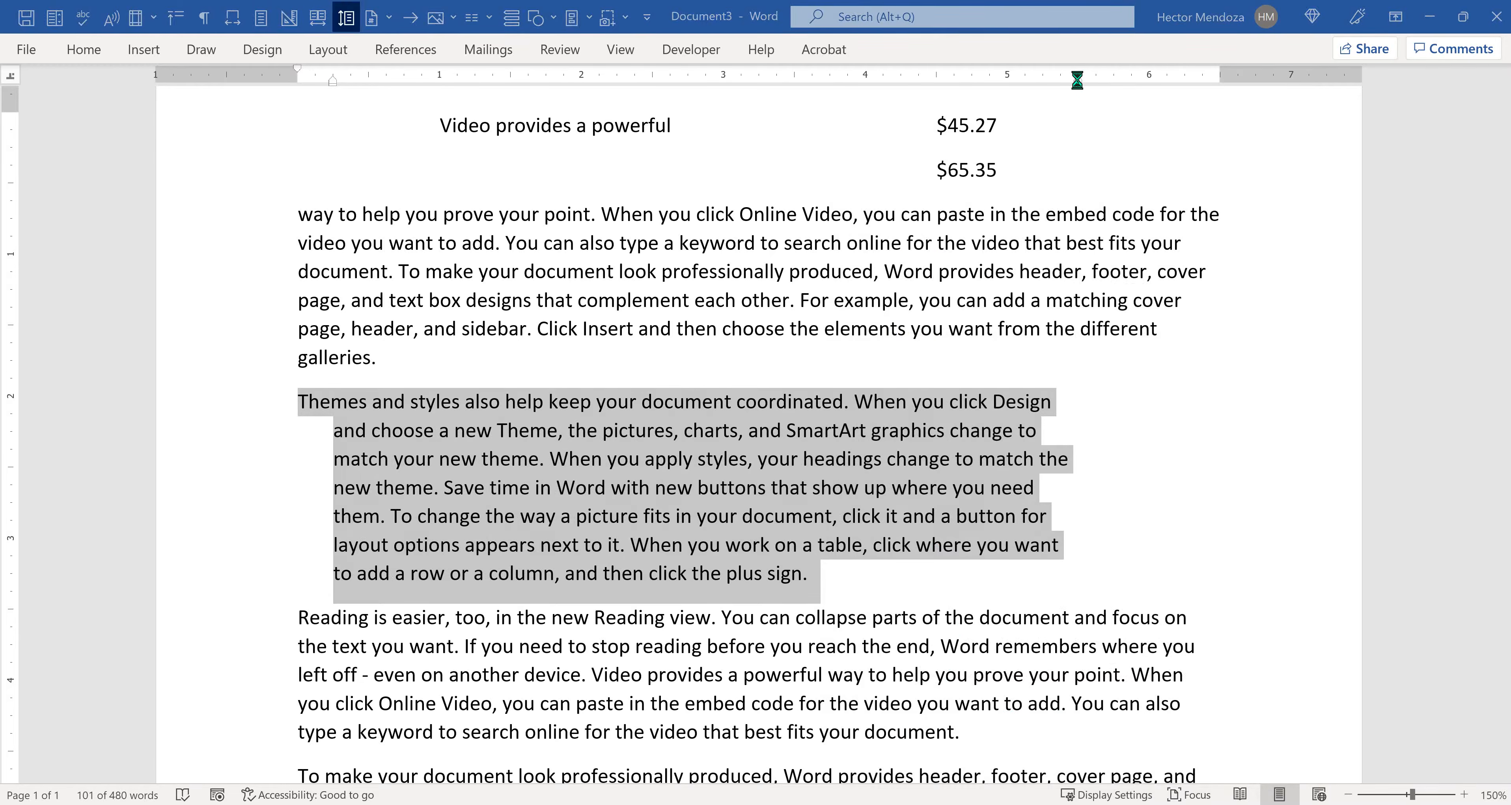
drag(998, 384, 963, 386)
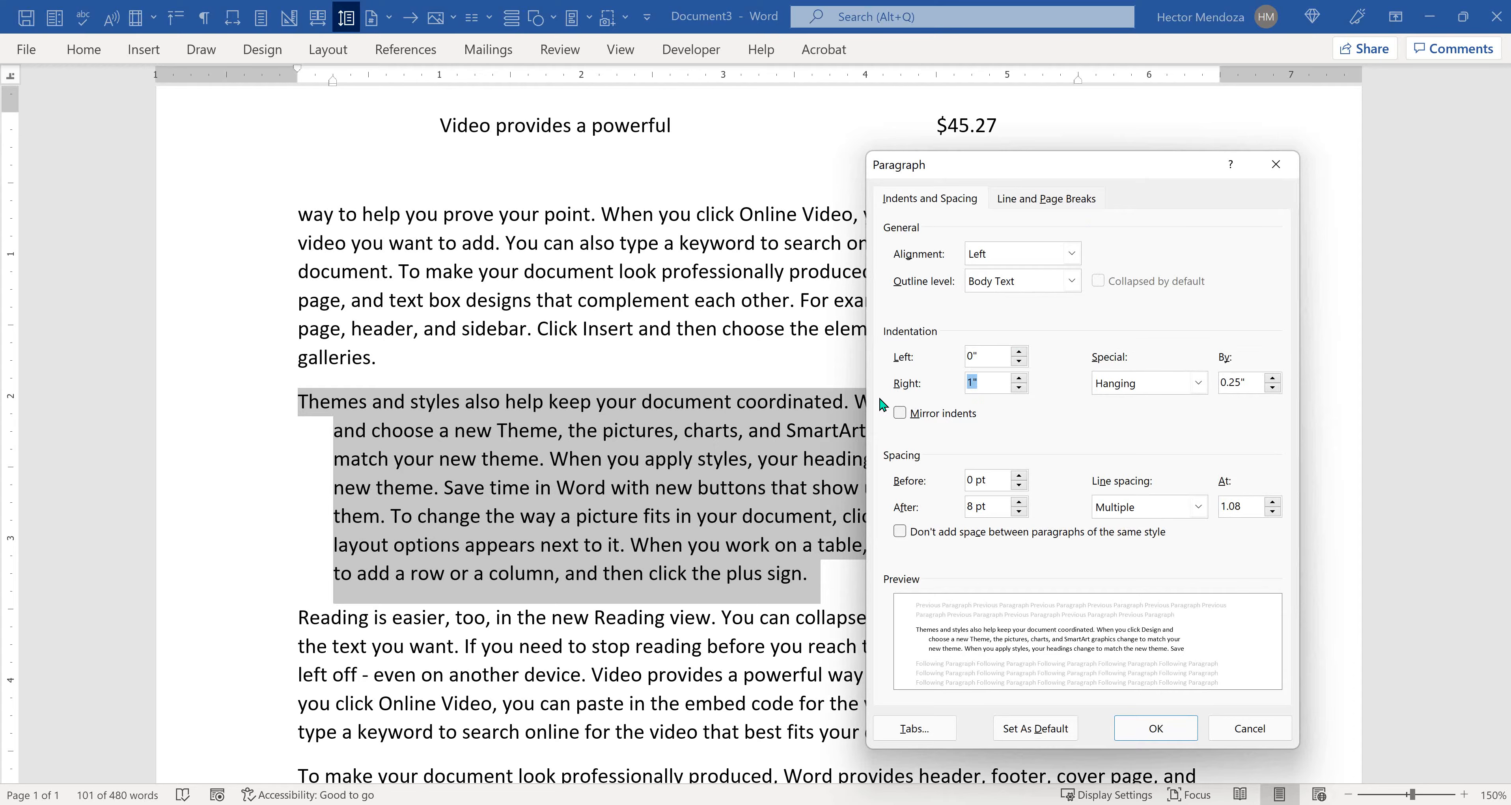
click(1156, 728)
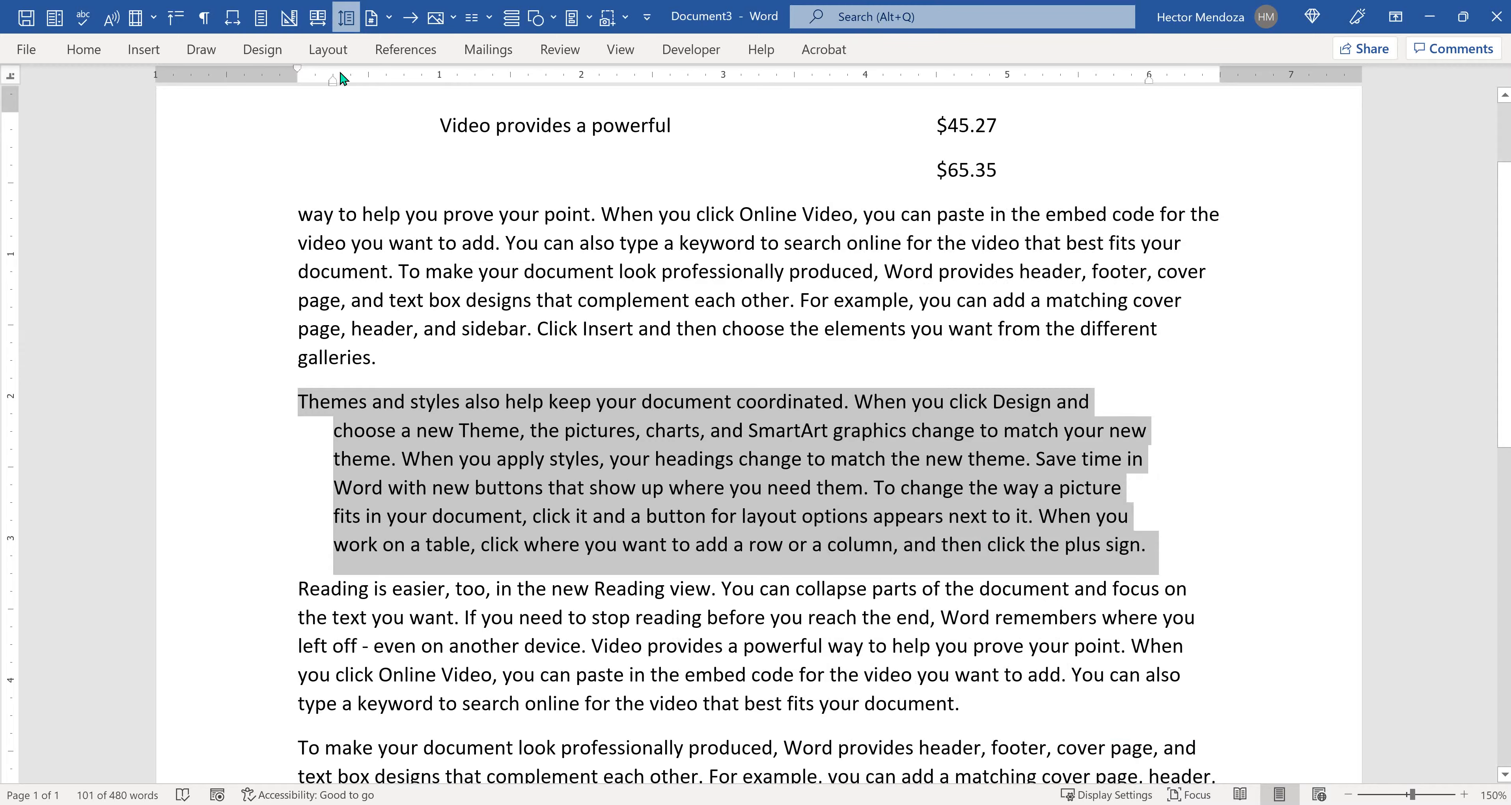
Step: Try a 1-inch left indent on the selected paragraph in the paragraph settings and undo it
double_click(333, 83)
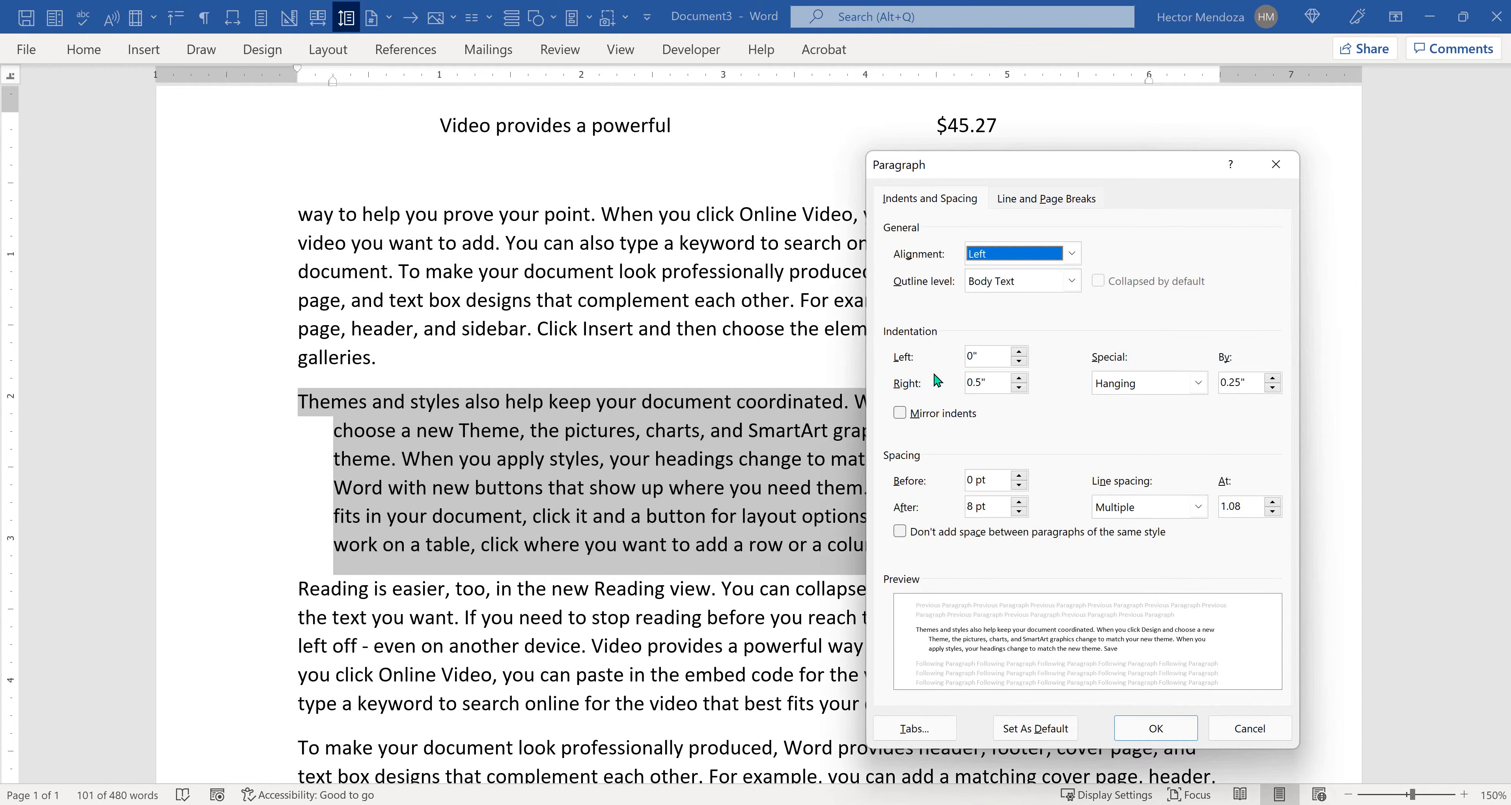
click(994, 358)
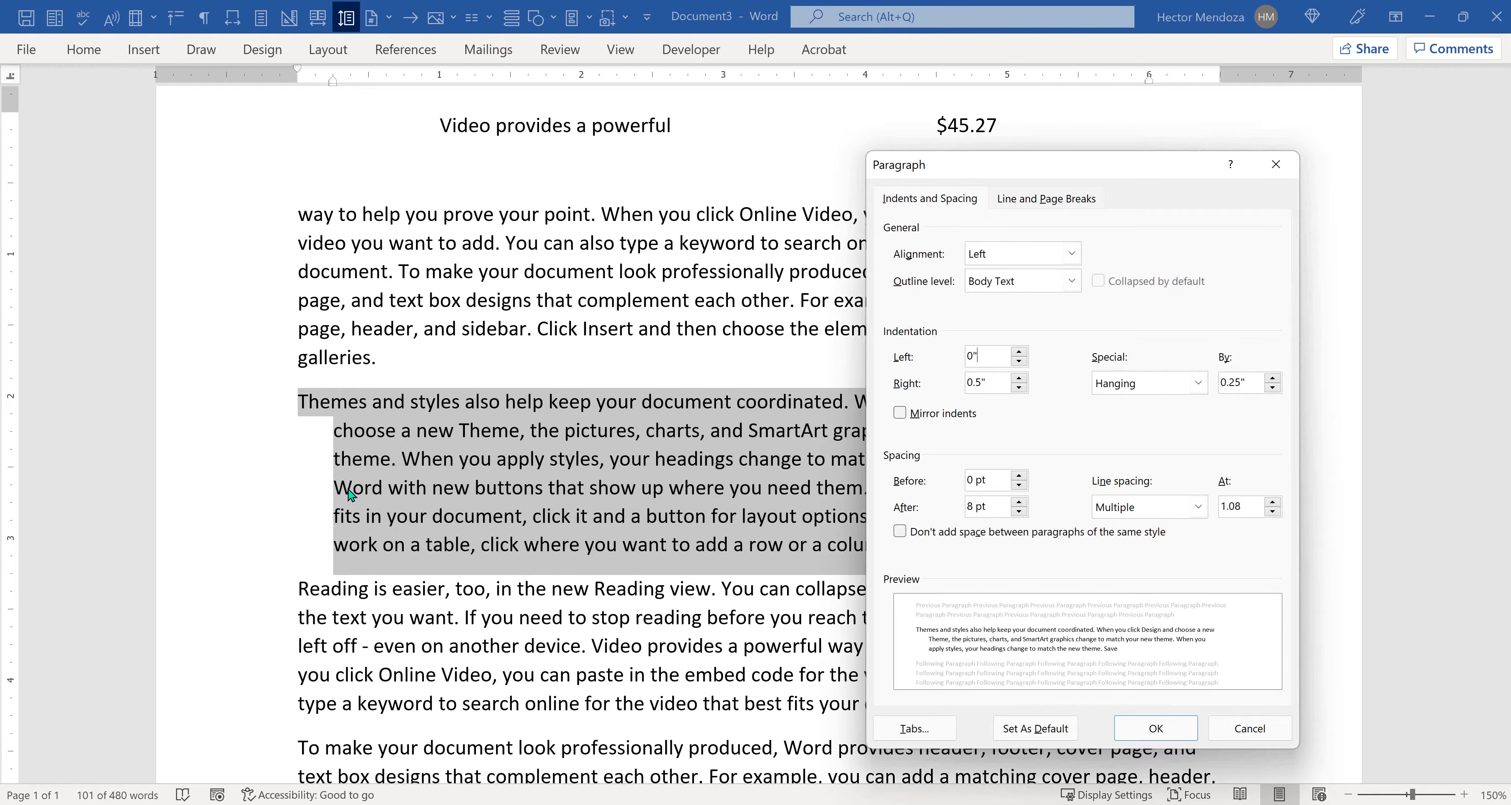
drag(992, 355, 868, 358)
text(1)
click(1156, 727)
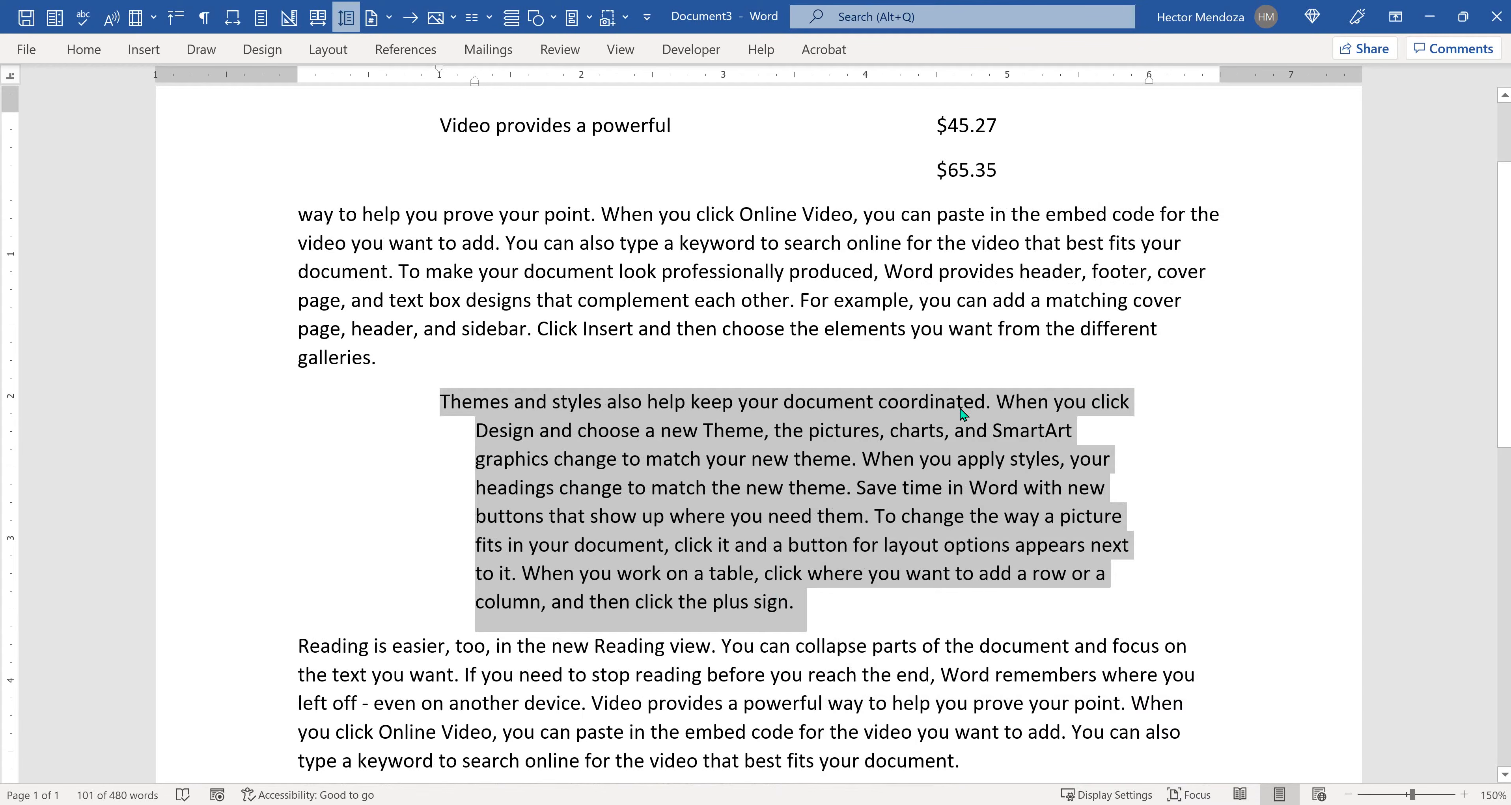
key(ctrl+z)
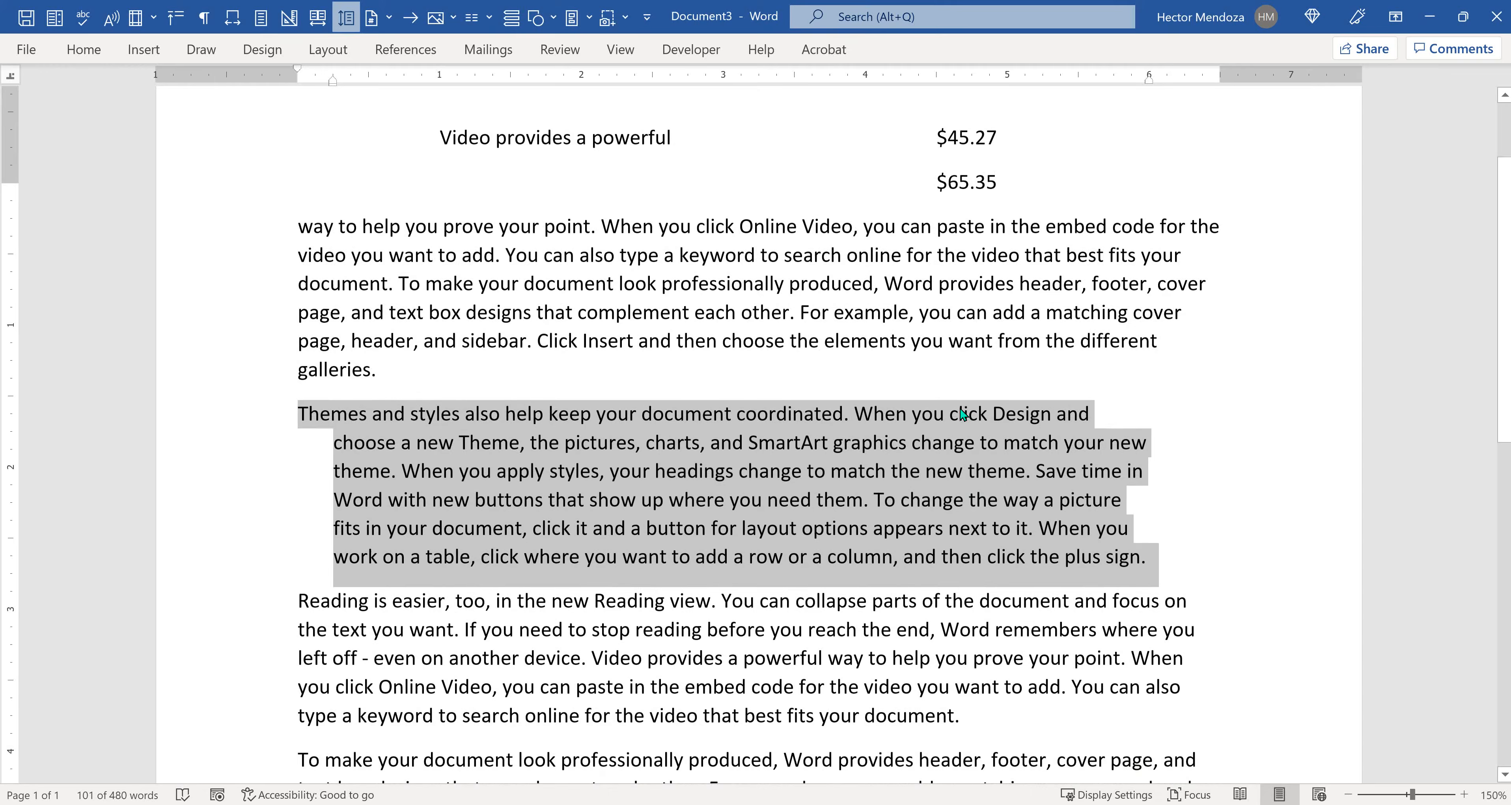
Step: Close the sample text document without saving its changes
scroll(963, 412, up, 1)
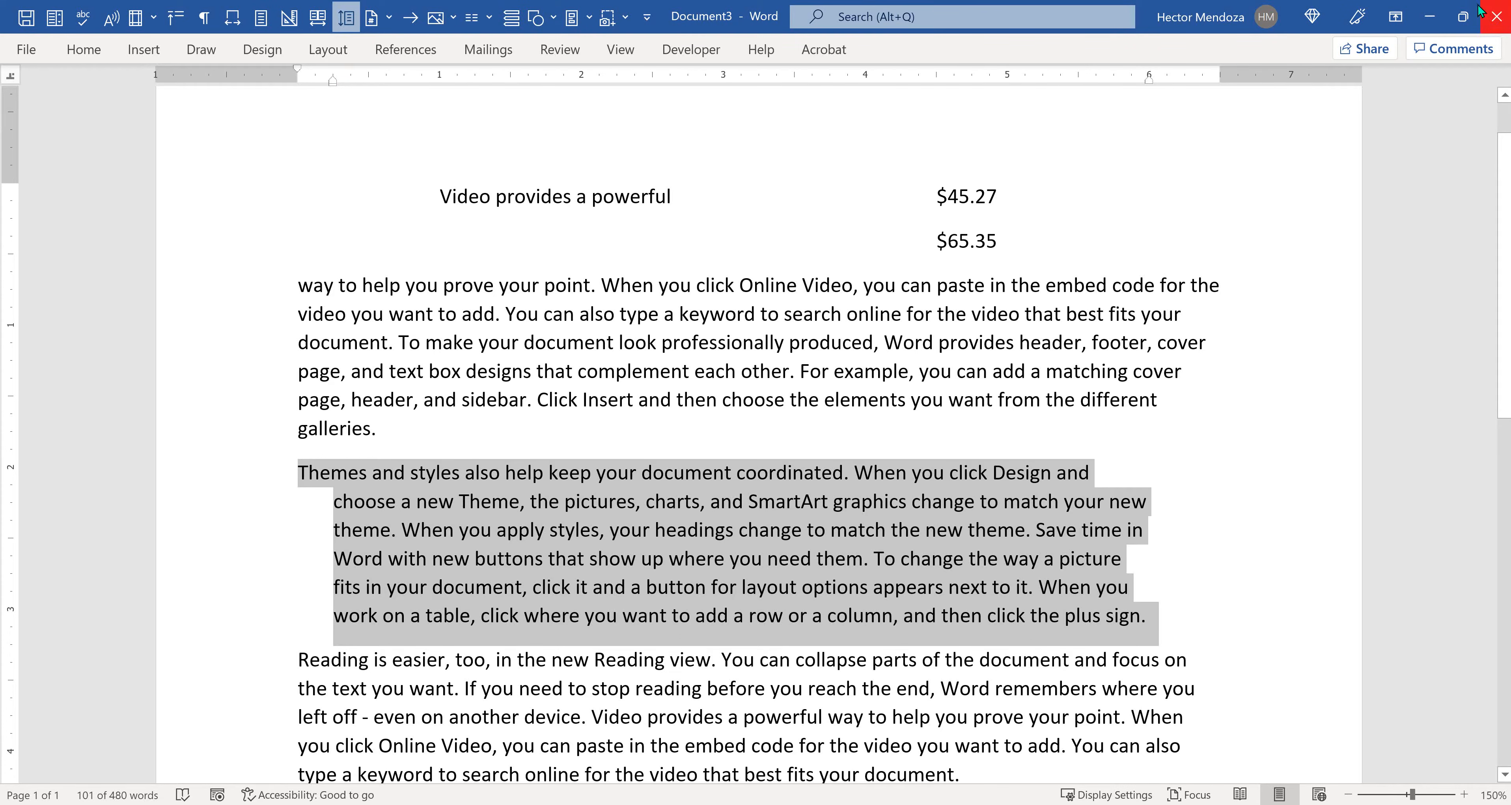
click(1495, 14)
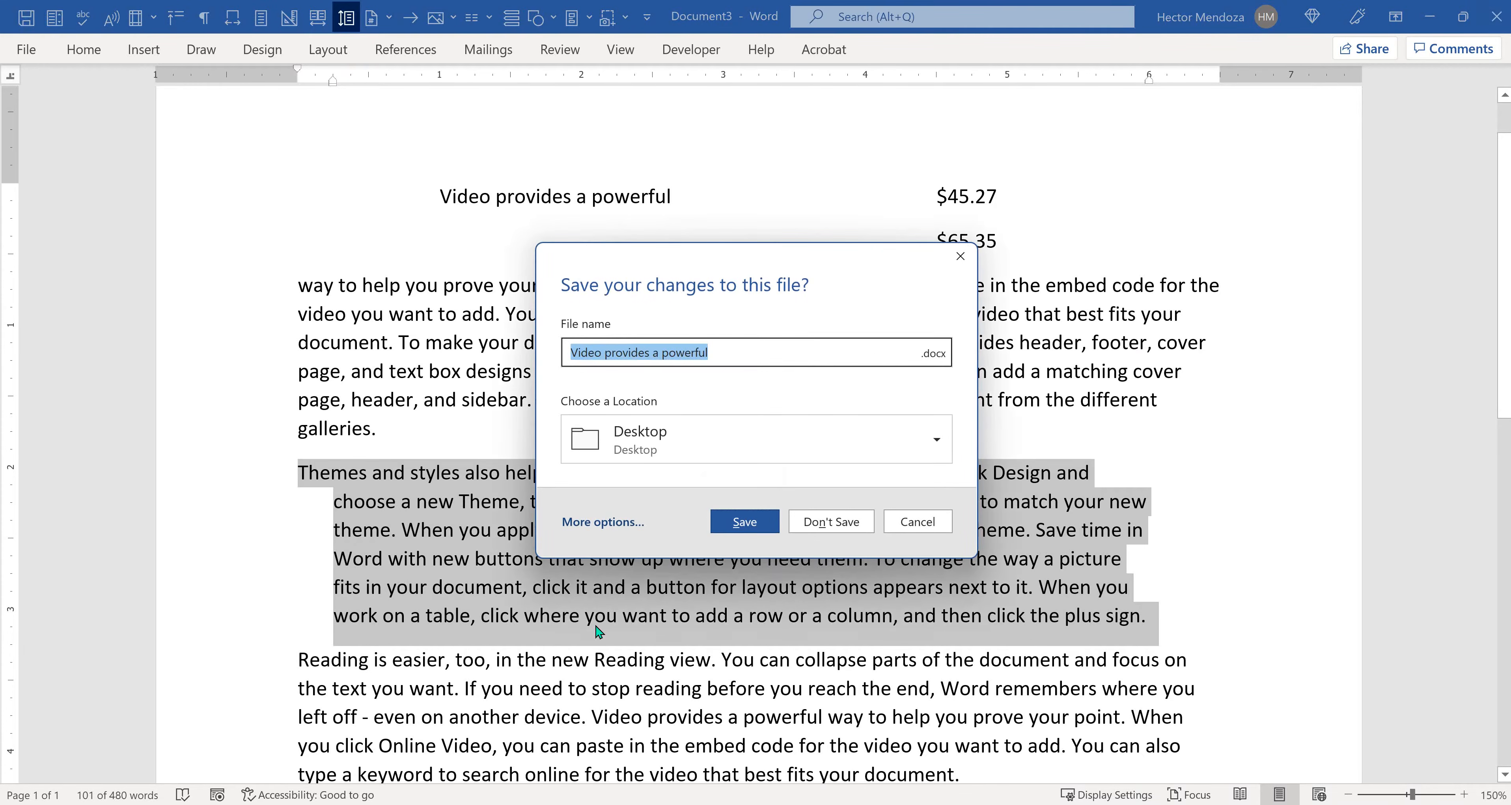
click(824, 523)
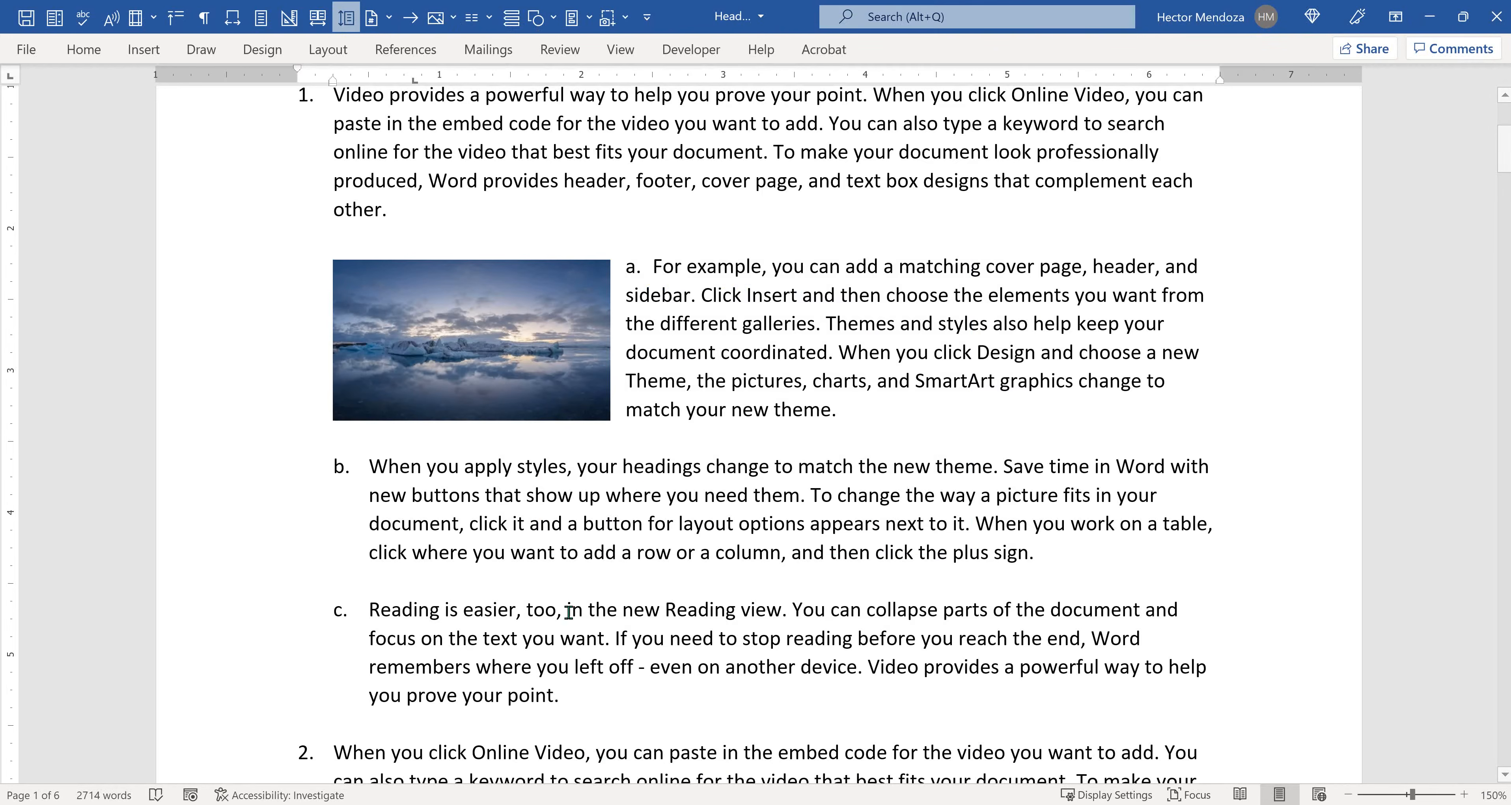
Step: Go to the Word window picture in "The basics of the Word window.docx" and hide all its annotation shapes
scroll(640, 361, up, 4)
ctrl+scroll(650, 476, down, 2)
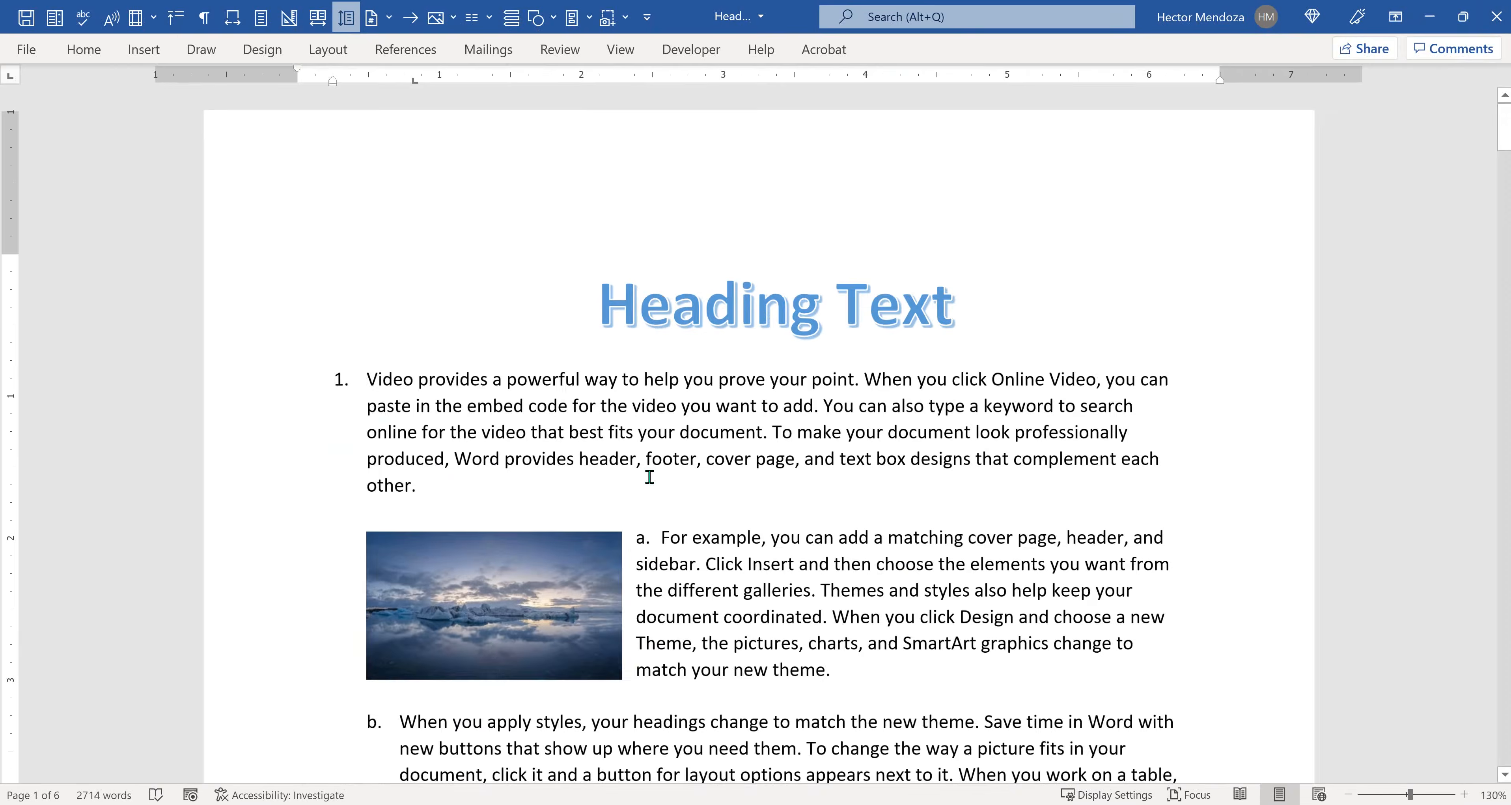
ctrl+scroll(649, 476, down, 3)
scroll(650, 476, down, 5)
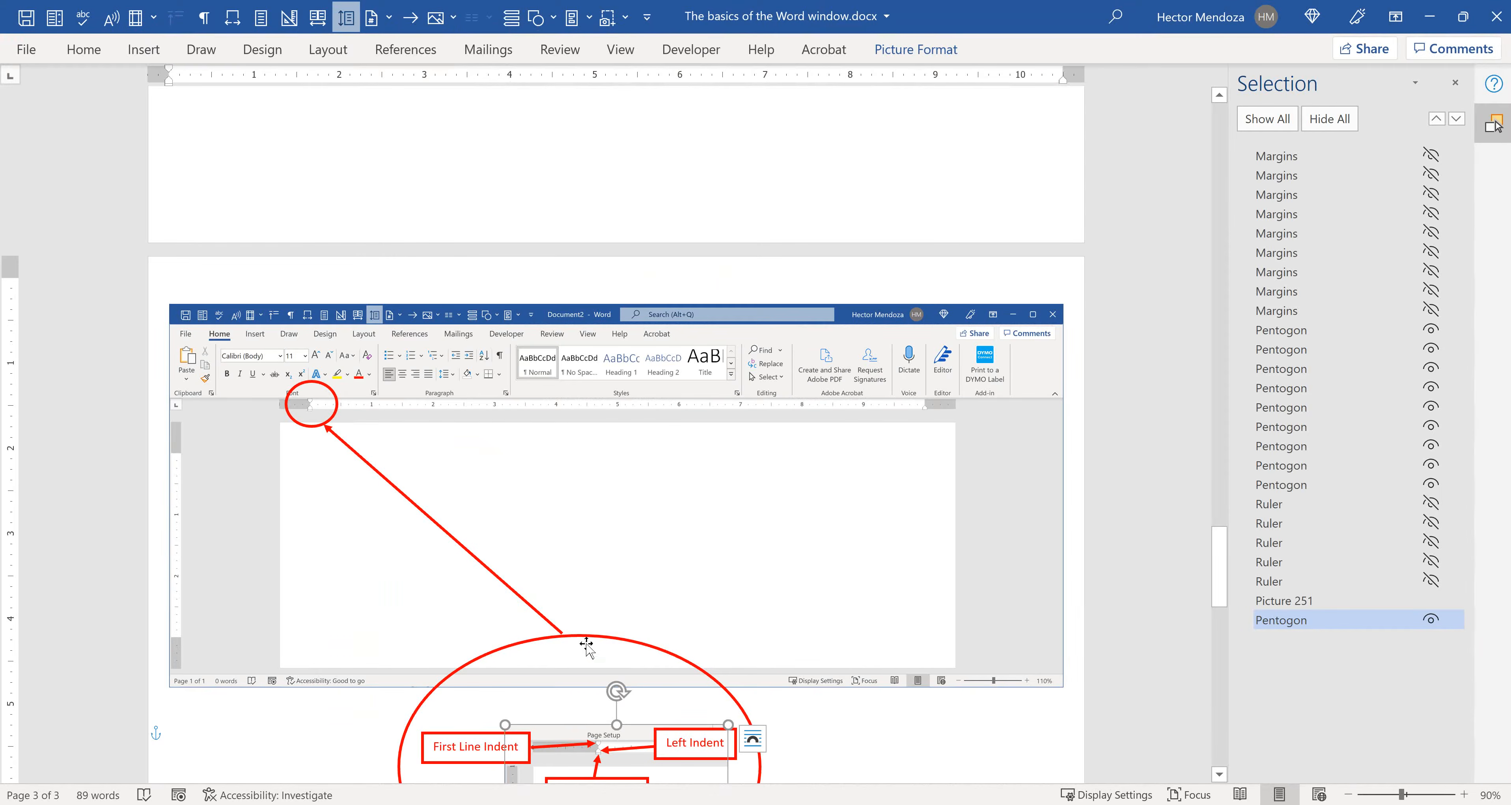
scroll(667, 486, down, 3)
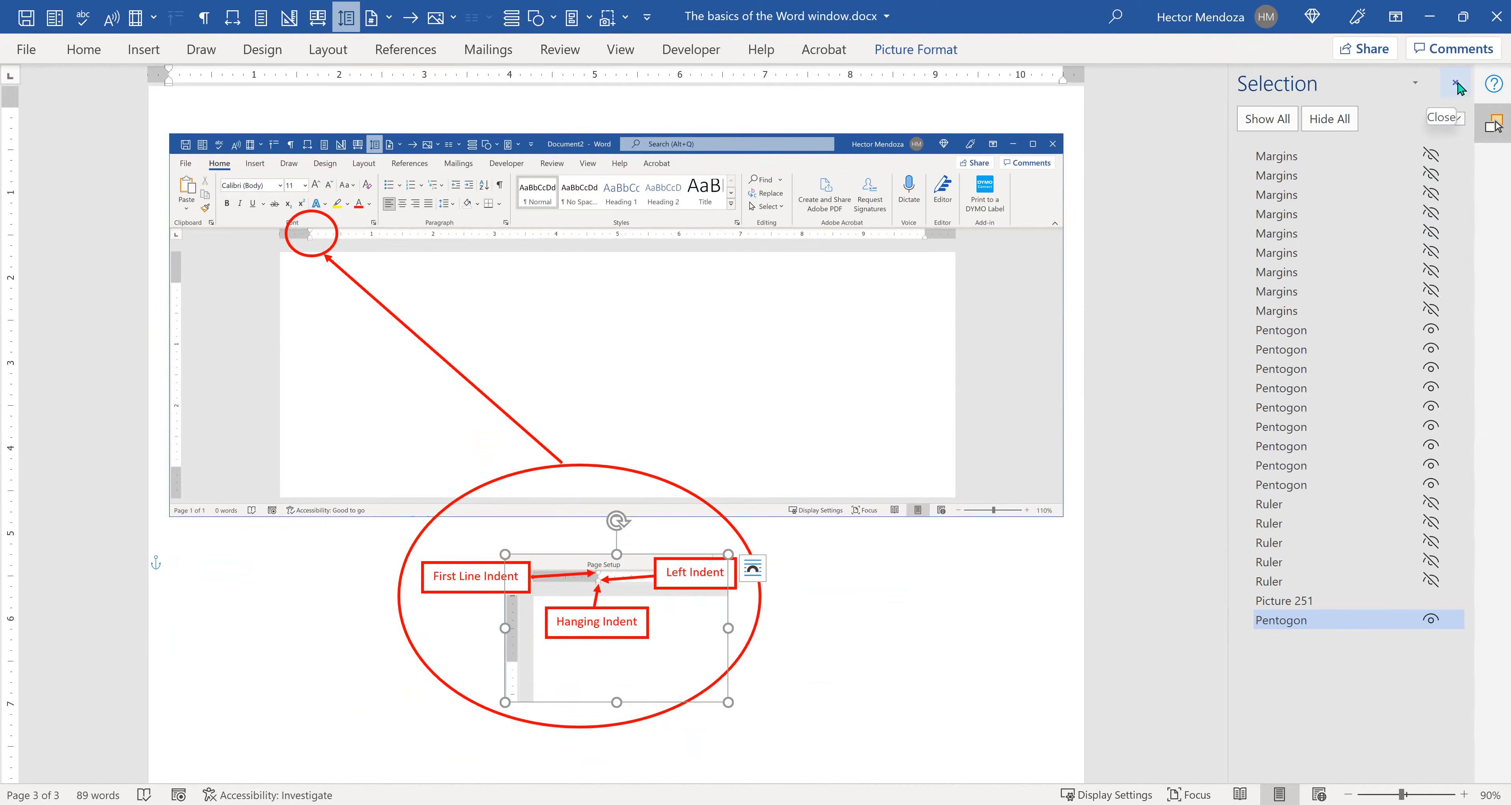
click(1330, 125)
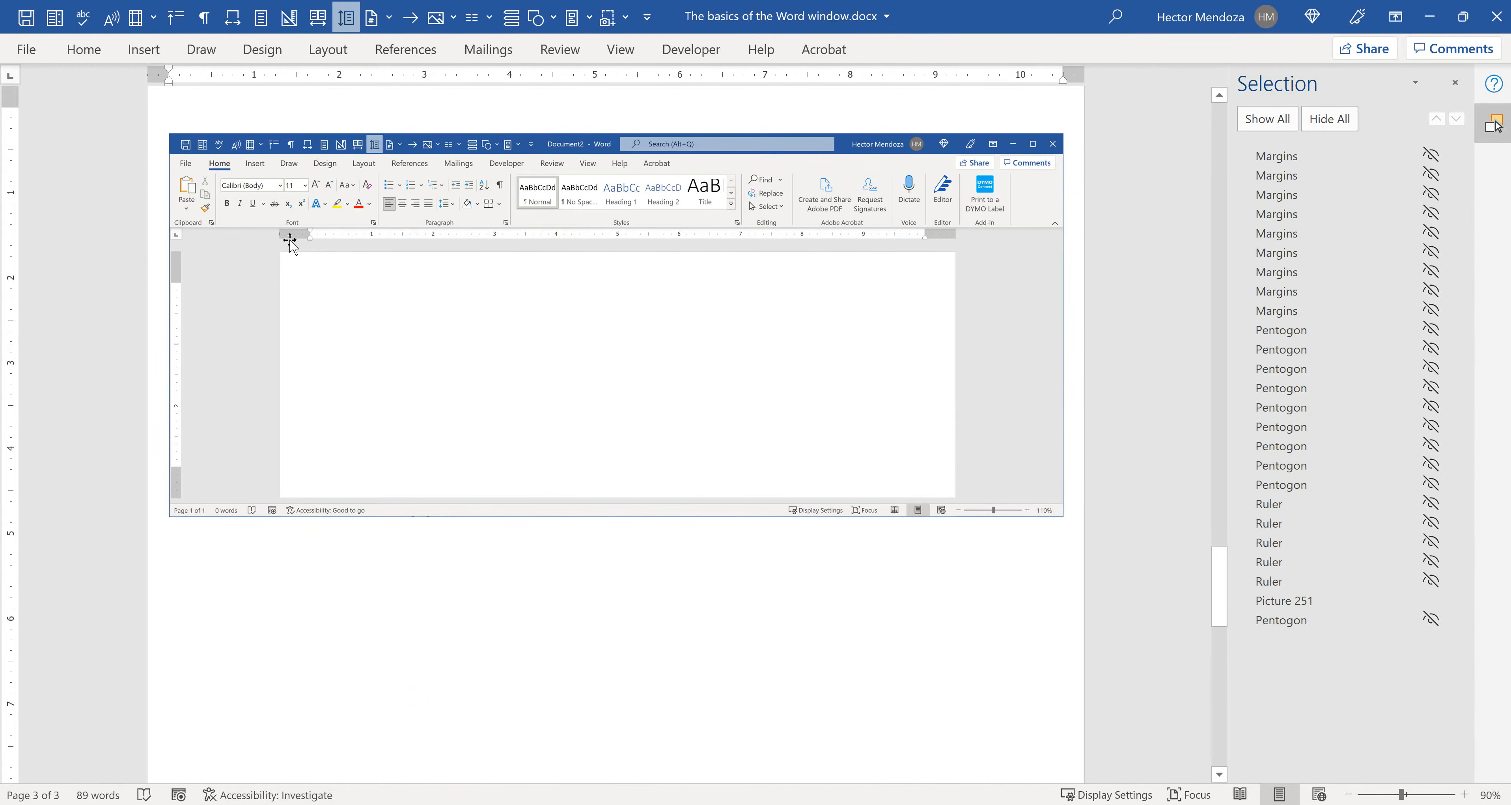
Step: Show all nine "Margins" annotation shapes over the Word window picture on page 3
click(1432, 156)
click(1290, 174)
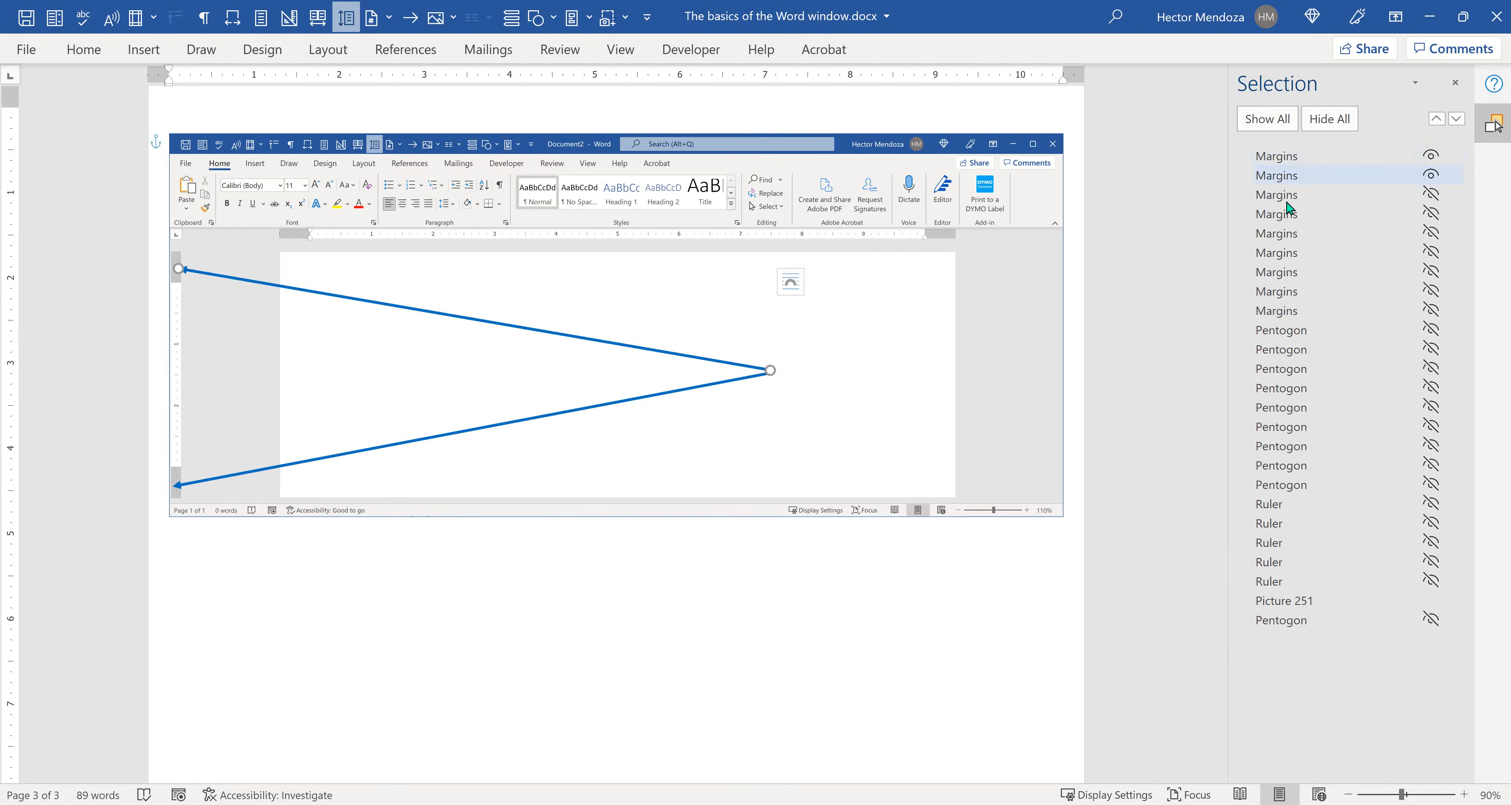
click(1279, 194)
click(1278, 214)
click(1277, 234)
click(1276, 253)
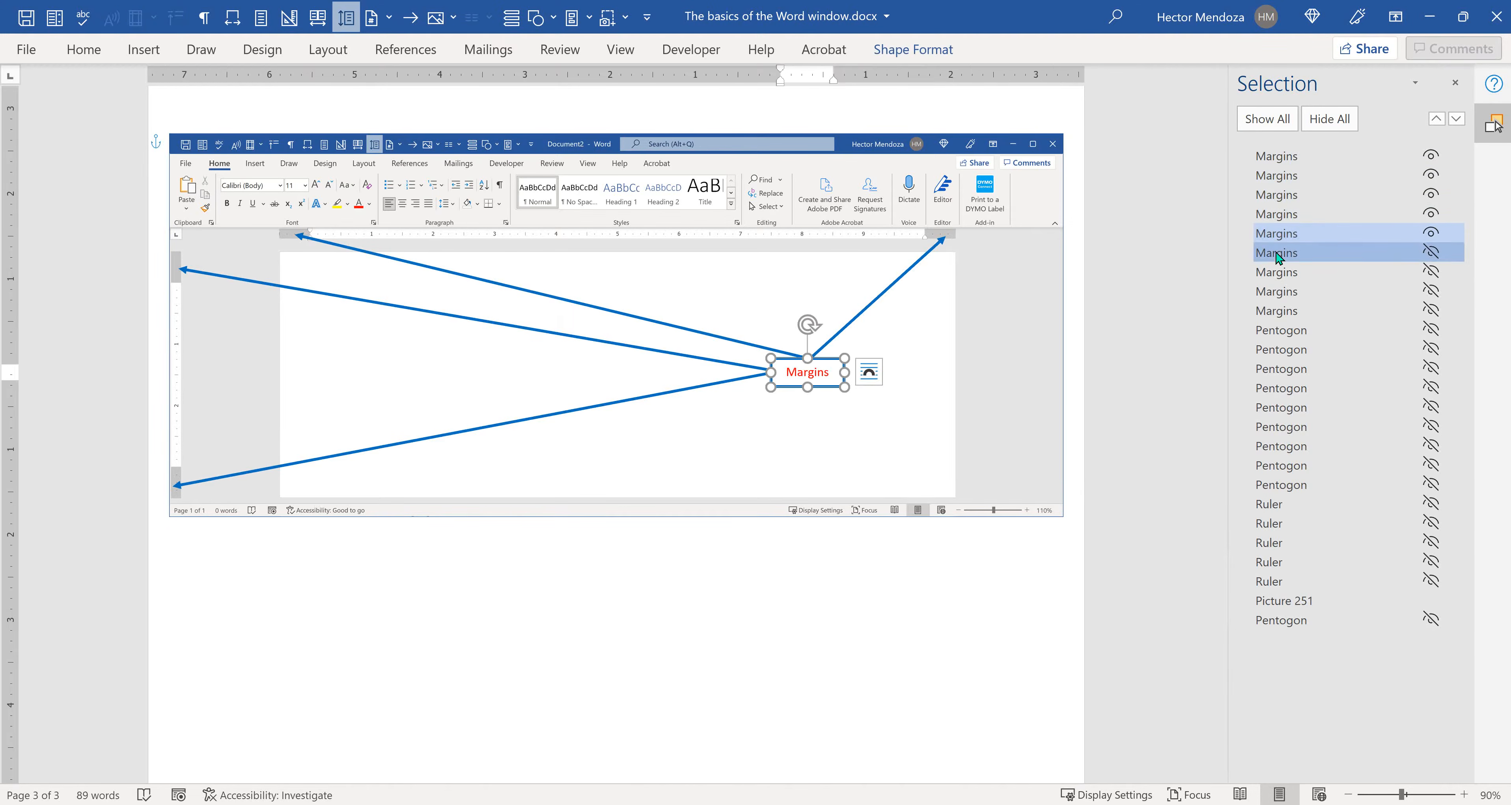
click(1273, 272)
click(1275, 291)
click(1284, 312)
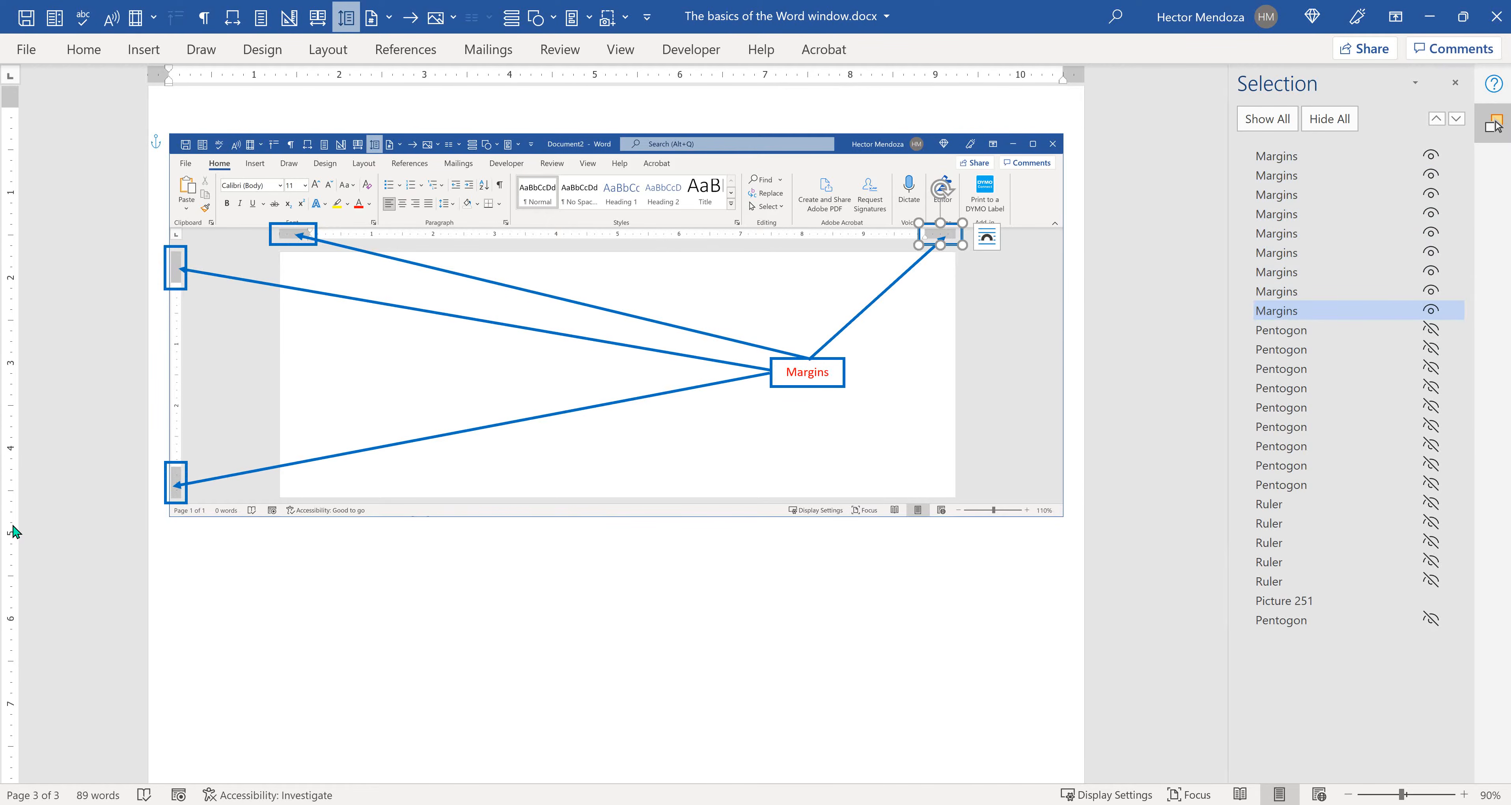
click(411, 340)
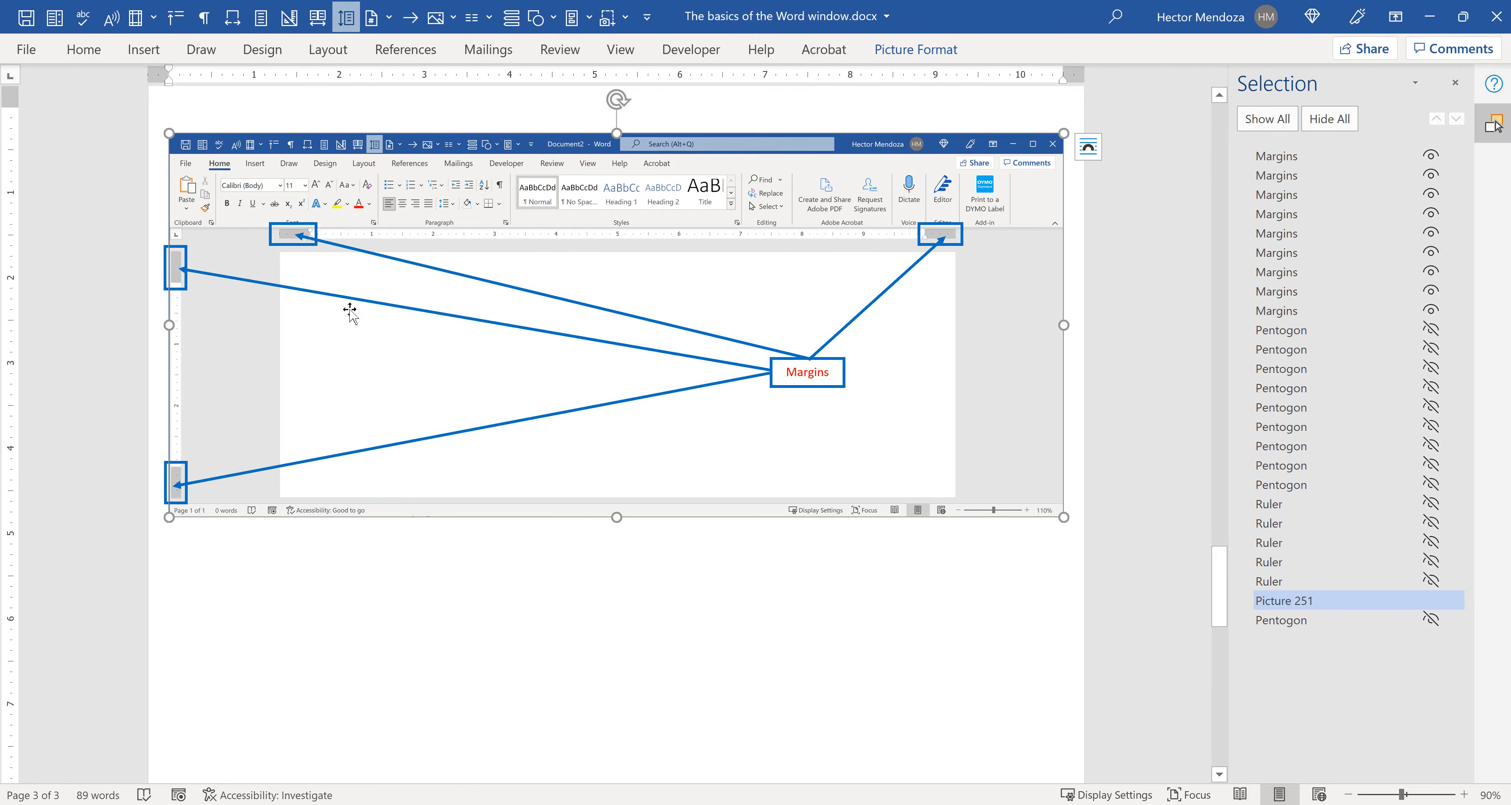
click(338, 51)
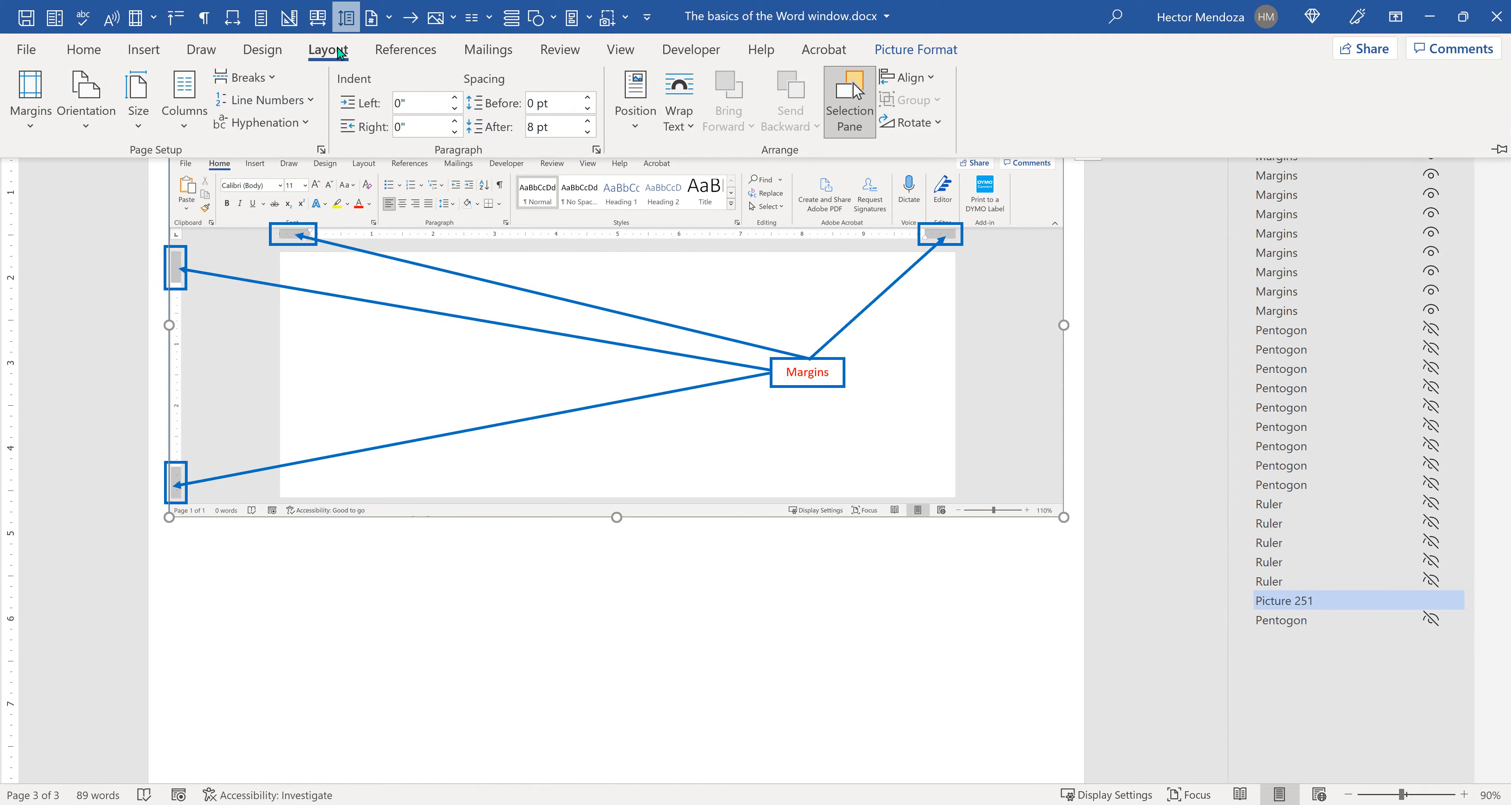
click(30, 96)
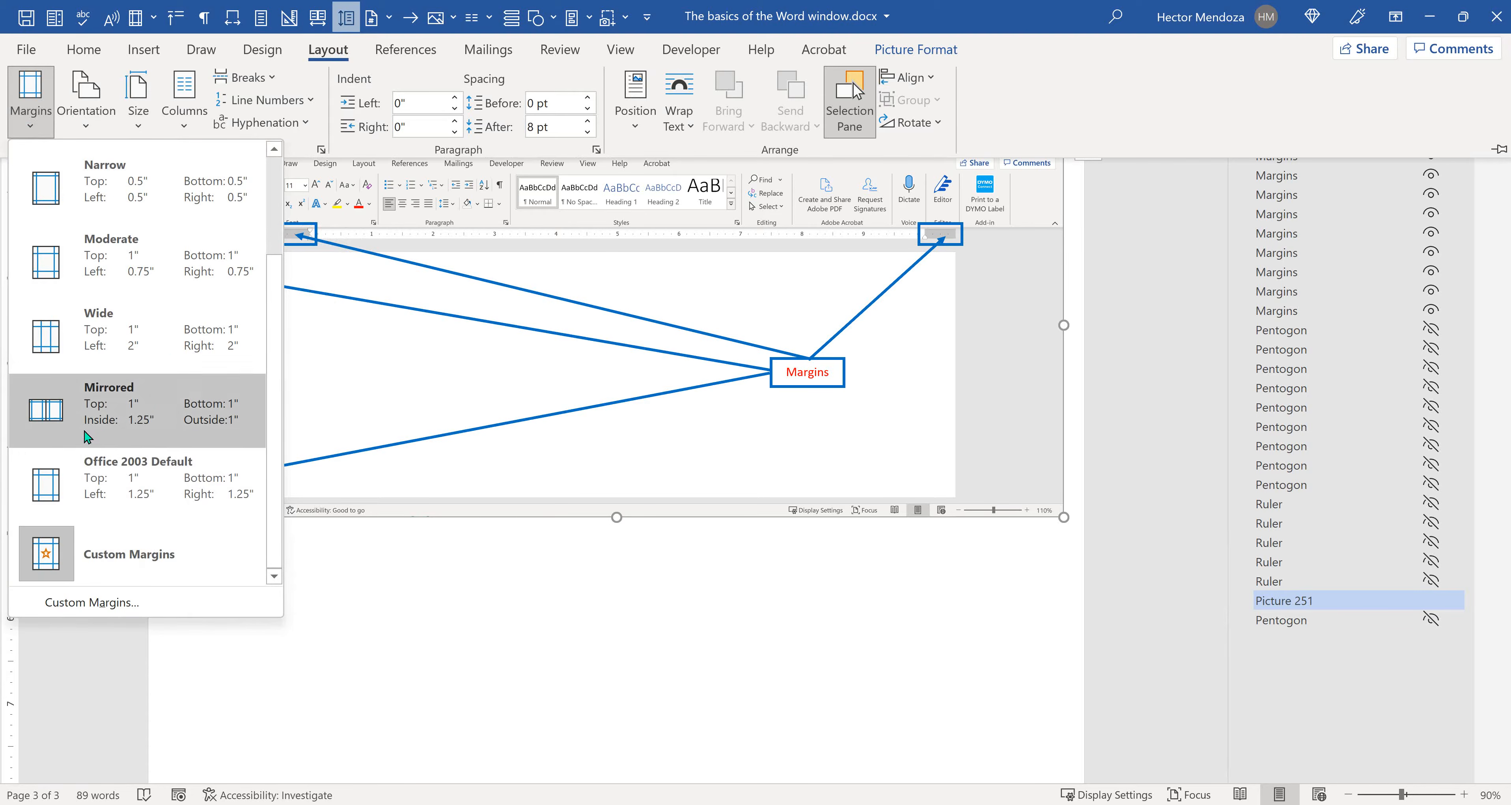
click(488, 624)
Step: Create a new blank document and check its top, bottom and left margin settings in Page Setup
key(ctrl+n)
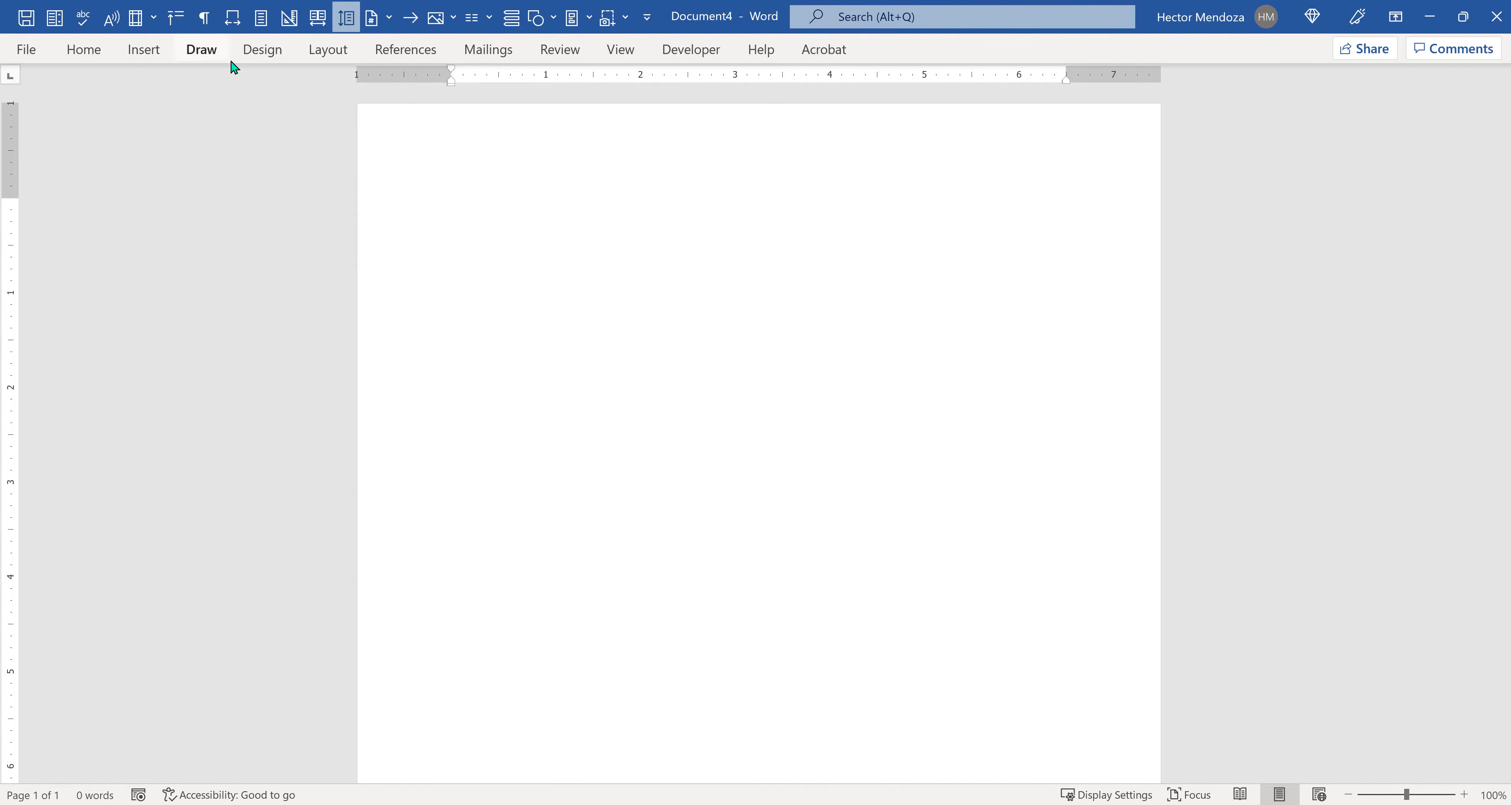
click(338, 56)
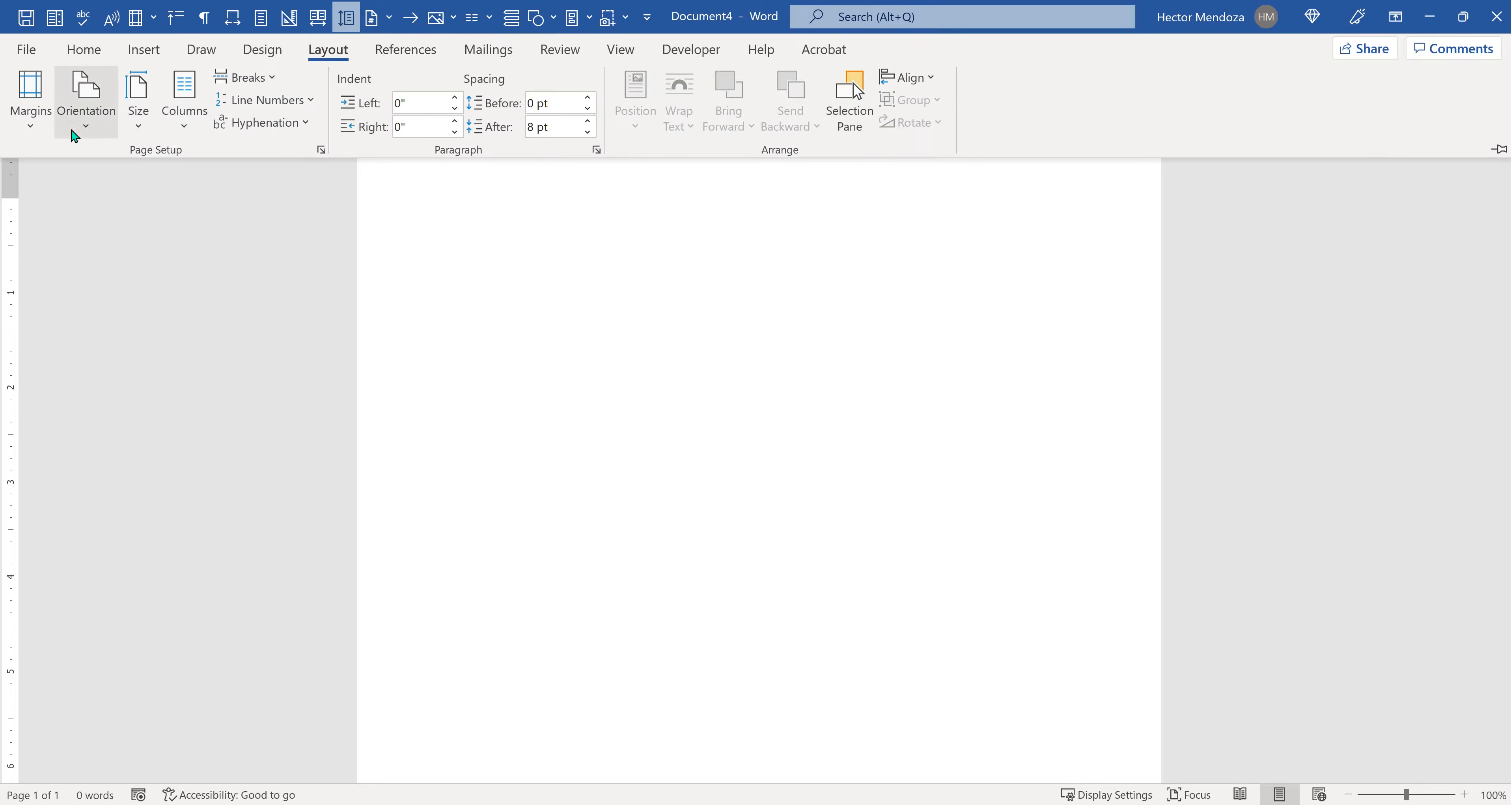
click(20, 124)
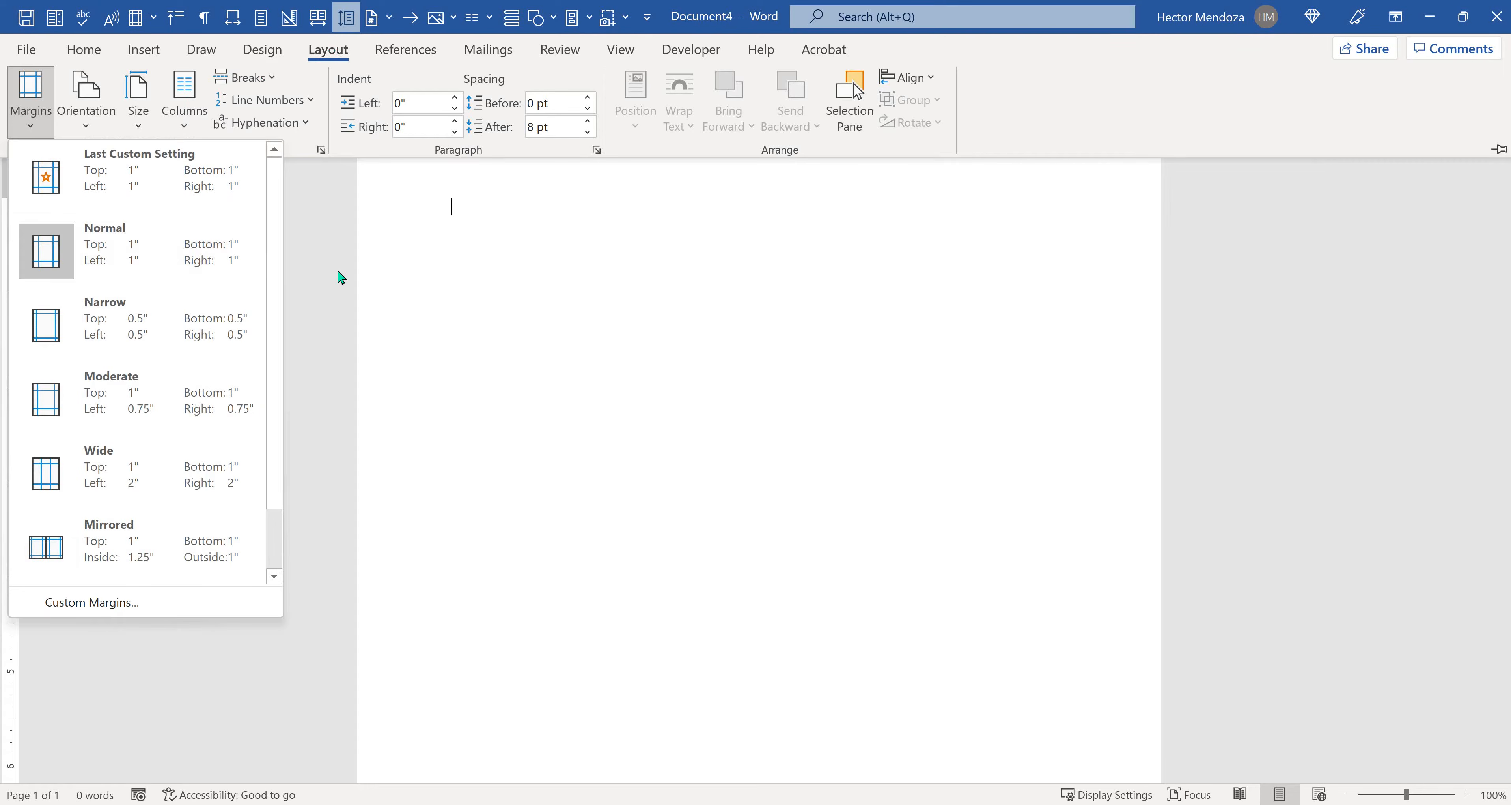
click(102, 606)
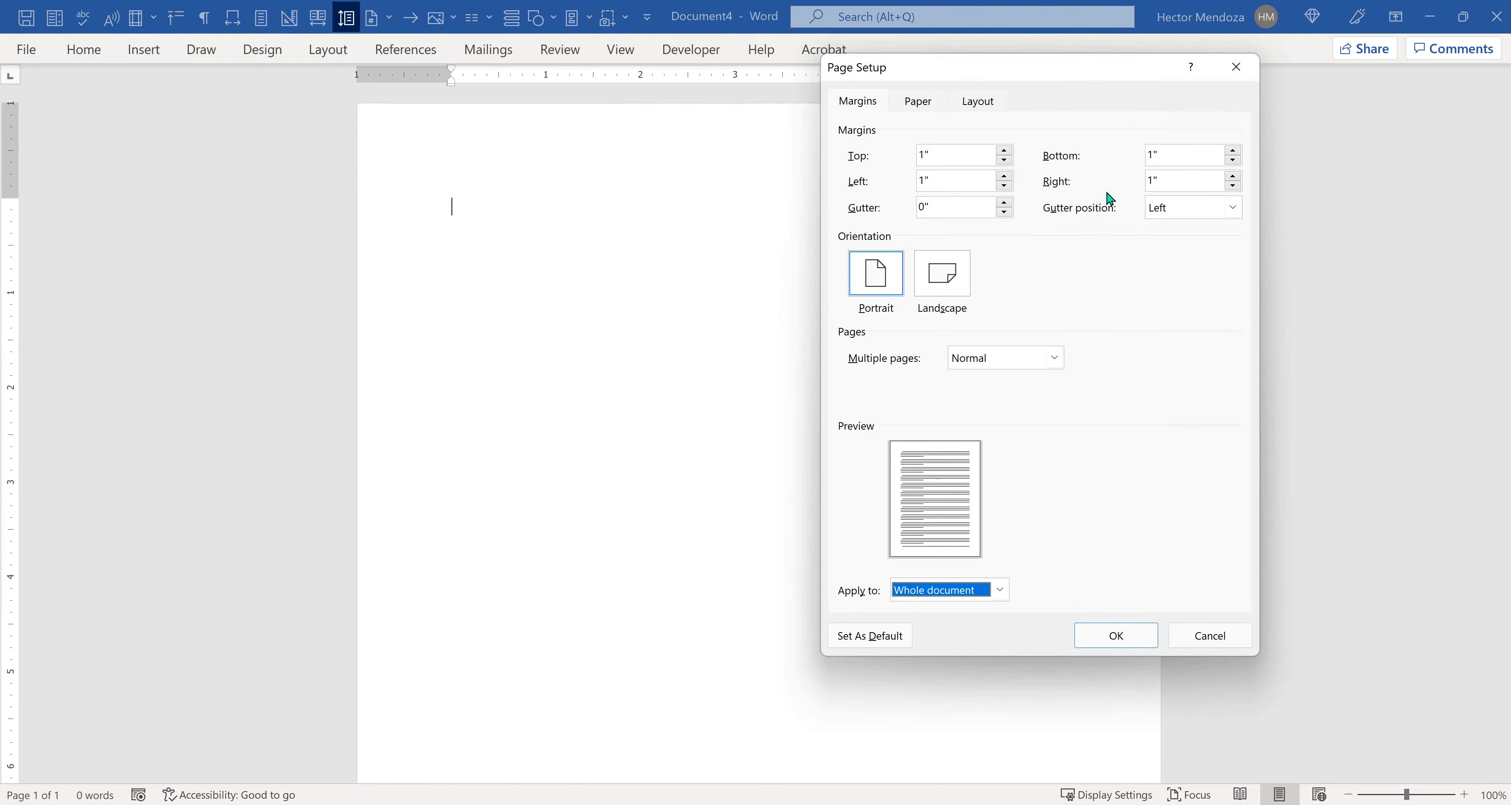
drag(977, 157, 869, 167)
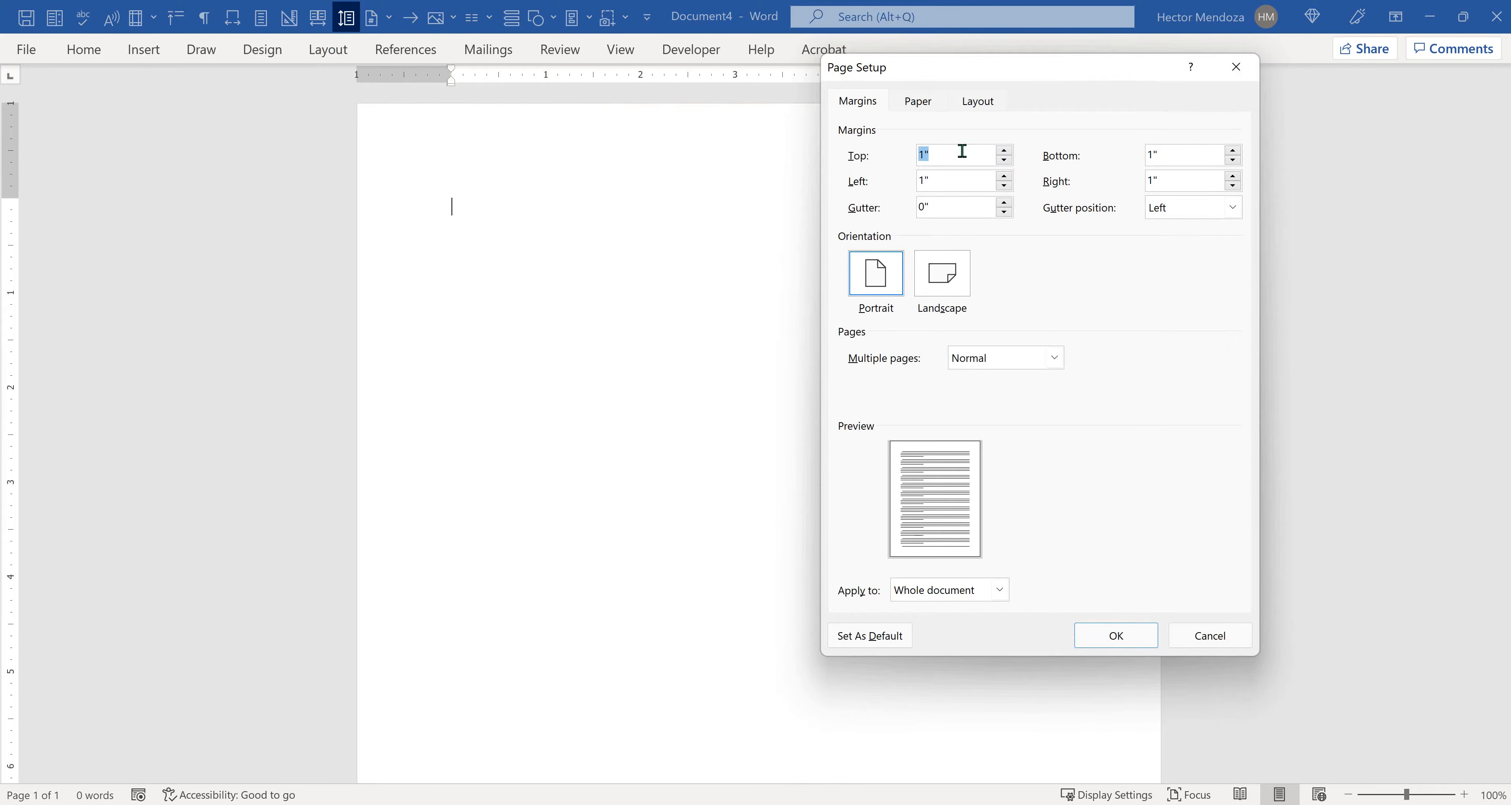
drag(1191, 157, 1131, 154)
drag(943, 186, 924, 183)
click(1210, 635)
Step: Set the blank document's top, bottom, left and right margins to 0.25 inch, applied to the whole document
scroll(720, 412, down, 4)
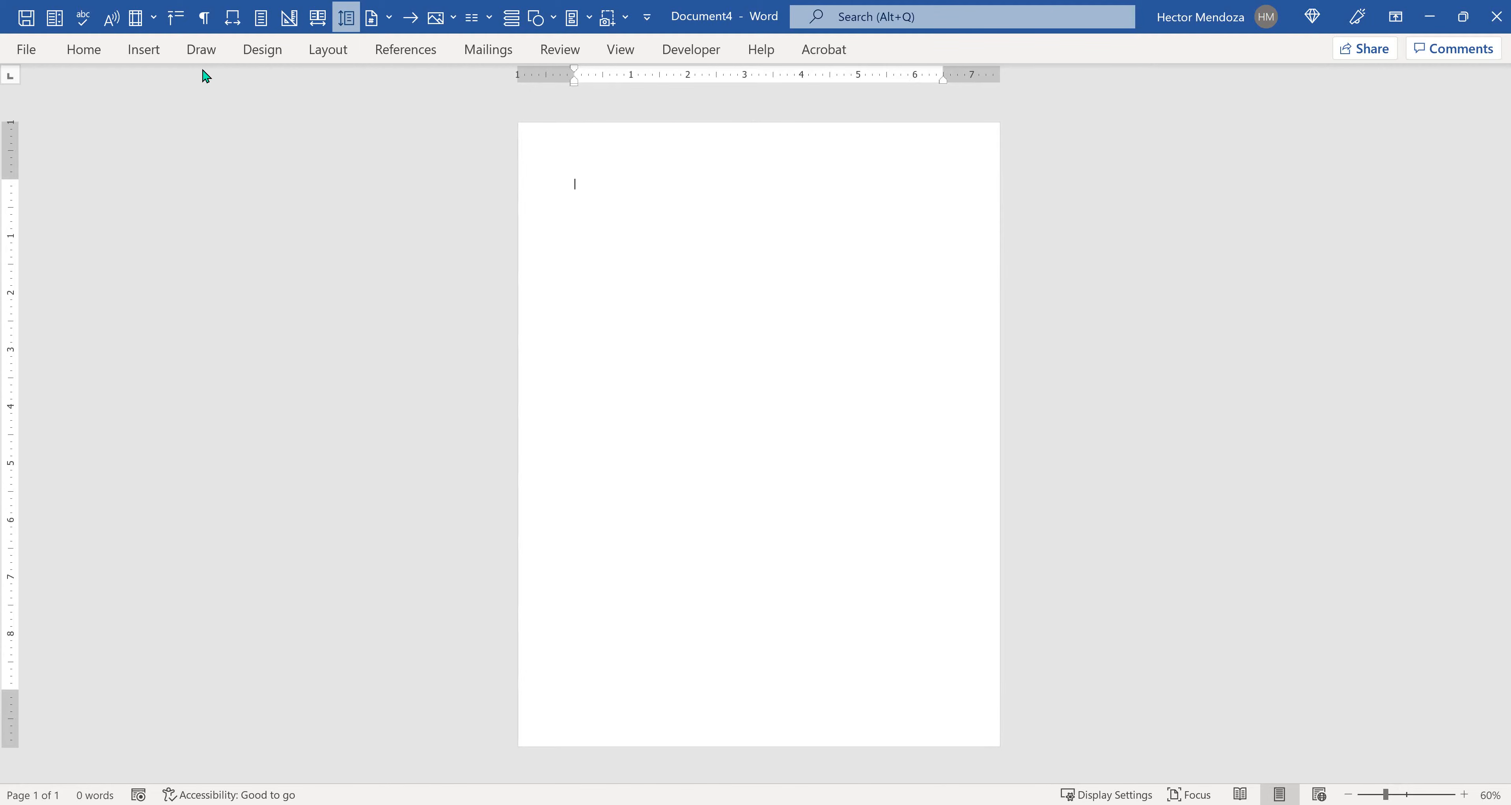
click(325, 59)
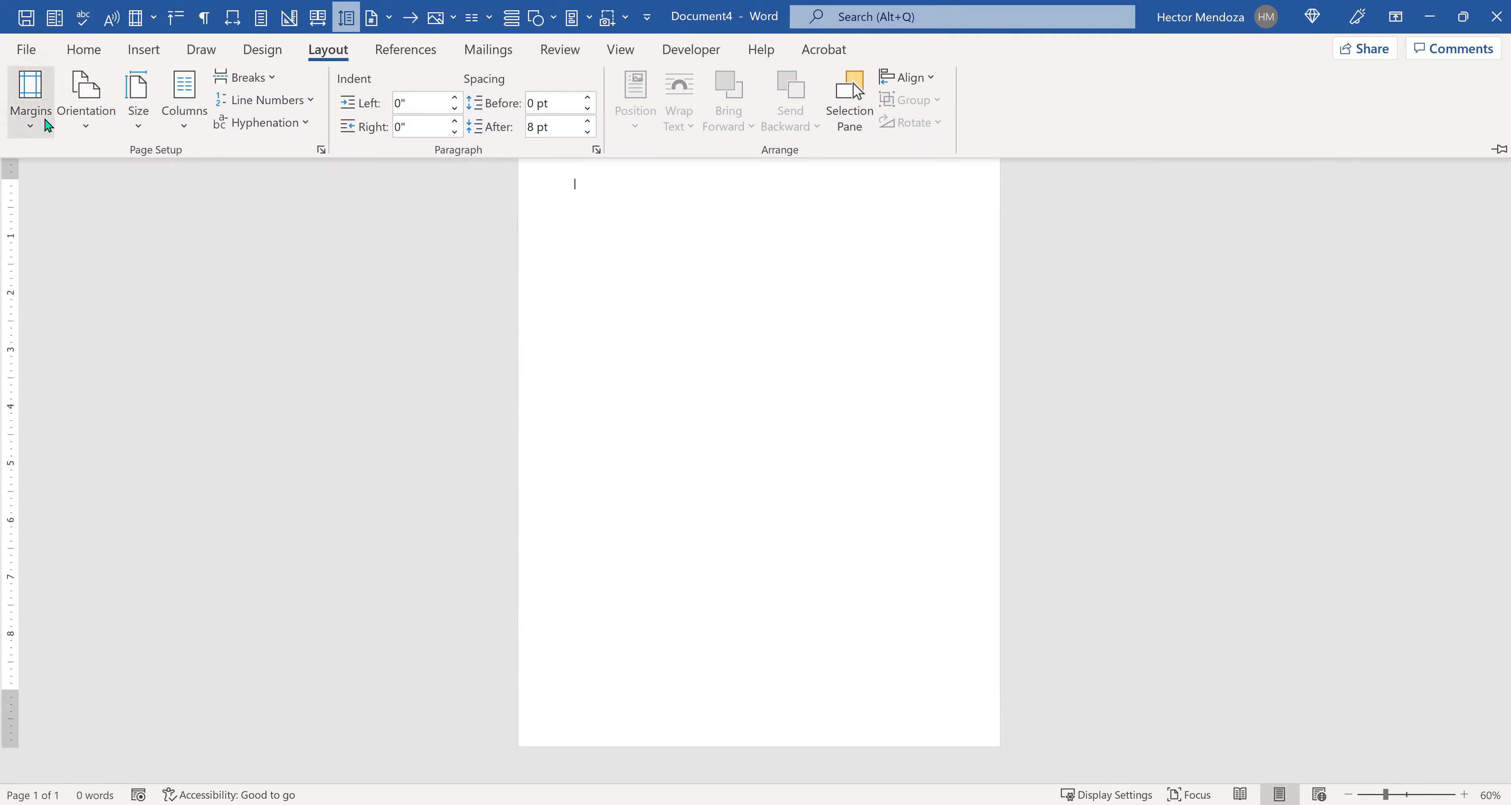
click(38, 115)
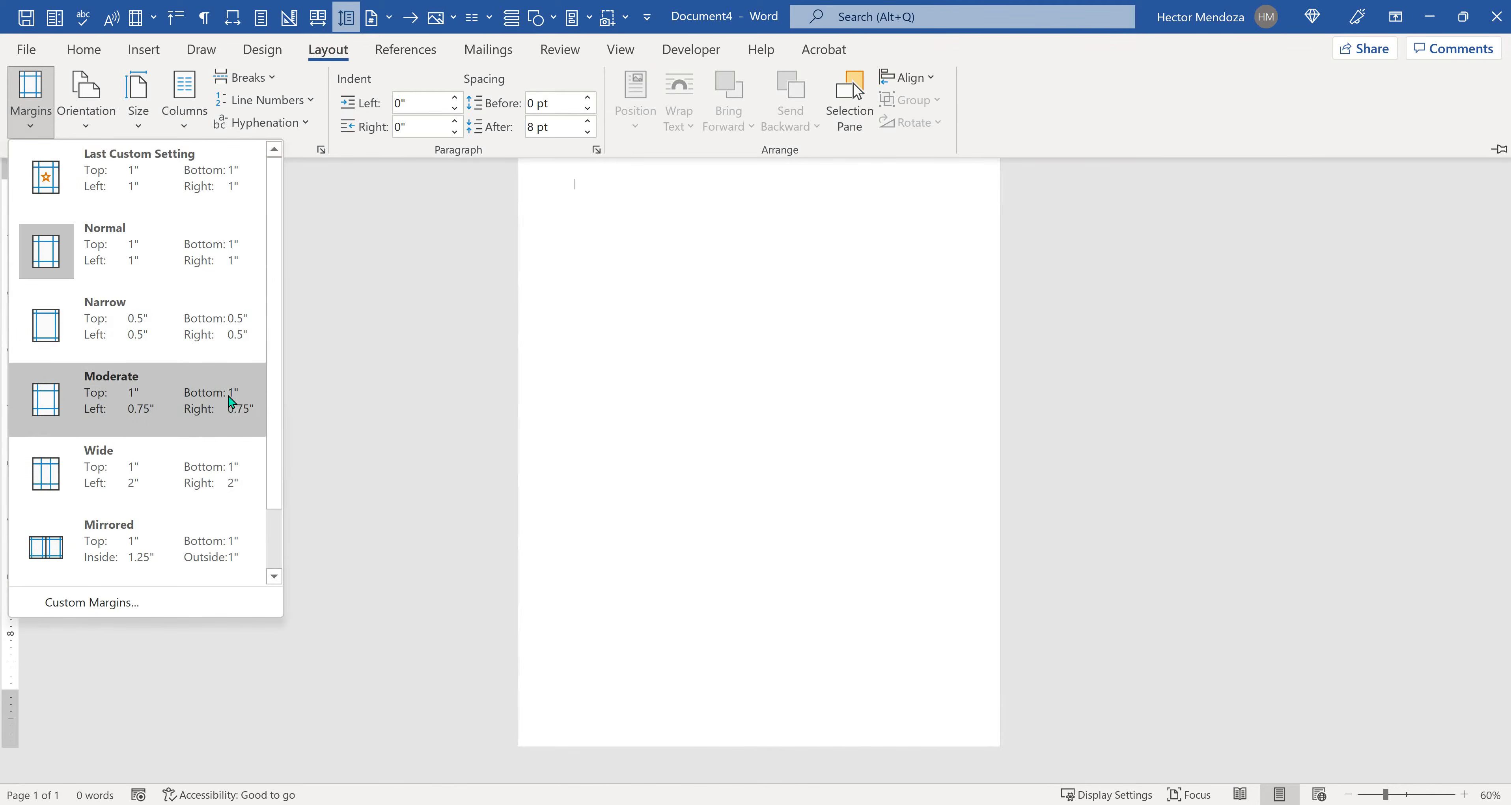
click(108, 603)
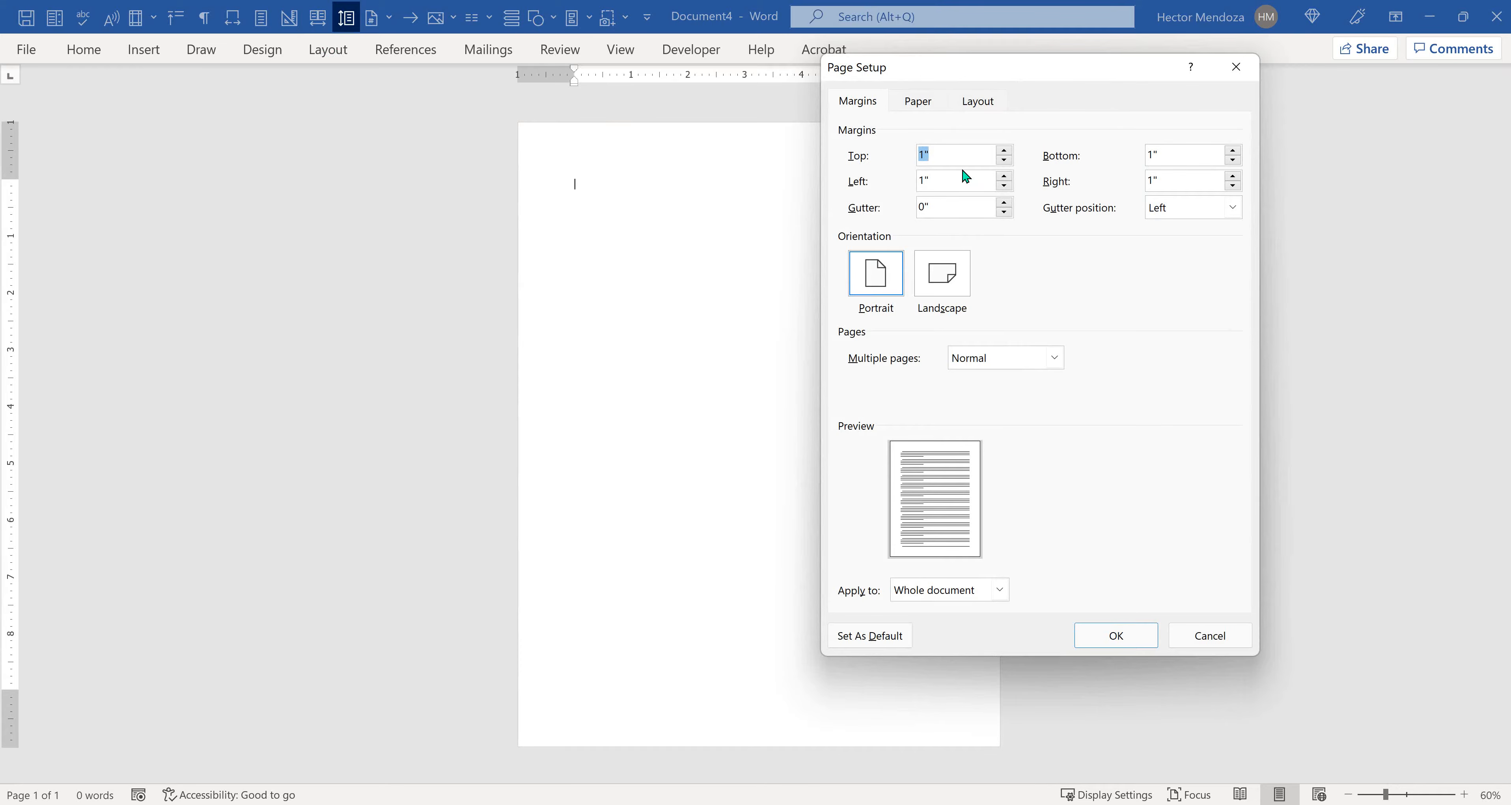
text(.25)
key(Tab)
text(.25)
key(Tab)
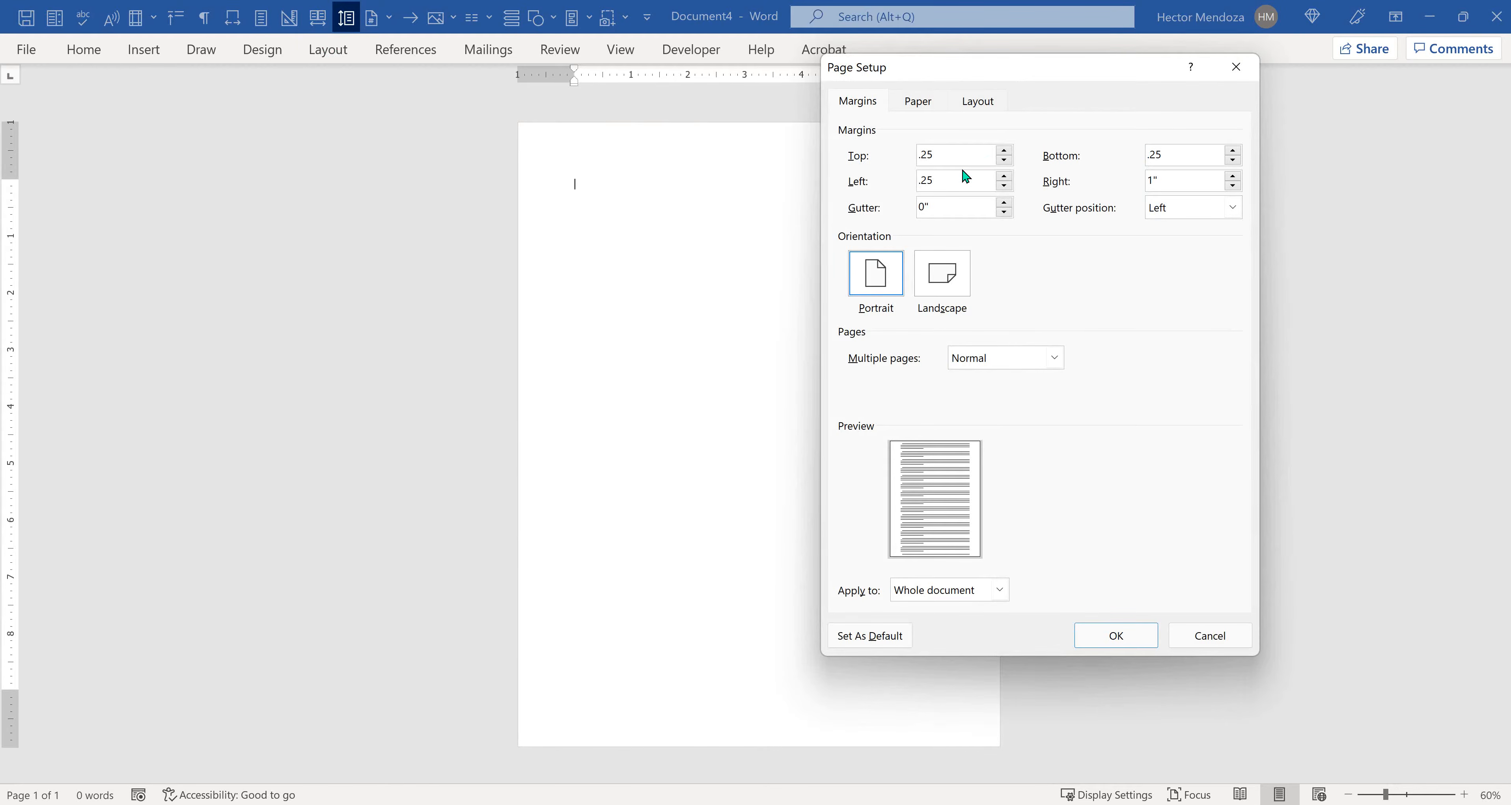
key(Tab)
text(.25)
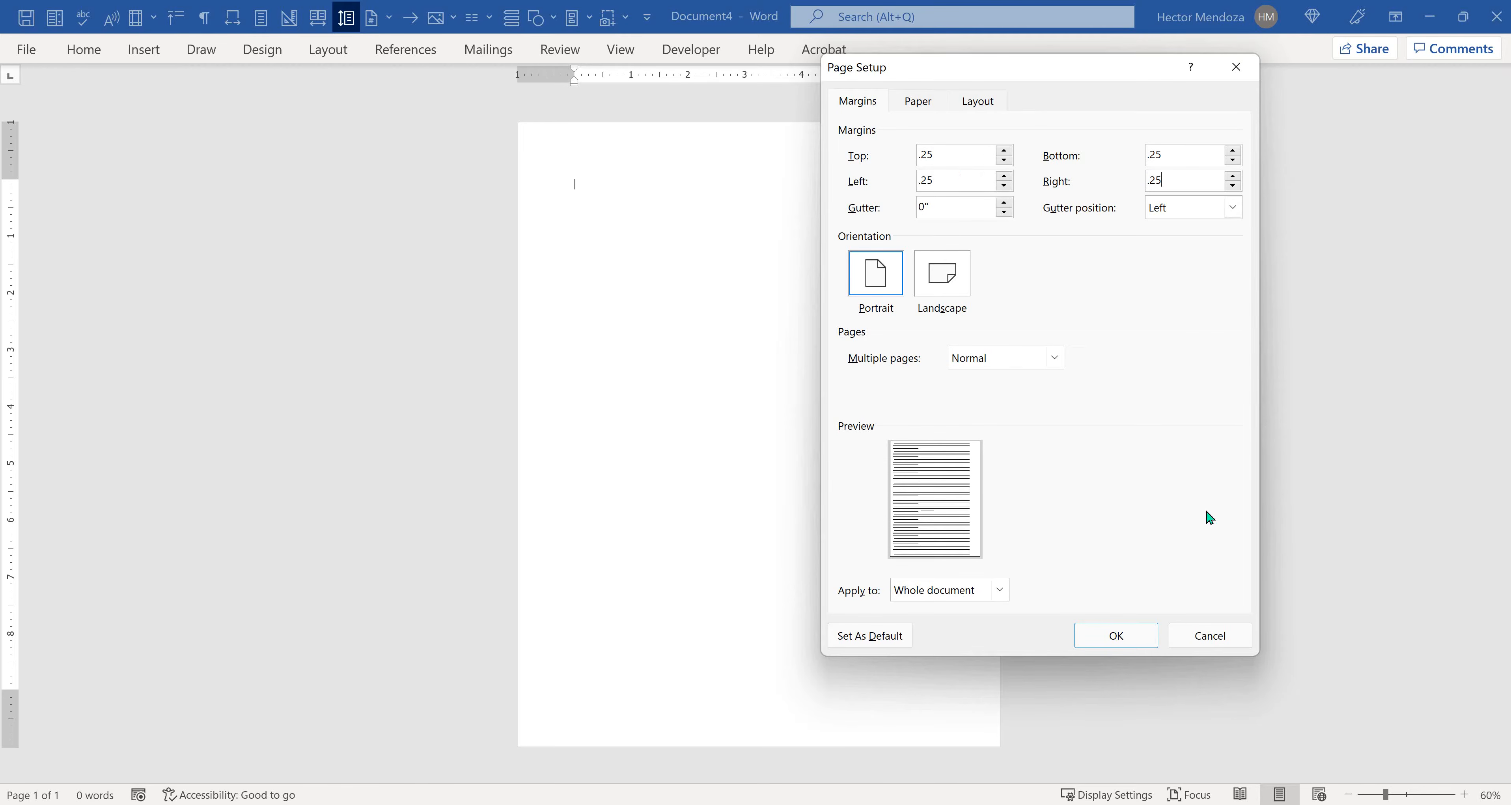
click(1114, 635)
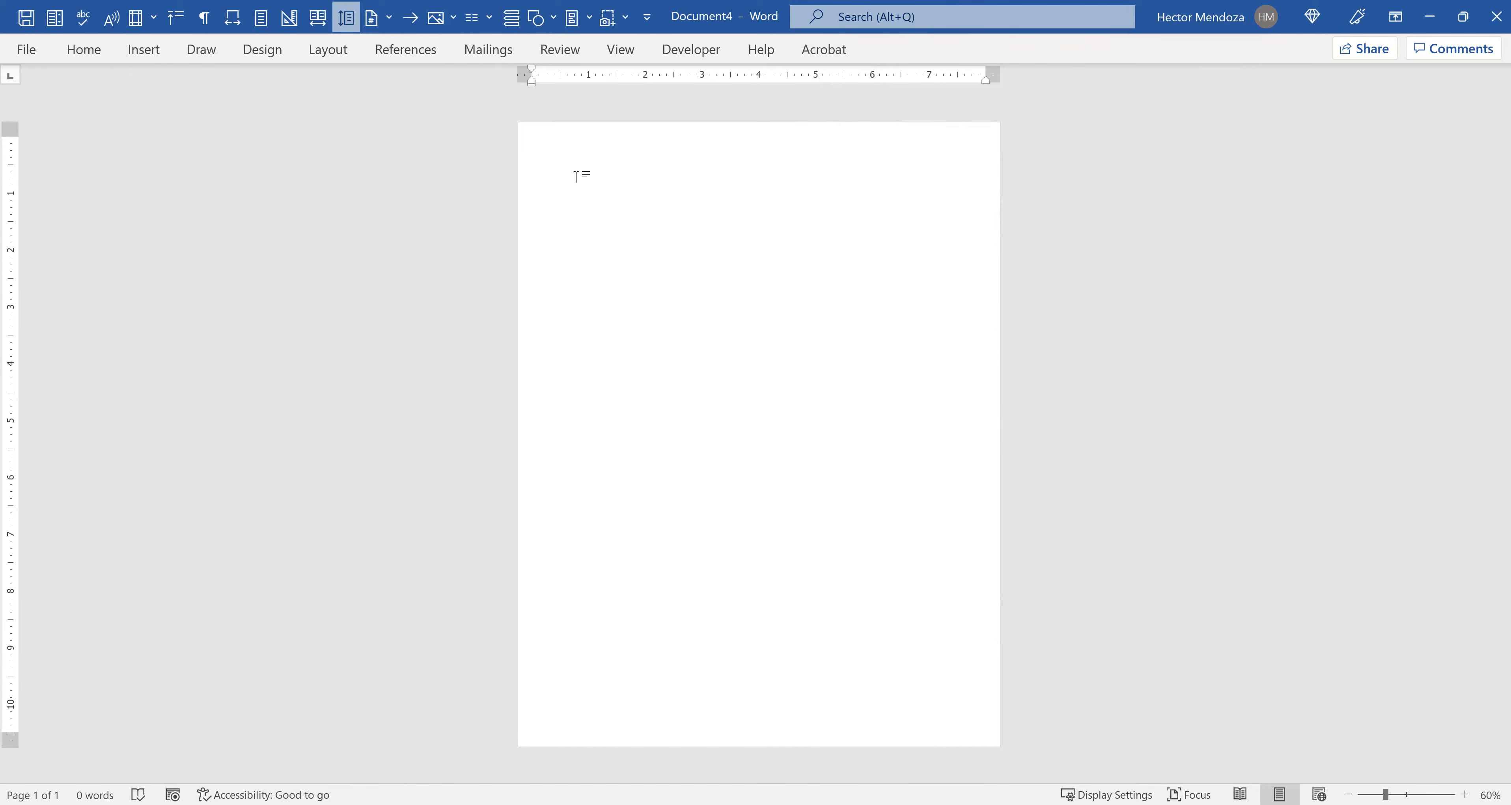
Step: Fill the blank document with sample text using =rand(50,3) and select all of the generated text
text(=rand(50,3)
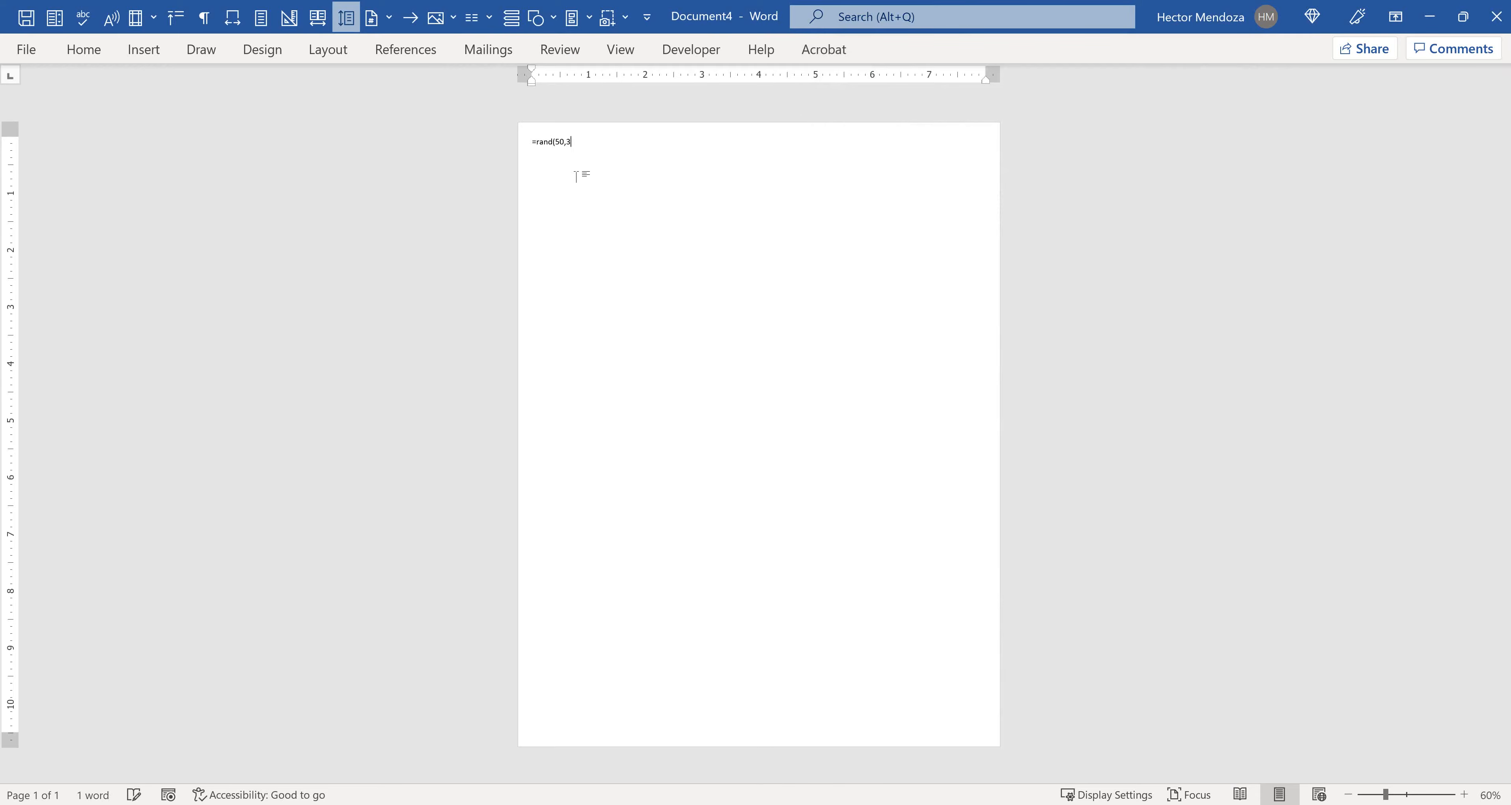
text())
key(Return)
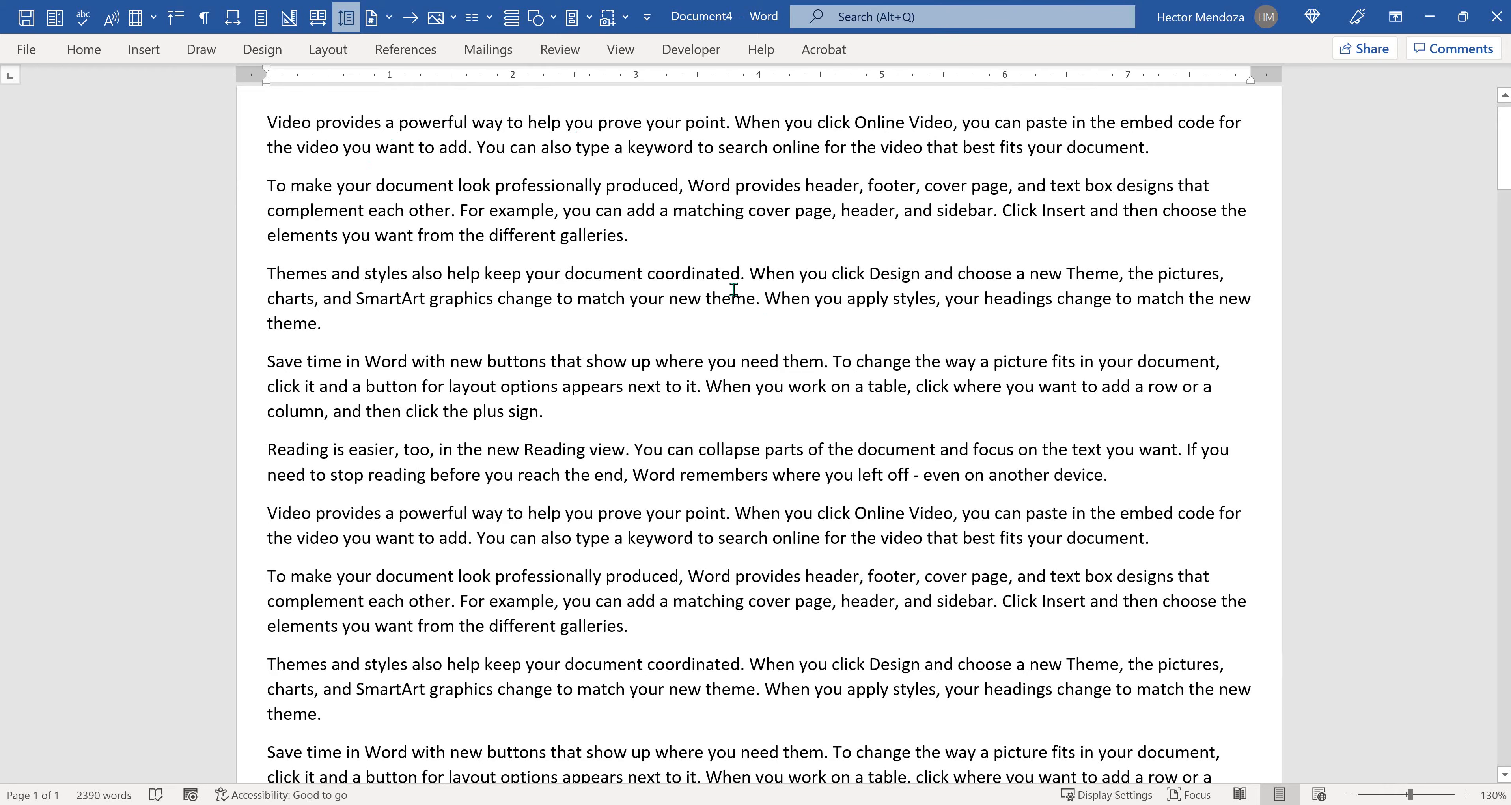
scroll(733, 289, down, 1)
key(ctrl+a)
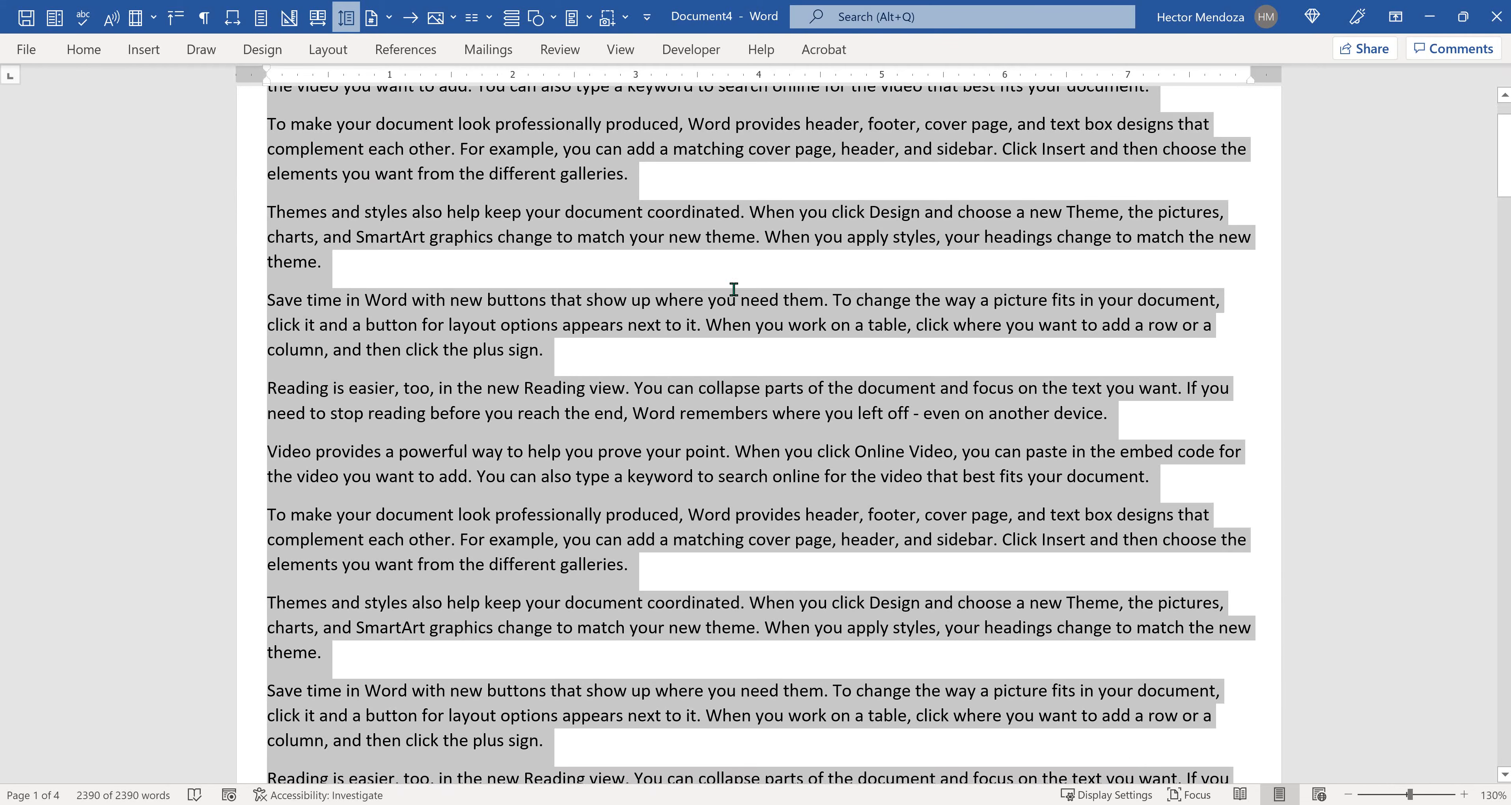
ctrl+scroll(733, 288, down, 4)
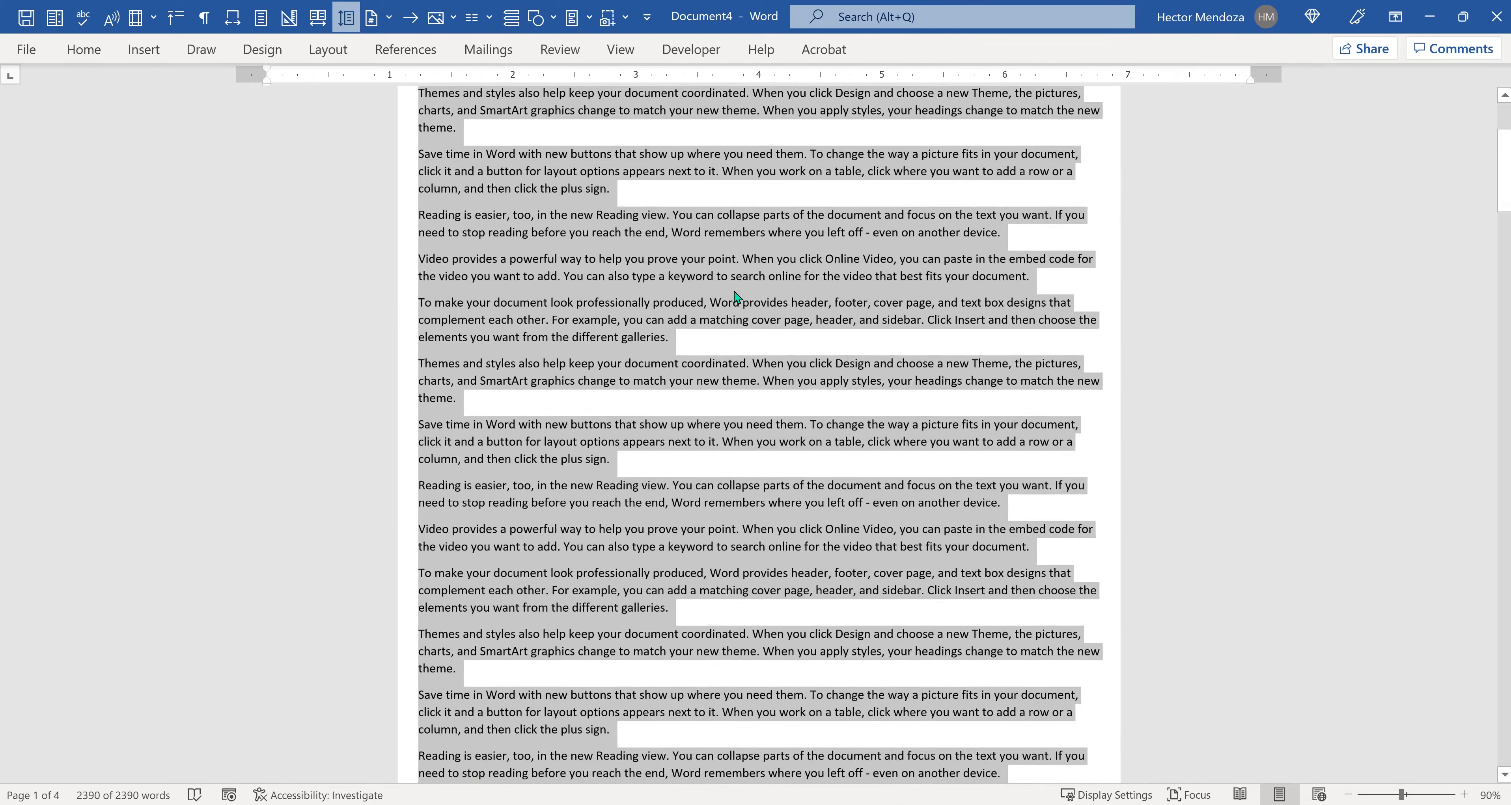
scroll(735, 291, up, 3)
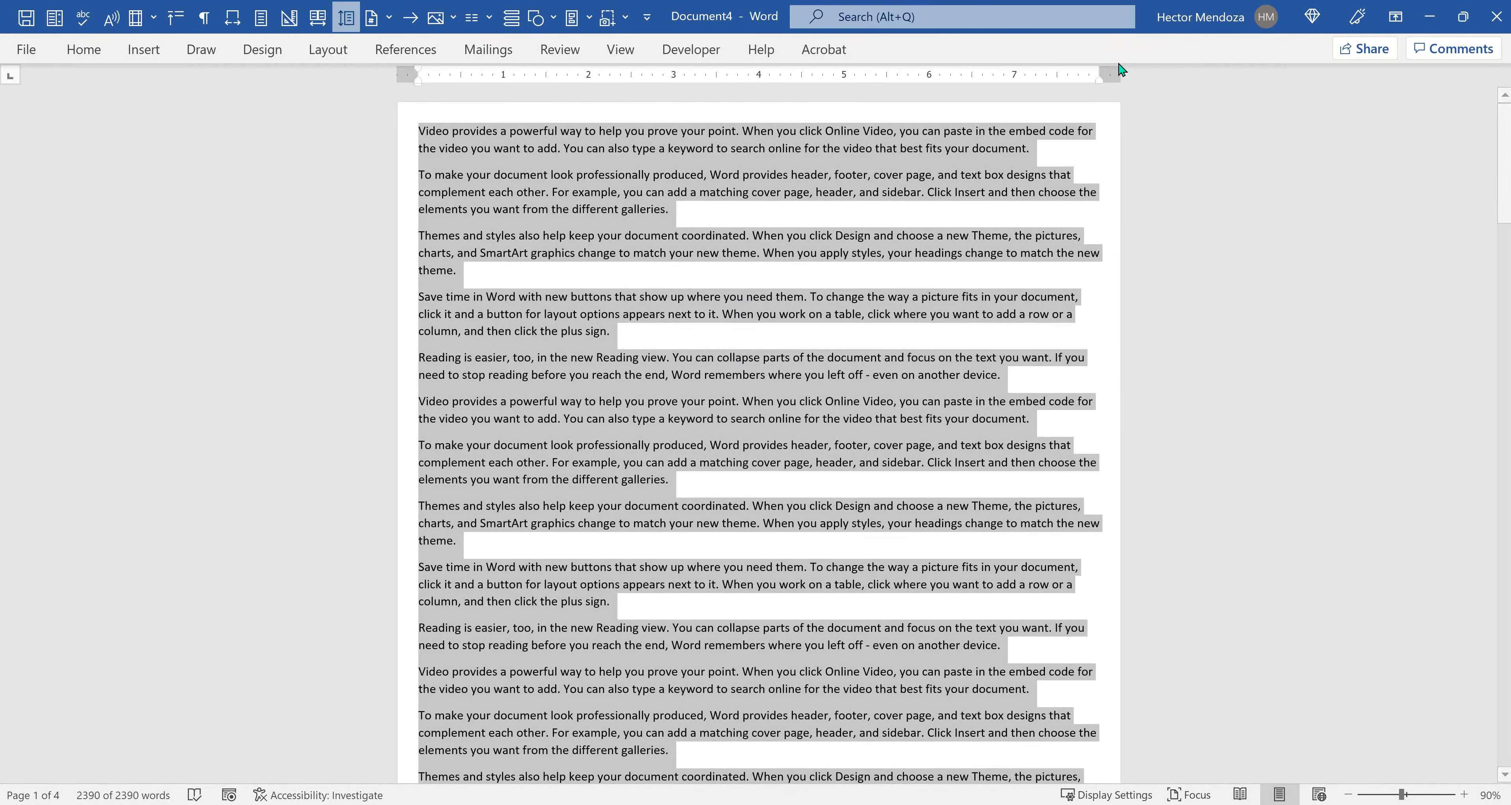
text(J)
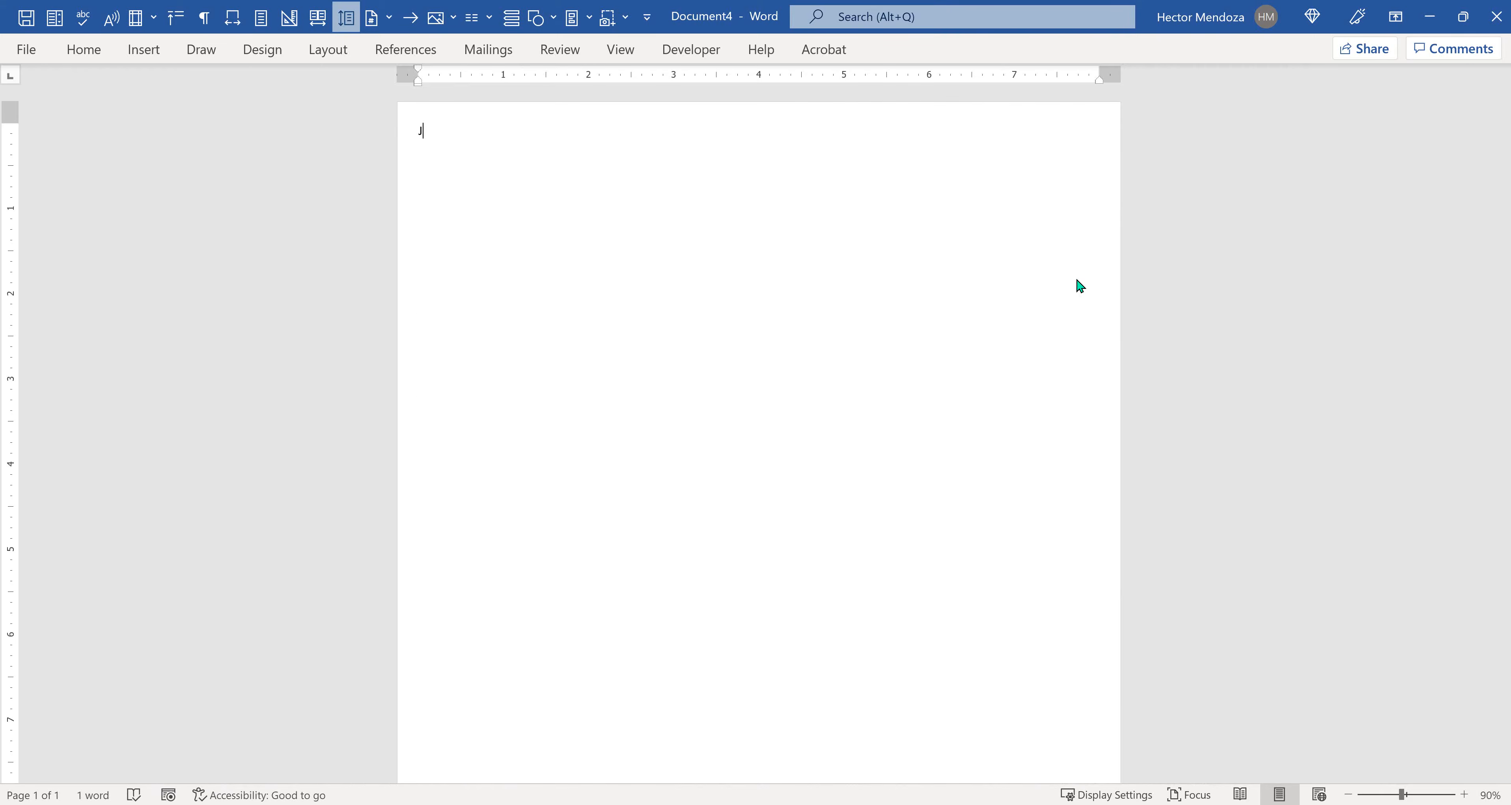
key(ctrl+a)
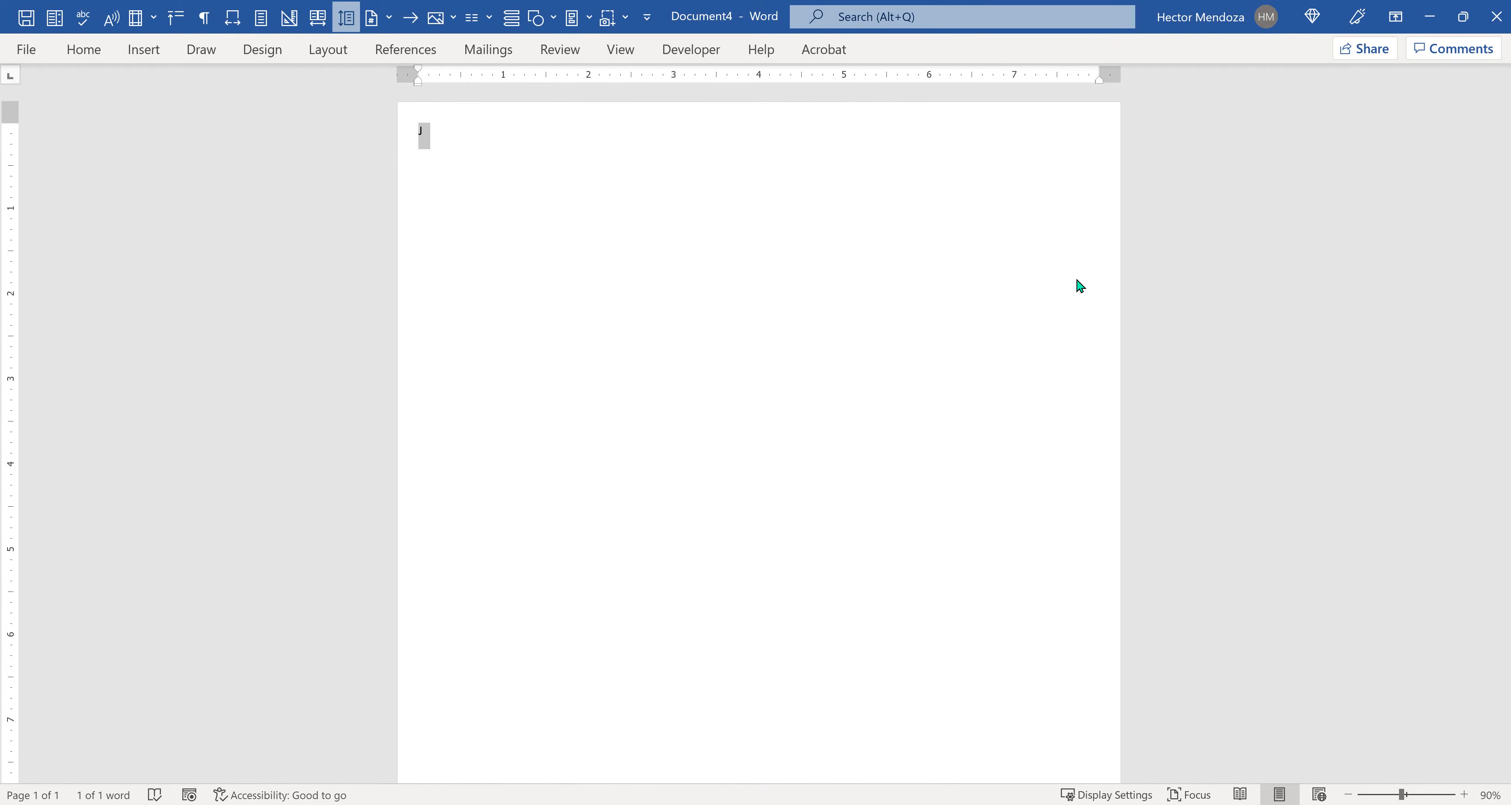
key(ctrl+z)
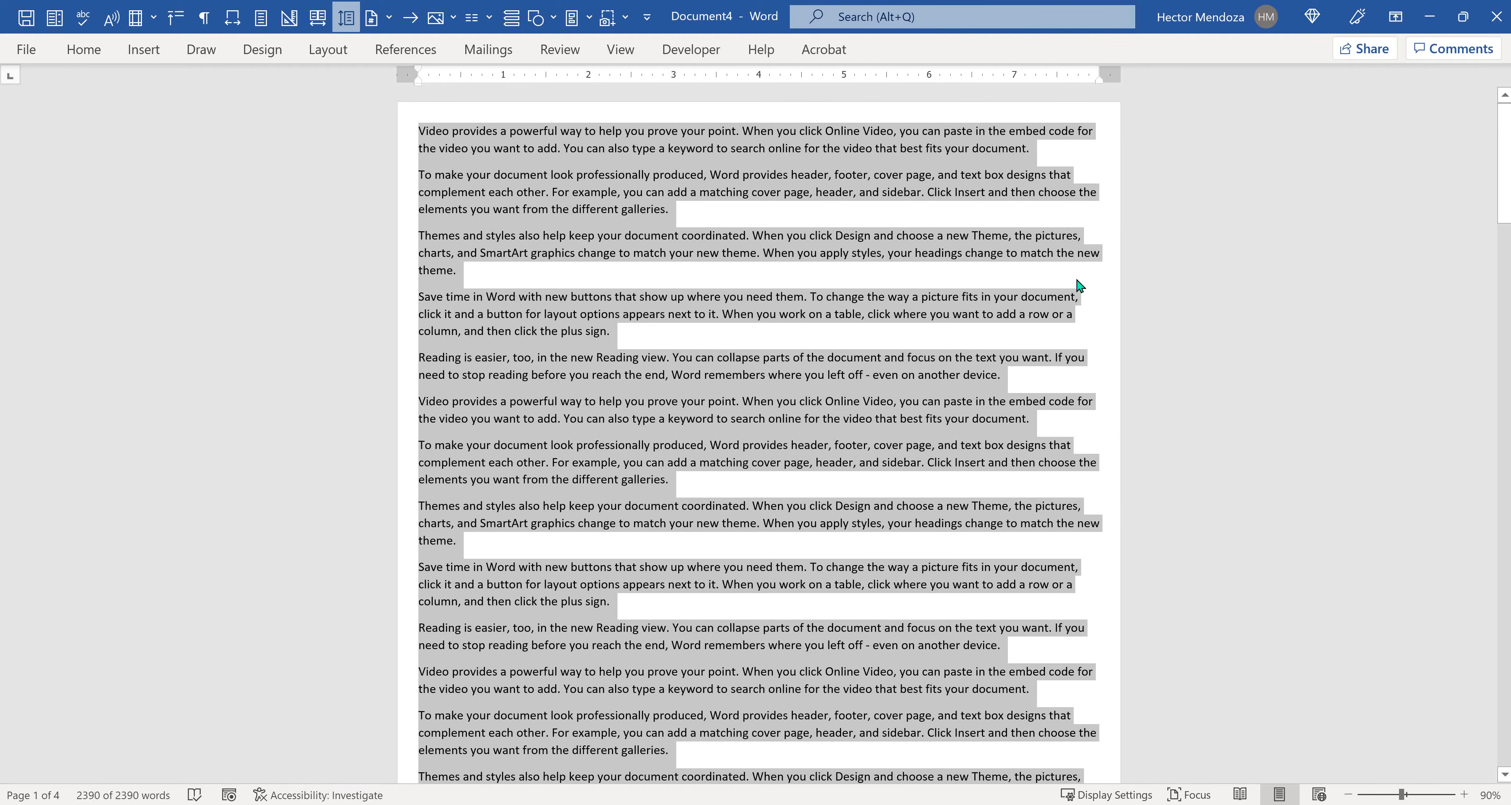
Step: Justify all of the selected sample text
key(ctrl+j)
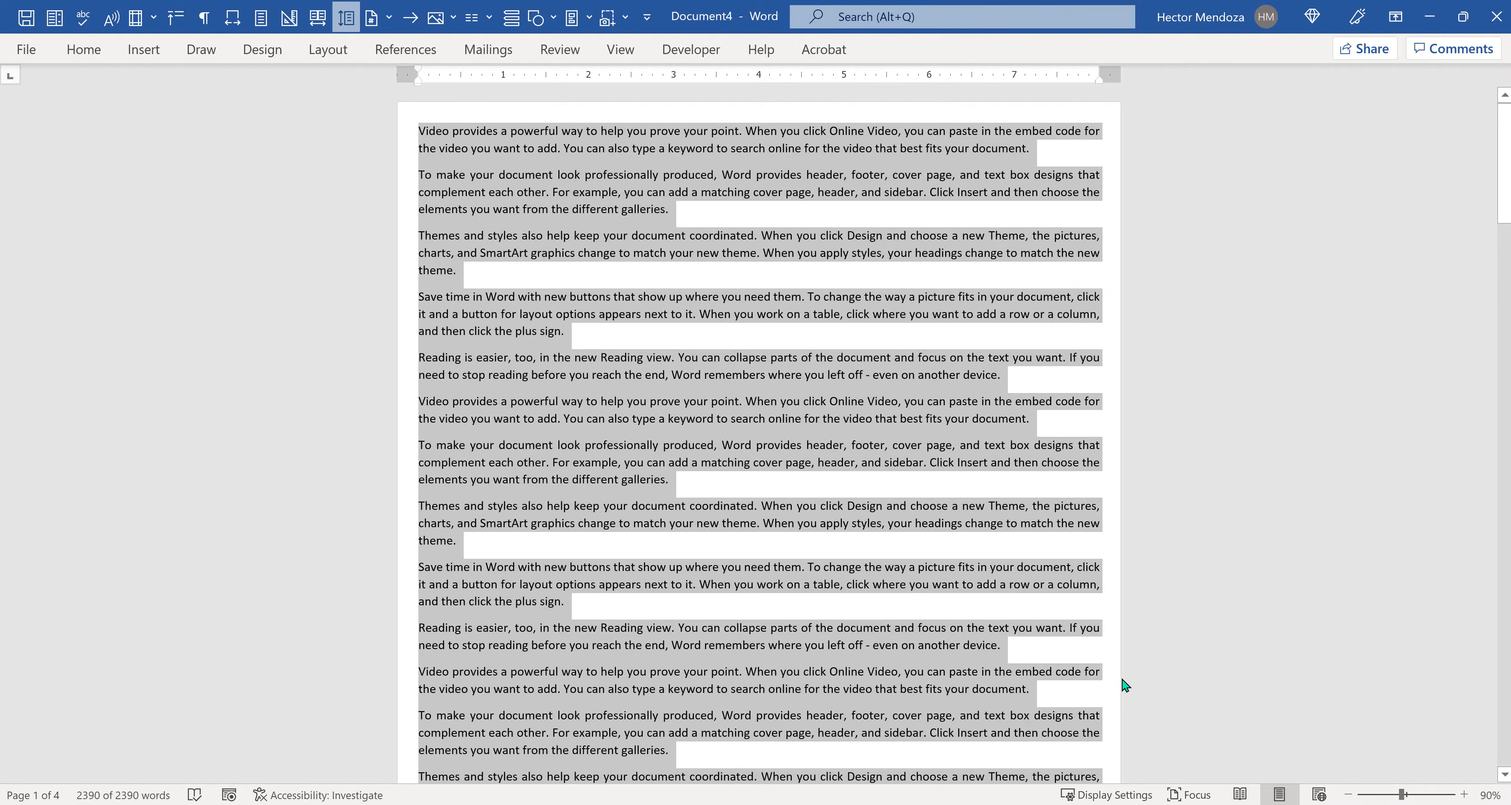
click(1160, 582)
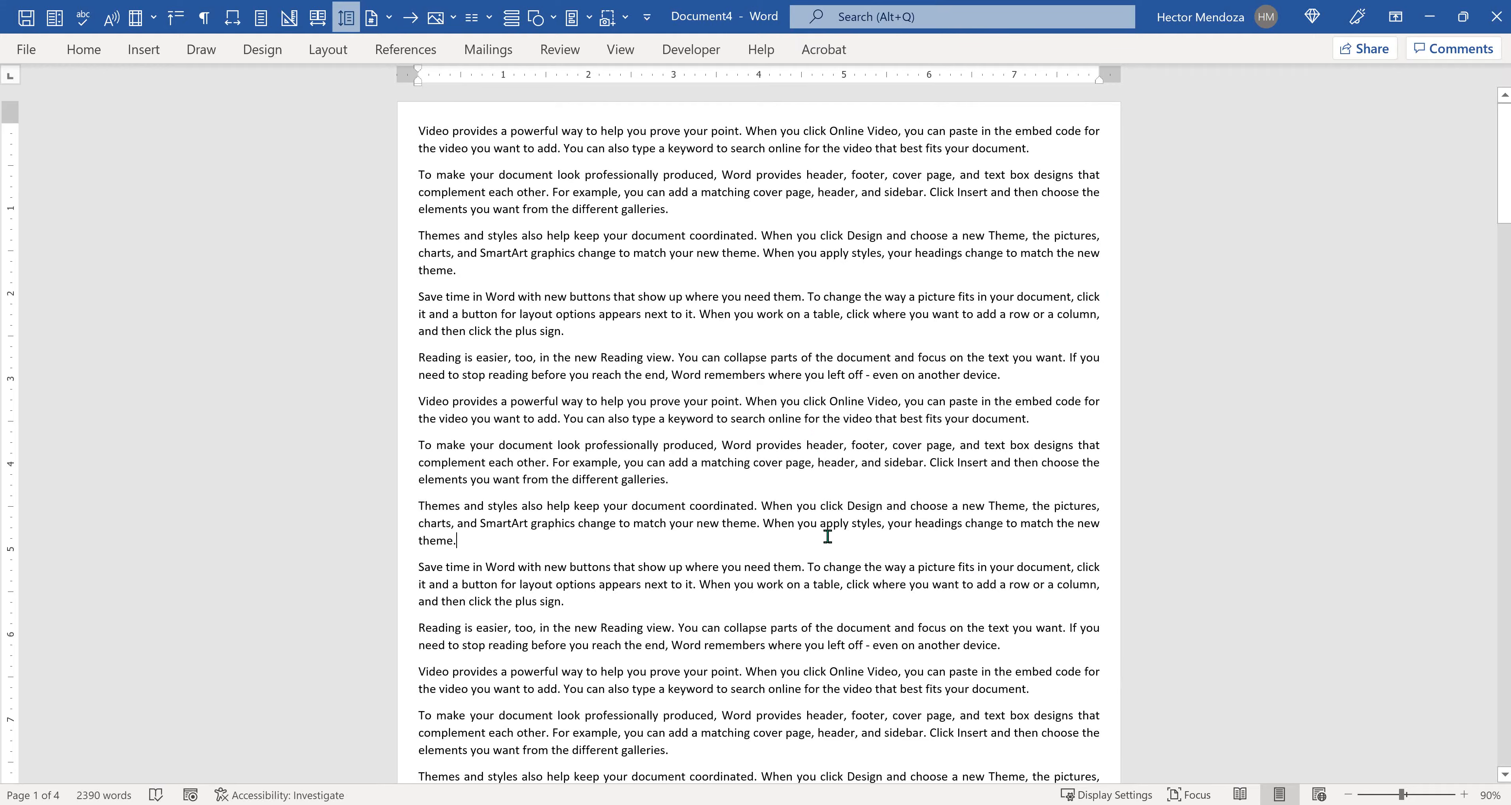
Step: Apply the Normal margins preset, 1 inch on every side, to the whole document
key(ctrl+a)
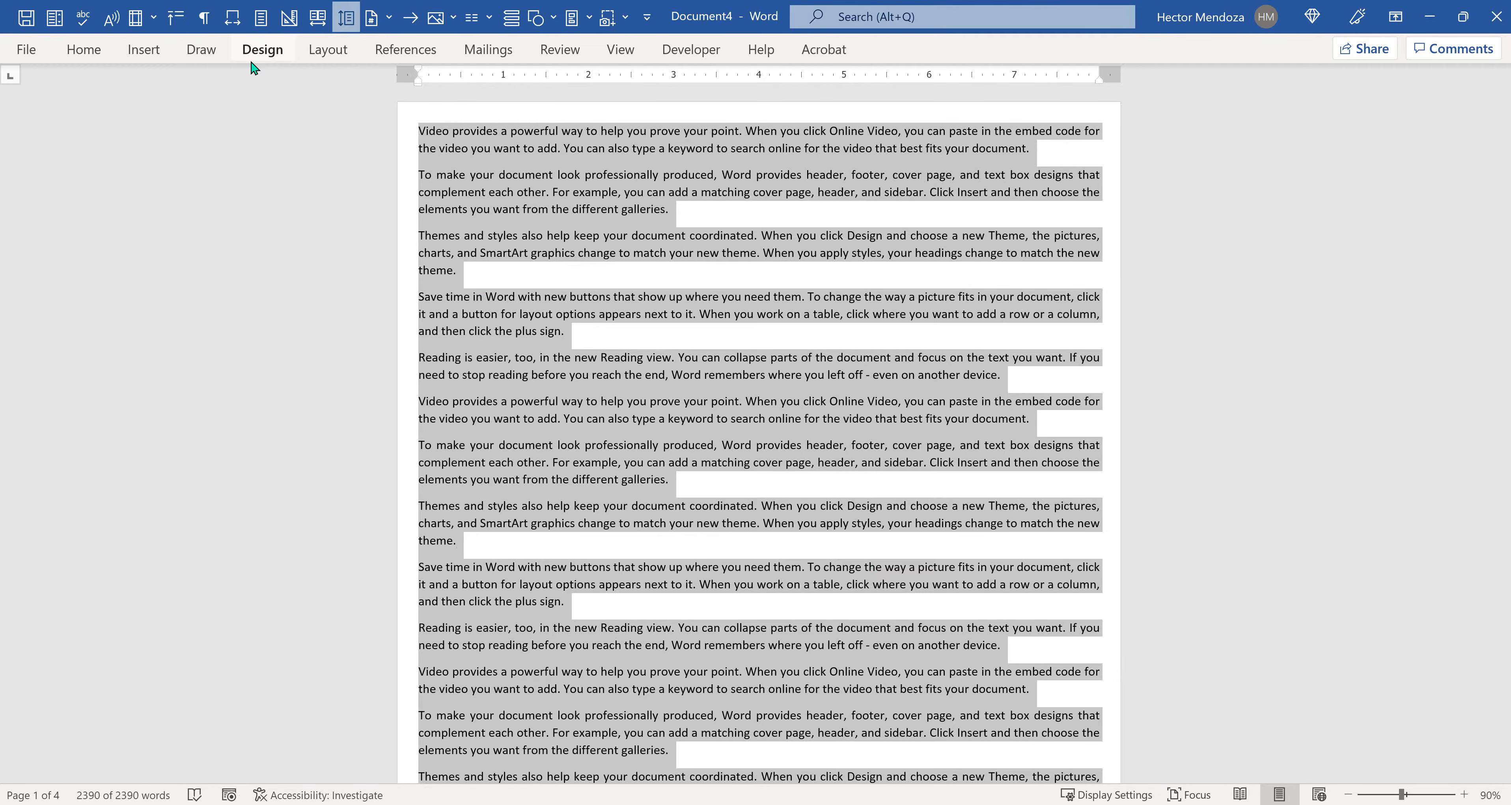
click(327, 49)
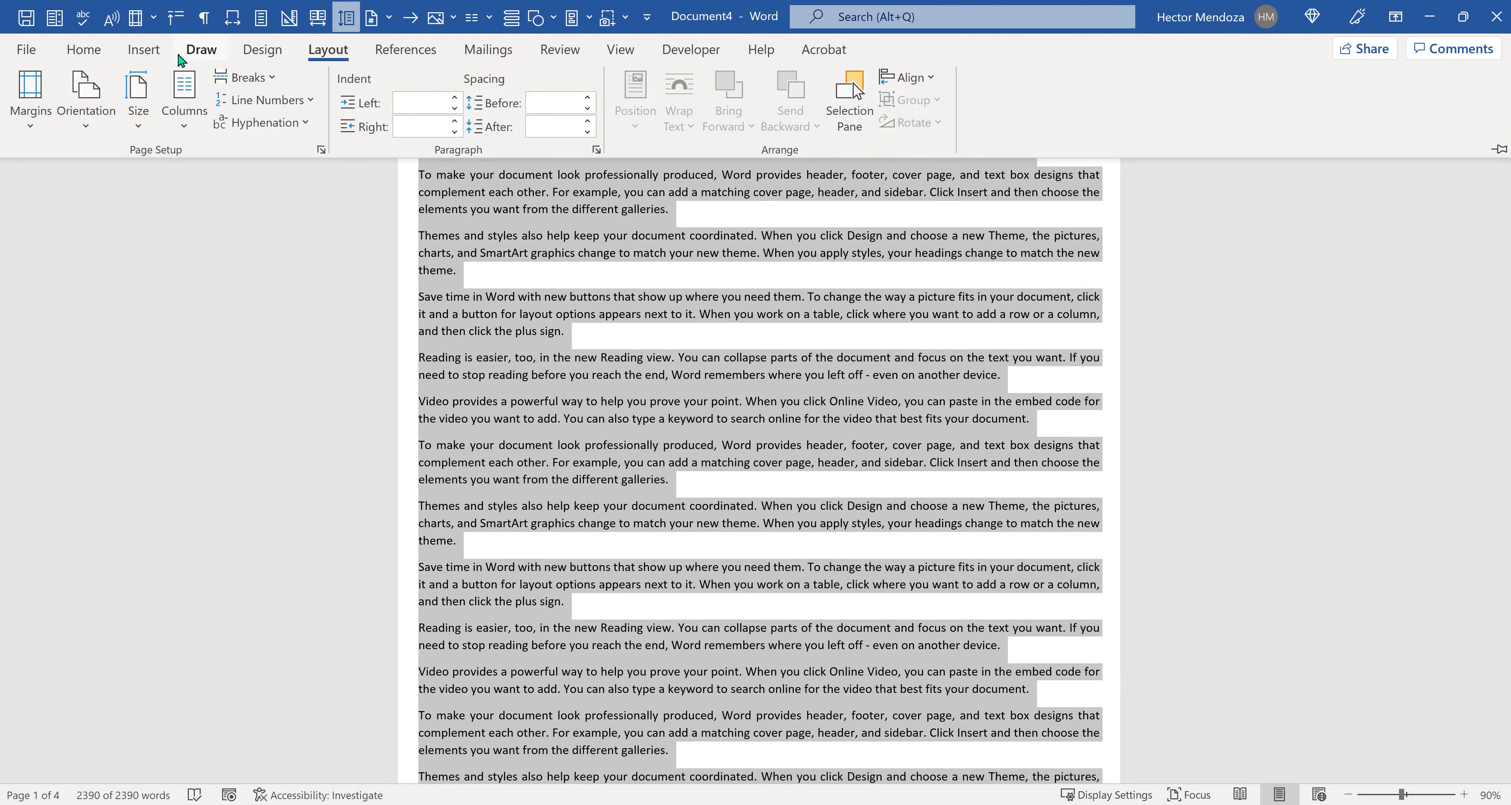
click(25, 110)
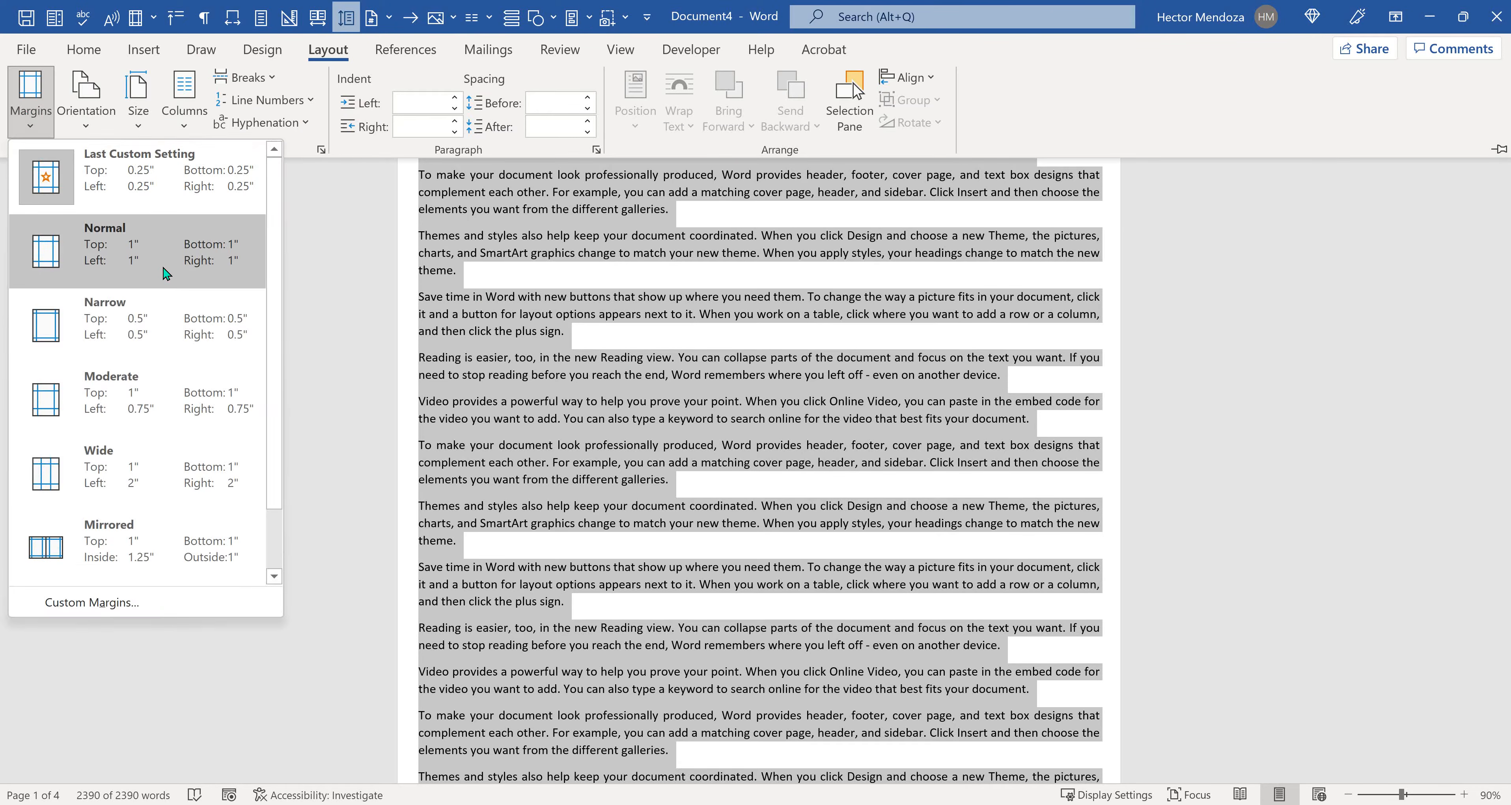
click(171, 265)
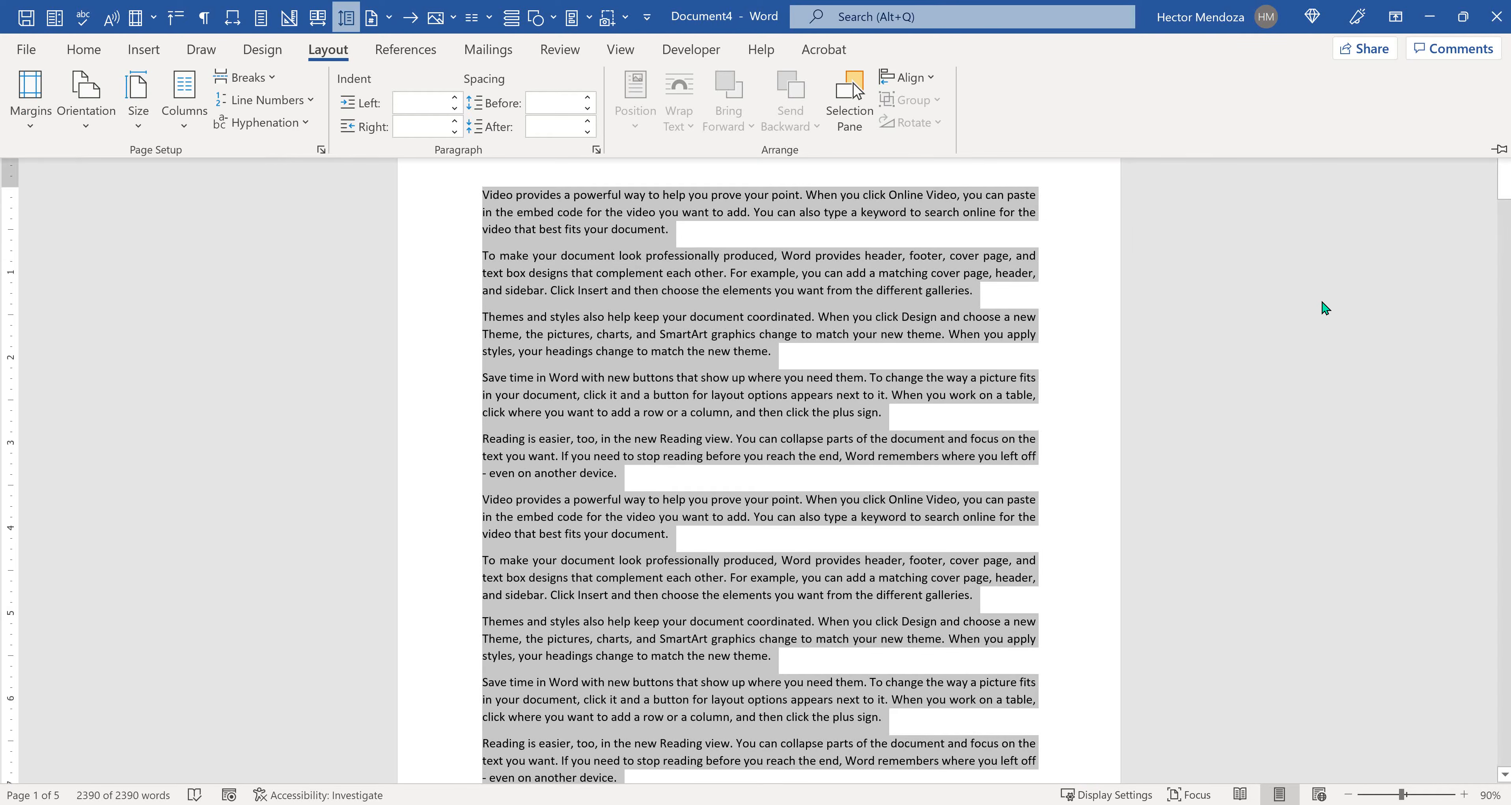
click(1172, 390)
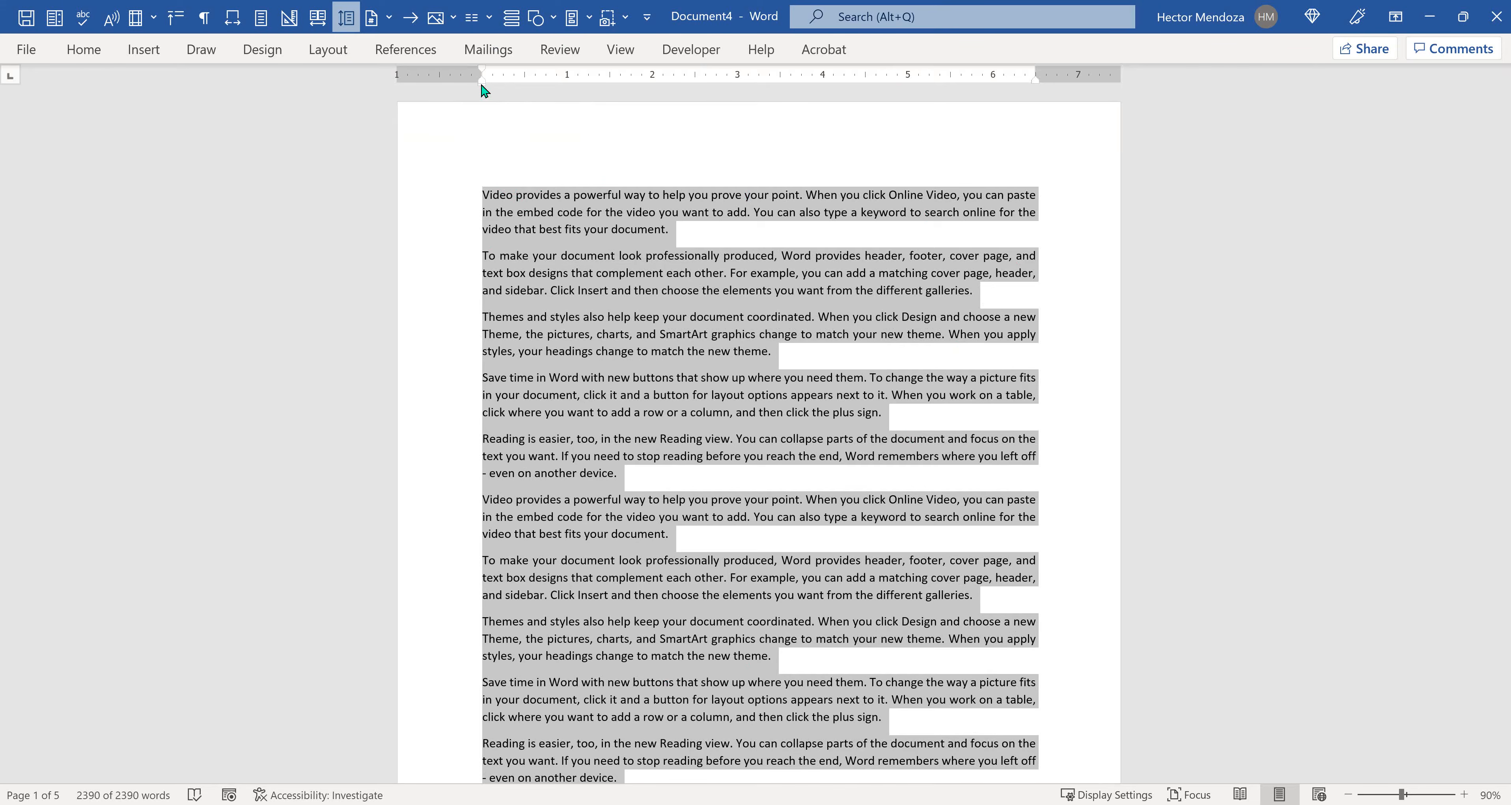
Step: Extend all paragraphs' left indent about 0.4 inch into the margin, and try the right indent at about 7 inches before restoring it to the margin
drag(480, 88, 445, 92)
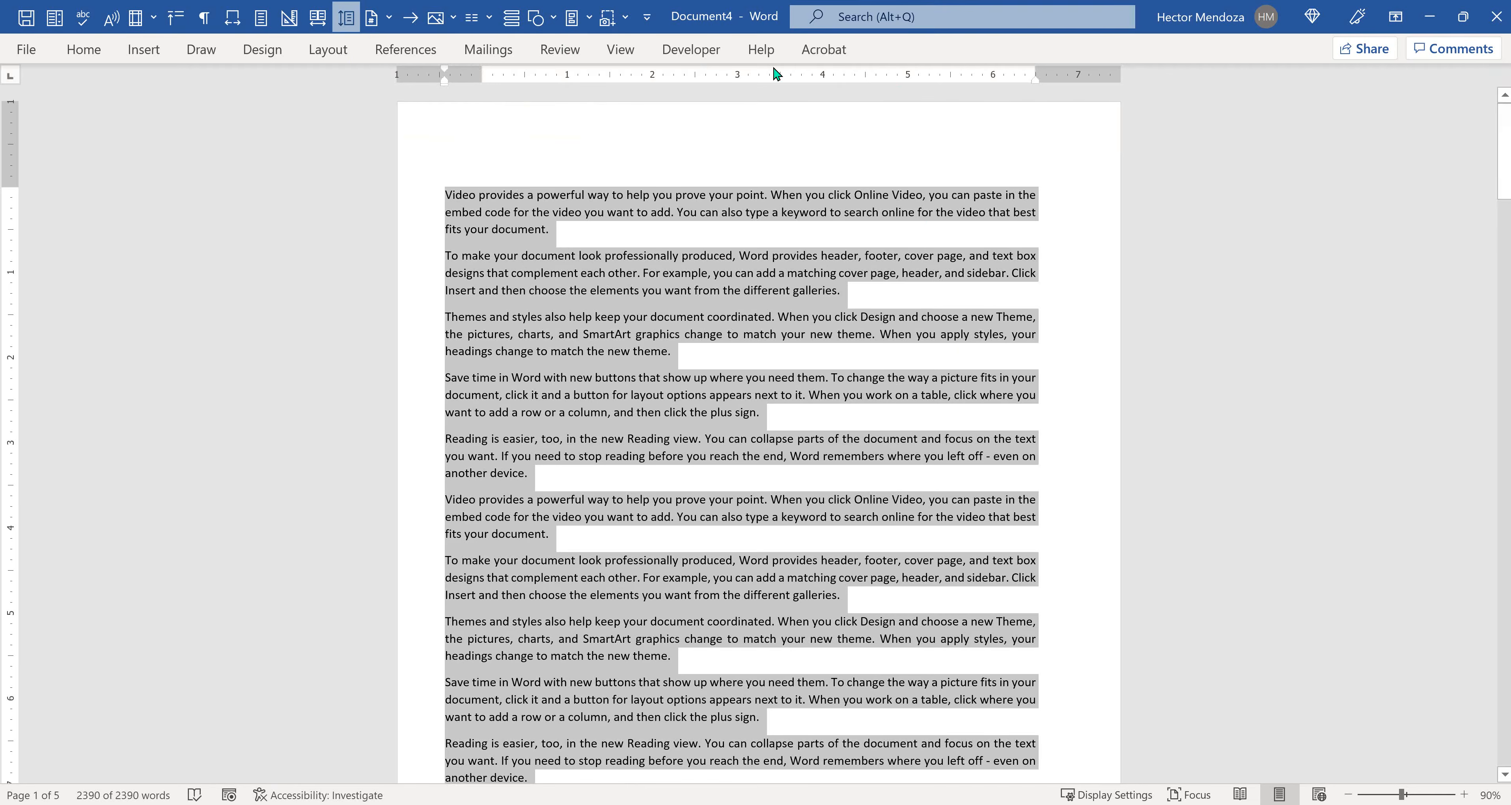
drag(1036, 82, 1076, 88)
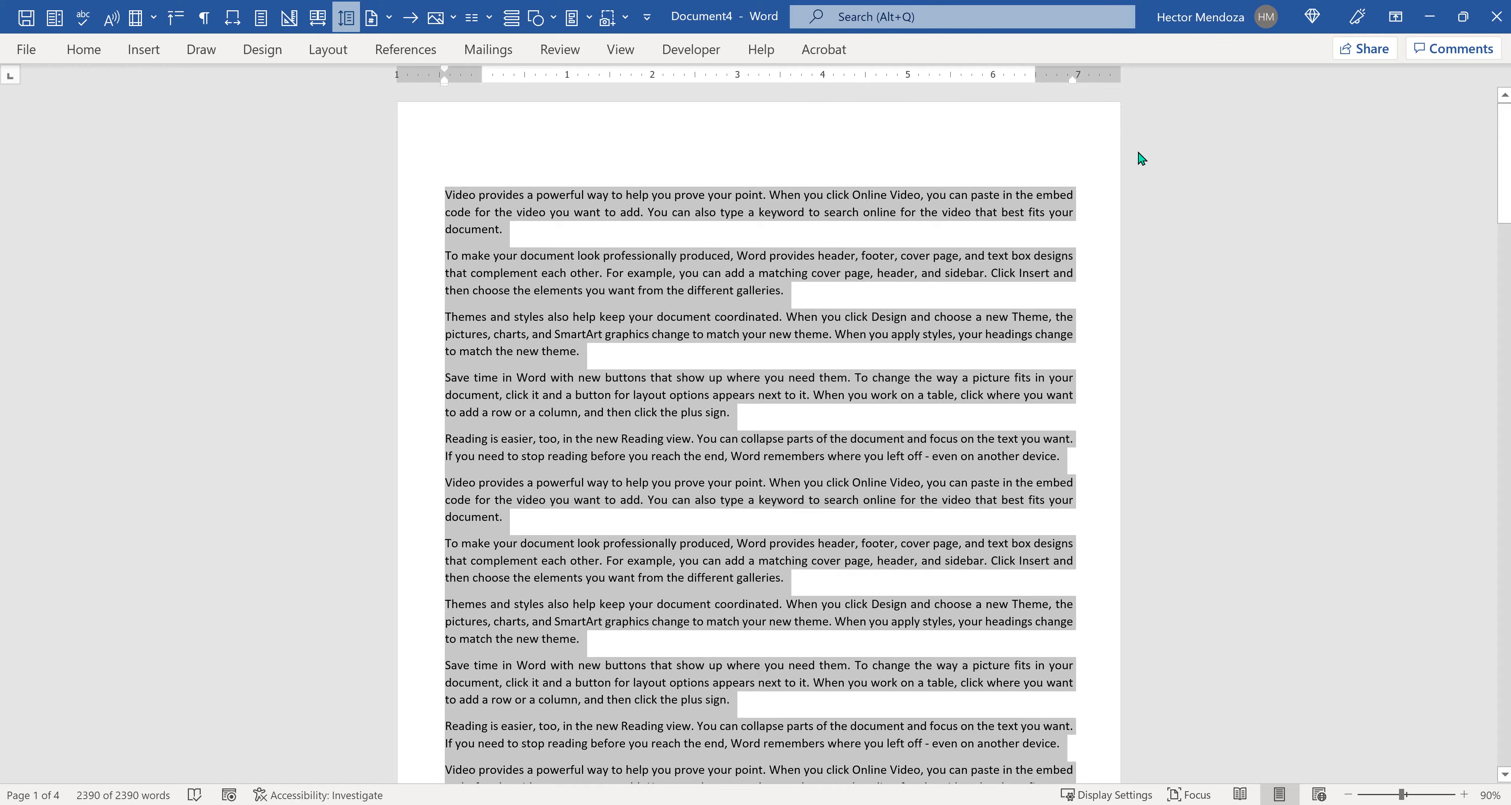
drag(1074, 87, 1037, 88)
click(1475, 253)
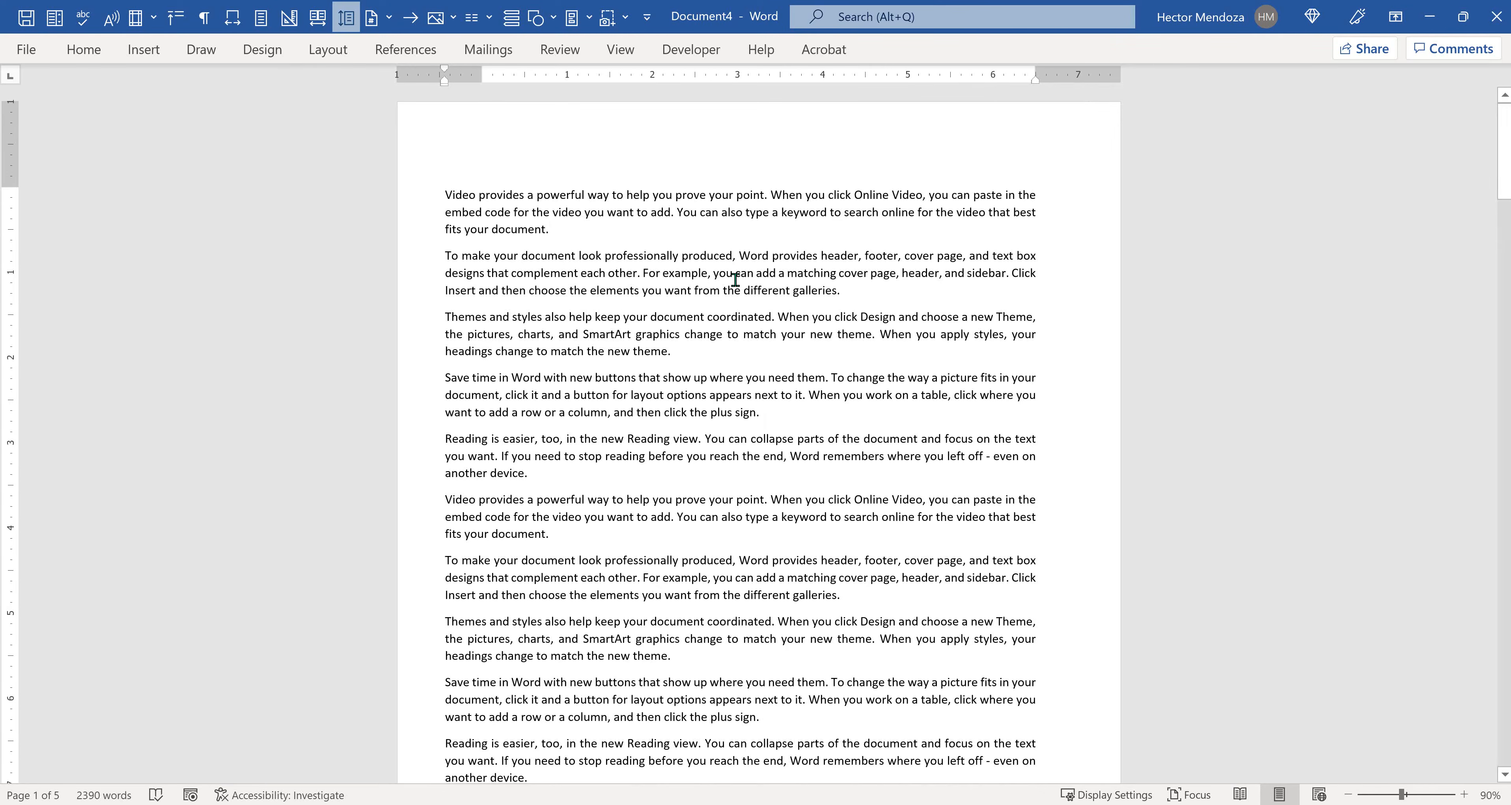
Step: Insert the stock image of the red suspension bridge in fog after the first paragraph
click(143, 49)
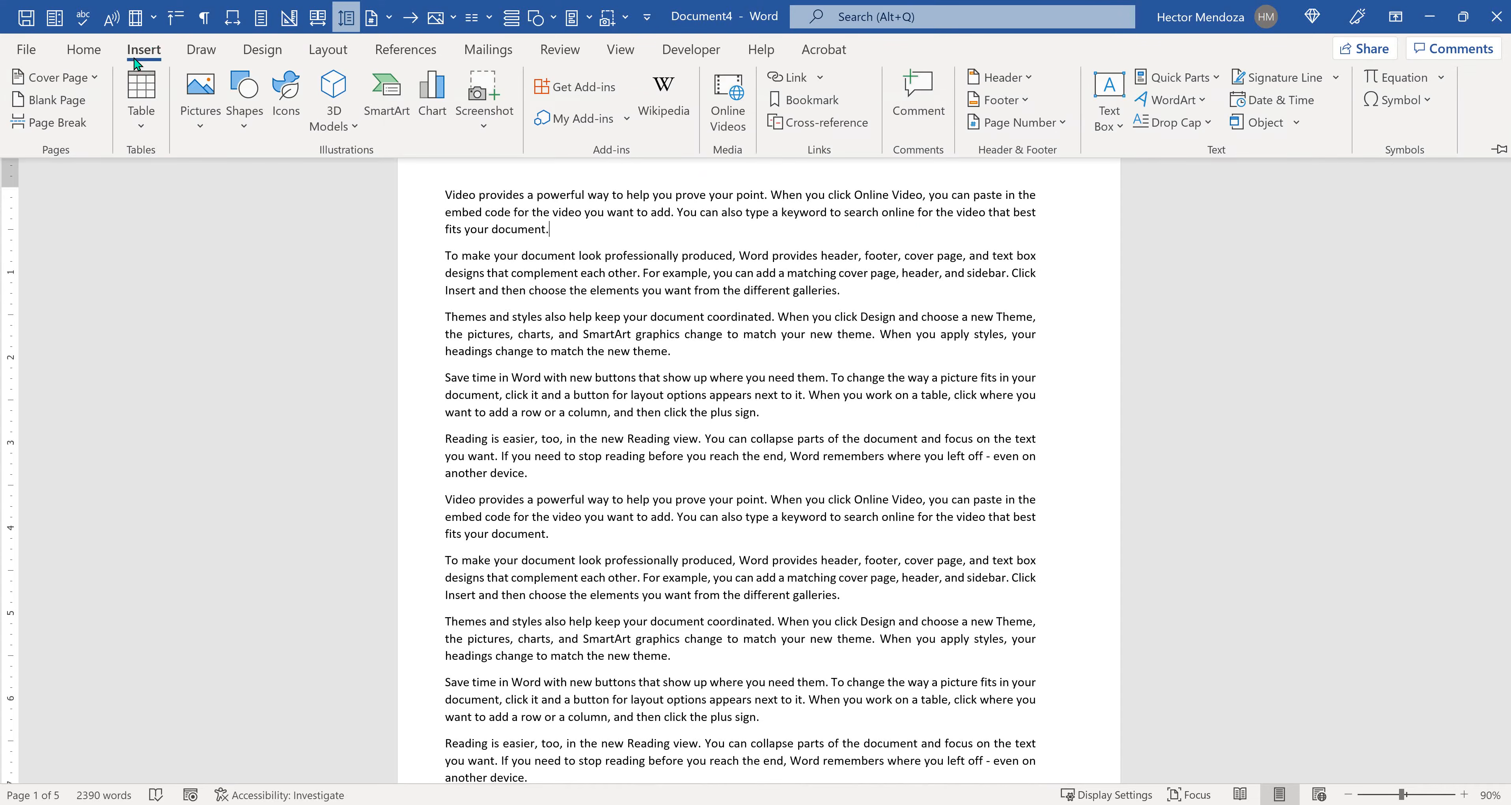
click(200, 114)
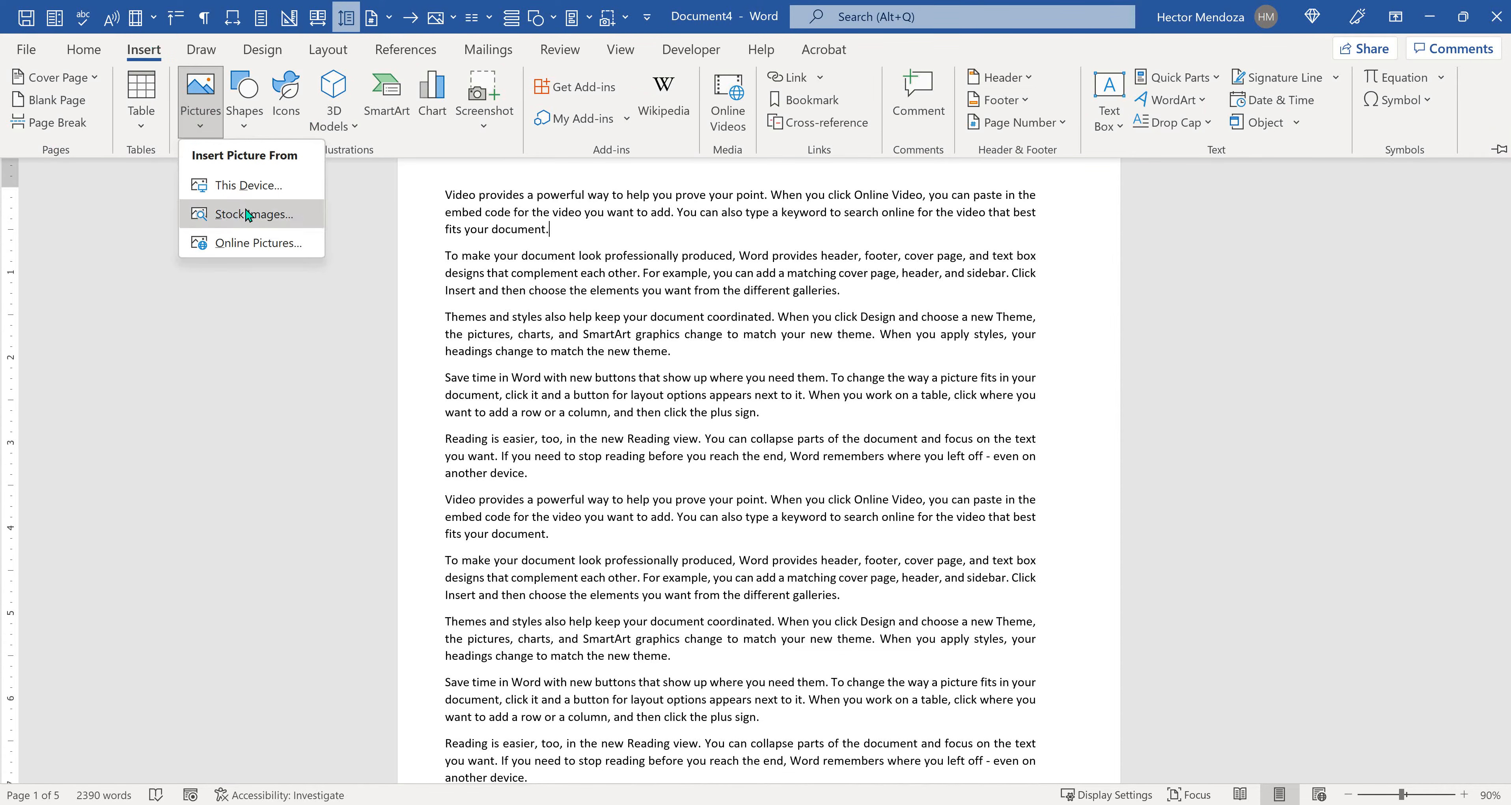
click(235, 217)
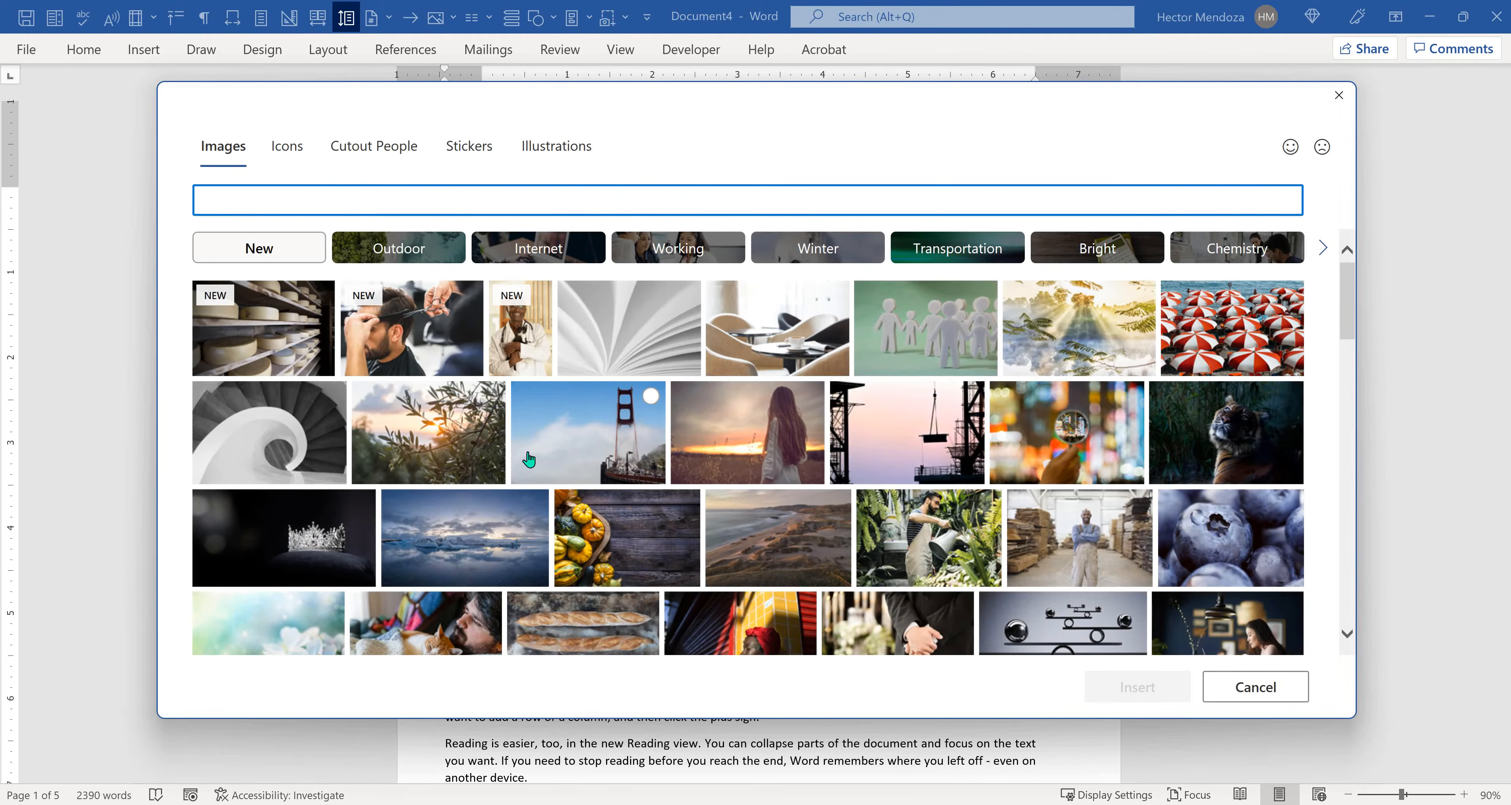
click(615, 434)
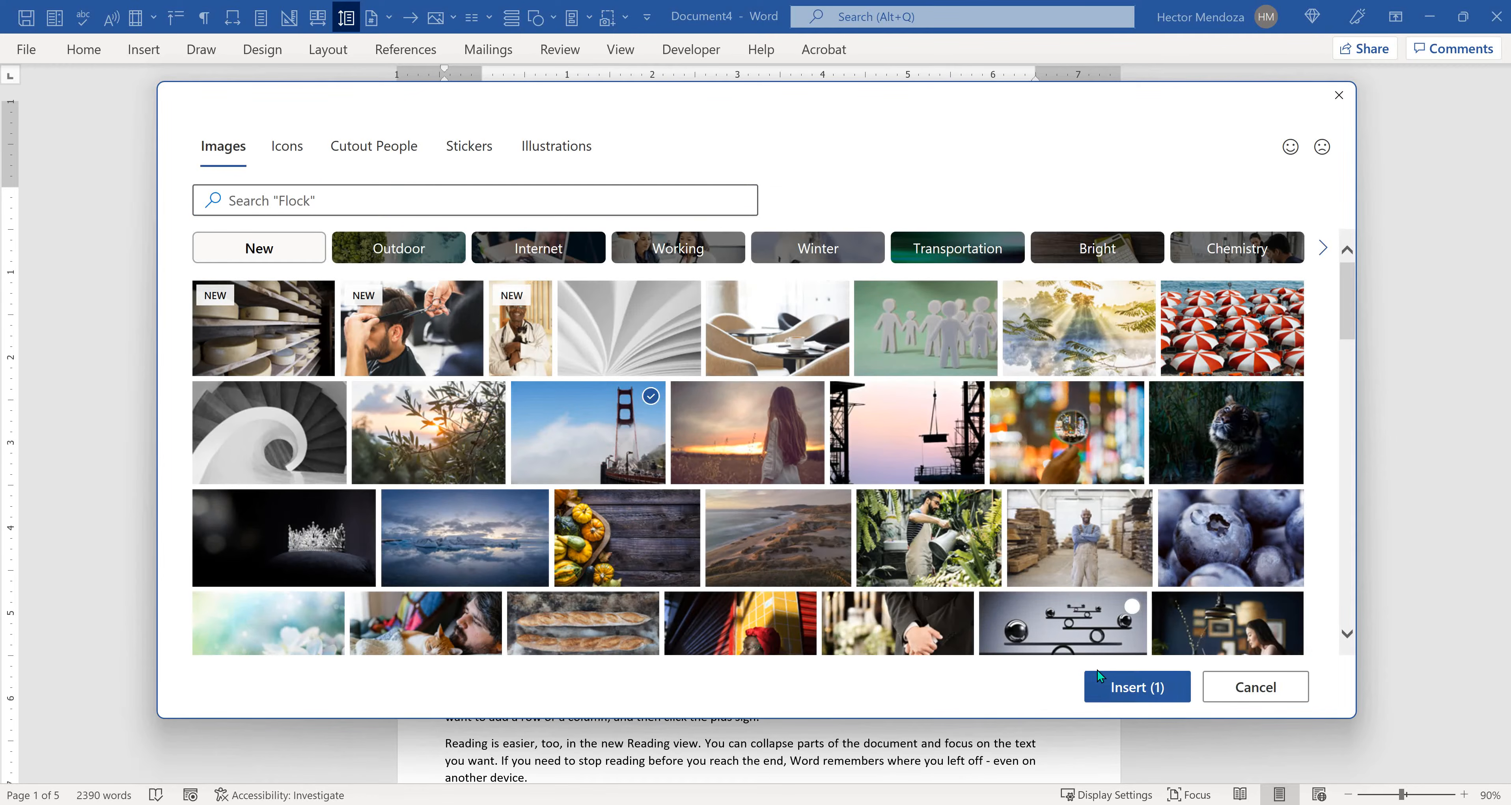
click(1151, 687)
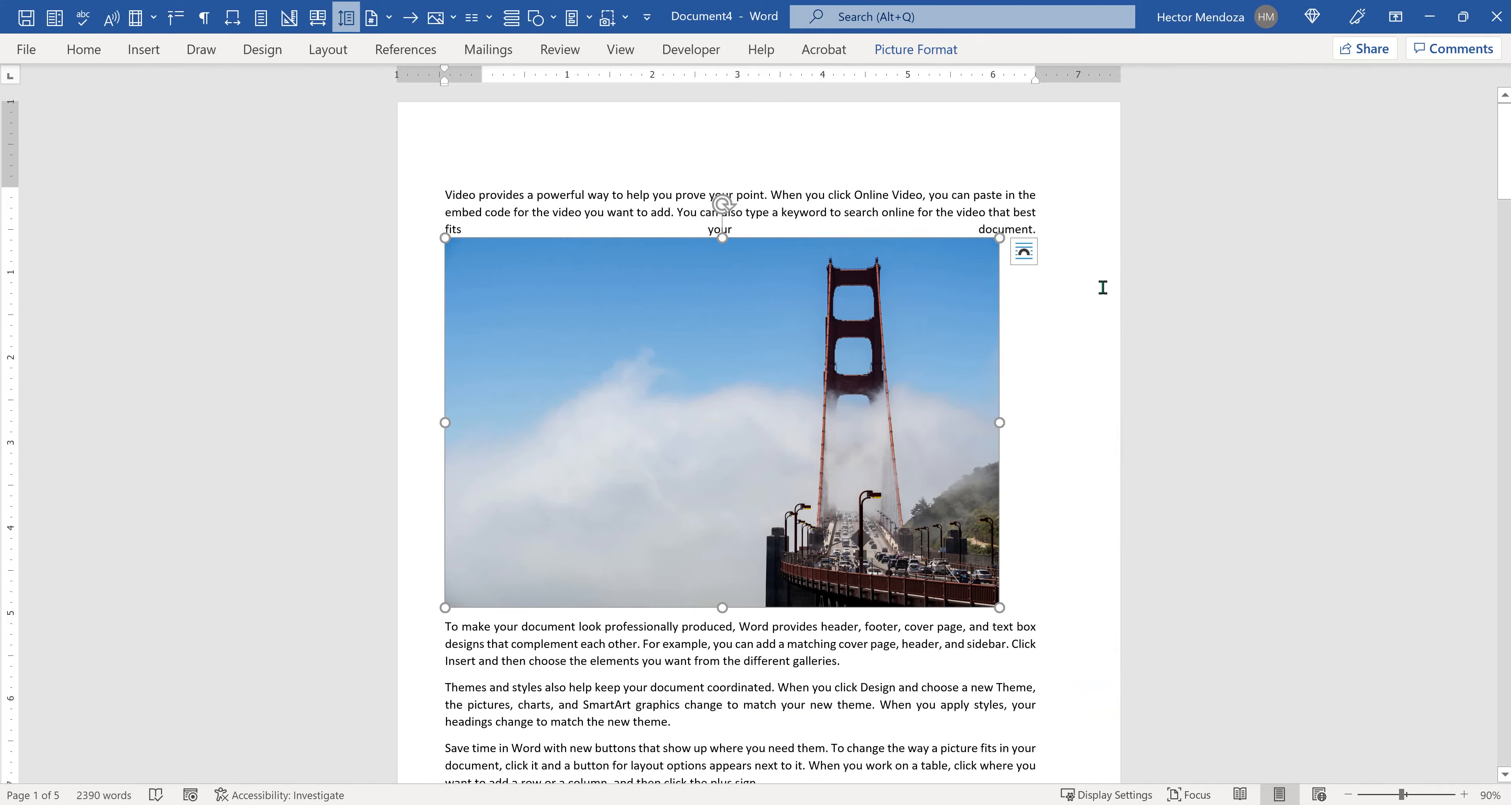
Step: Set the bridge picture's wrapping to In Front of Text and shrink it from its lower-left corner to about 3.75 inches wide
click(1024, 251)
click(1159, 444)
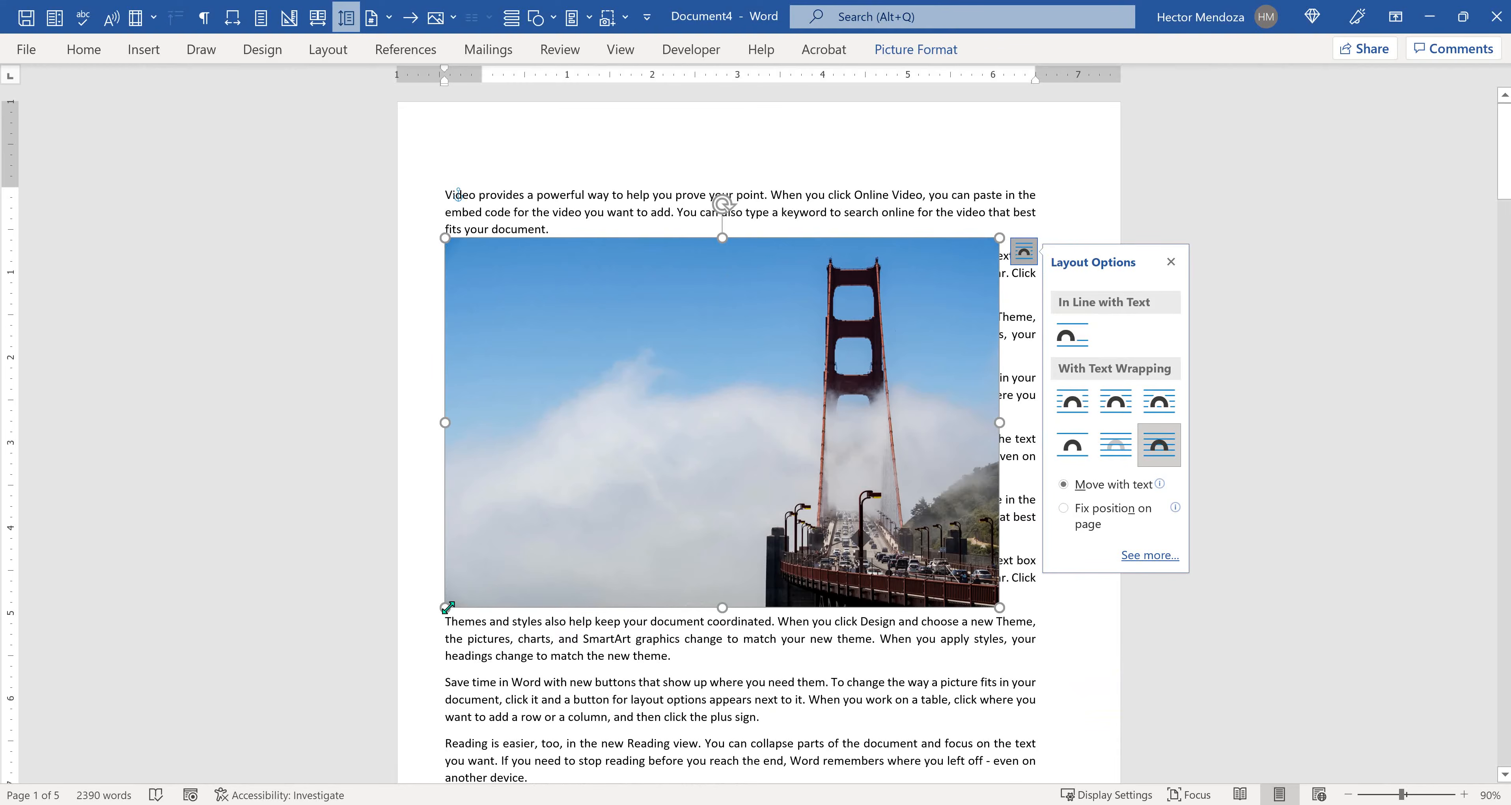
drag(446, 607, 822, 451)
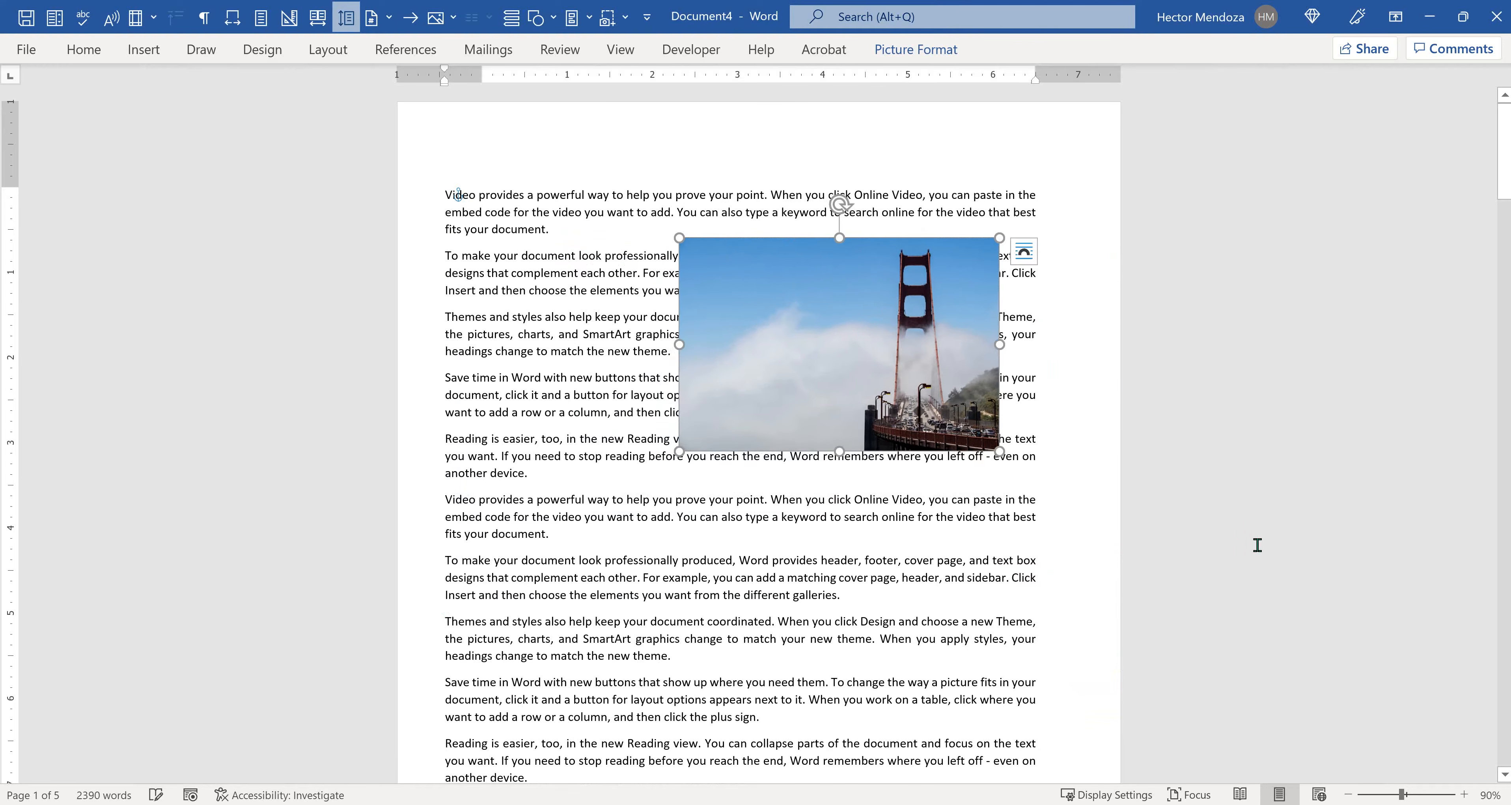
click(1121, 443)
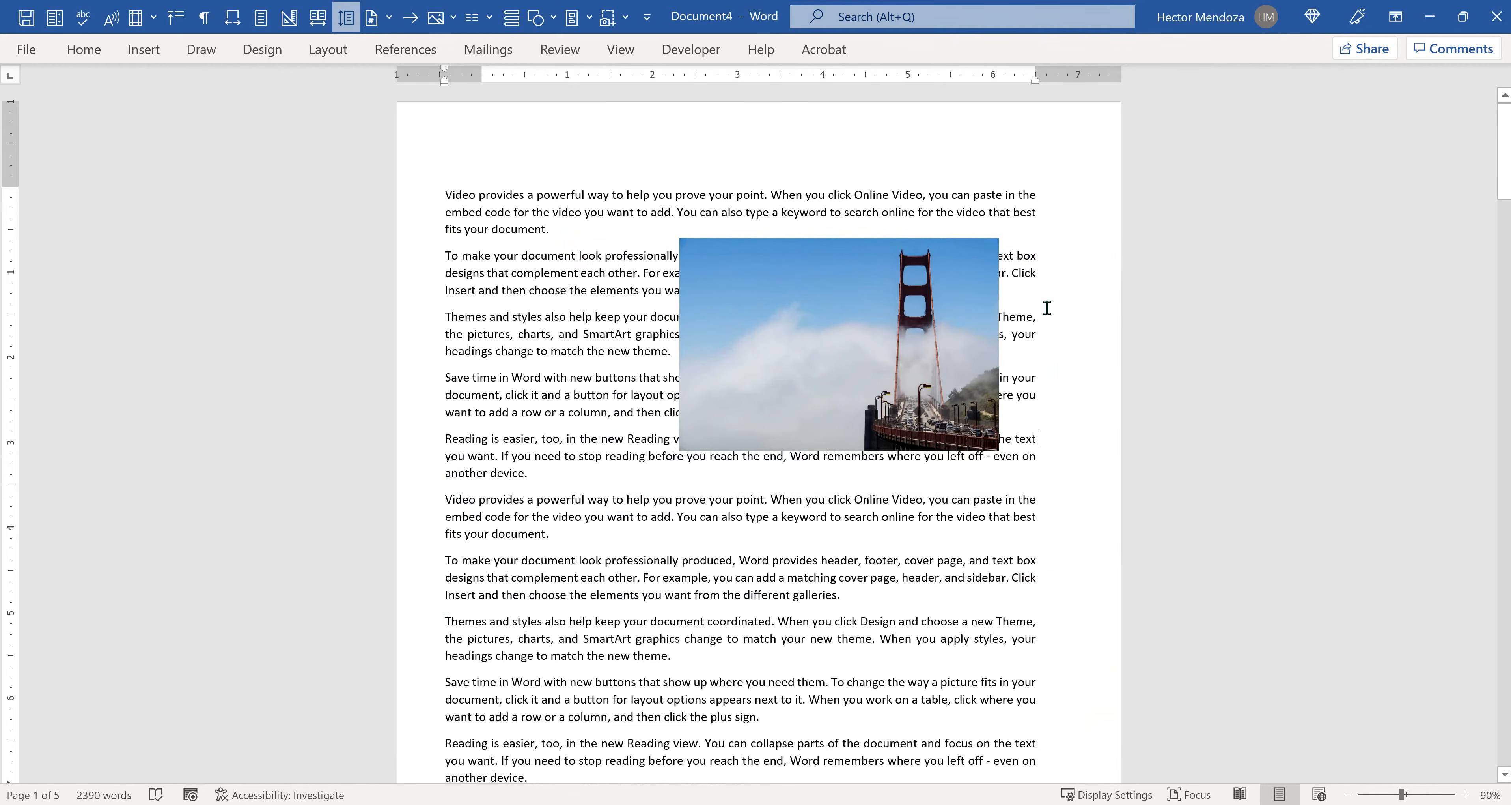
Step: Move the right indent of all text to about 6 inches so it aligns with the bridge picture's right edge
drag(1036, 82, 1003, 97)
key(ctrl+a)
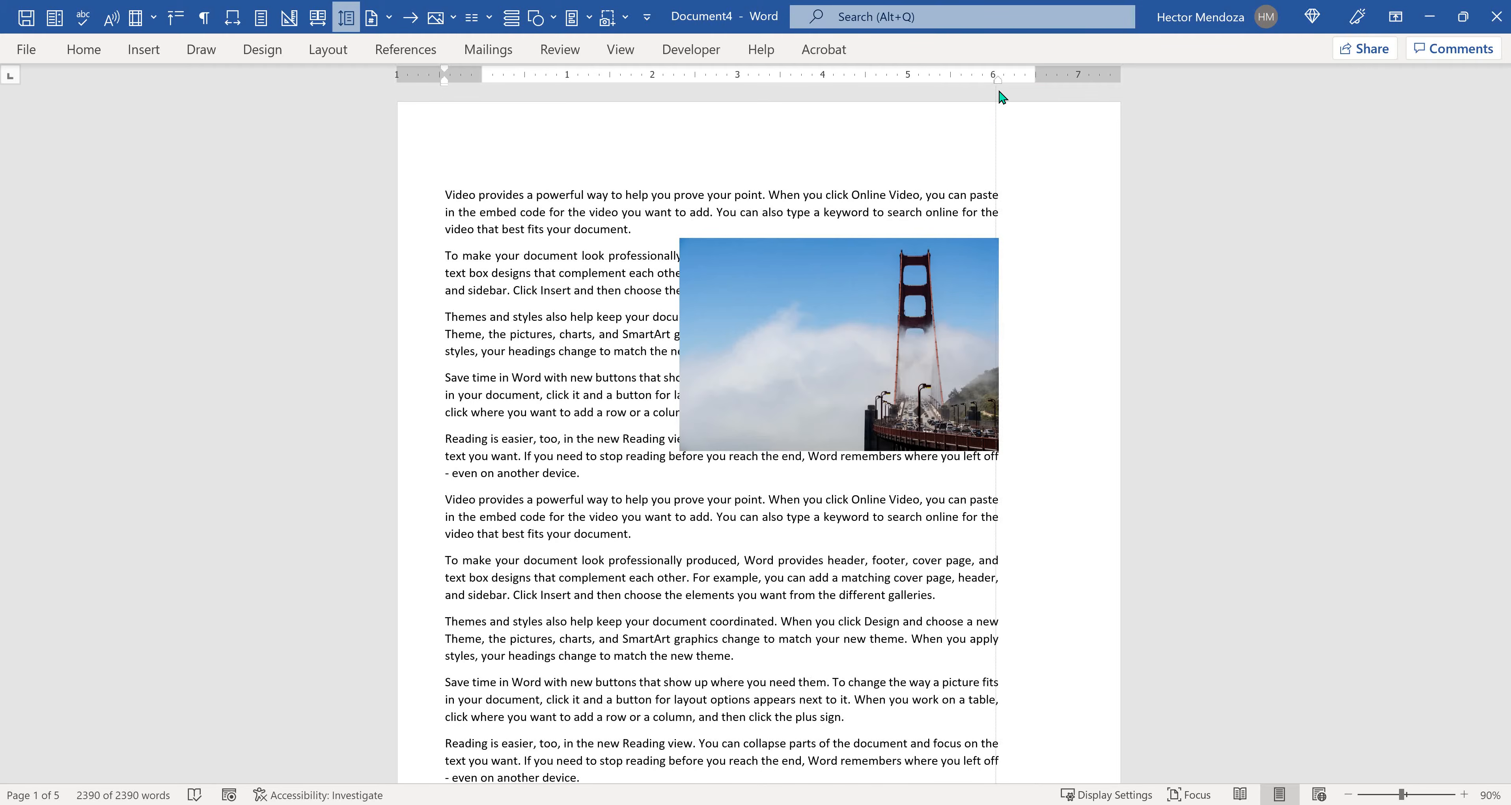
key(ctrl+a)
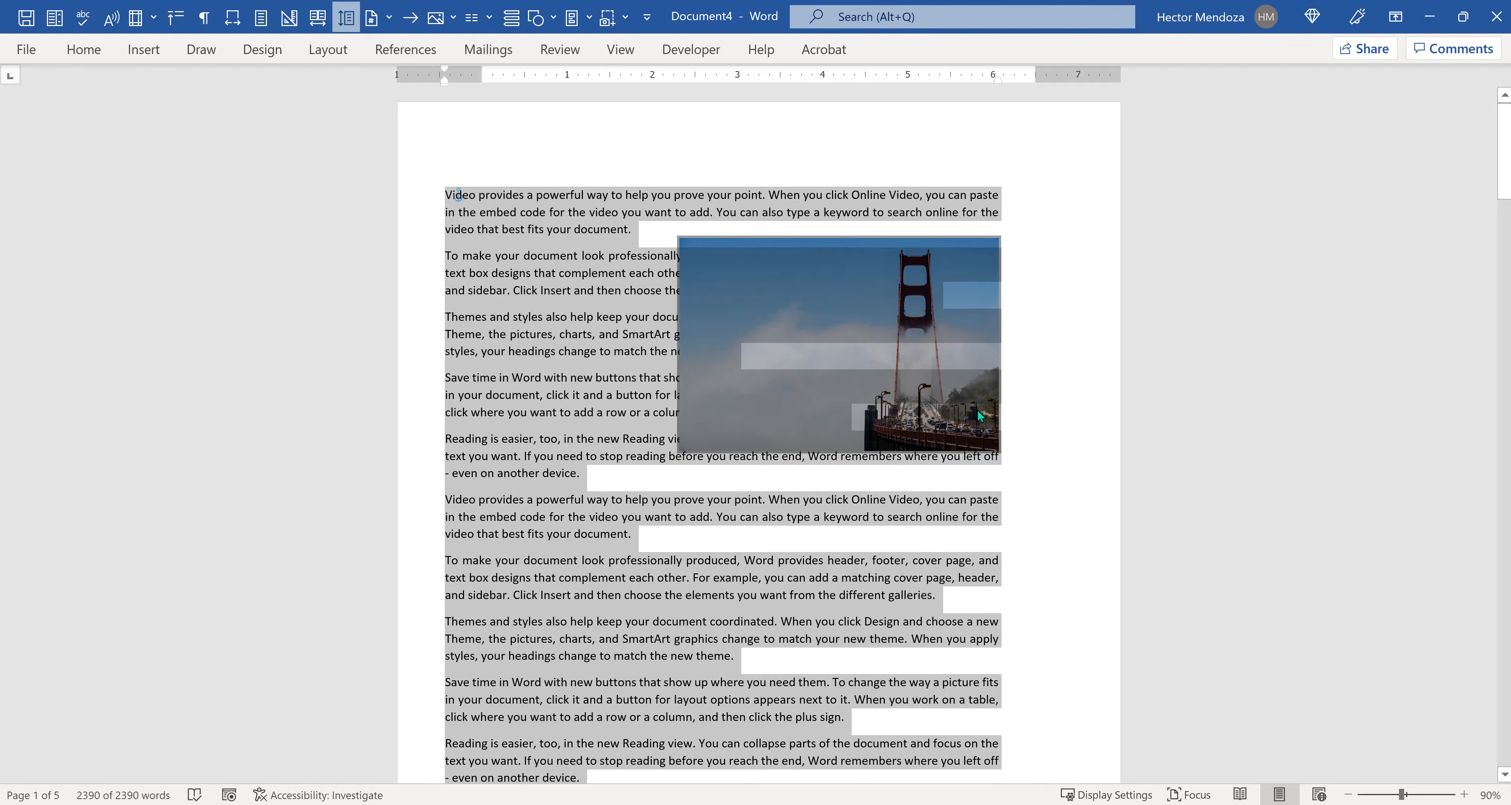
scroll(976, 411, down, 3)
scroll(976, 410, up, 3)
click(520, 435)
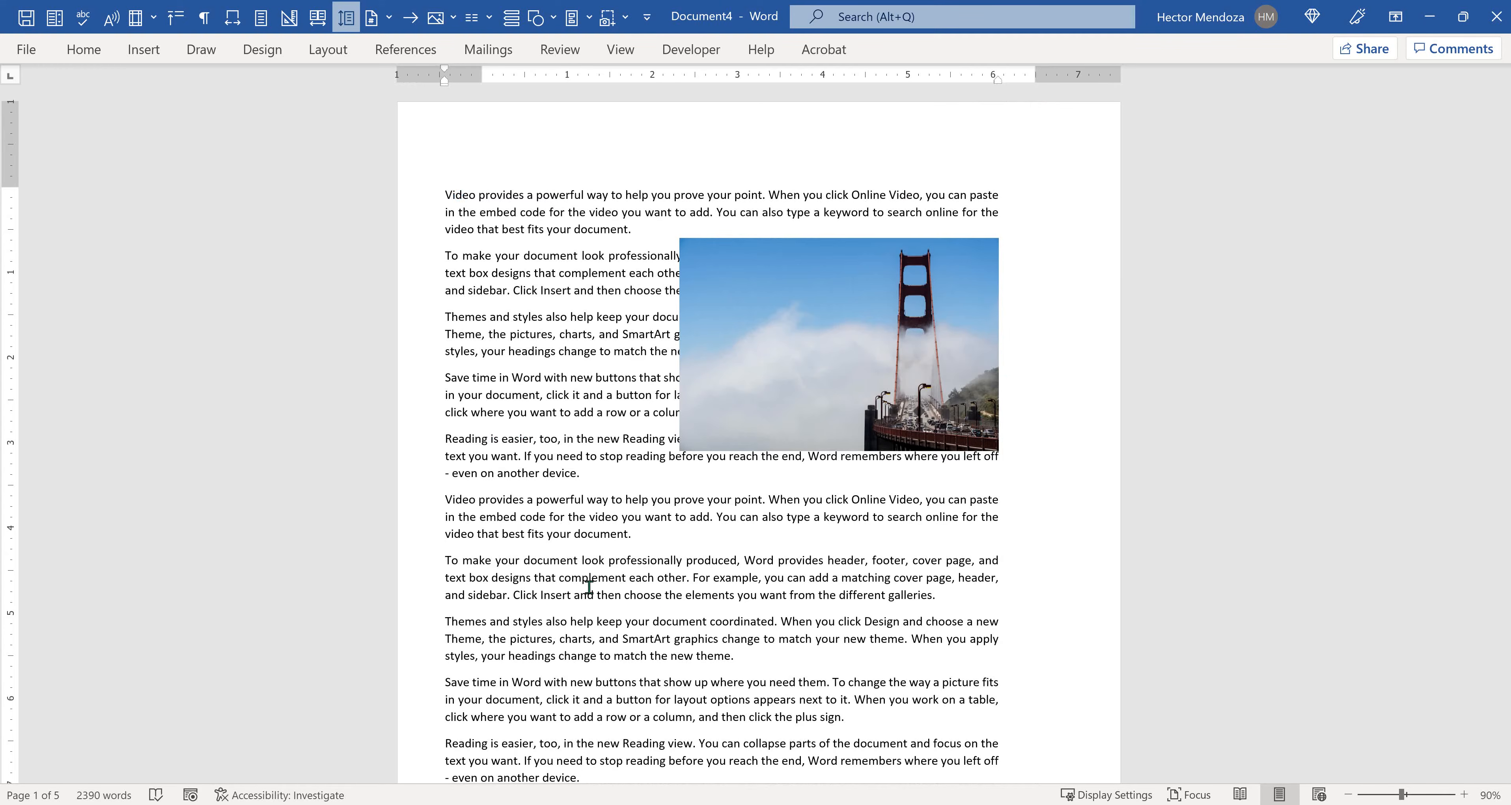
Step: Close the practice document without saving and hide all annotation shapes in "The basics of the Word window.docx"
click(1497, 17)
click(832, 522)
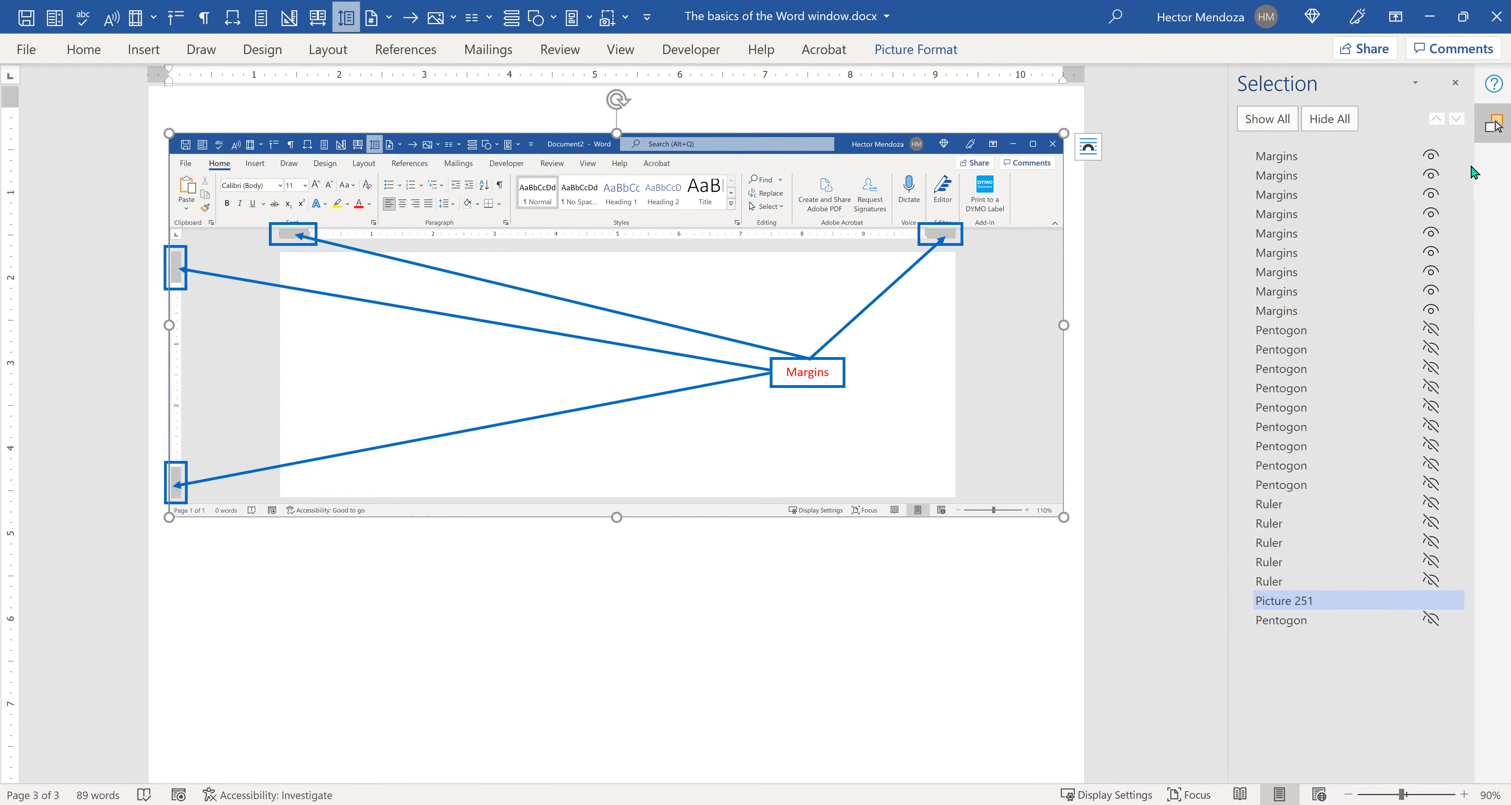
click(1331, 119)
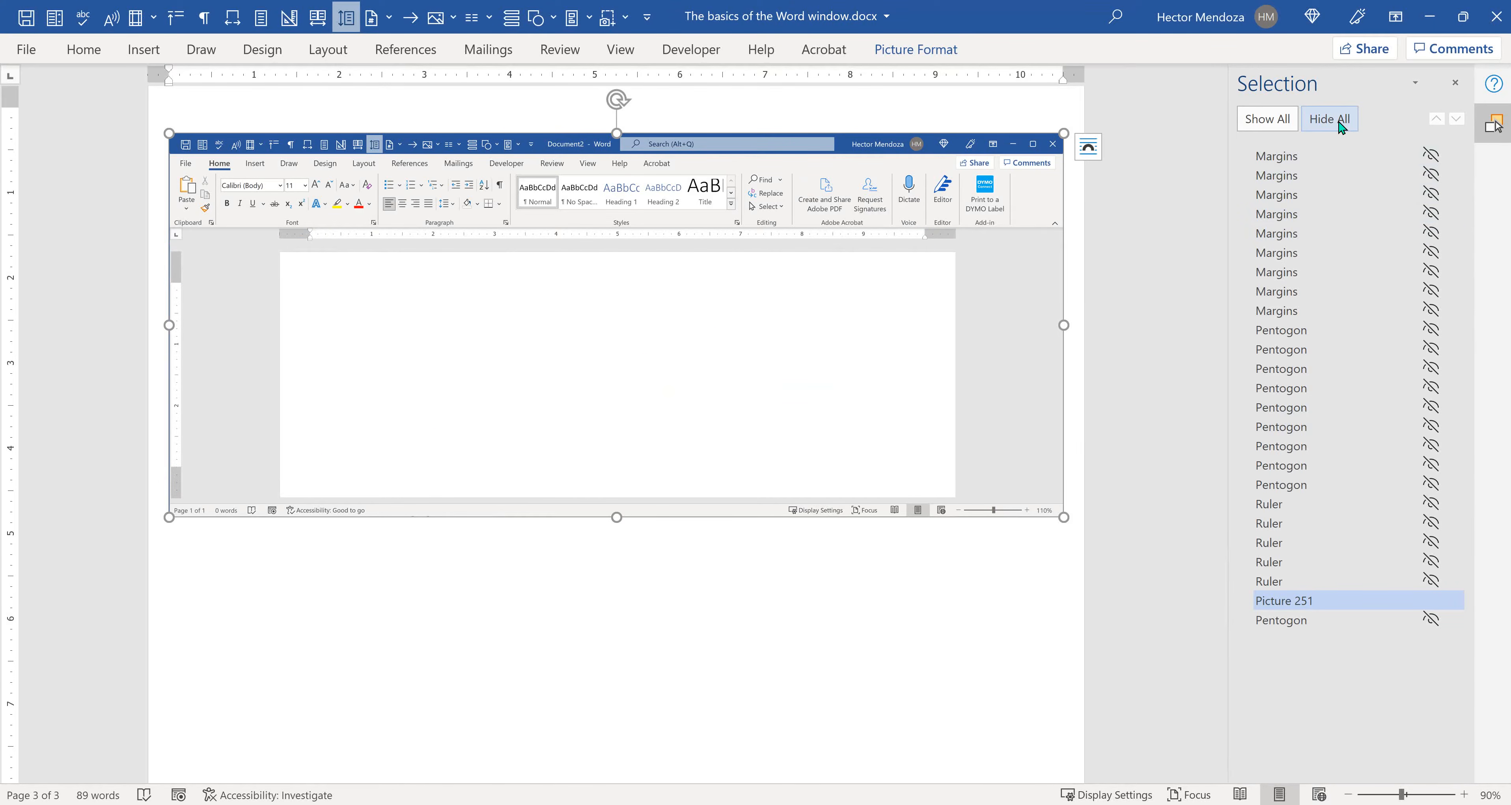
Step: Show all five "Ruler" annotation shapes over the Word window picture on page 3
click(1280, 507)
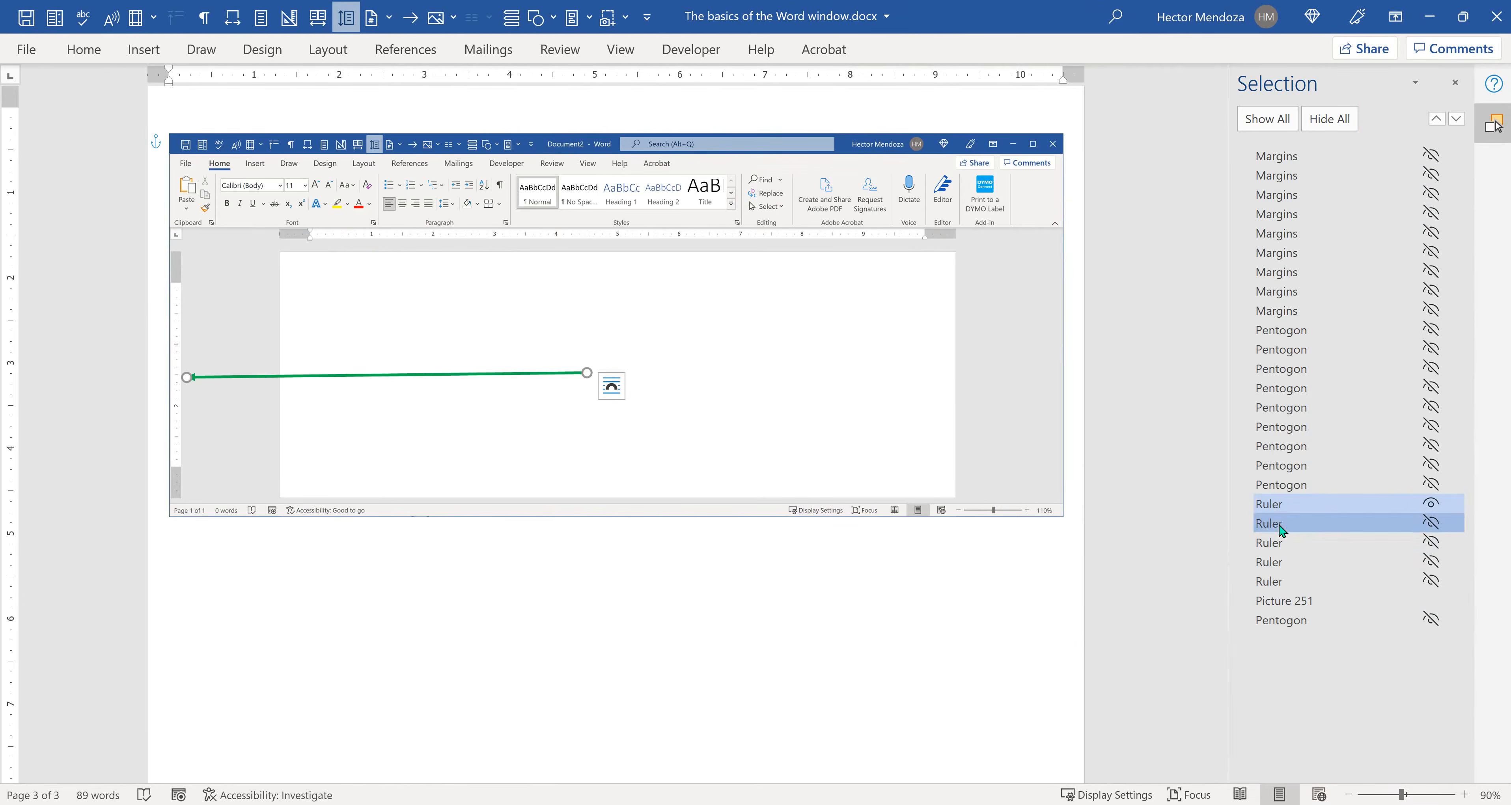
click(1280, 524)
click(1273, 543)
click(1271, 562)
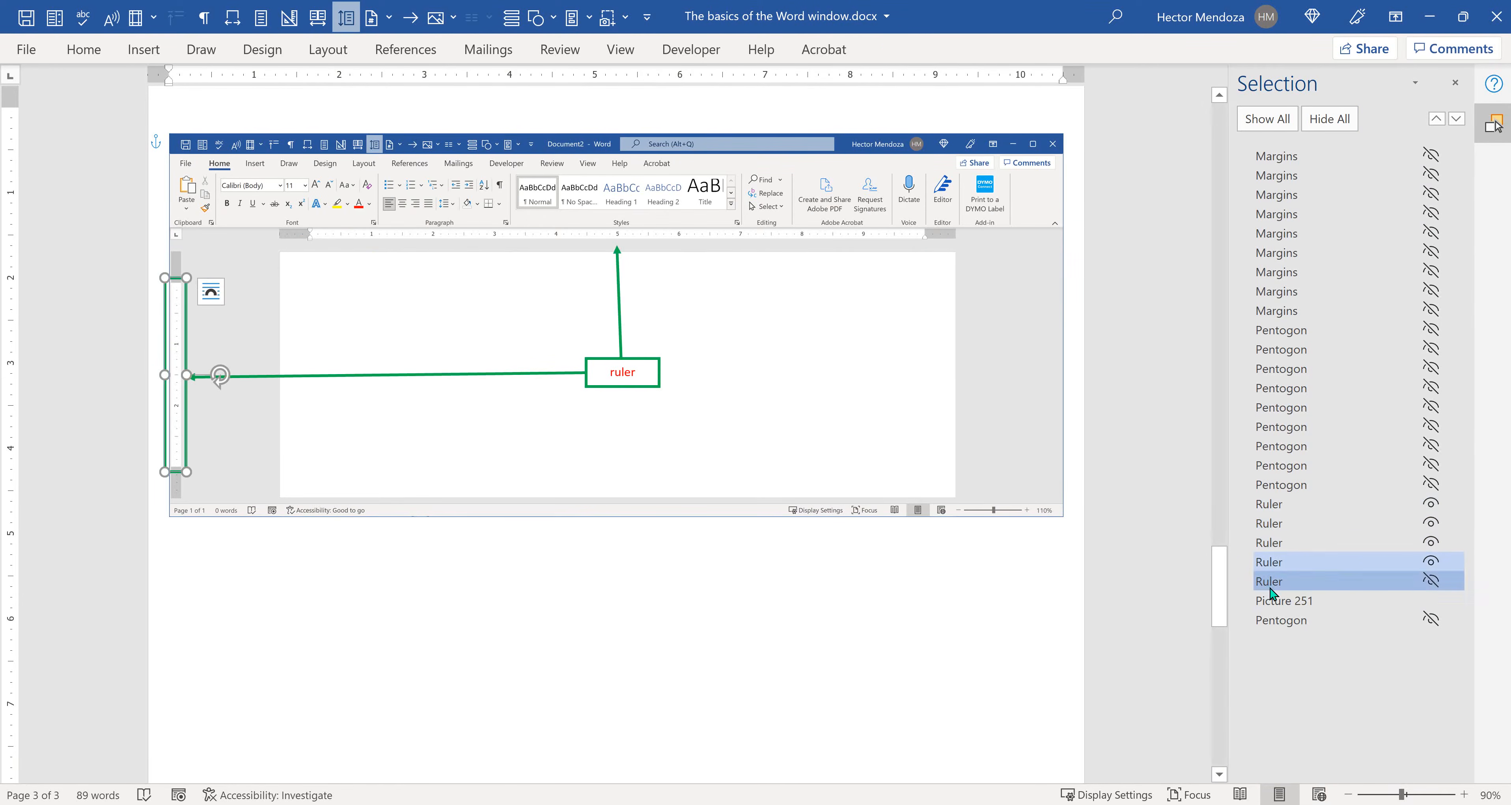
click(1269, 584)
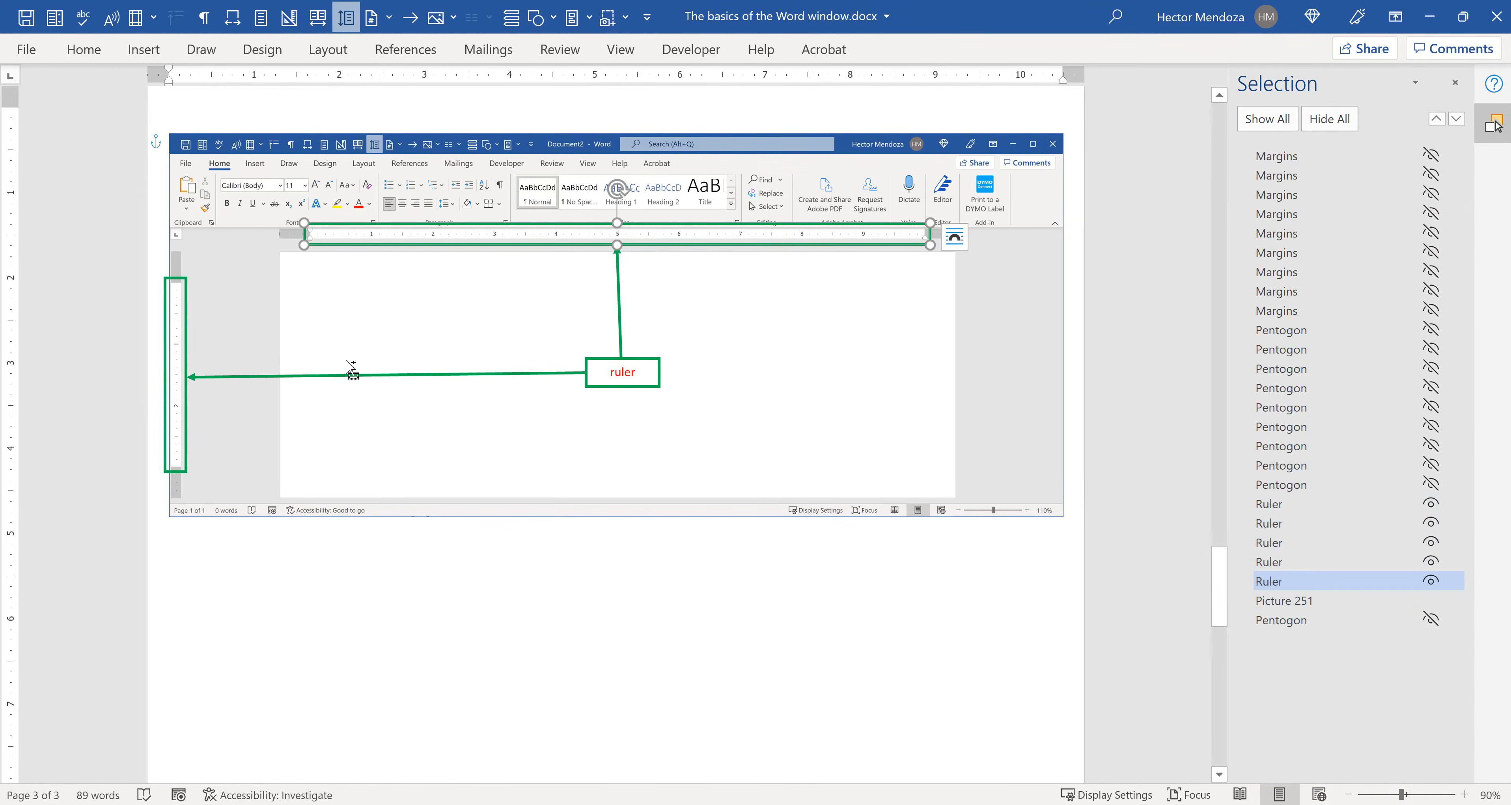
scroll(351, 370, up, 4)
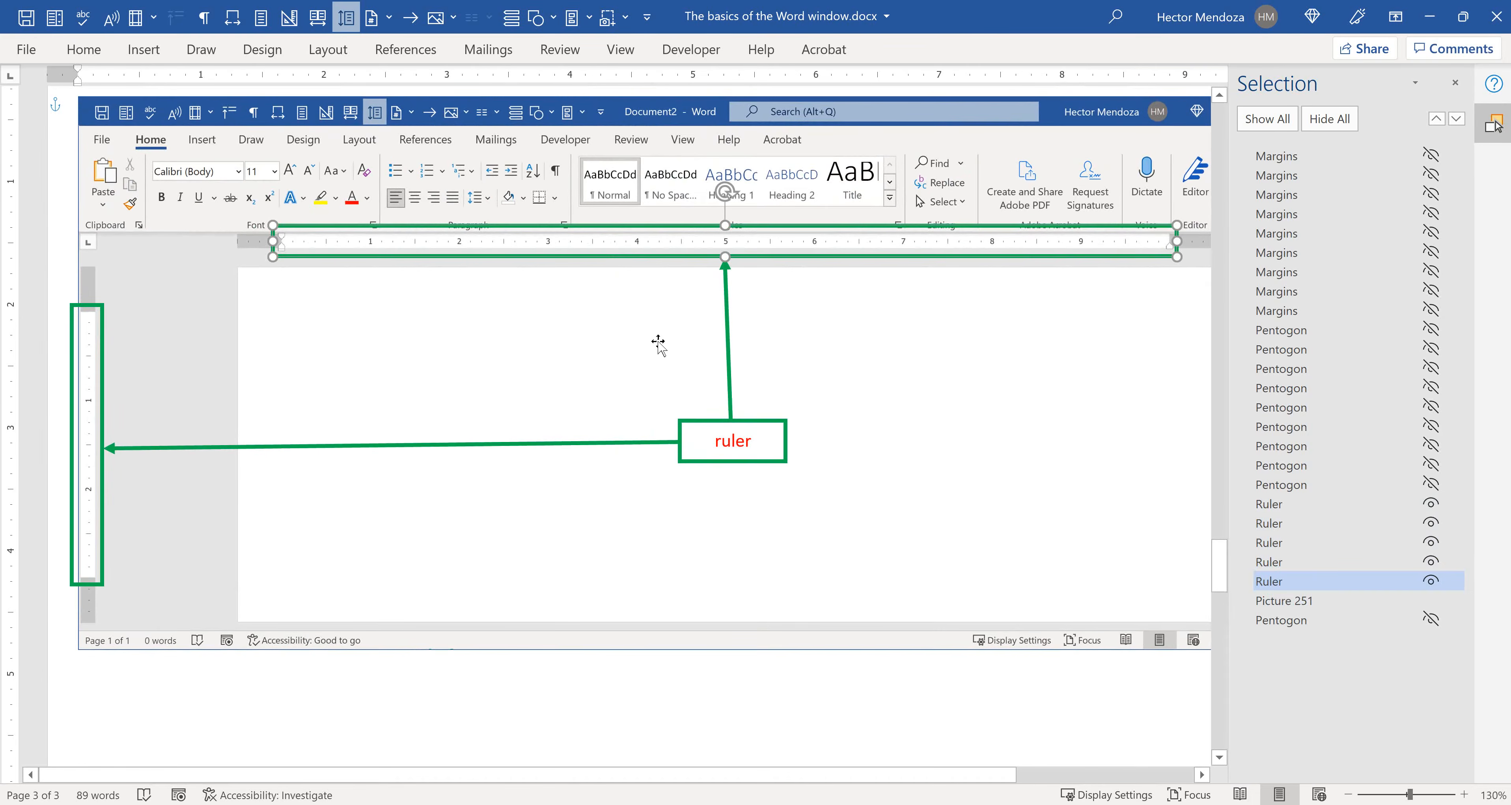
Step: Deselect the ruler annotation shape and switch to the open document "Video provides a powerful way to help you prove your point"
scroll(659, 343, down, 1)
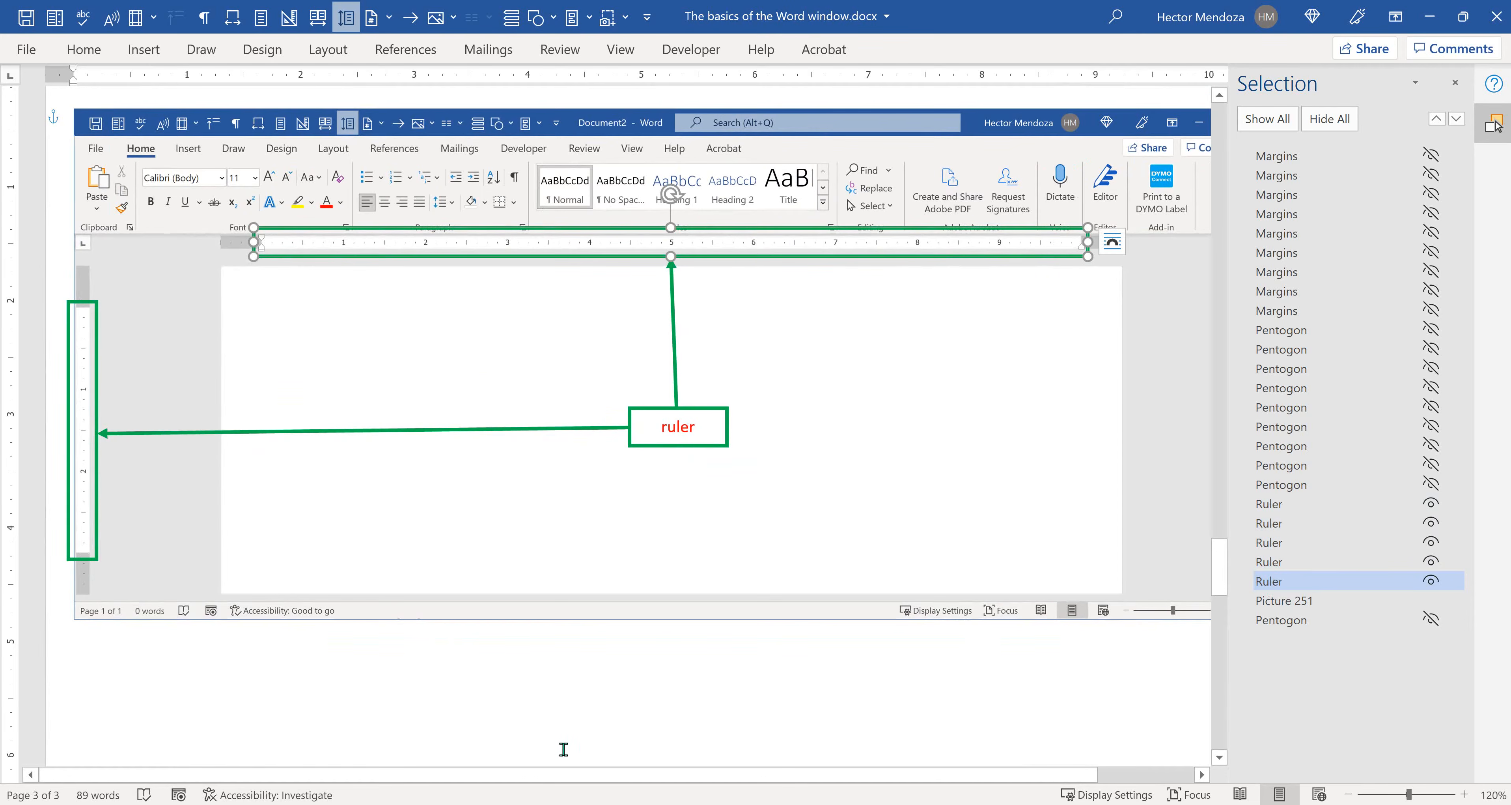
click(556, 727)
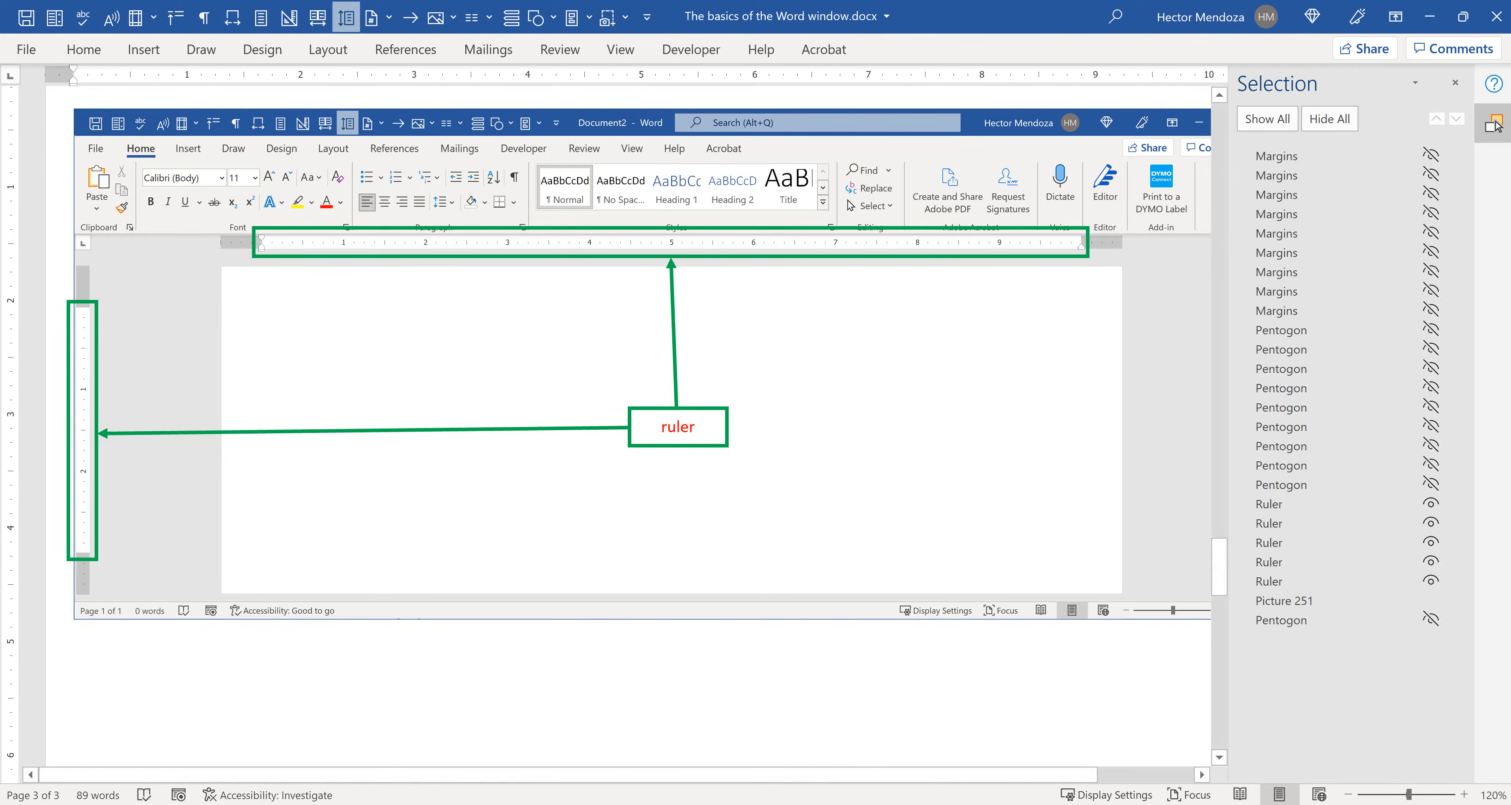
key(alt+Tab)
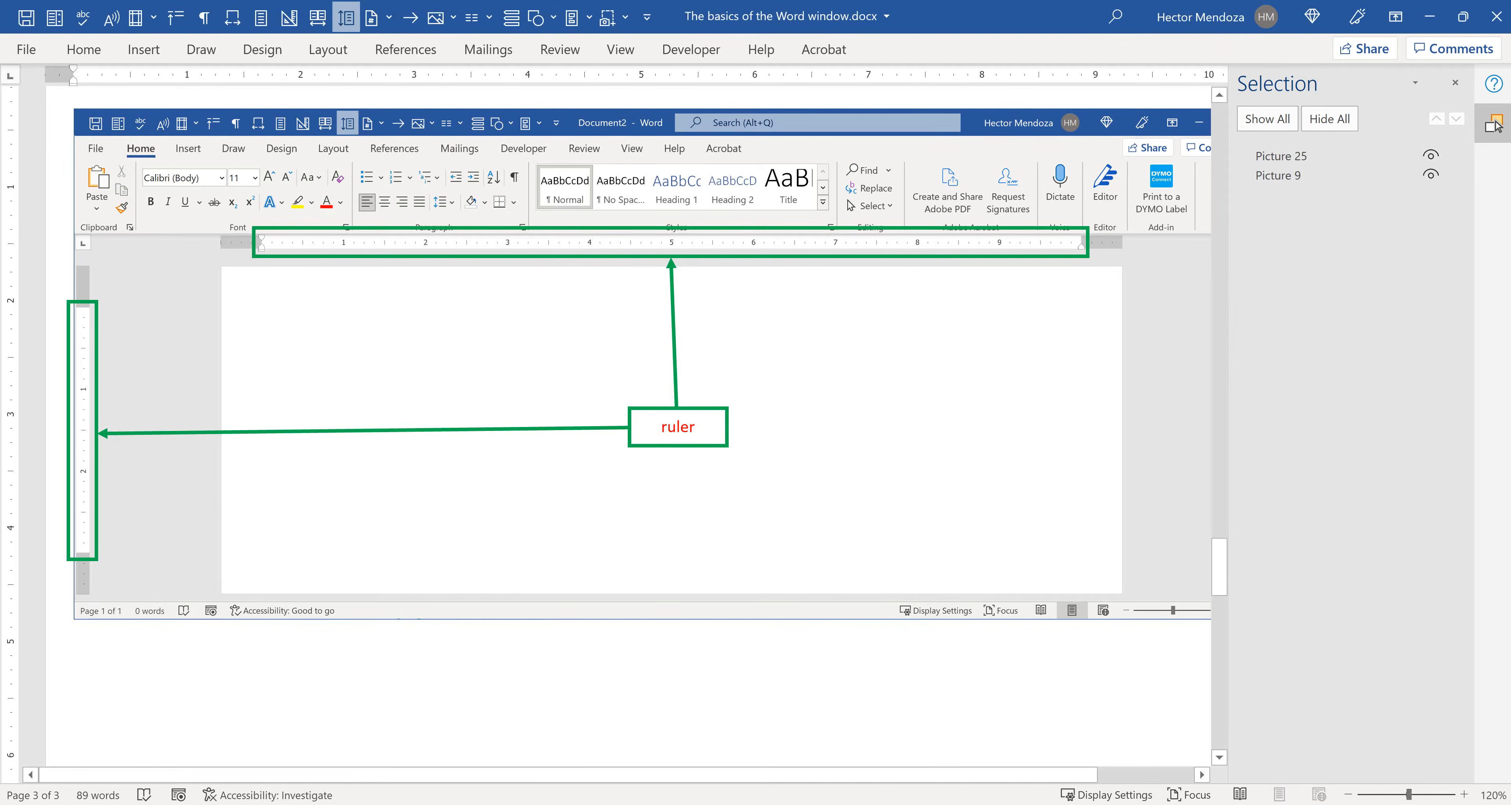
key(alt+Tab)
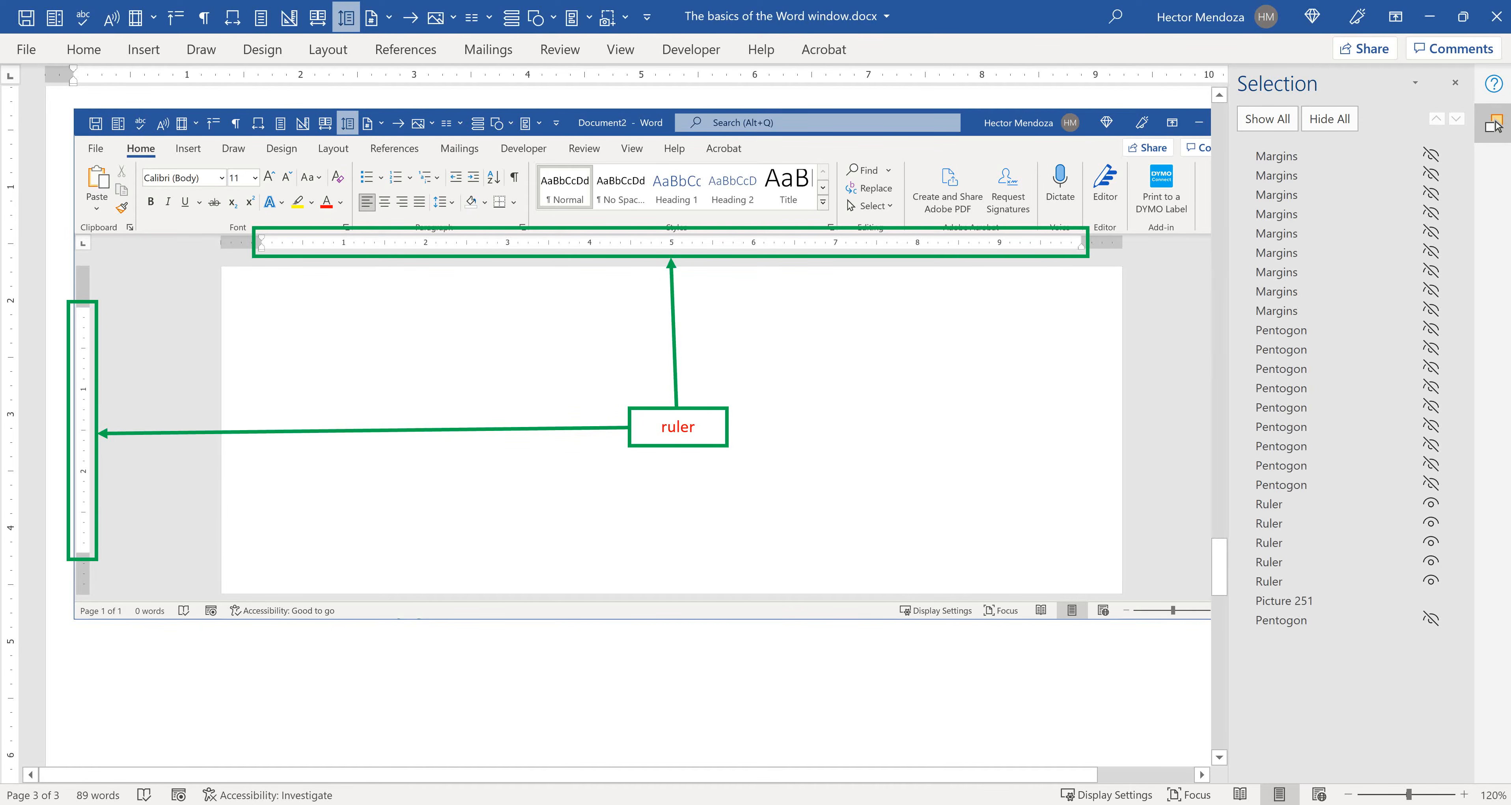
key(alt+Tab)
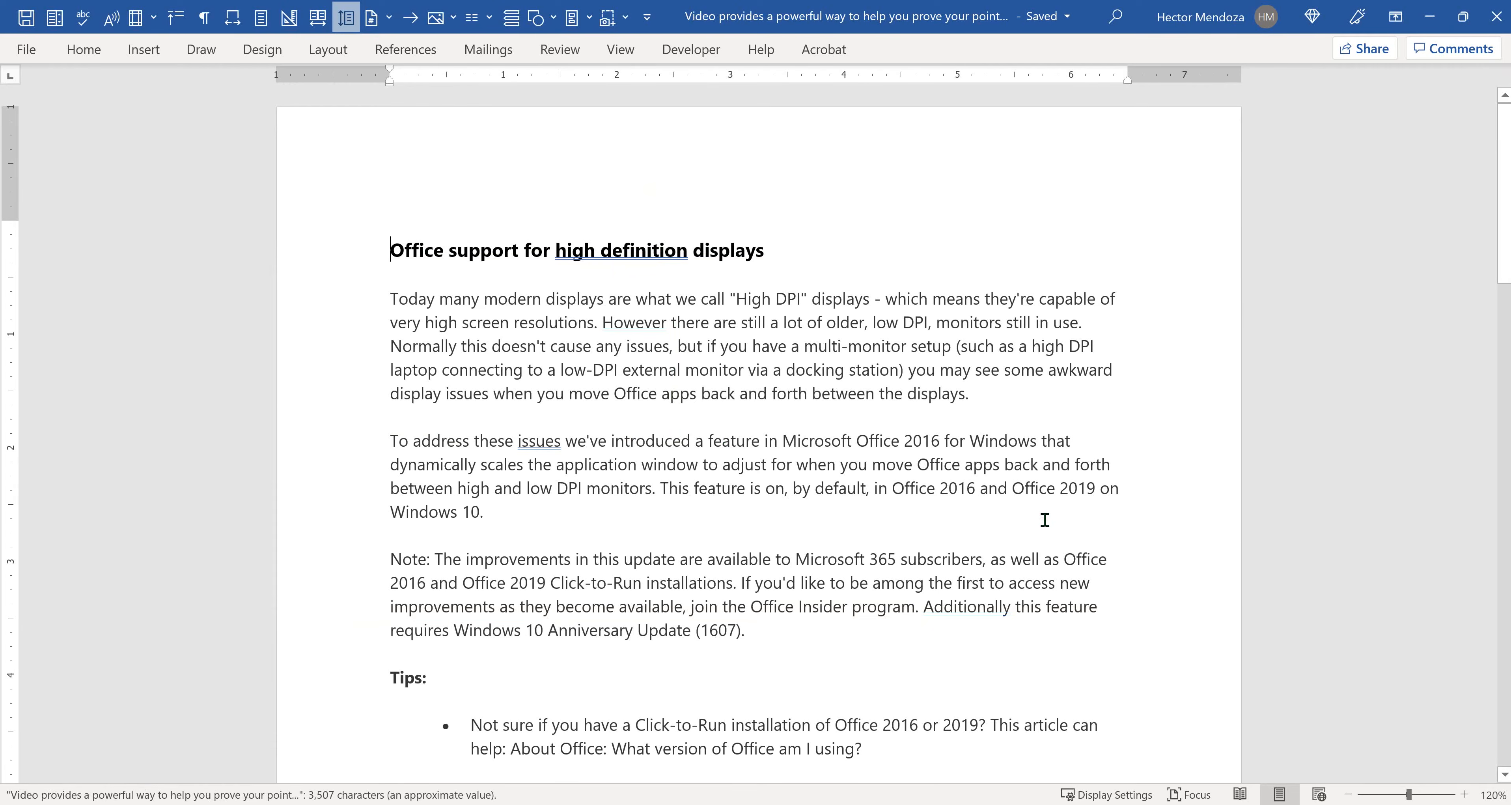
Step: Keep the ribbon permanently displayed with the Home commands and place the cursor in the first paragraph under the heading
scroll(902, 510, down, 2)
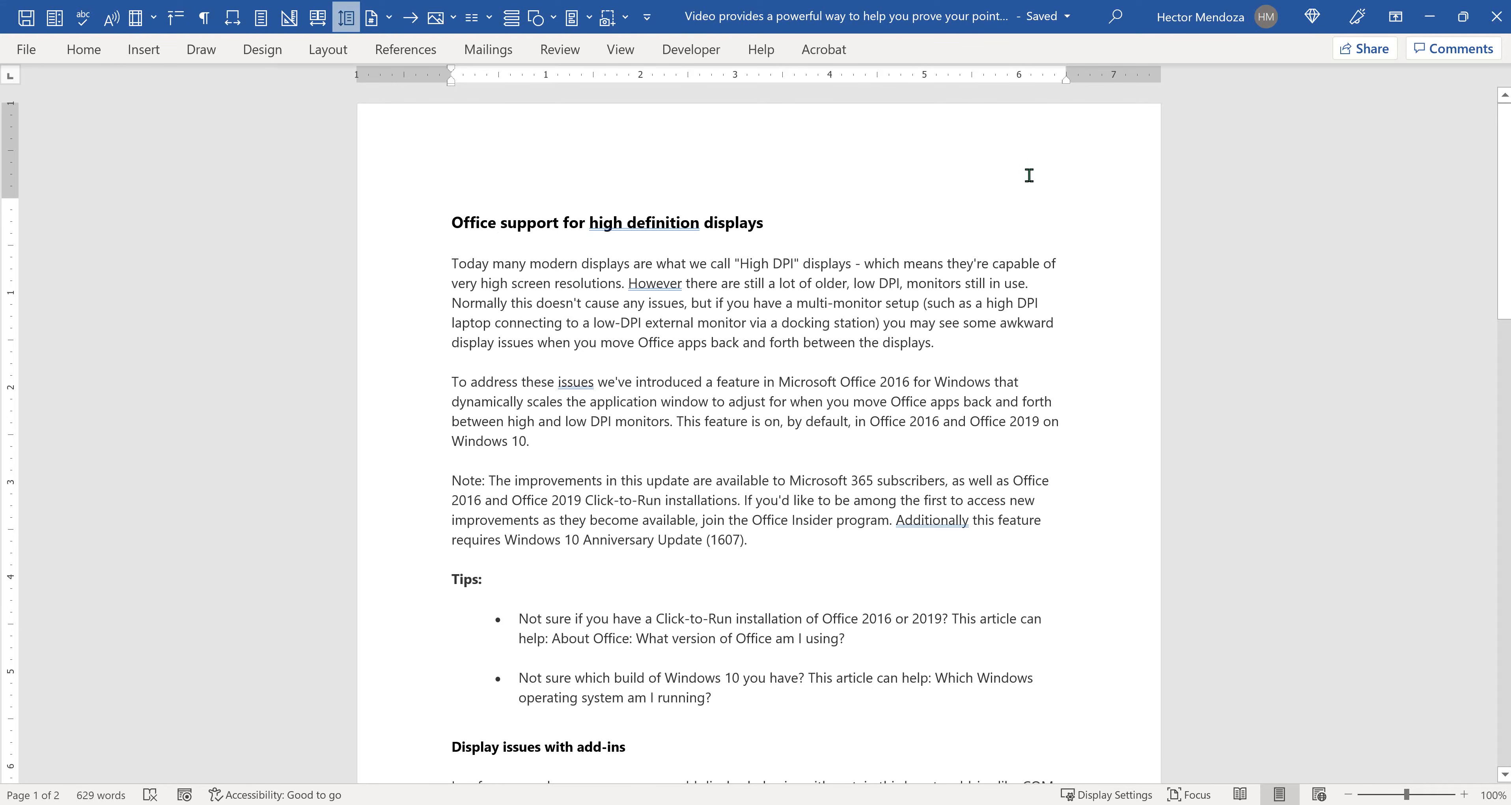
click(84, 52)
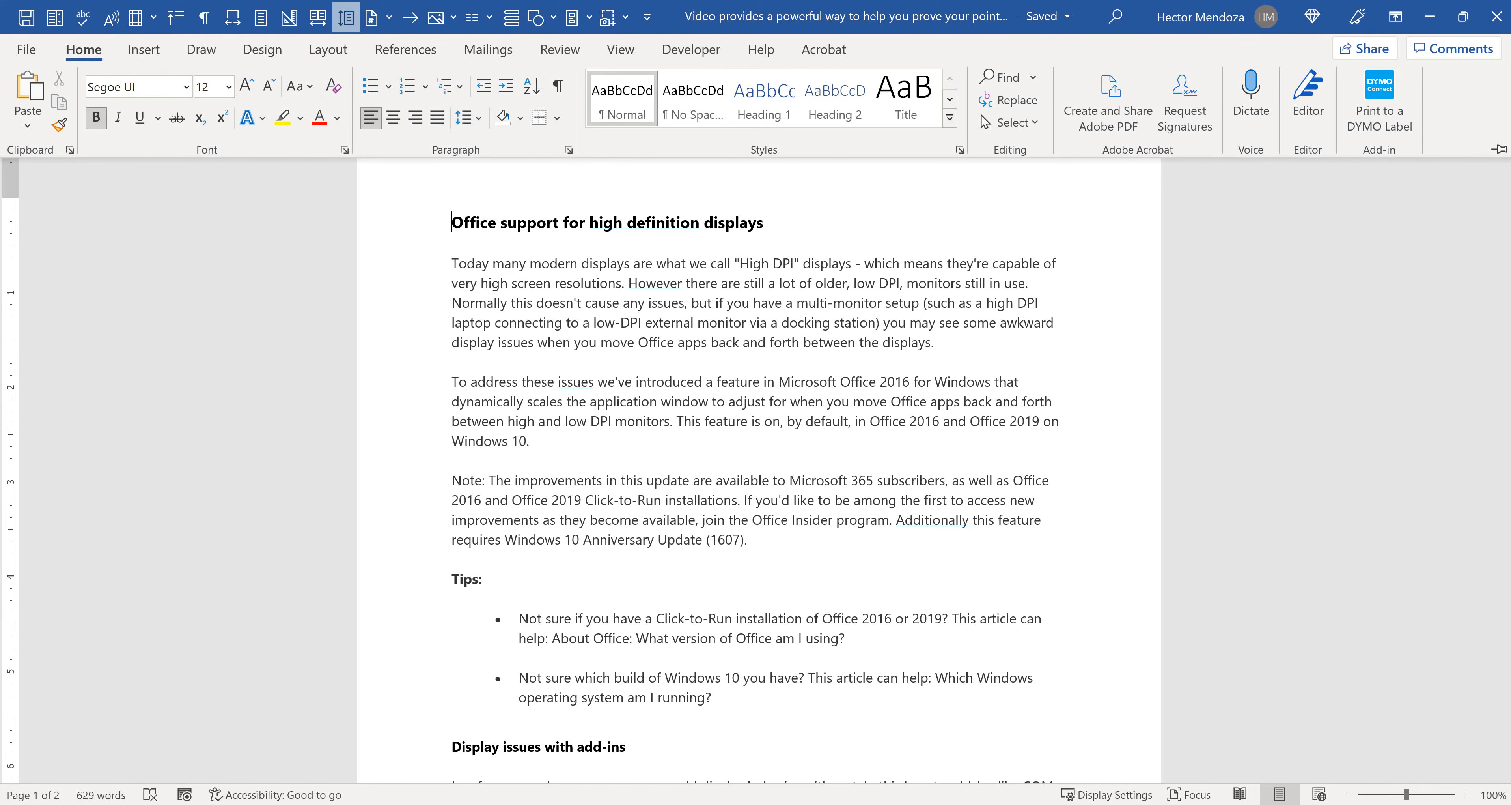
click(1498, 150)
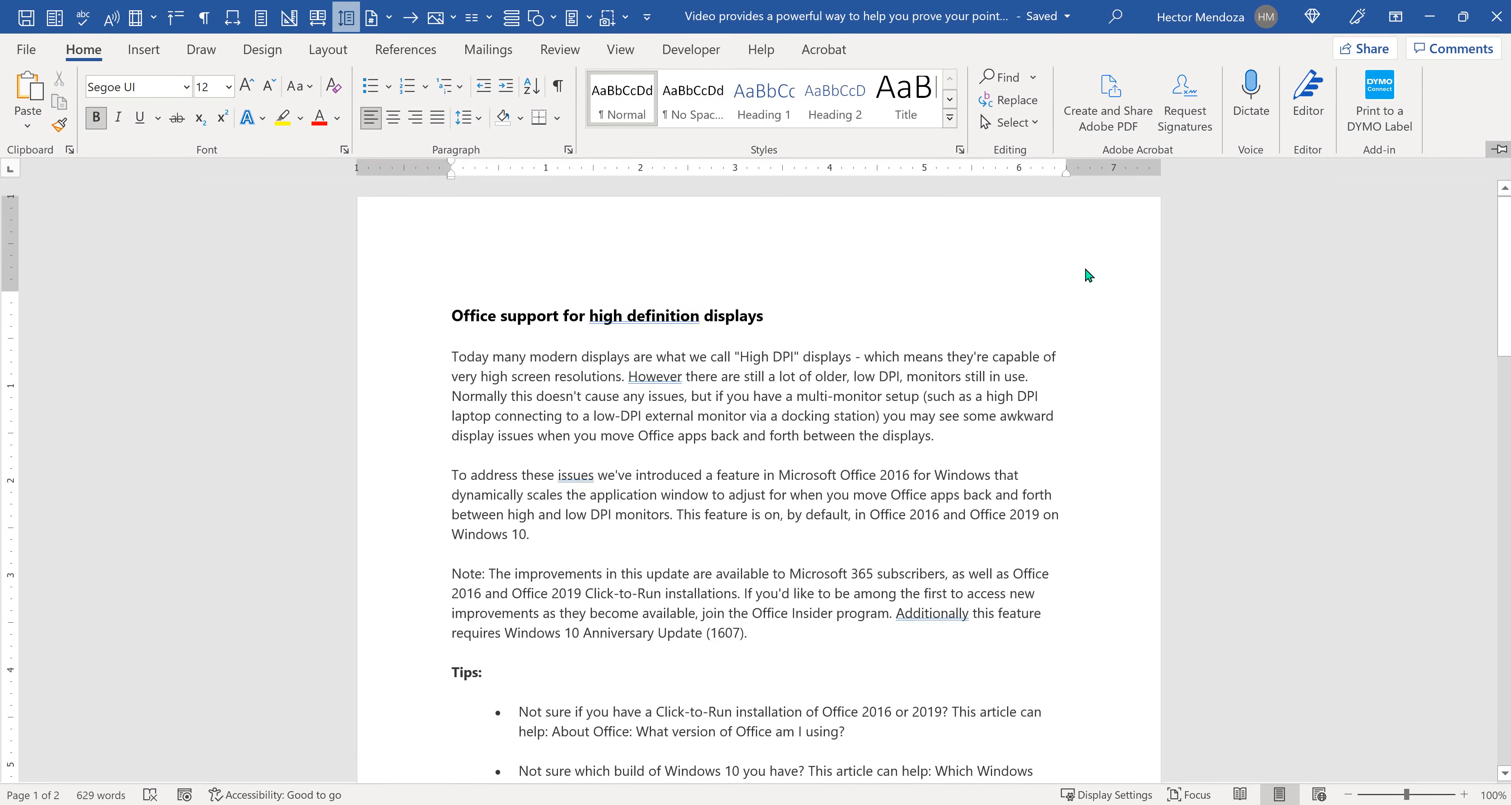
click(693, 408)
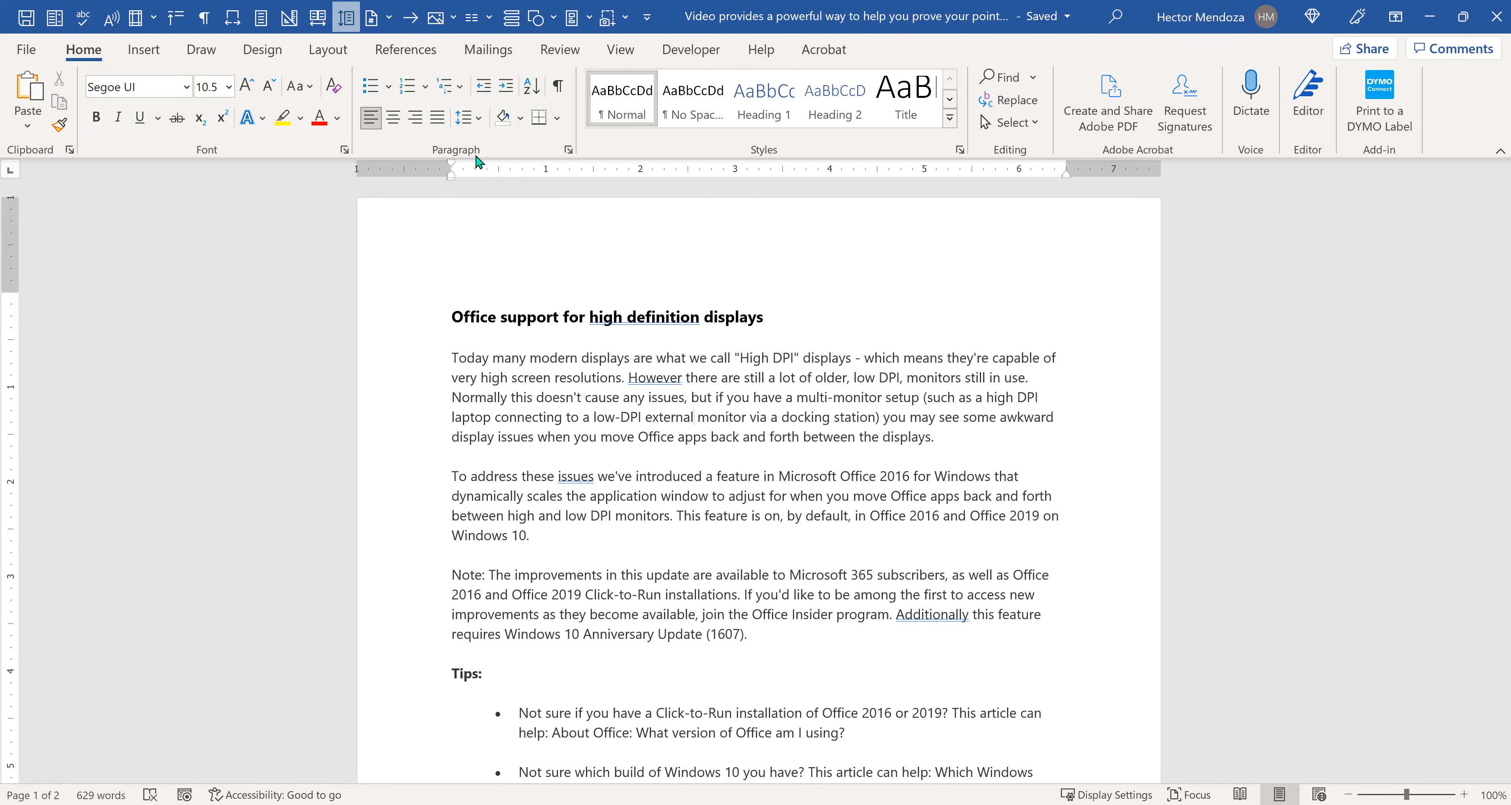
Step: Examine the ribbon's Insert commands and the document text below them, and return to the Home commands
click(146, 52)
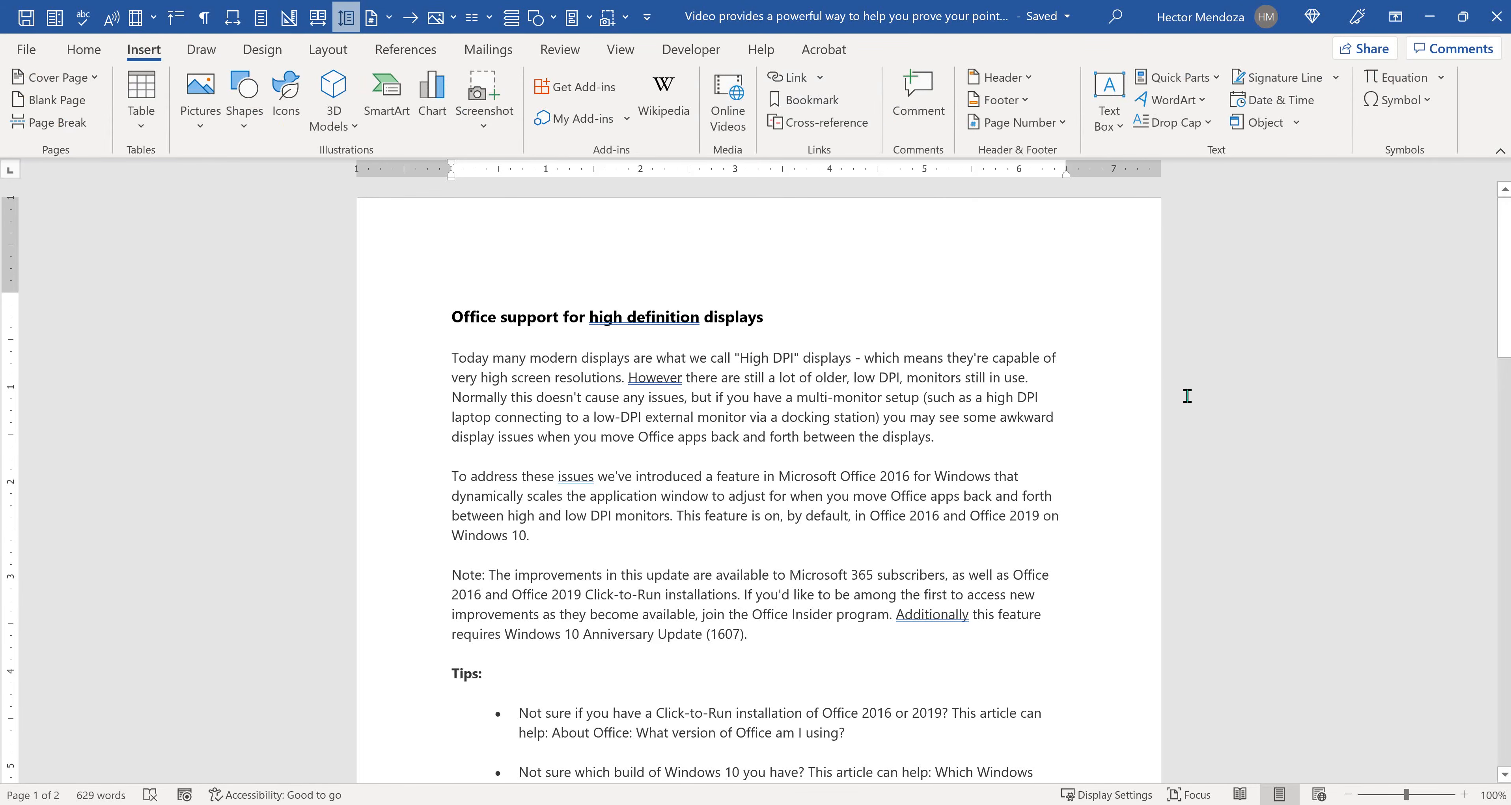
scroll(1209, 405, down, 5)
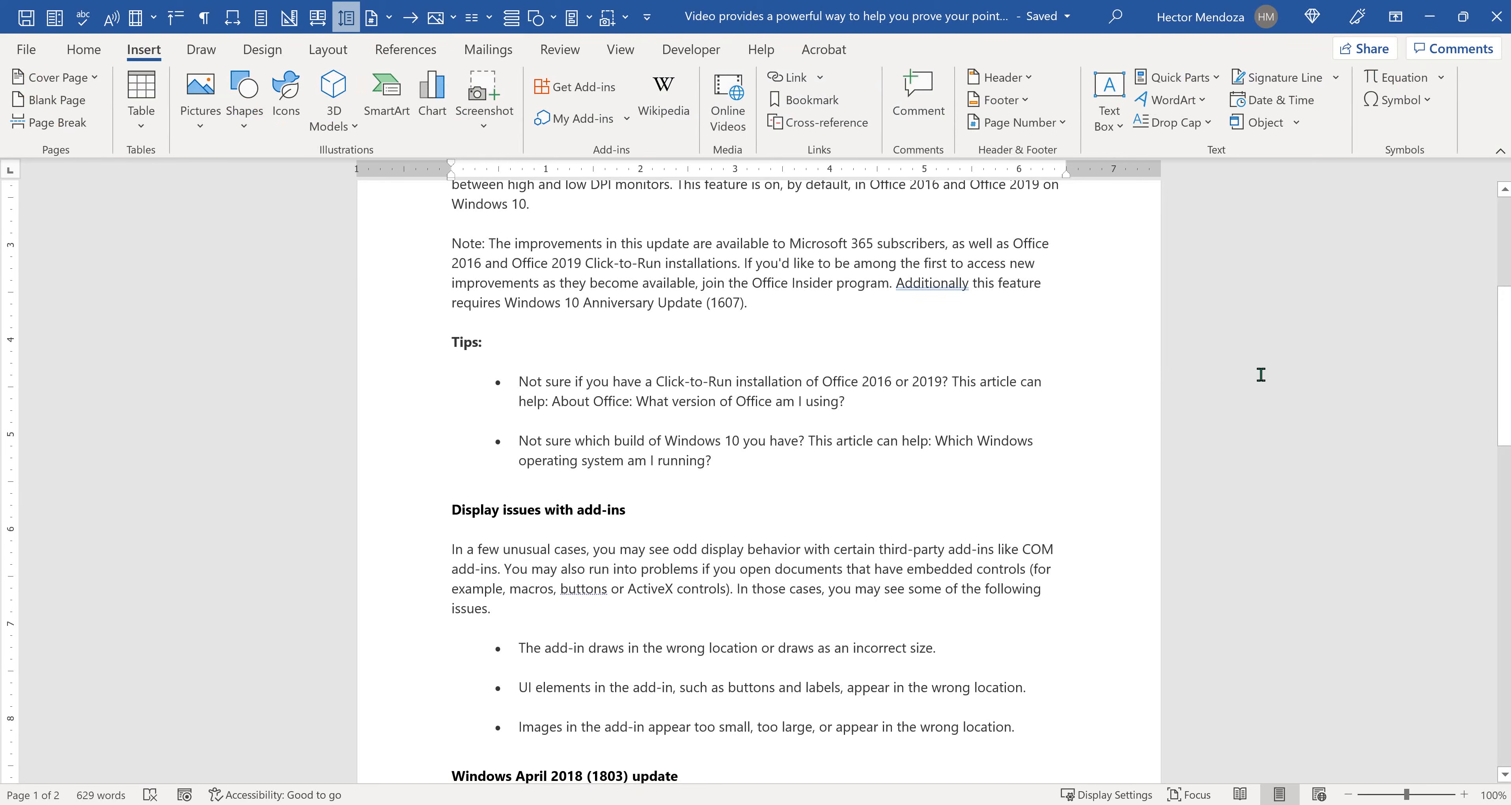
scroll(1263, 373, up, 5)
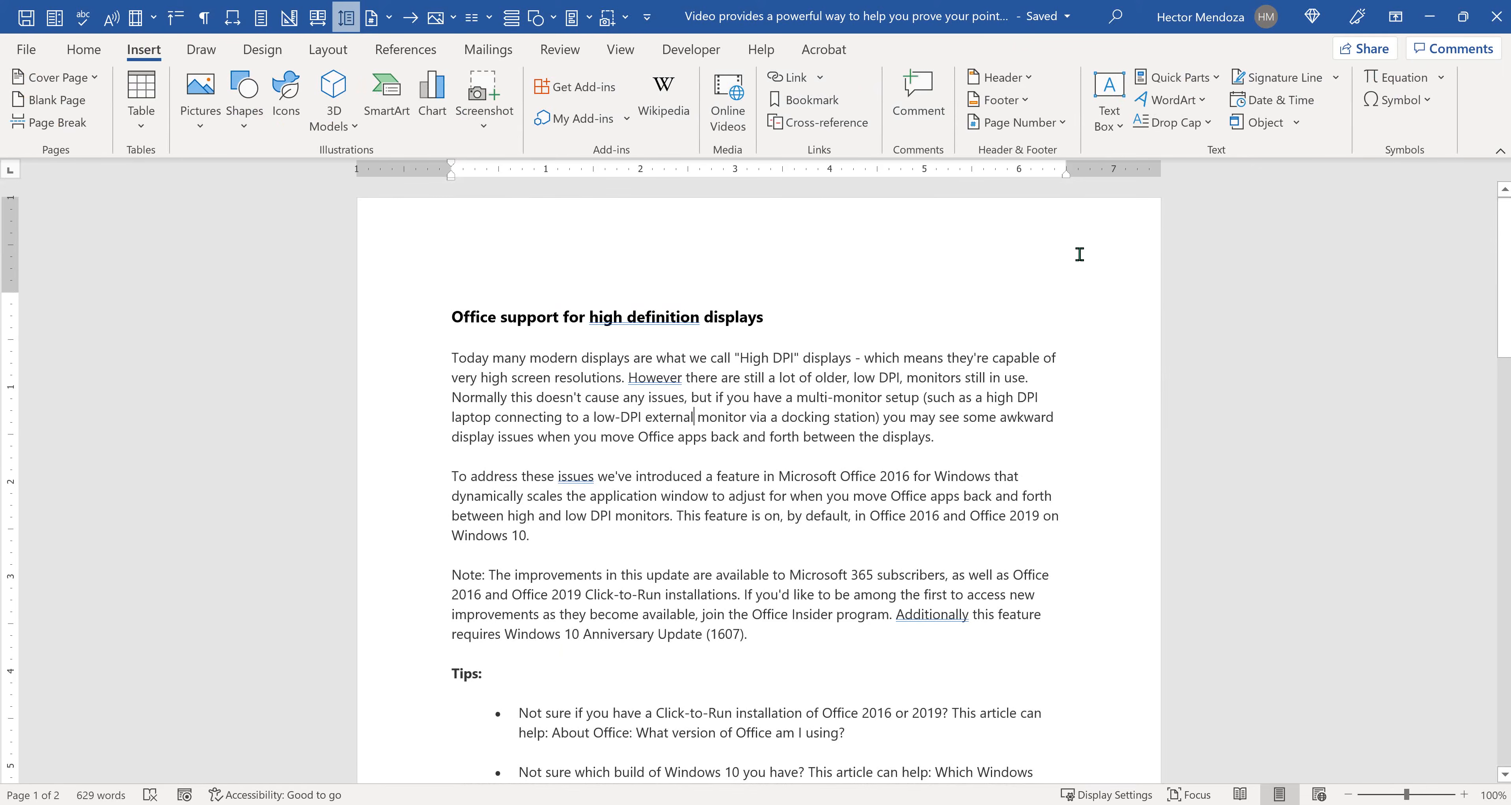
scroll(953, 403, down, 4)
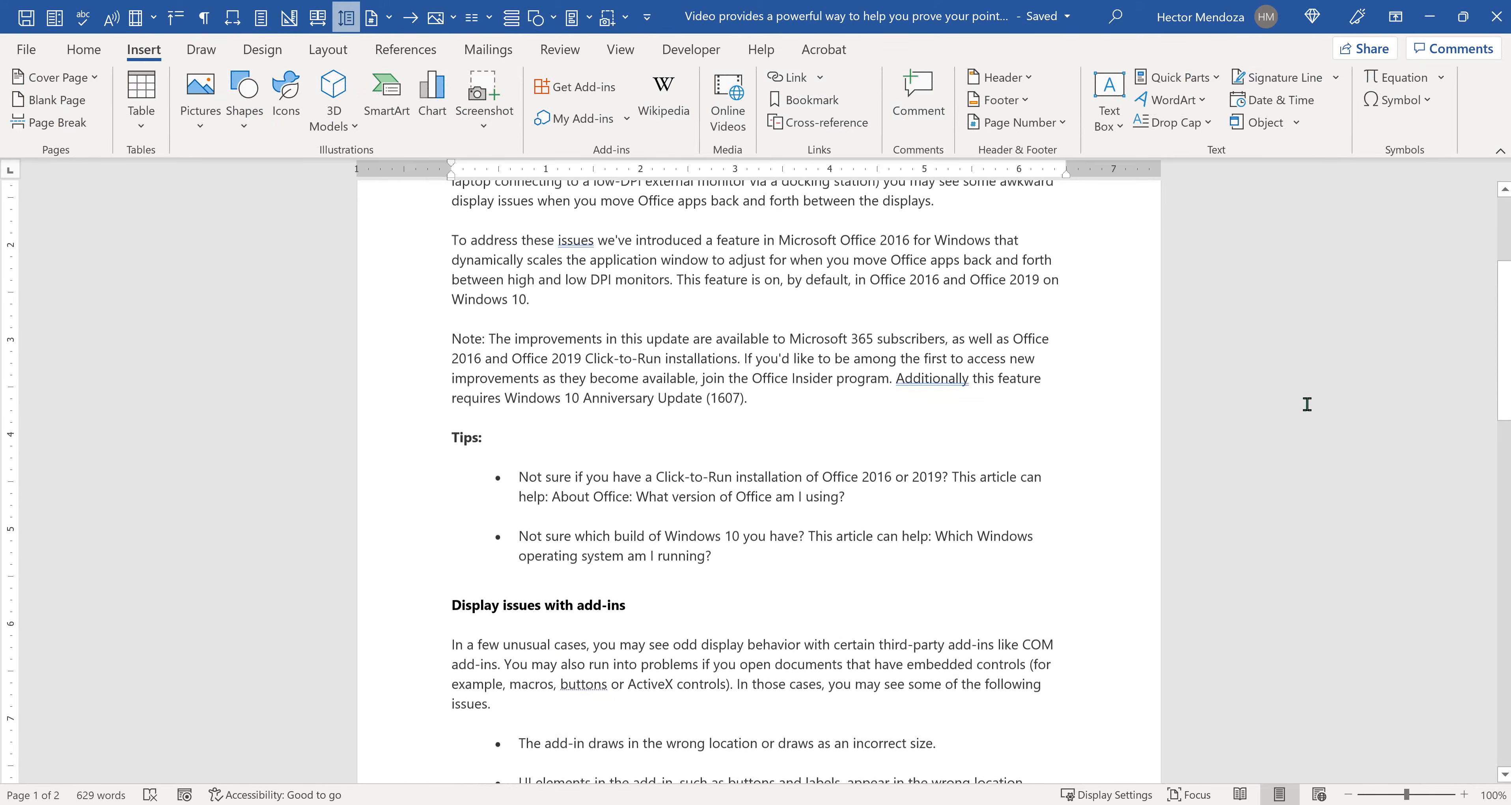
scroll(735, 364, up, 3)
scroll(730, 366, down, 3)
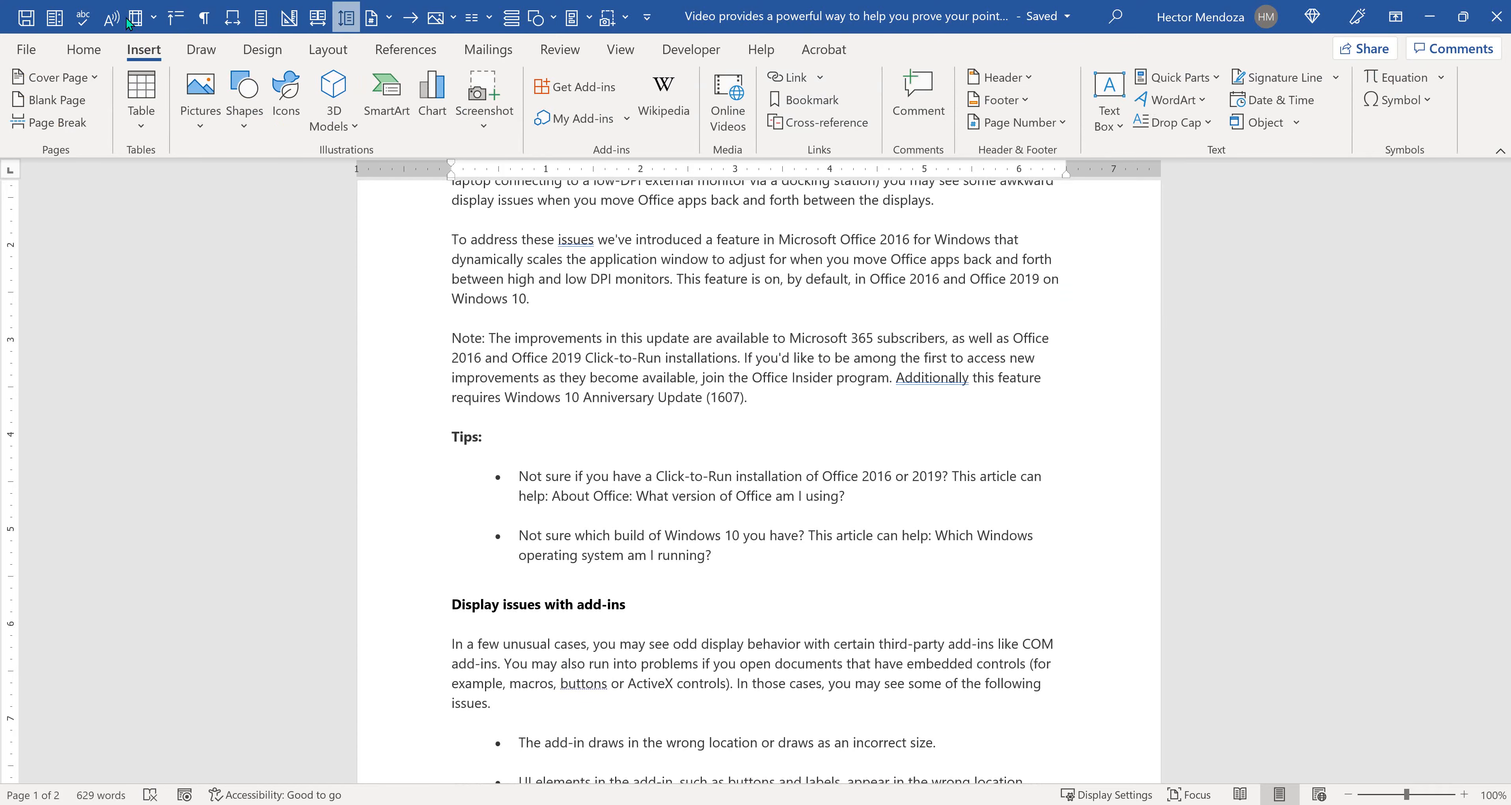
click(82, 52)
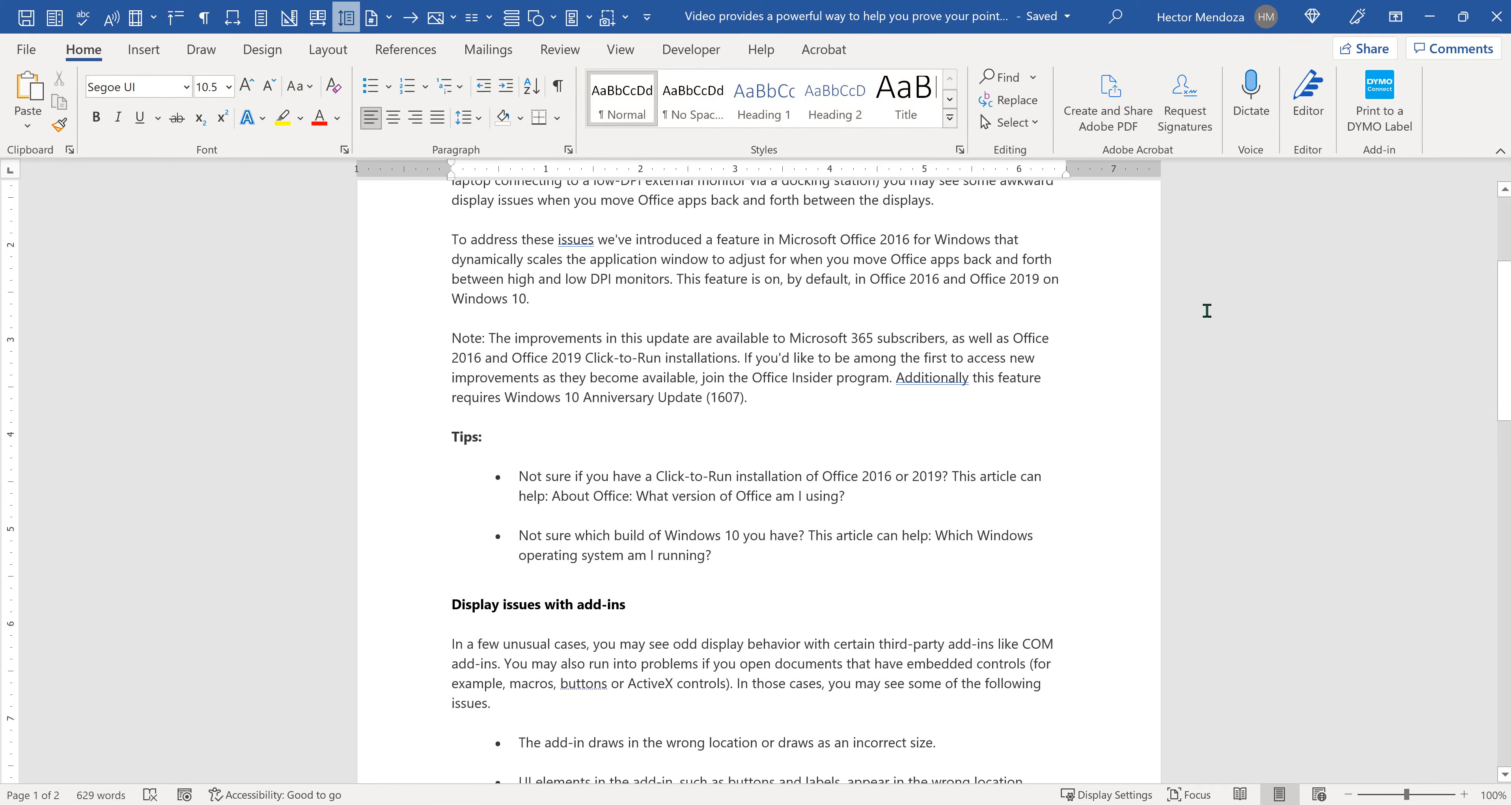
Step: Minimize the sample document and find the Word Options picture on page 2 of "The basics of the Word window.docx"
click(1429, 17)
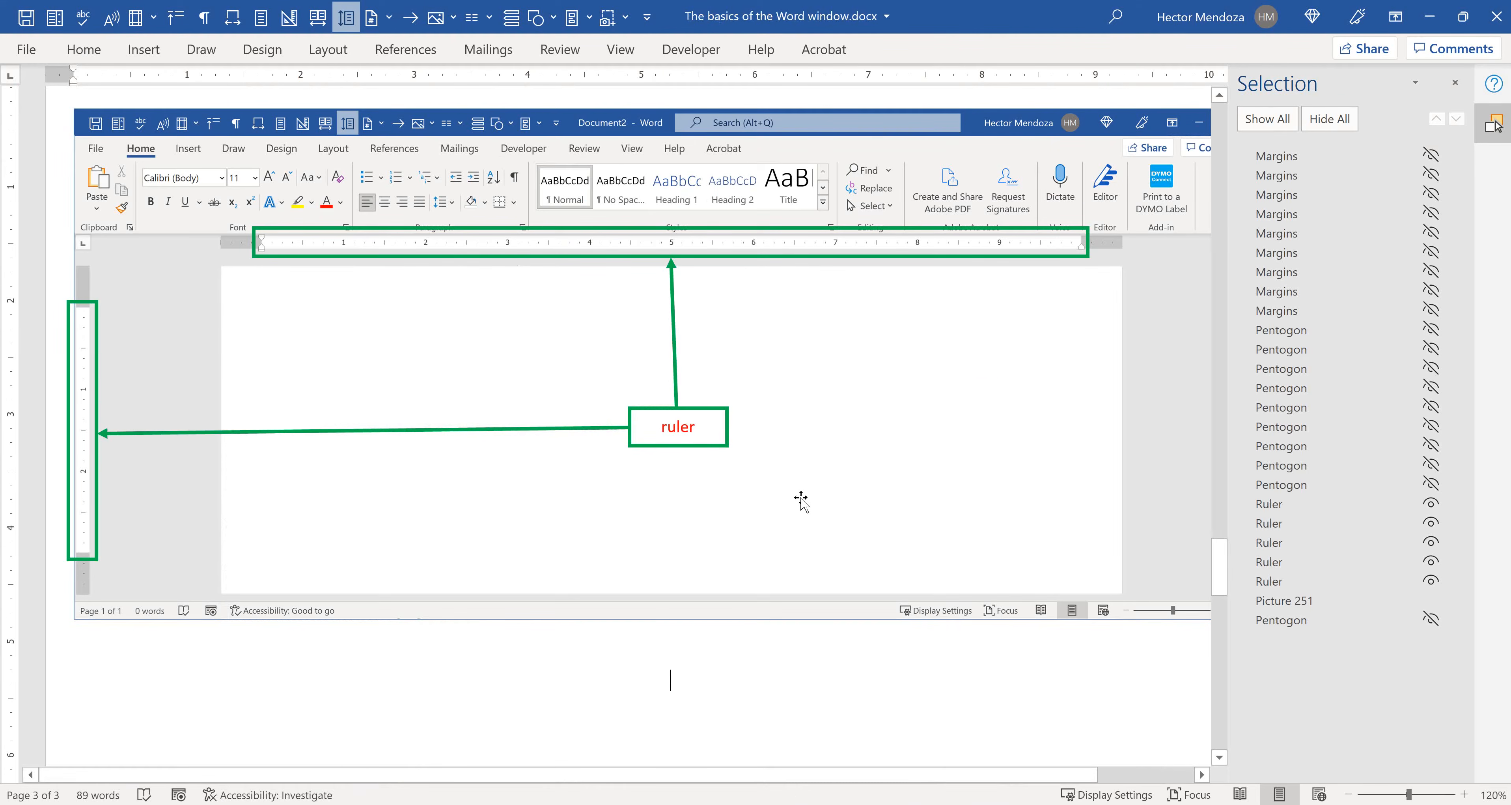
scroll(801, 499, up, 3)
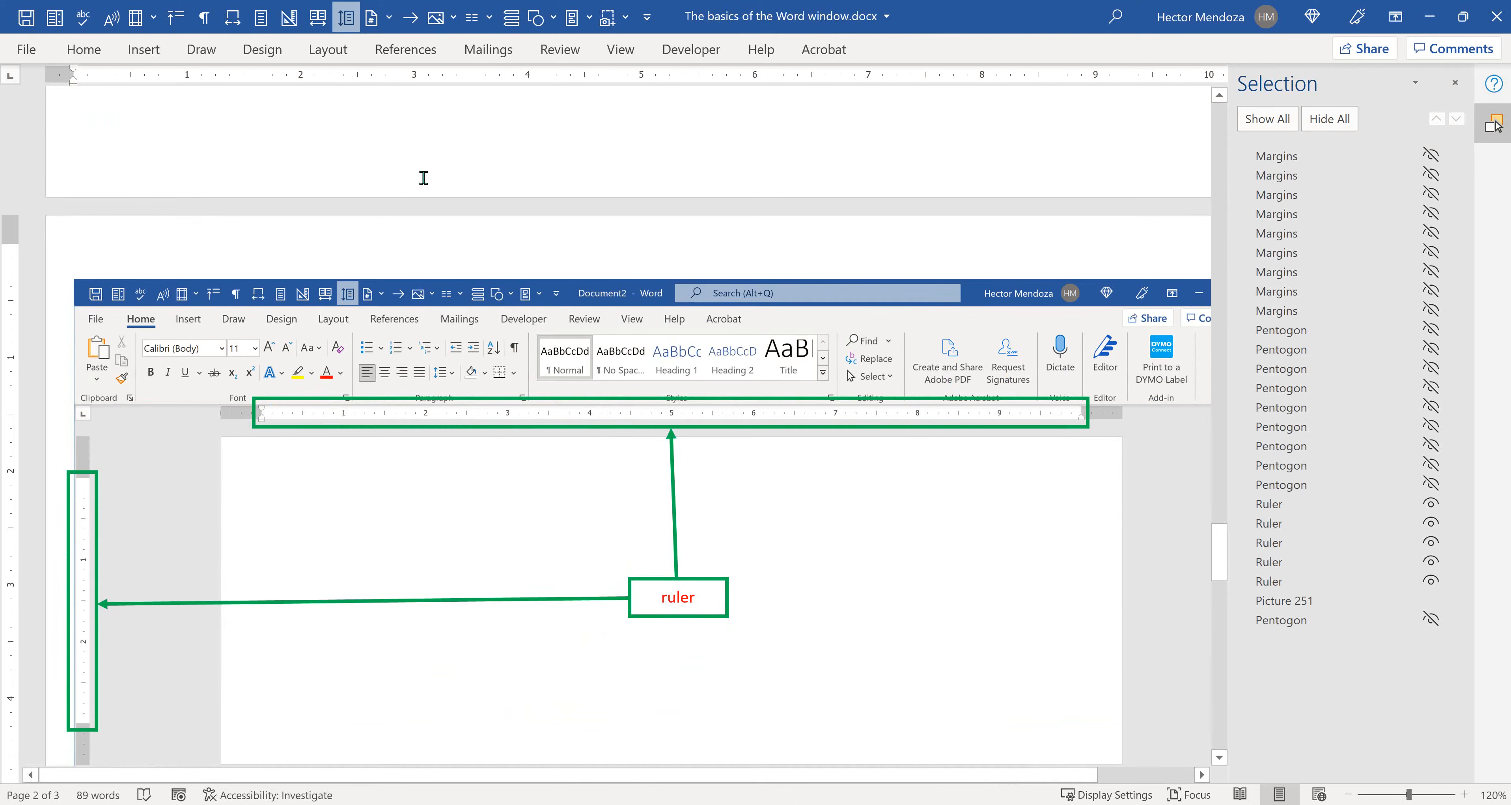
scroll(452, 351, down, 15)
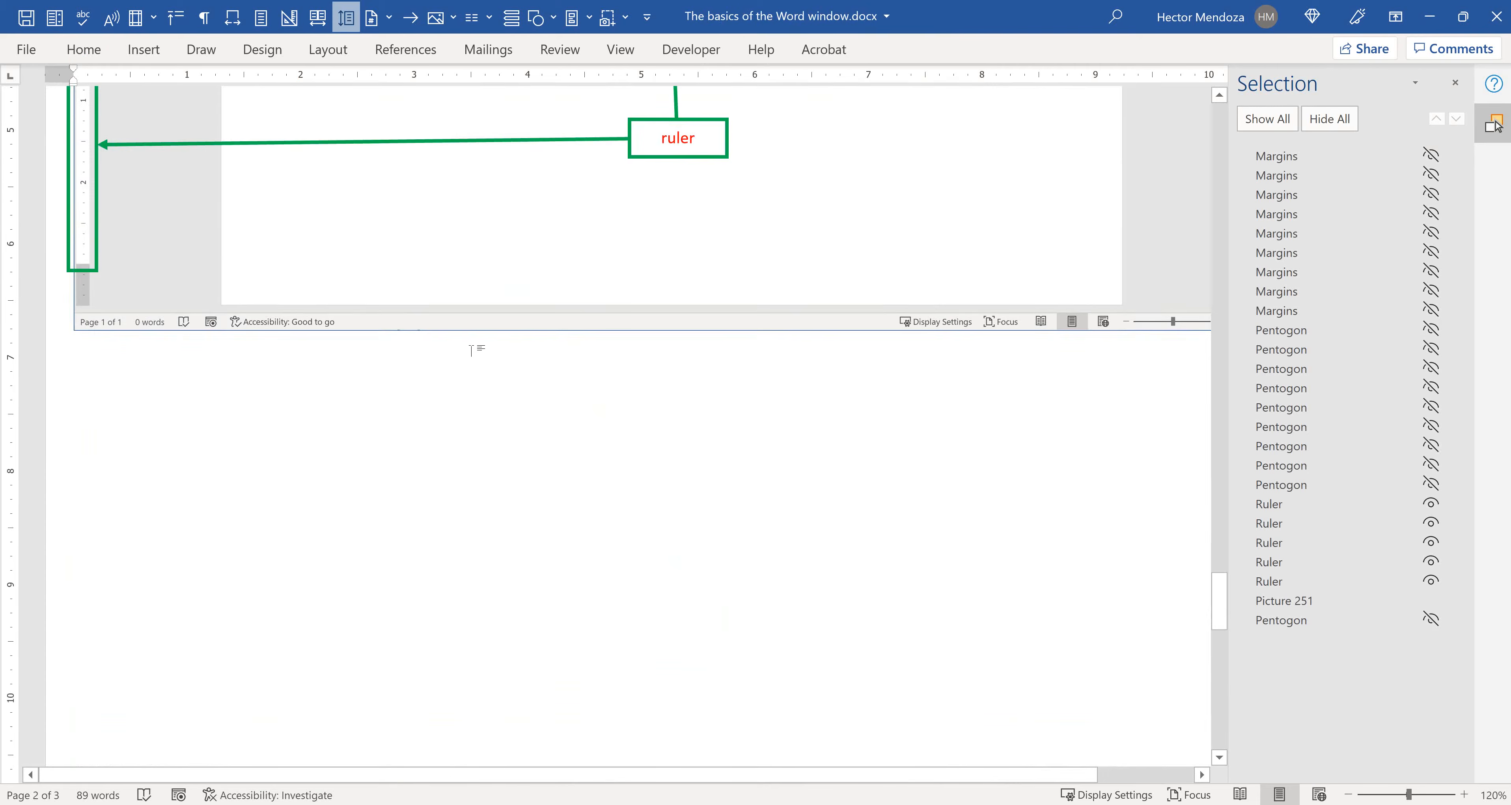
scroll(460, 364, up, 15)
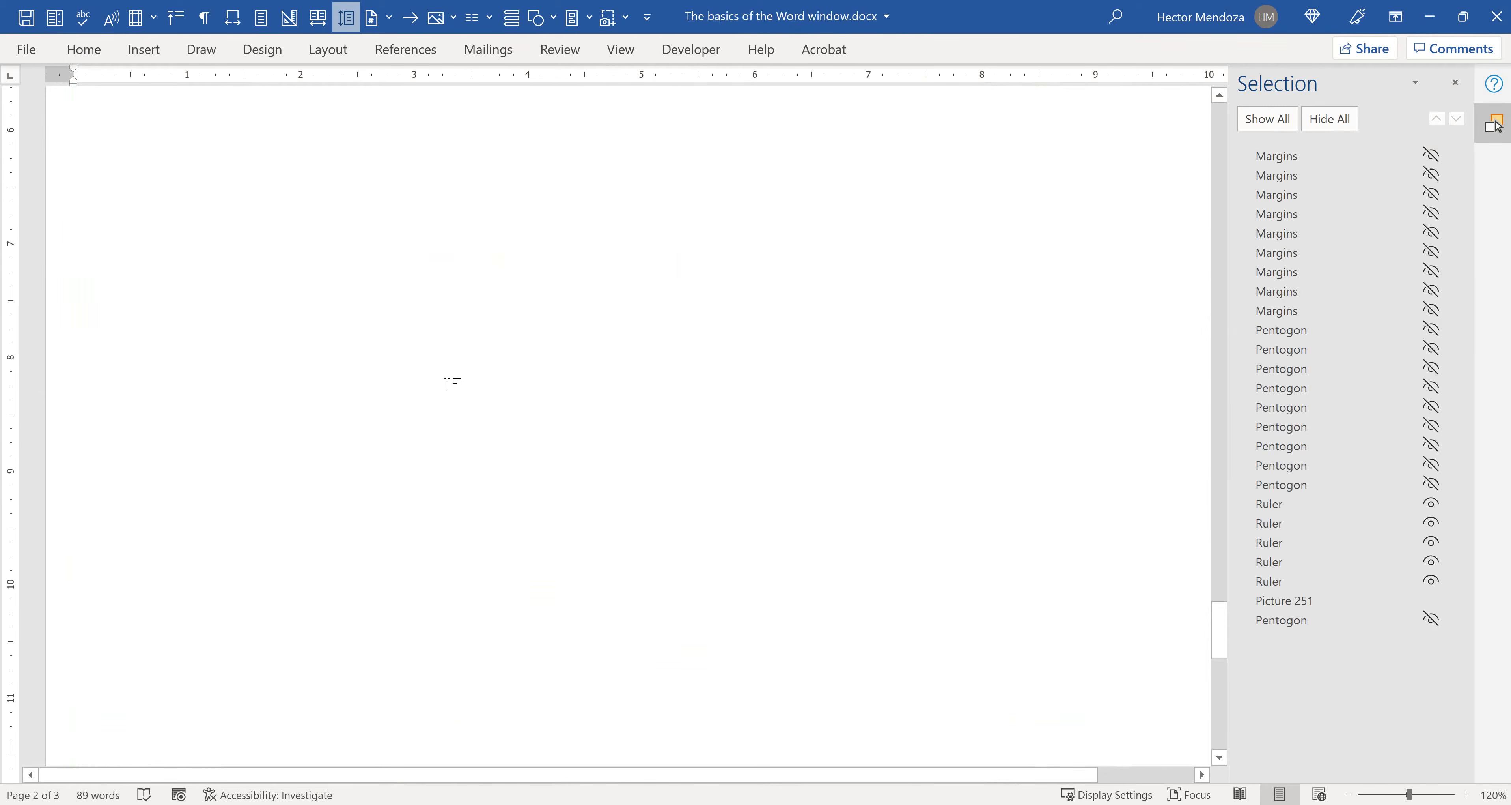
scroll(447, 383, up, 15)
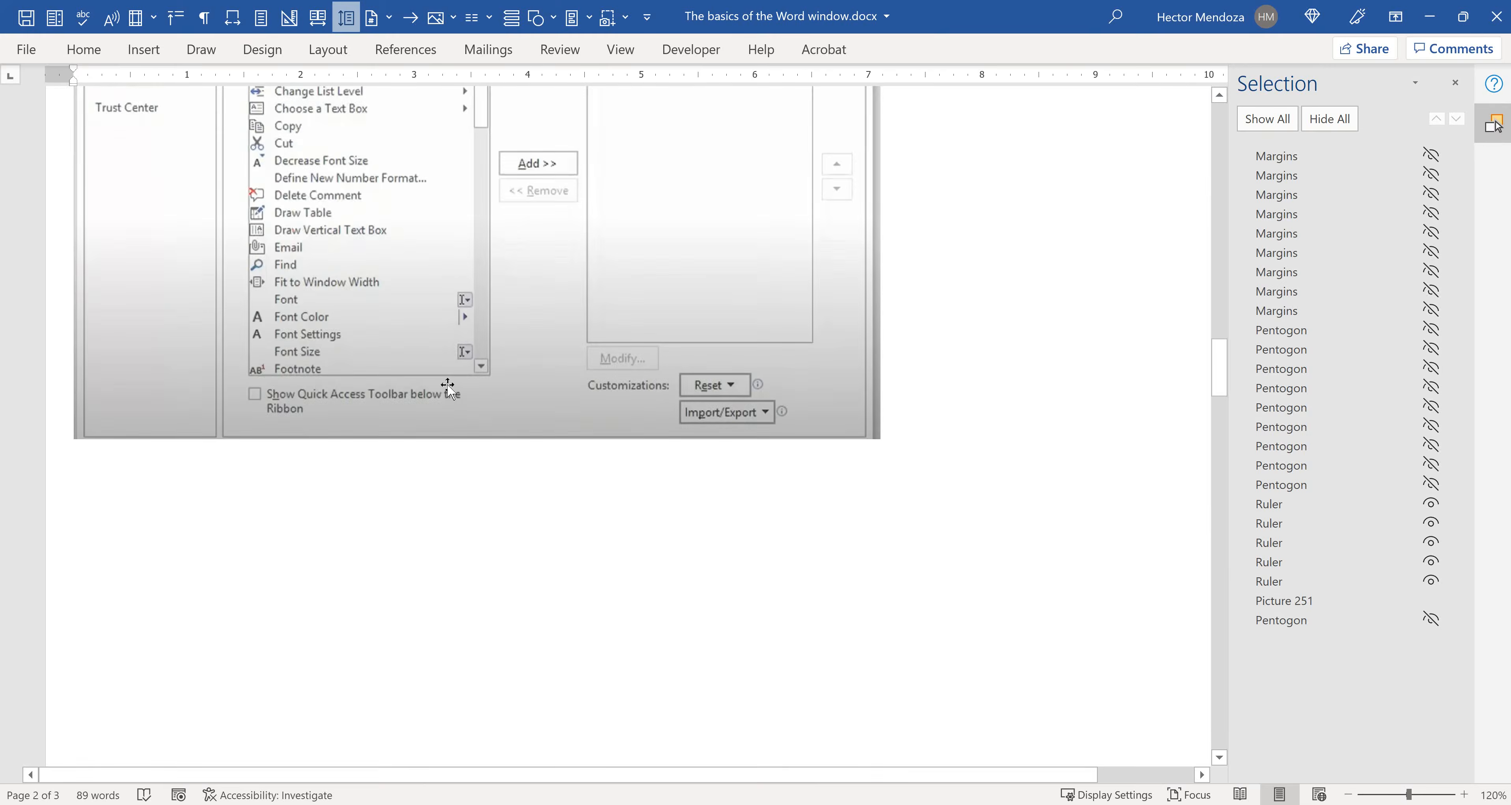
scroll(447, 387, up, 1)
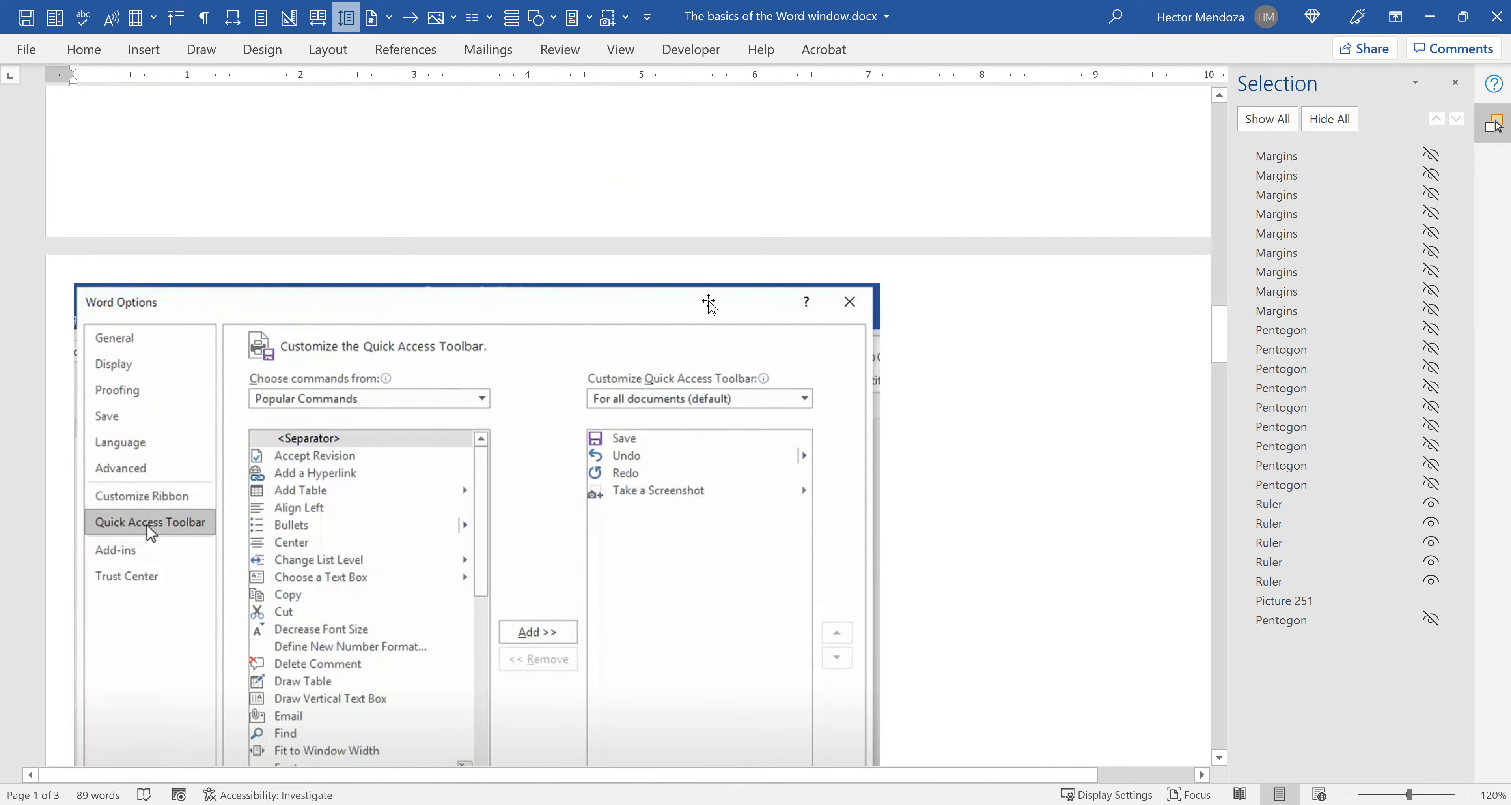
click(582, 200)
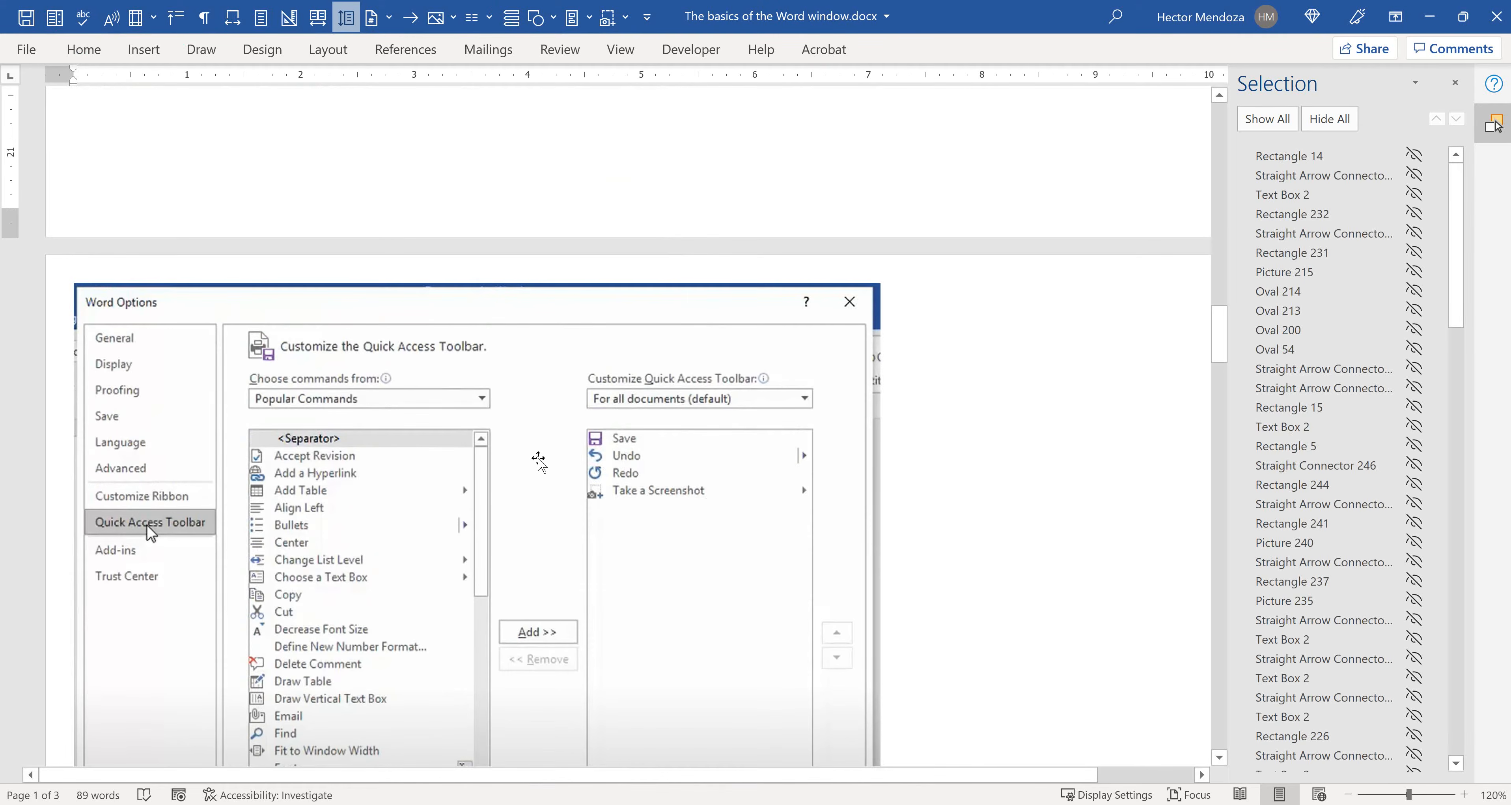
scroll(539, 460, down, 2)
scroll(539, 460, up, 3)
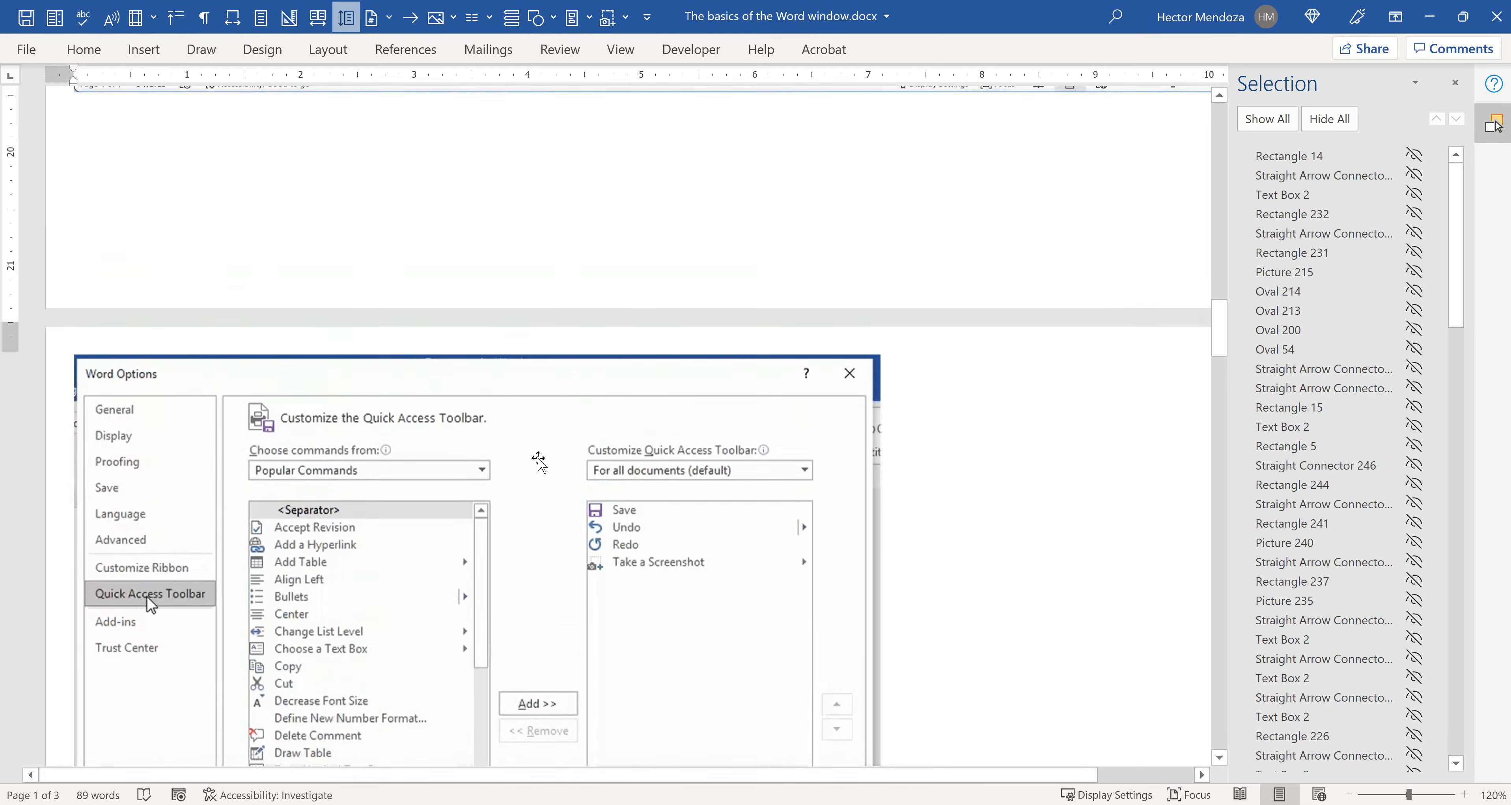
scroll(539, 460, up, 1)
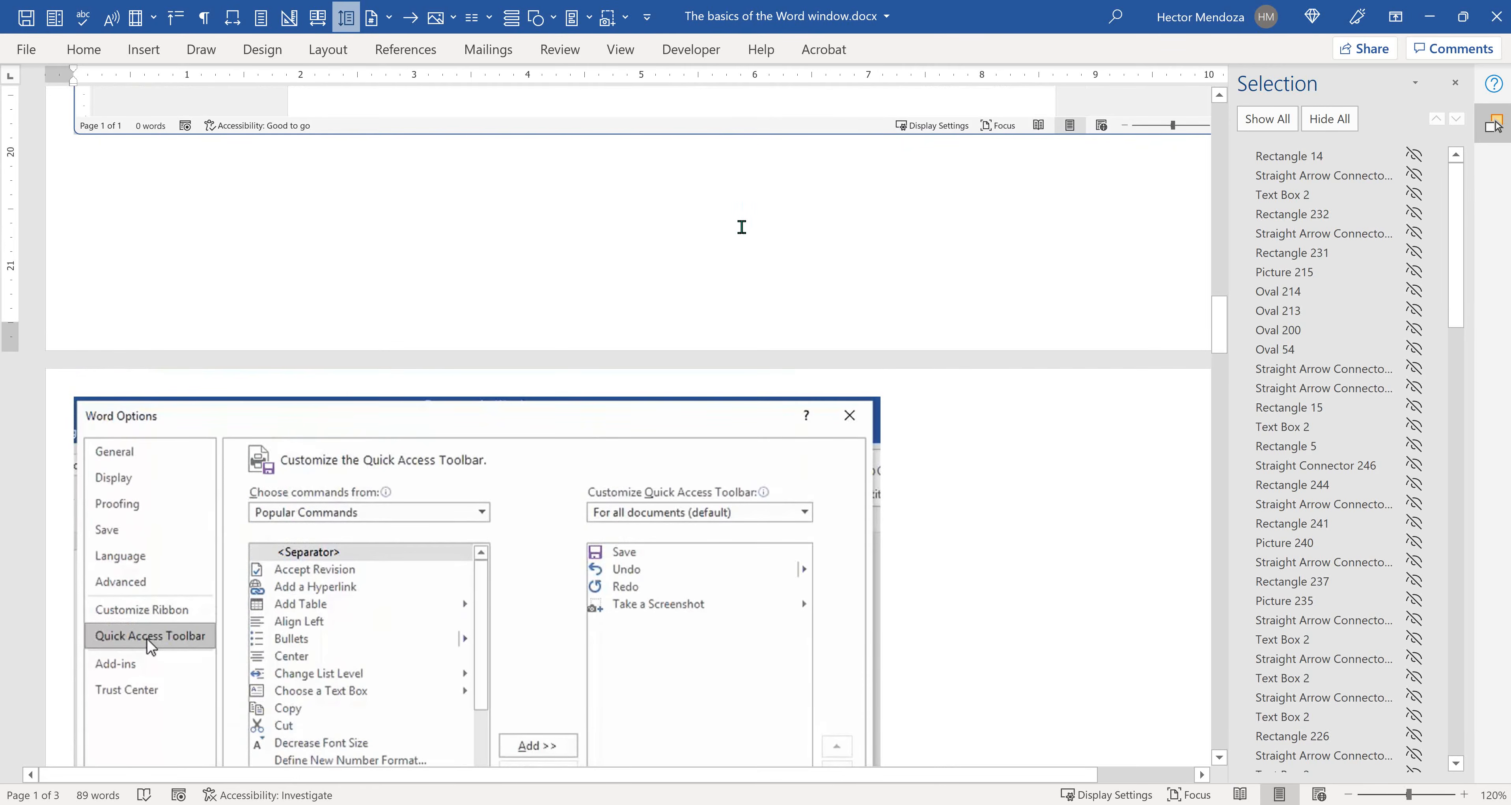
Step: Examine the Customize Quick Access Toolbar choices, close the list, and view the whole Word Options picture at 80% zoom
click(648, 20)
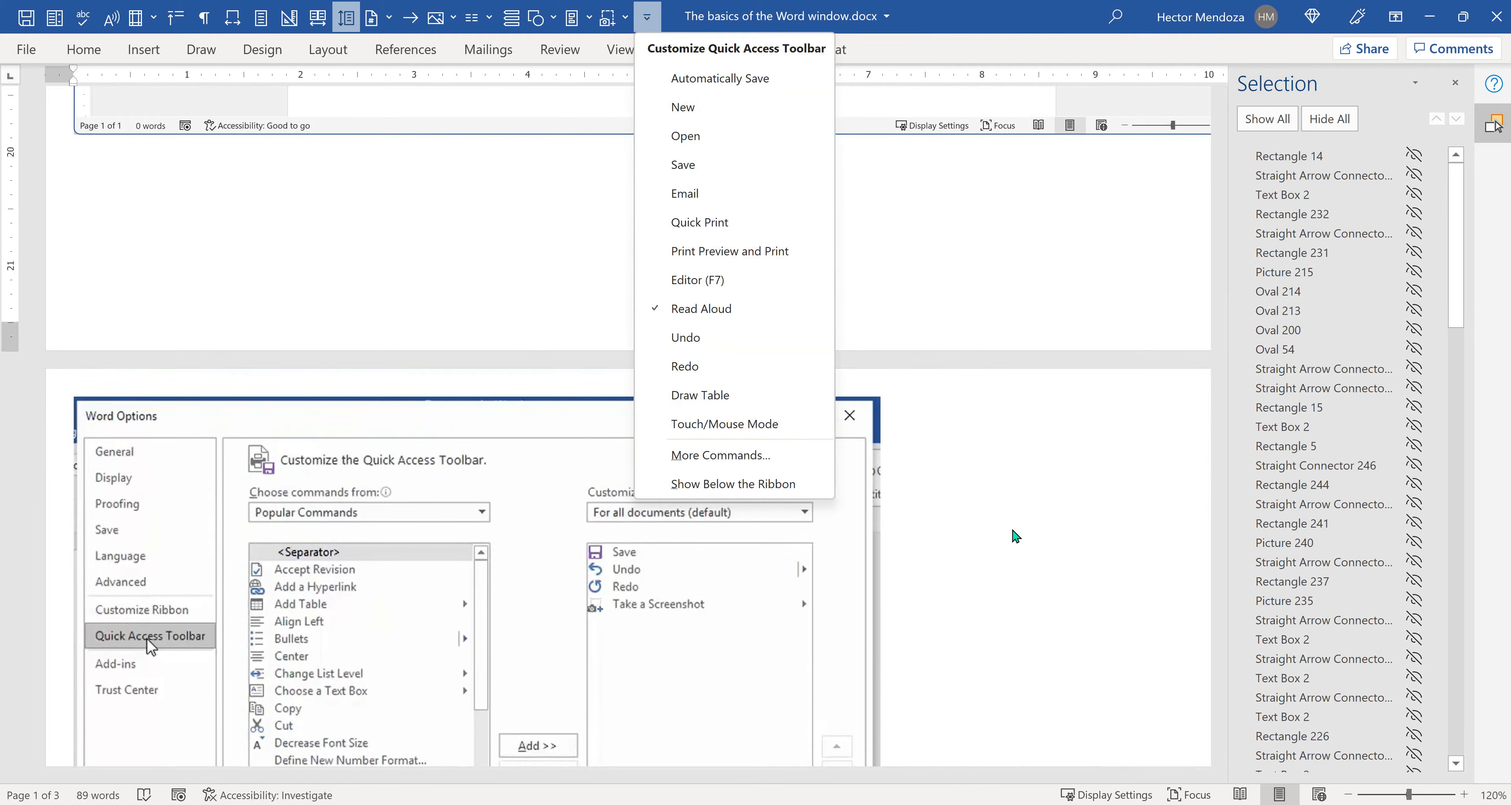
click(928, 499)
scroll(927, 500, down, 8)
scroll(887, 471, up, 5)
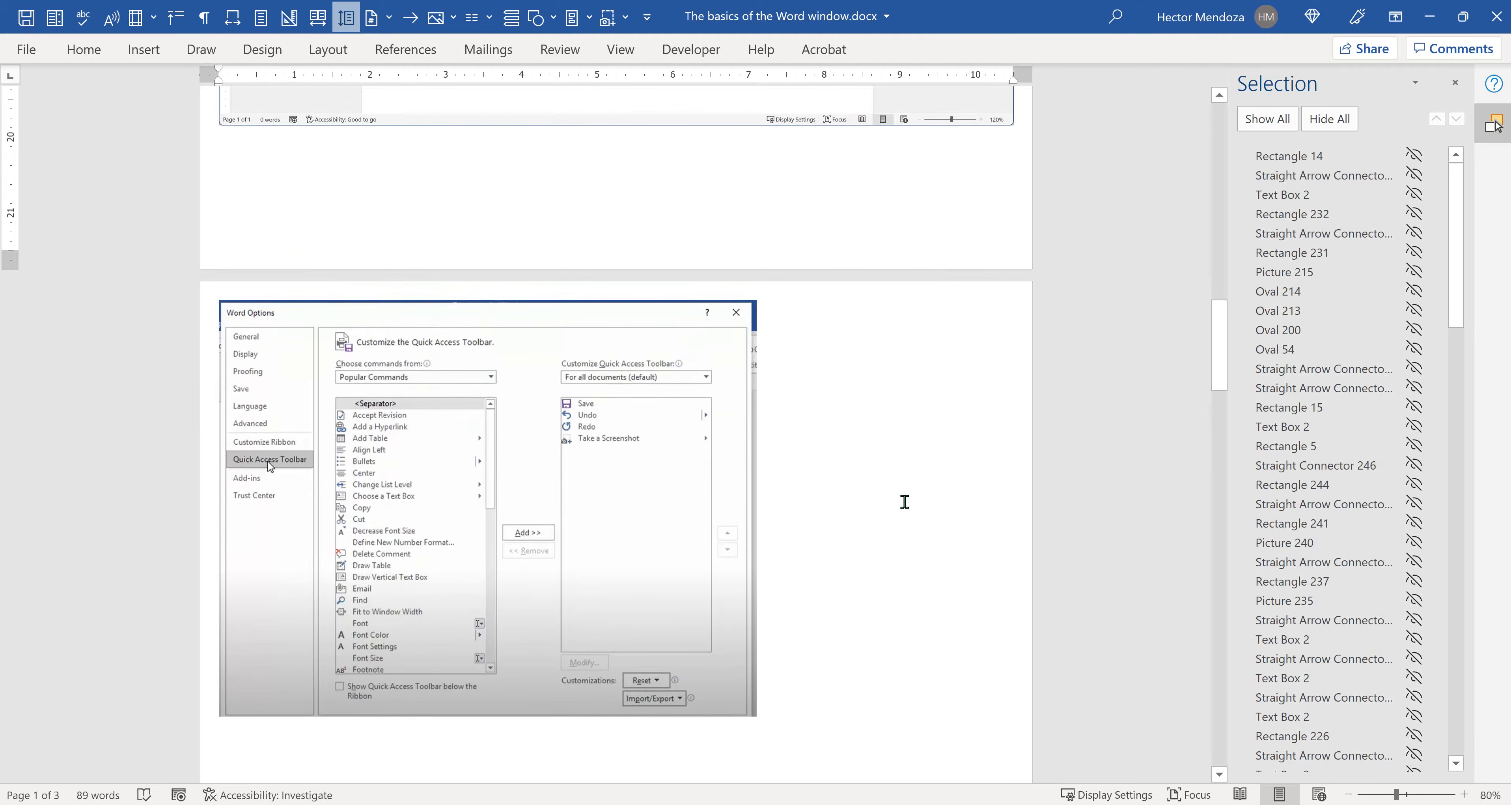
Step: Switch to "Heading Text.docx", go to its beginning, and keep the ribbon permanently displayed with the Home commands
key(alt+Tab)
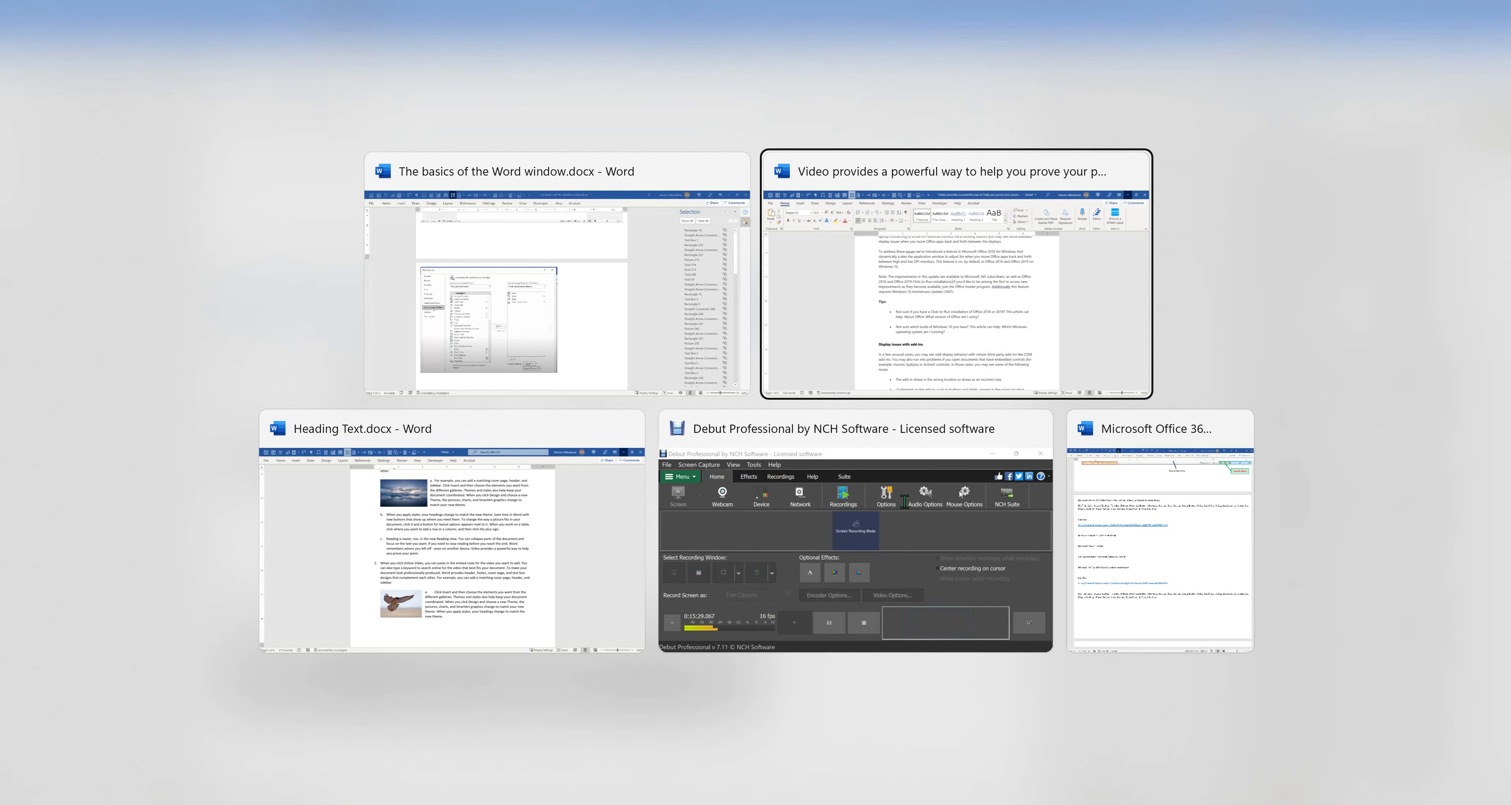
key(Tab)
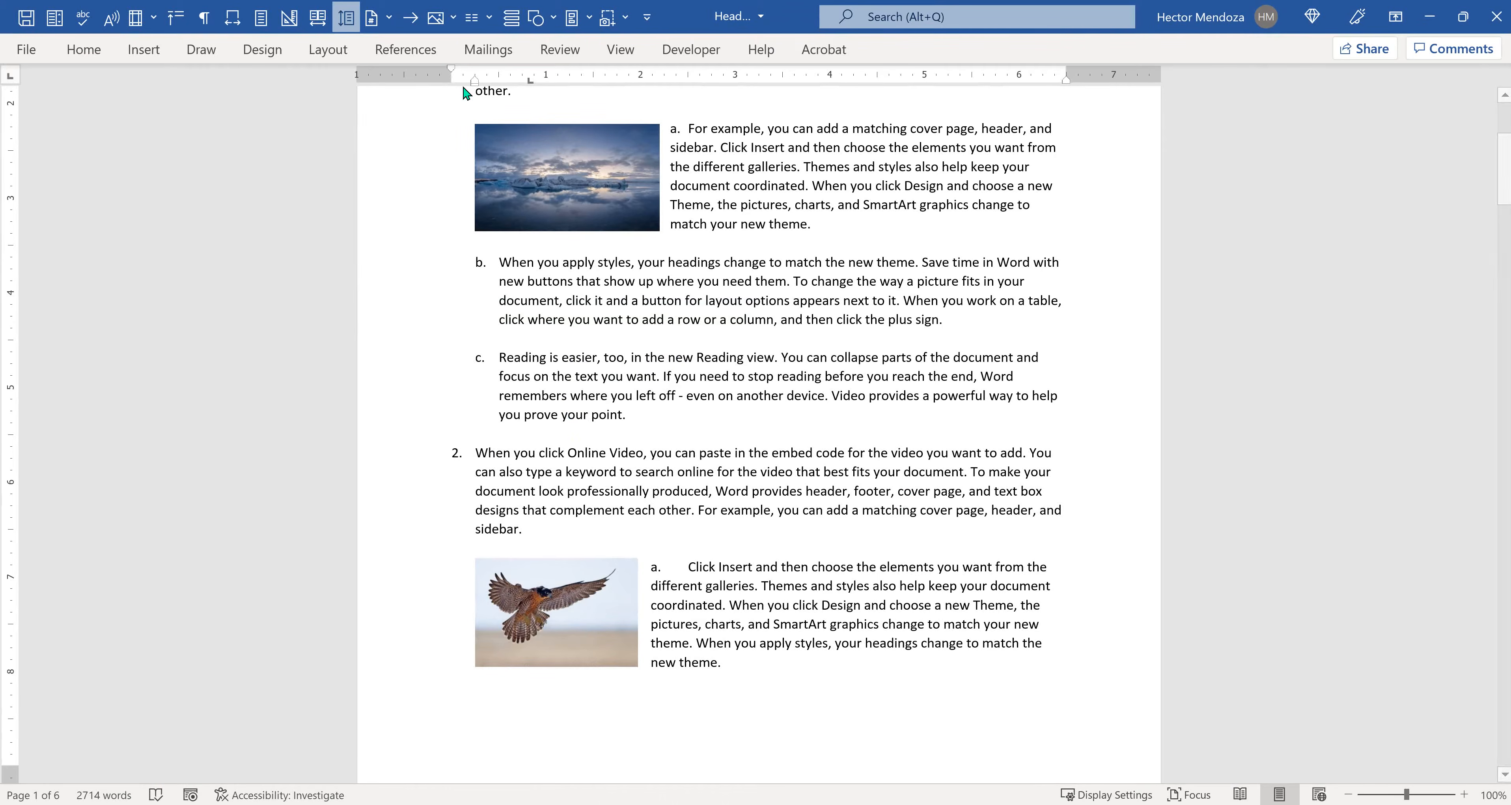
ctrl+scroll(704, 363, down, 1)
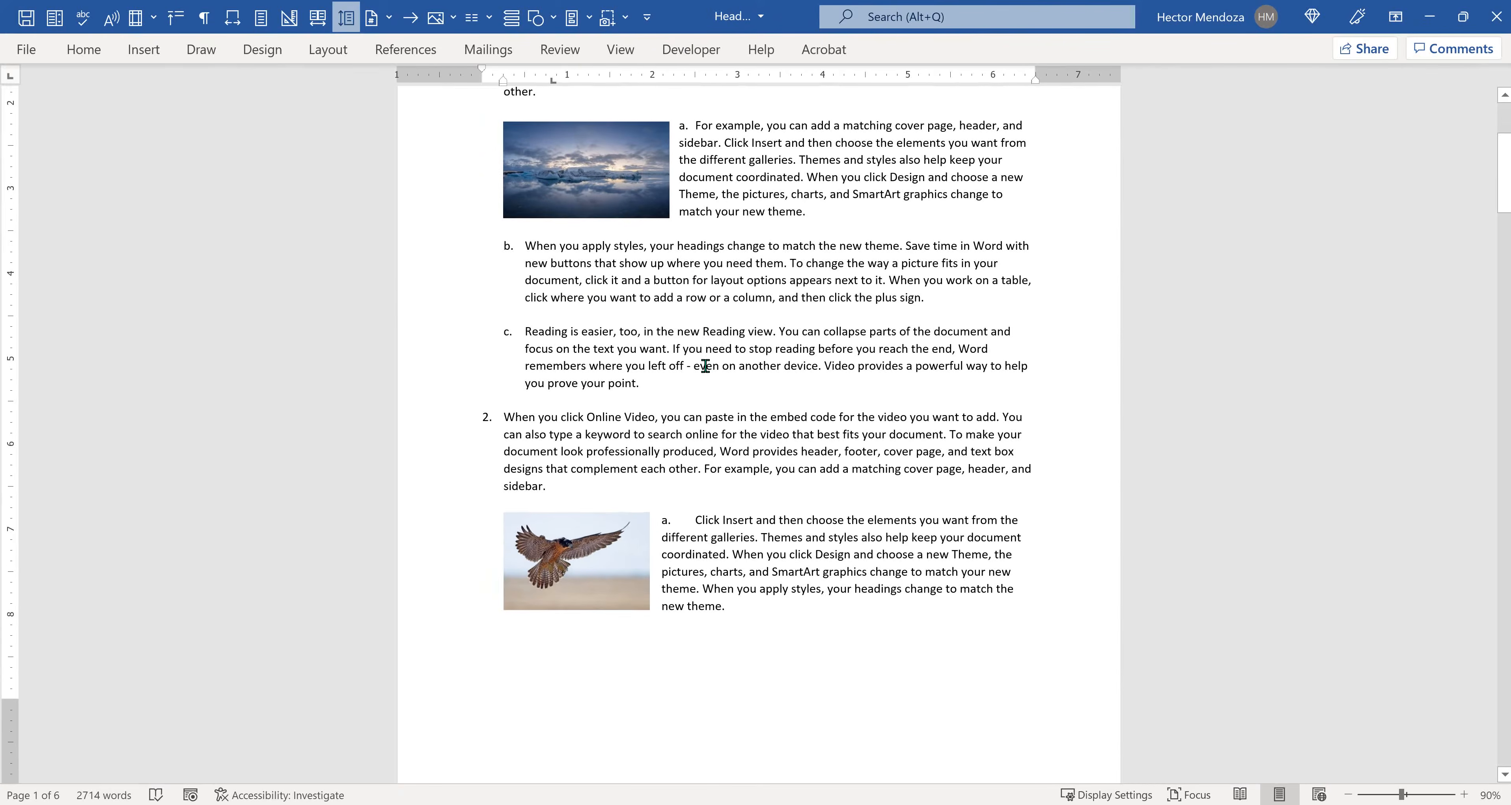
scroll(646, 293, up, 5)
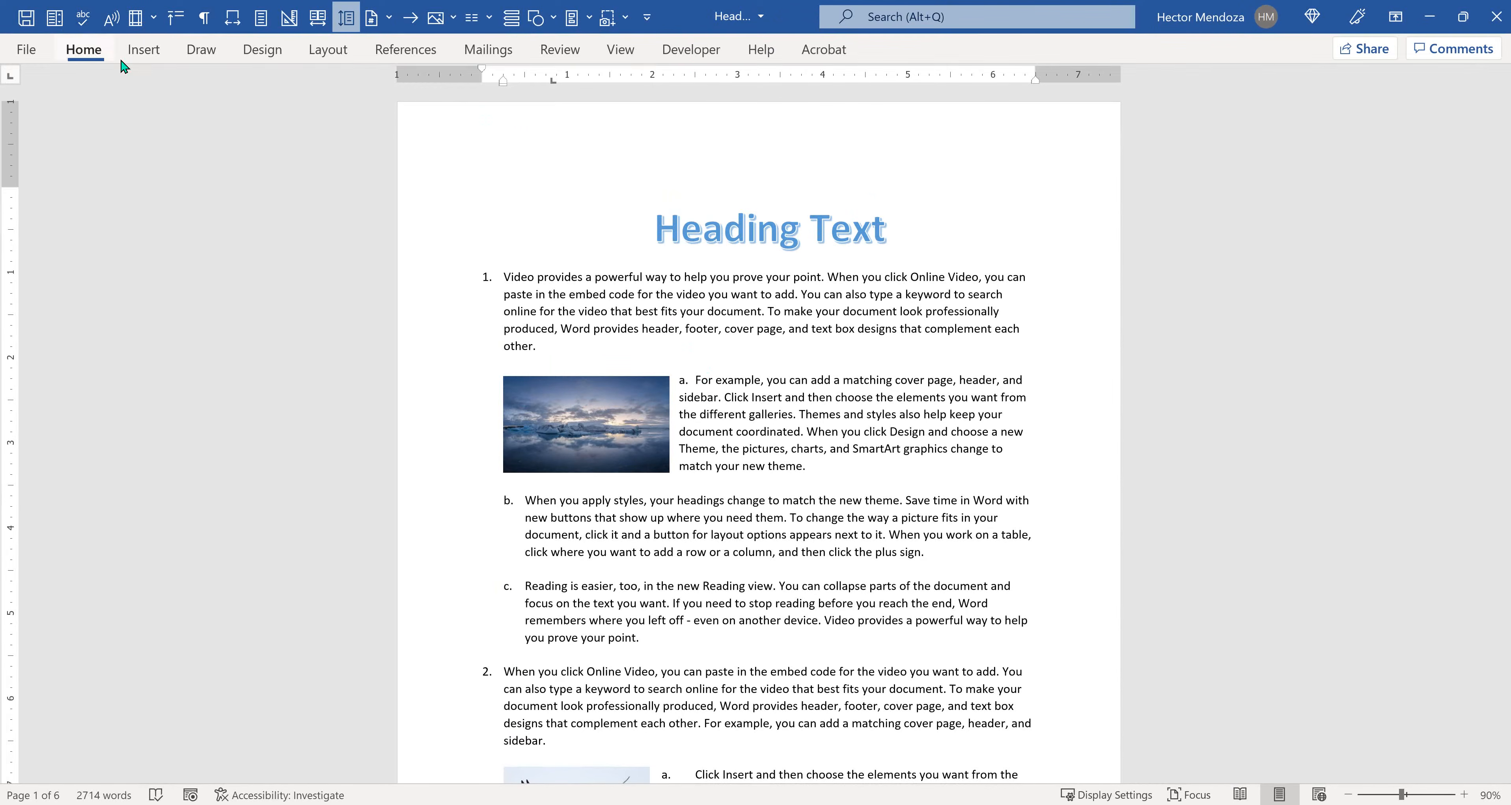
click(83, 50)
click(1499, 150)
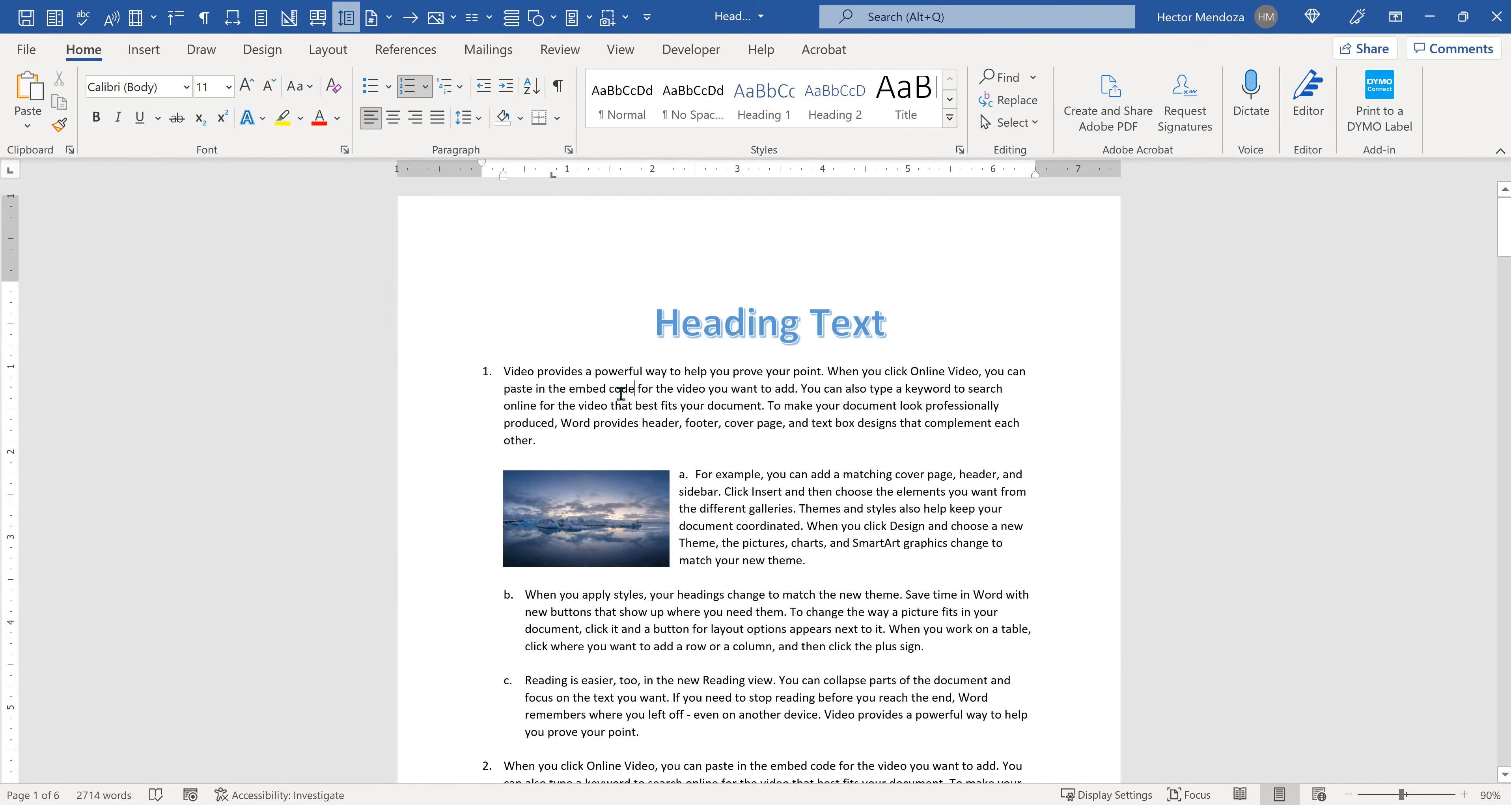
Step: View the document's pages side by side, return to the single-page view, and enlarge it to 110%
scroll(655, 399, down, 3)
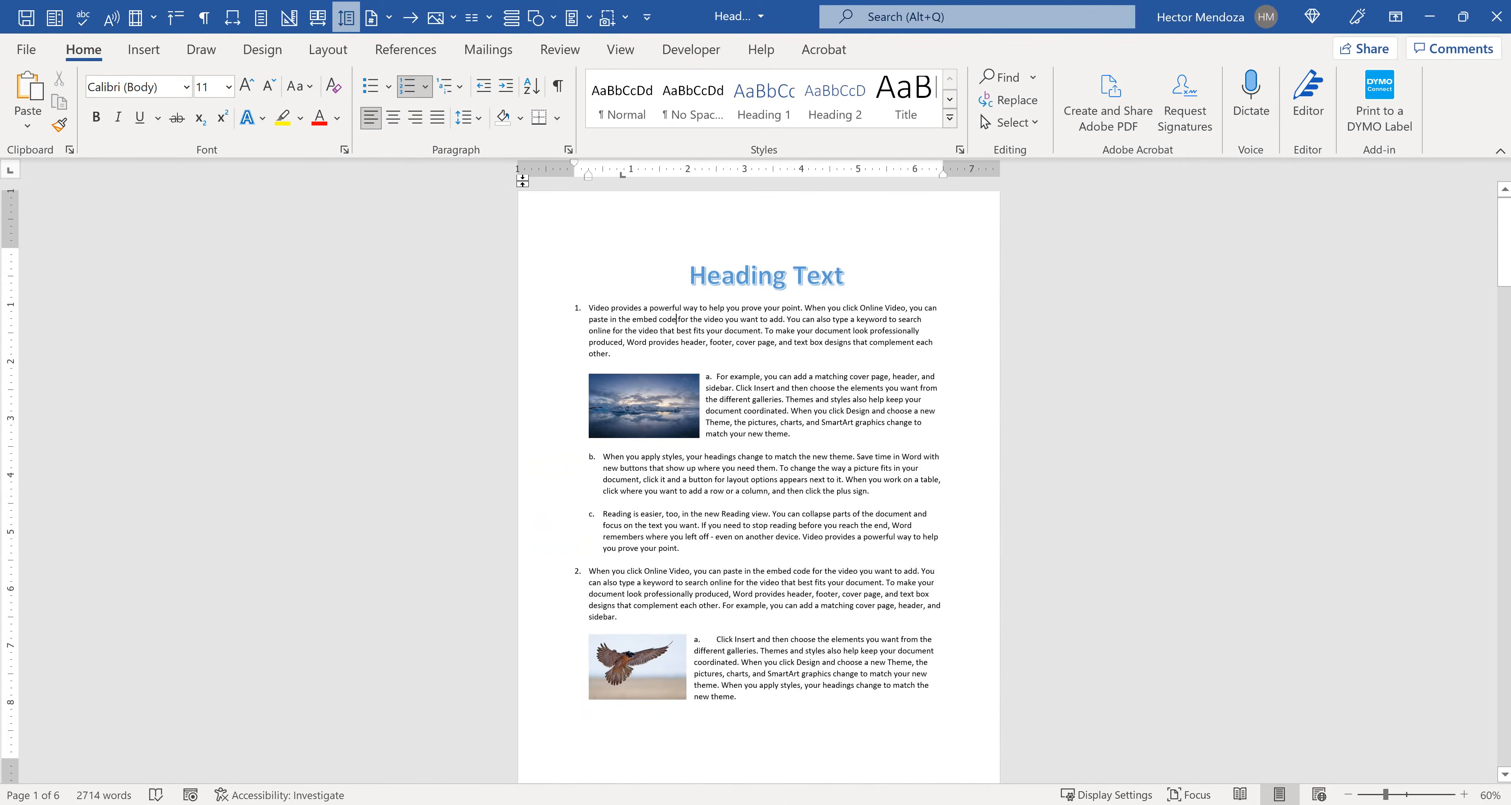
click(317, 18)
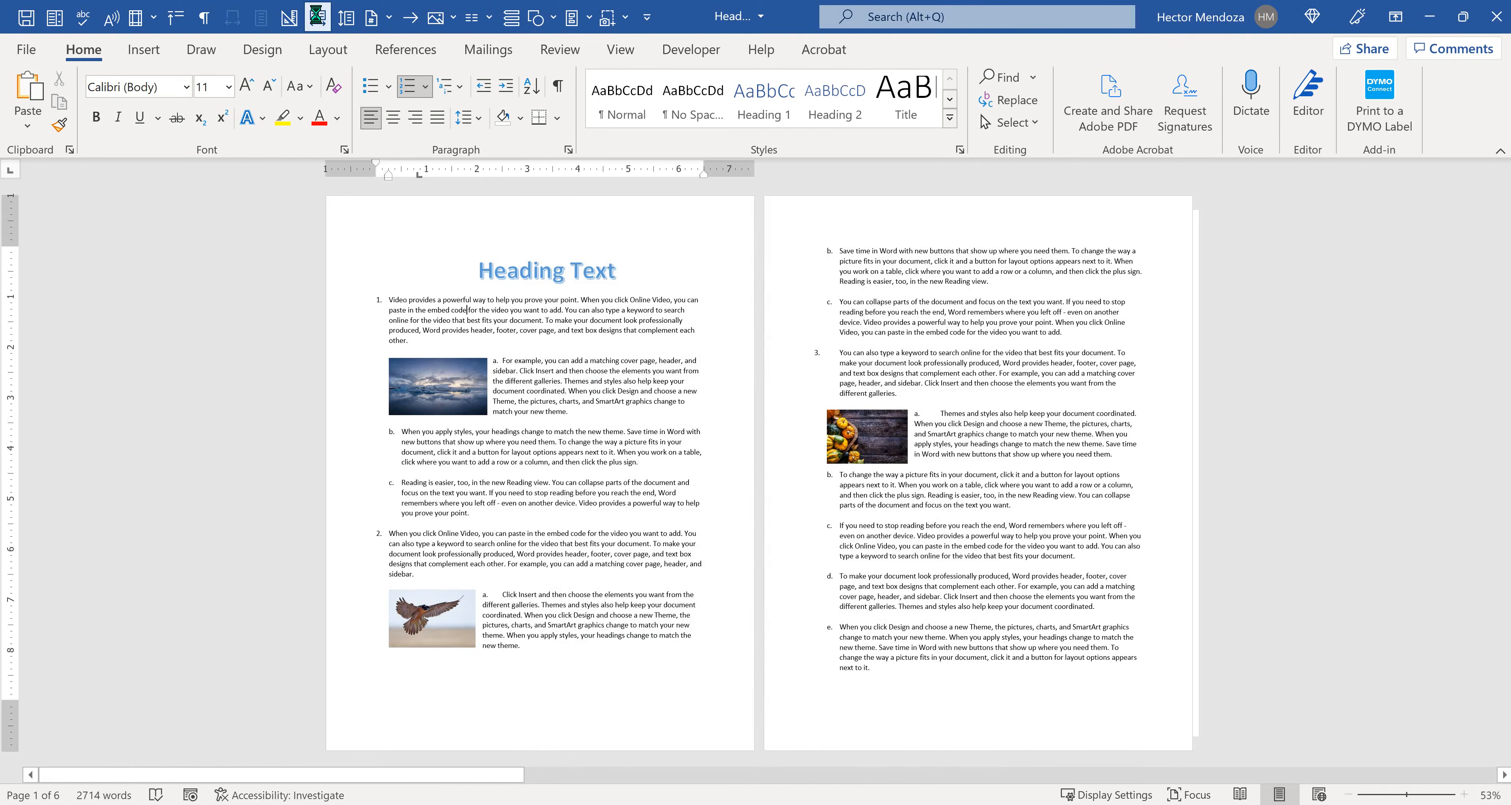
click(343, 22)
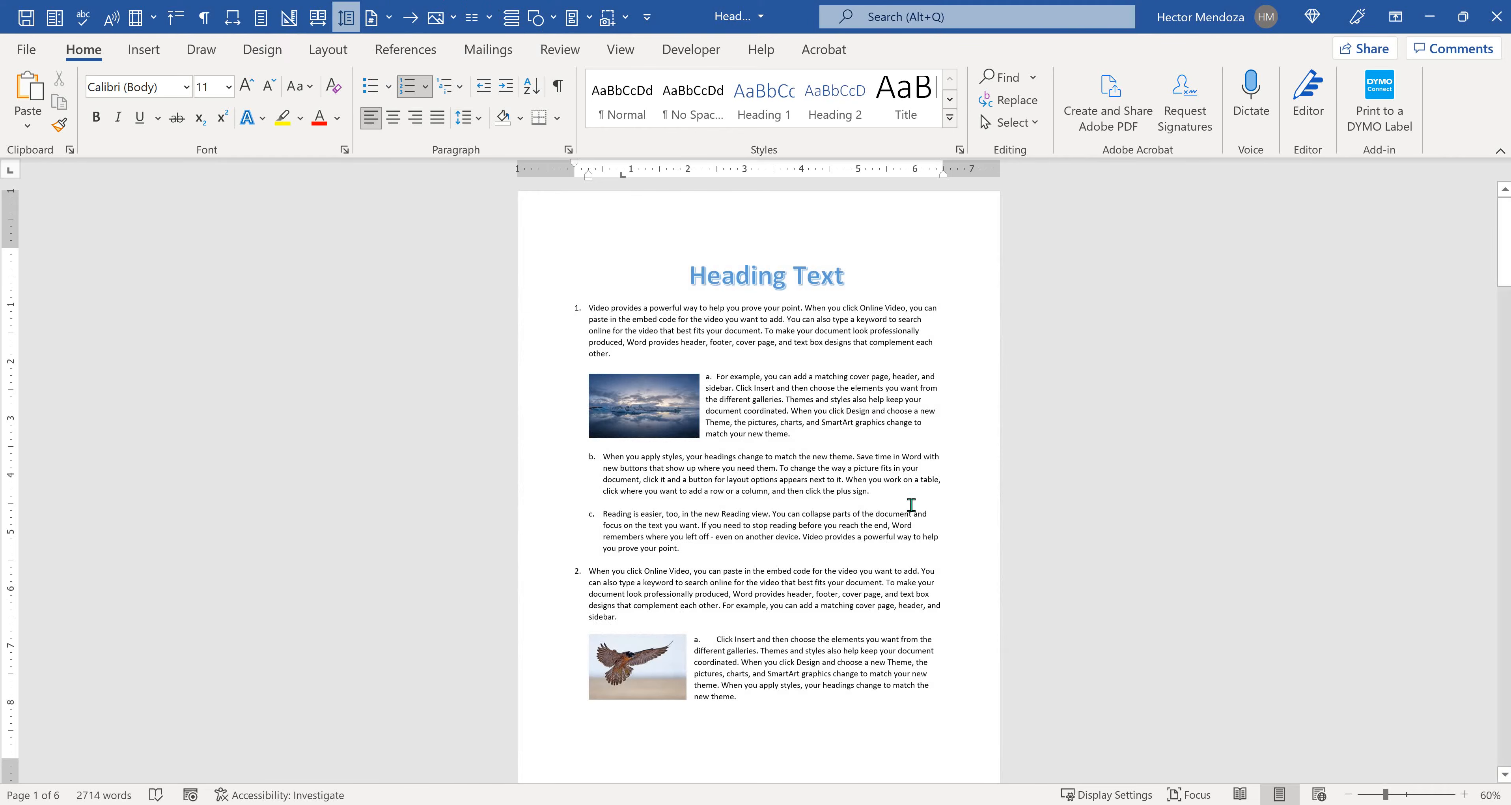
scroll(914, 506, up, 5)
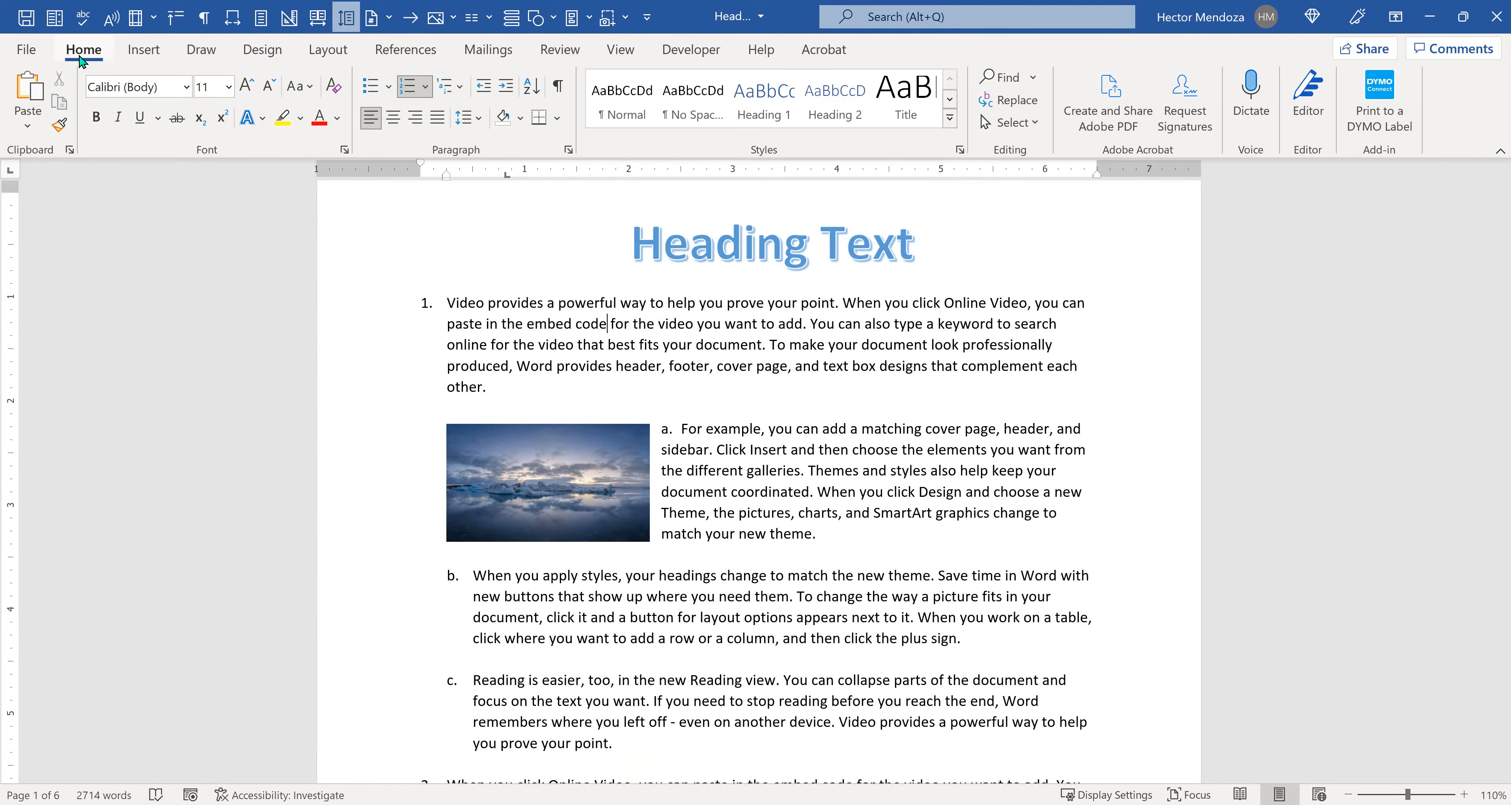
Step: Show the formatting marks, enlarge the page to 170%, examine the marks around list item 1, and hide them
click(558, 88)
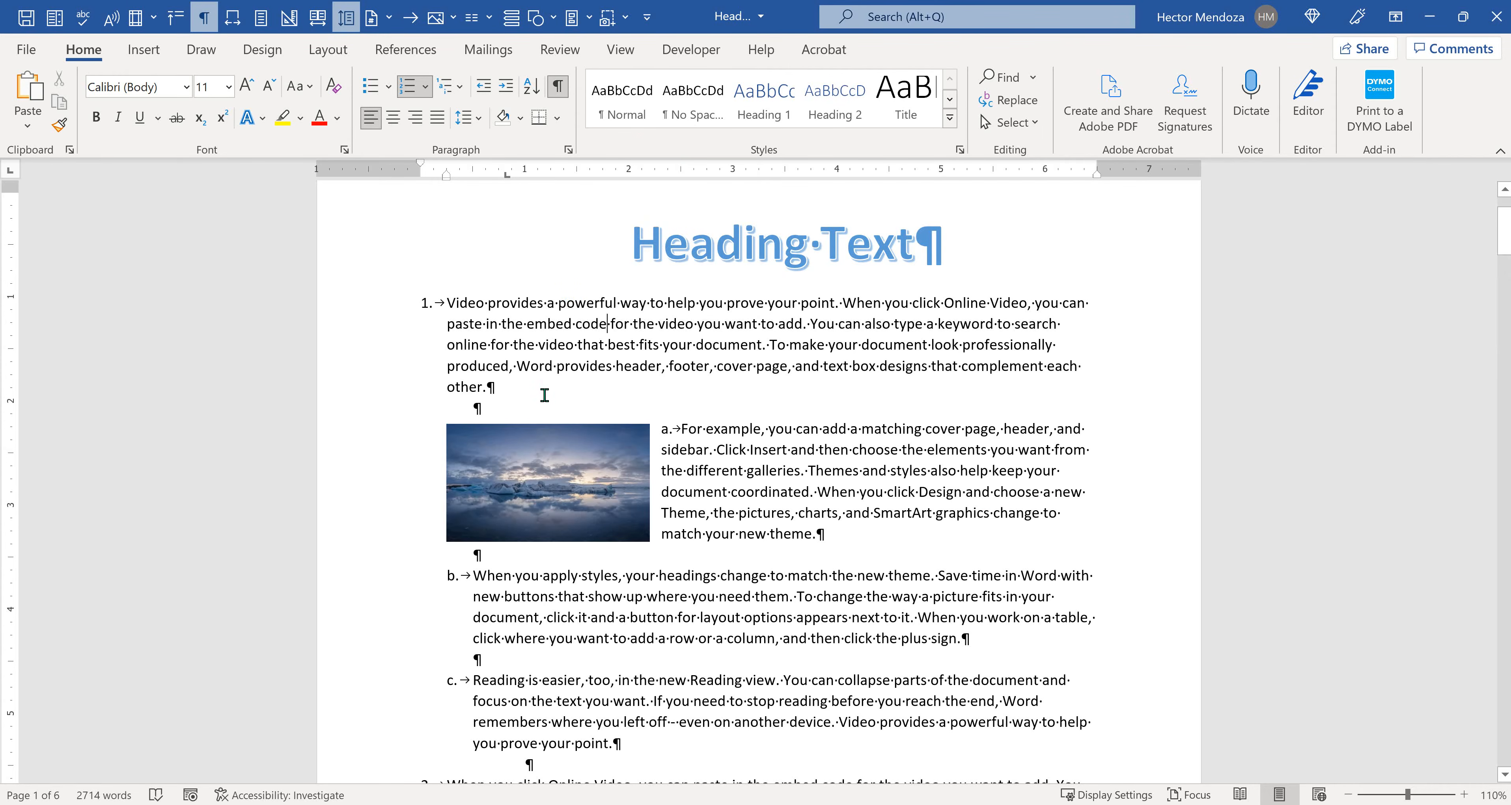
scroll(530, 387, up, 2)
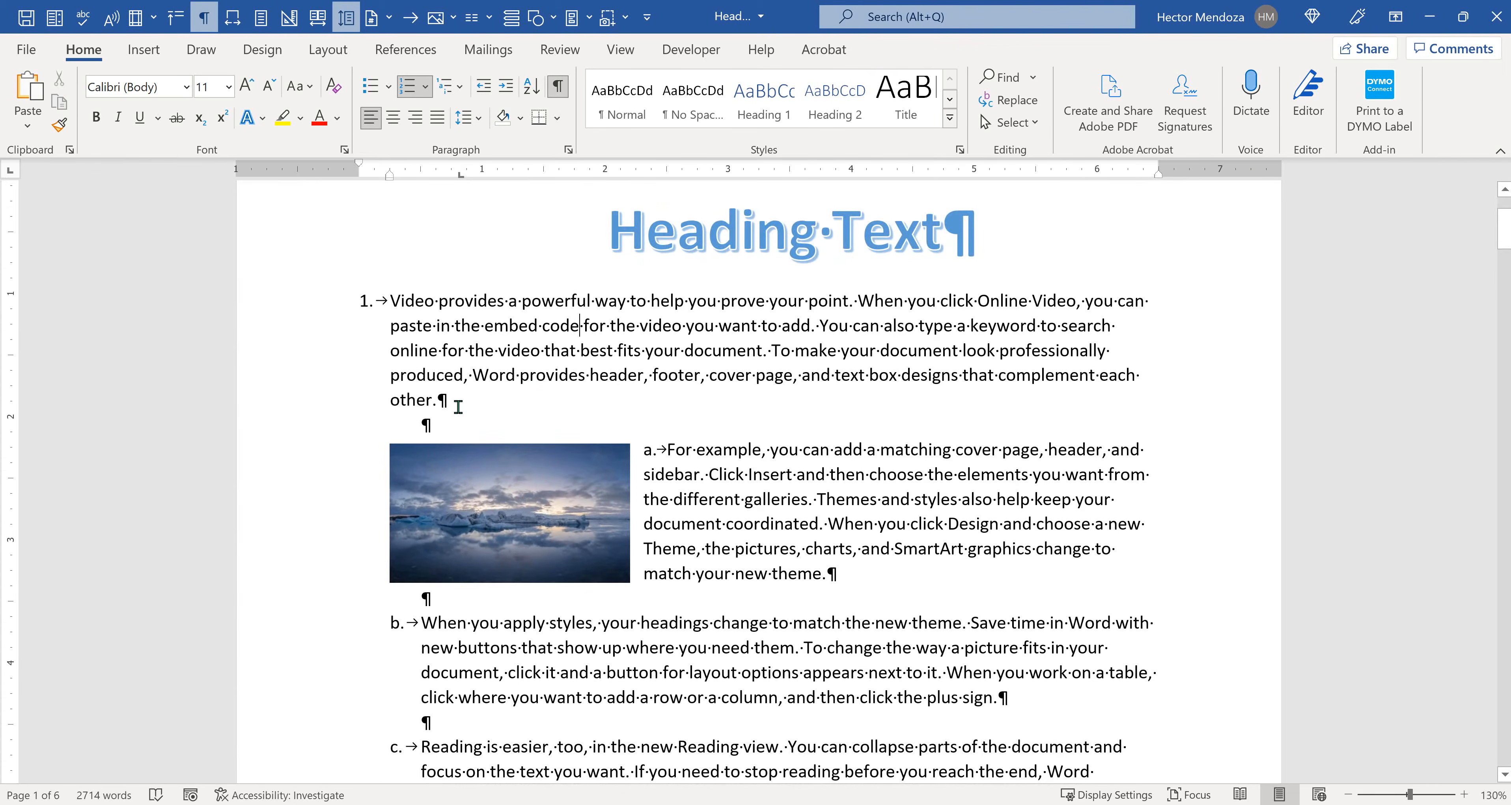
scroll(543, 361, up, 4)
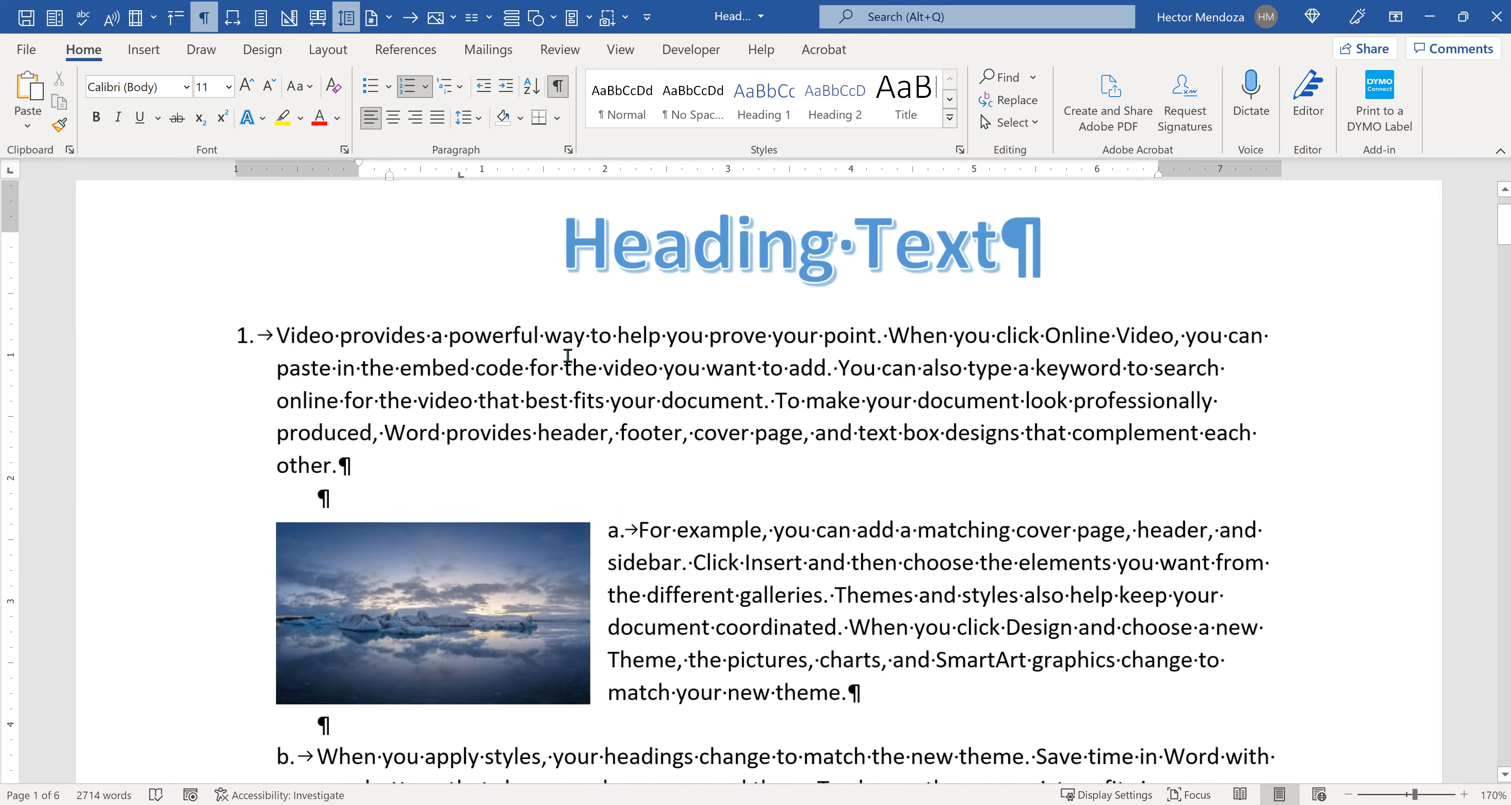
click(249, 338)
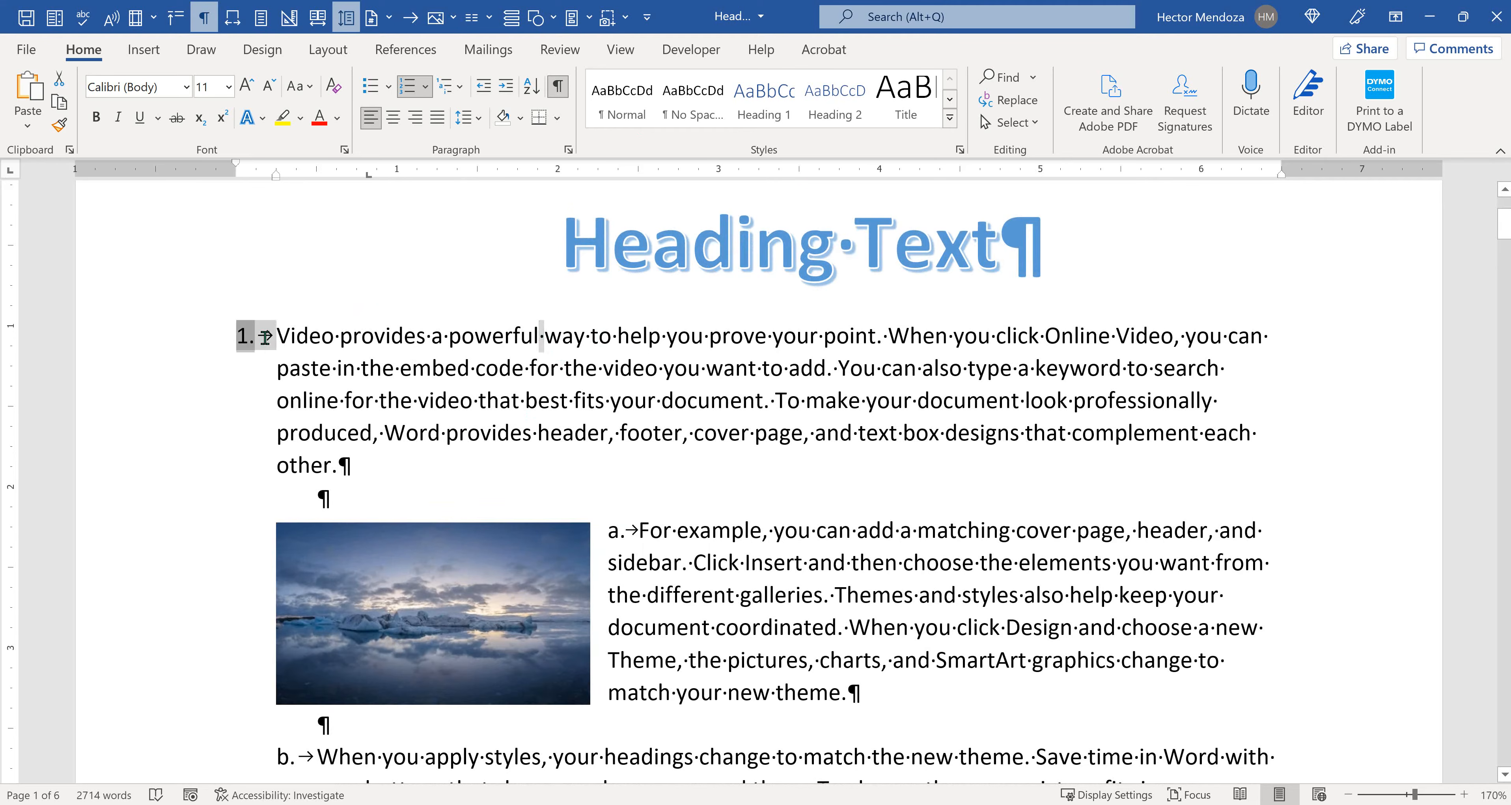
click(634, 399)
click(557, 86)
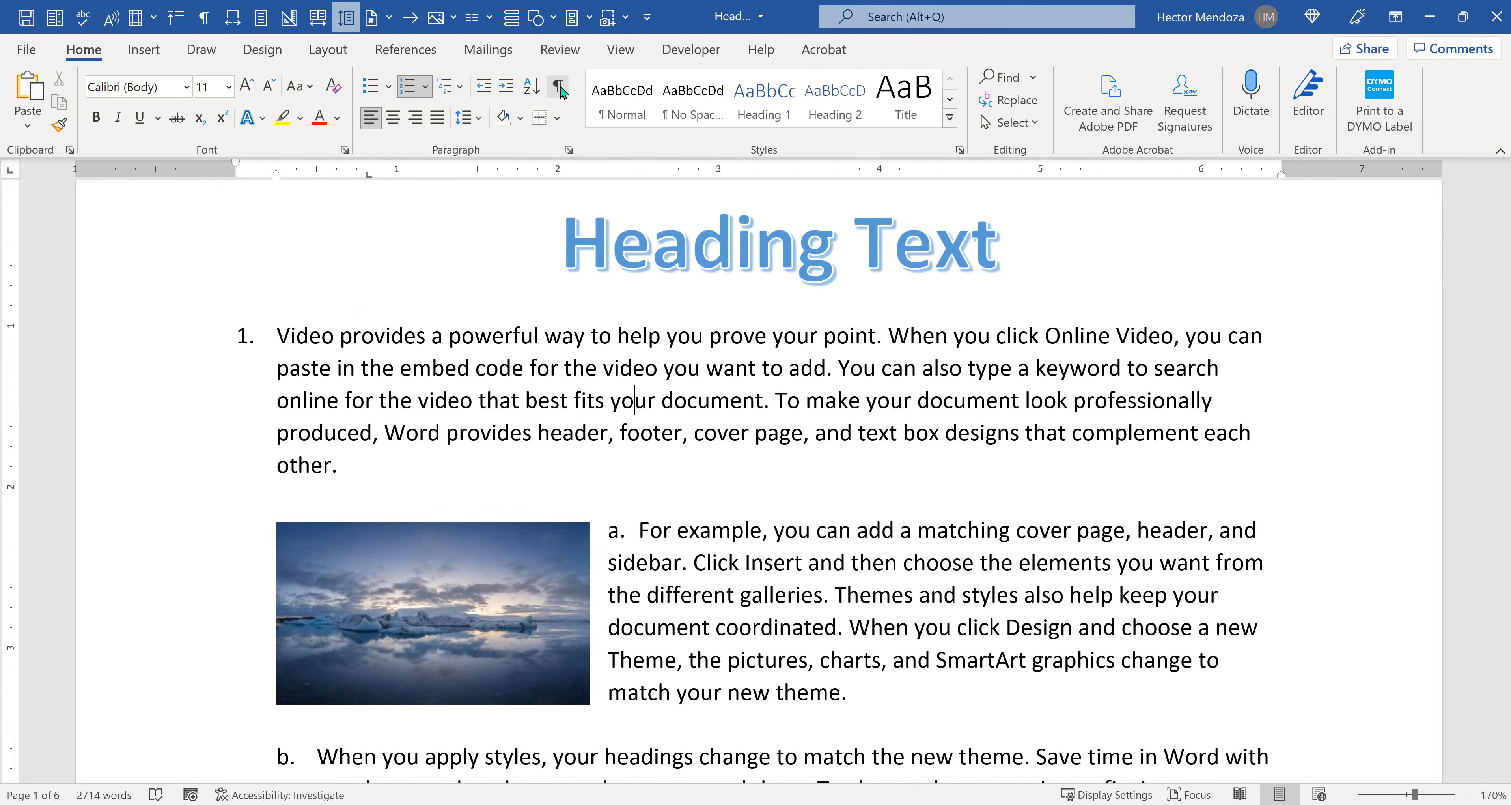
Step: Return the page to 110% zoom, show the formatting marks through list items 1 and 2, and hide them again
scroll(821, 415, down, 4)
scroll(821, 414, down, 2)
key(ctrl+shift+8)
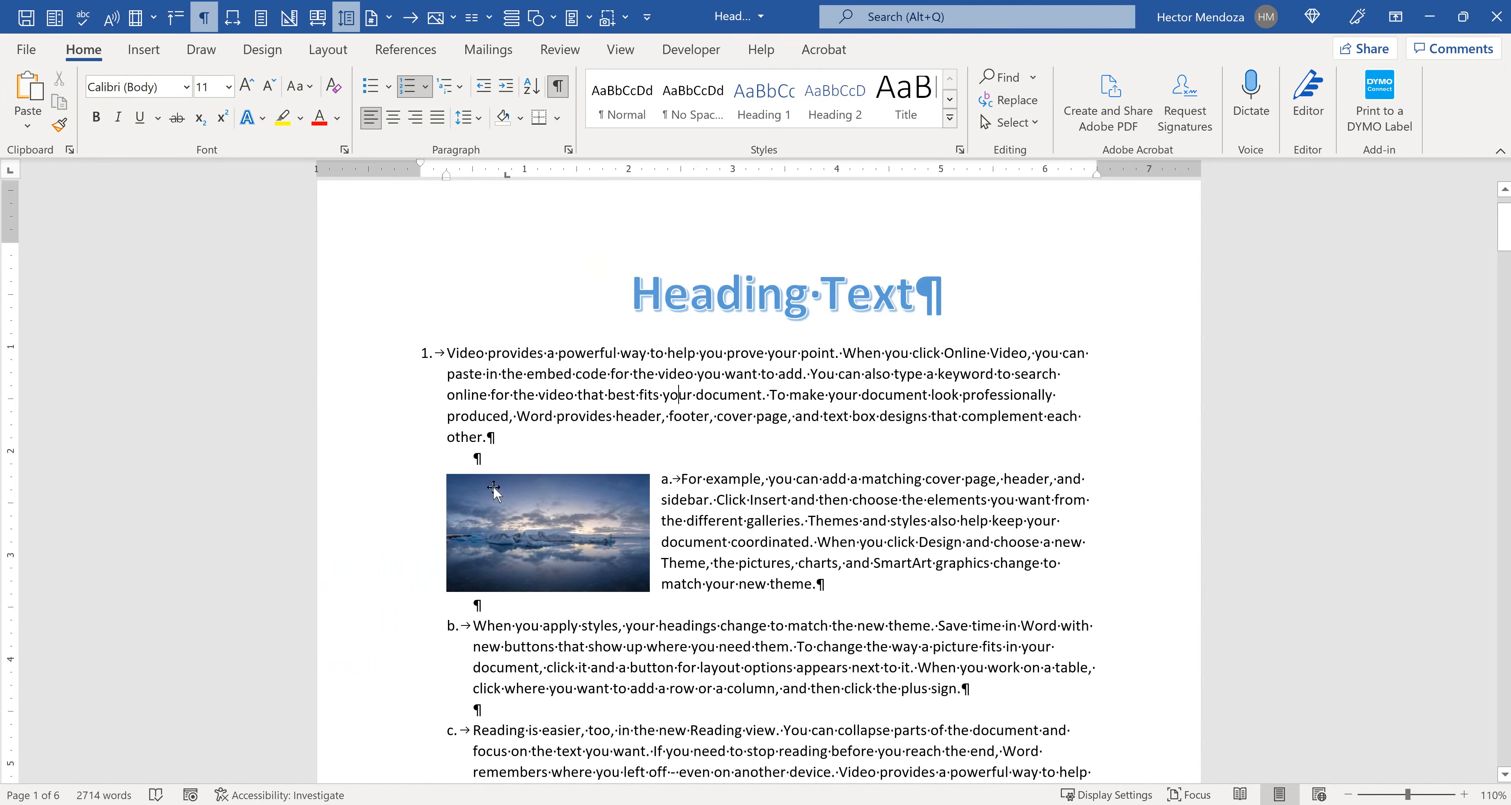
scroll(694, 493, down, 4)
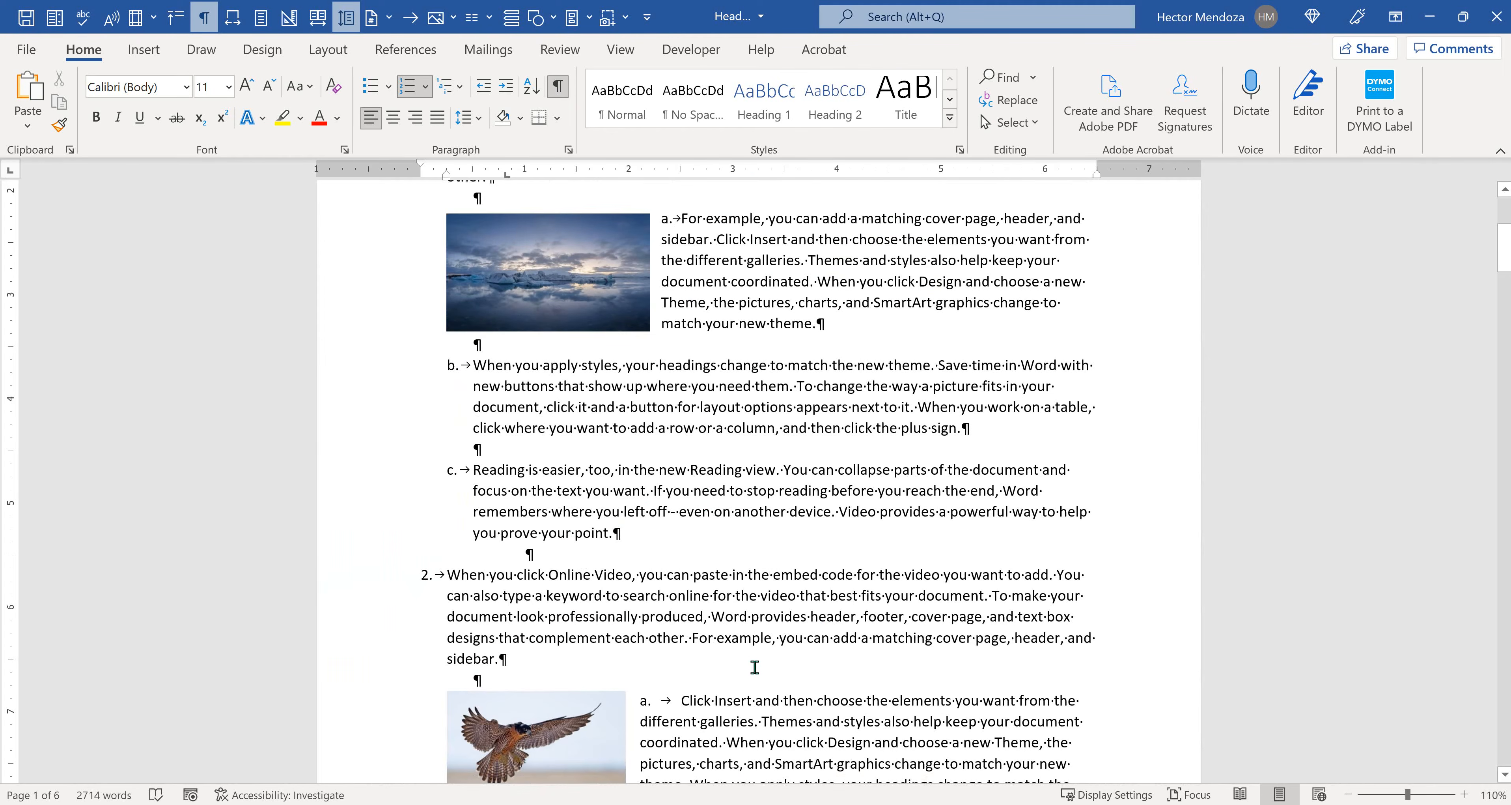
click(559, 88)
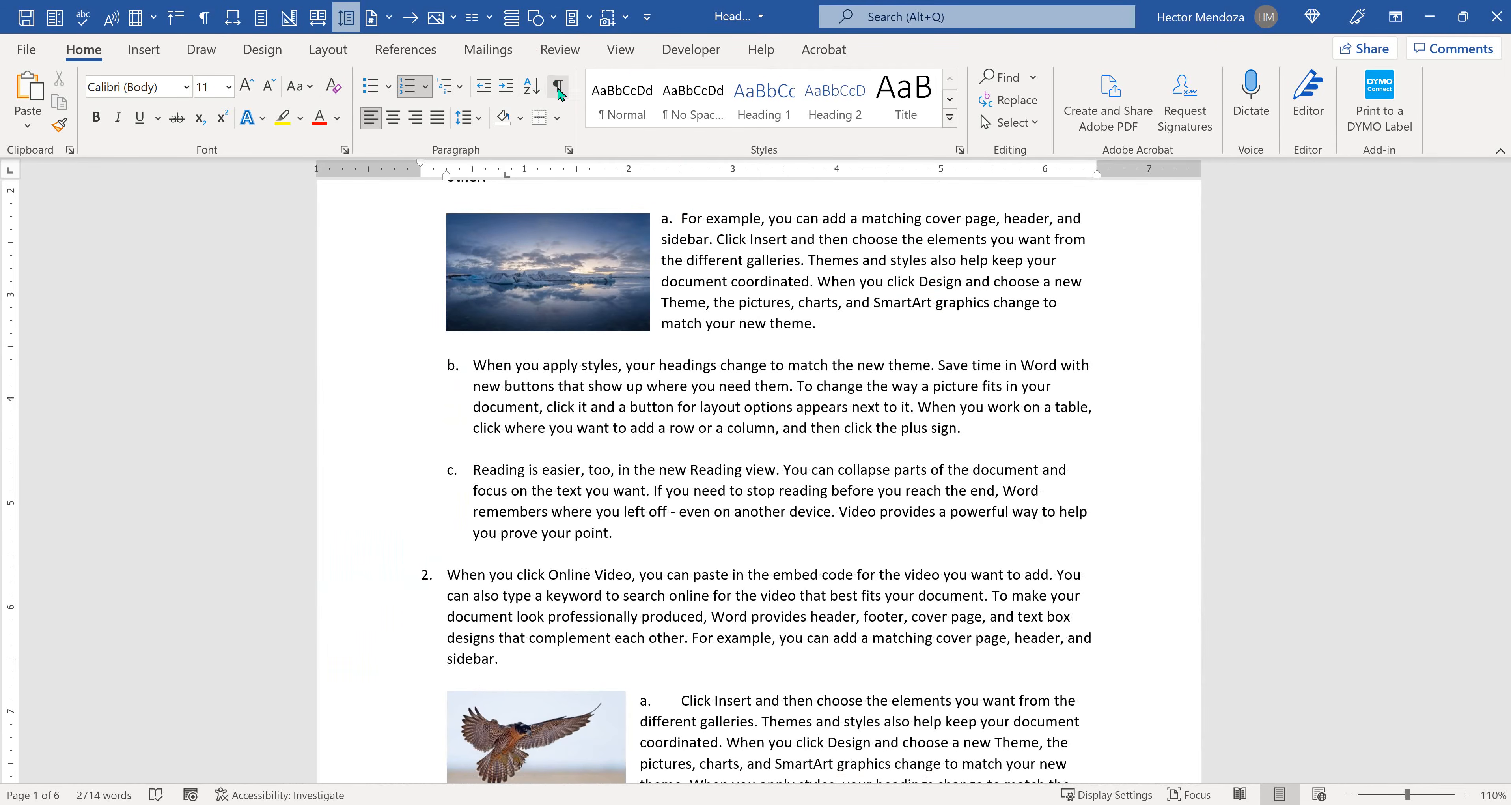
Step: View the Layout commands, return to the Home commands, and show the formatting marks
click(339, 50)
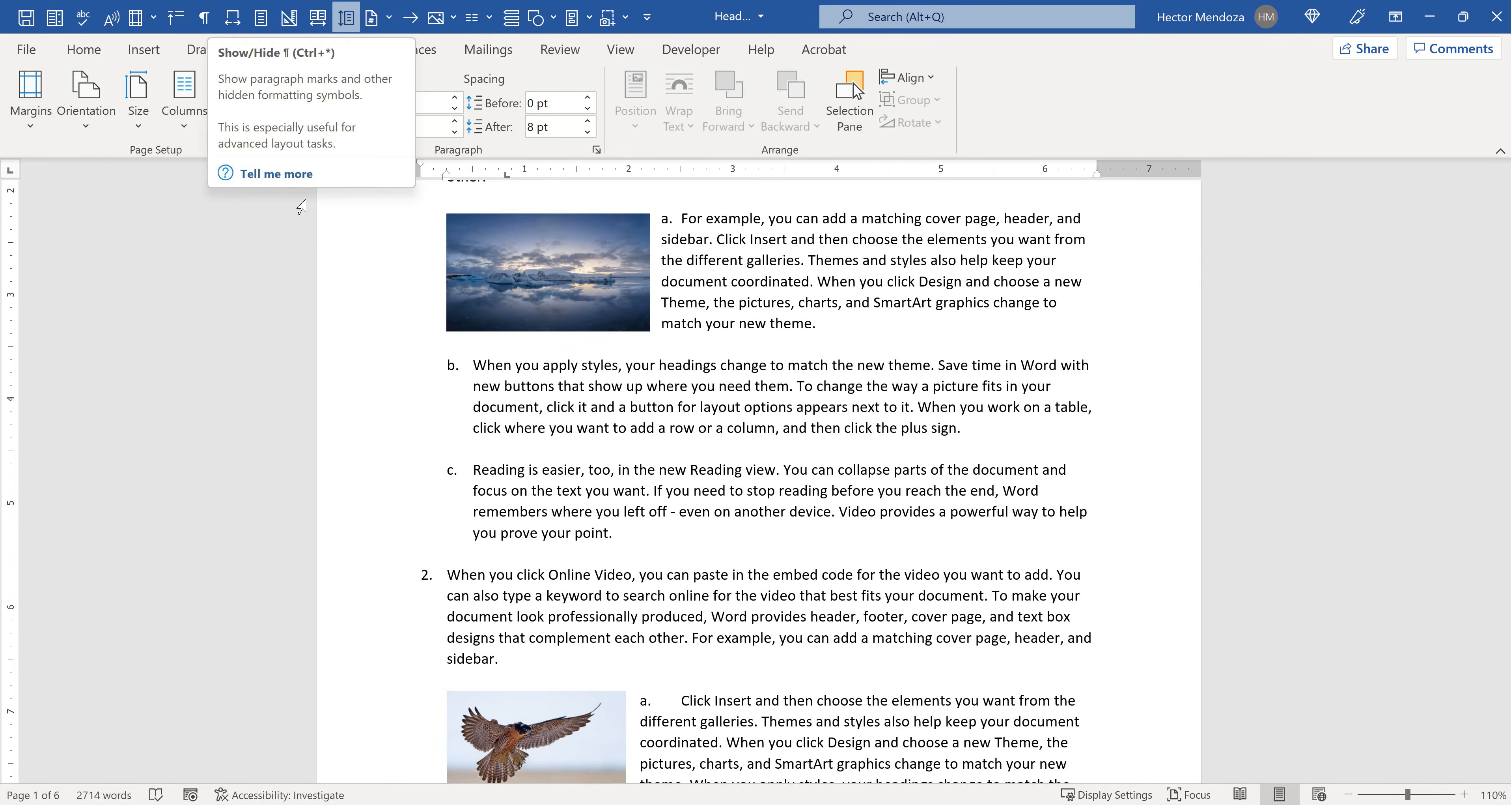
click(91, 52)
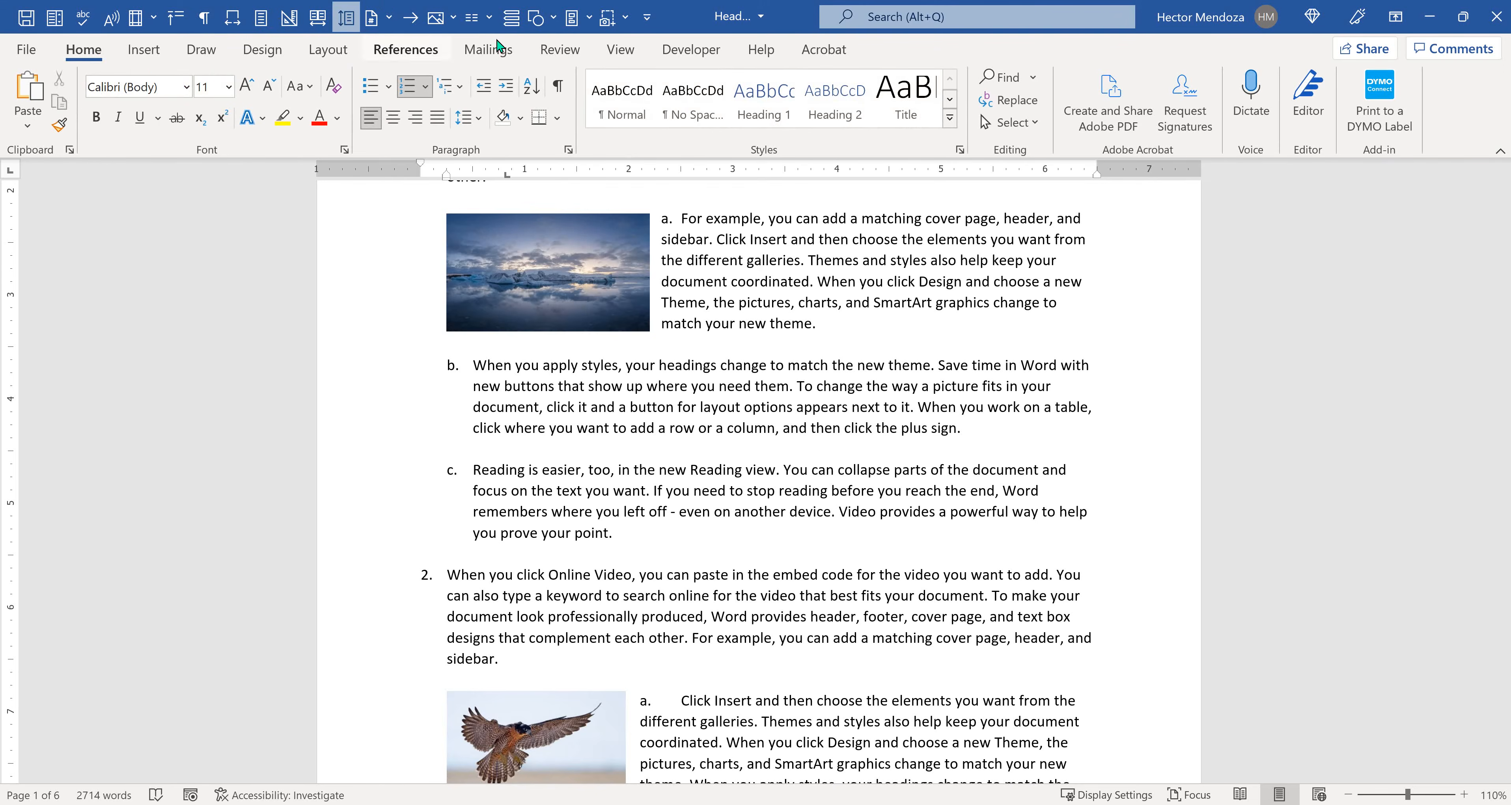
click(558, 87)
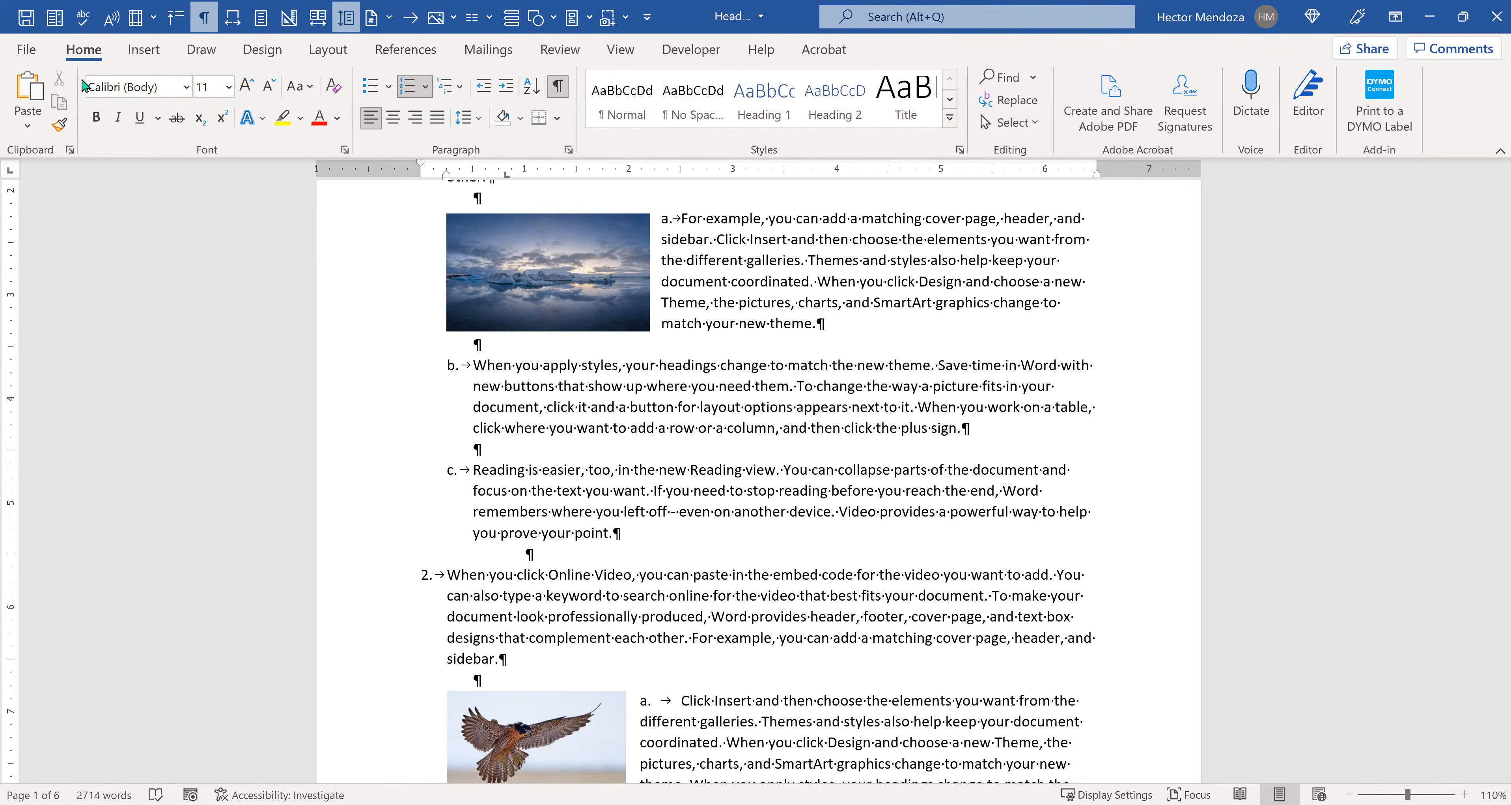
Step: With the Design commands displayed, toggle the formatting marks repeatedly from the Quick Access Toolbar and leave them hidden
click(261, 51)
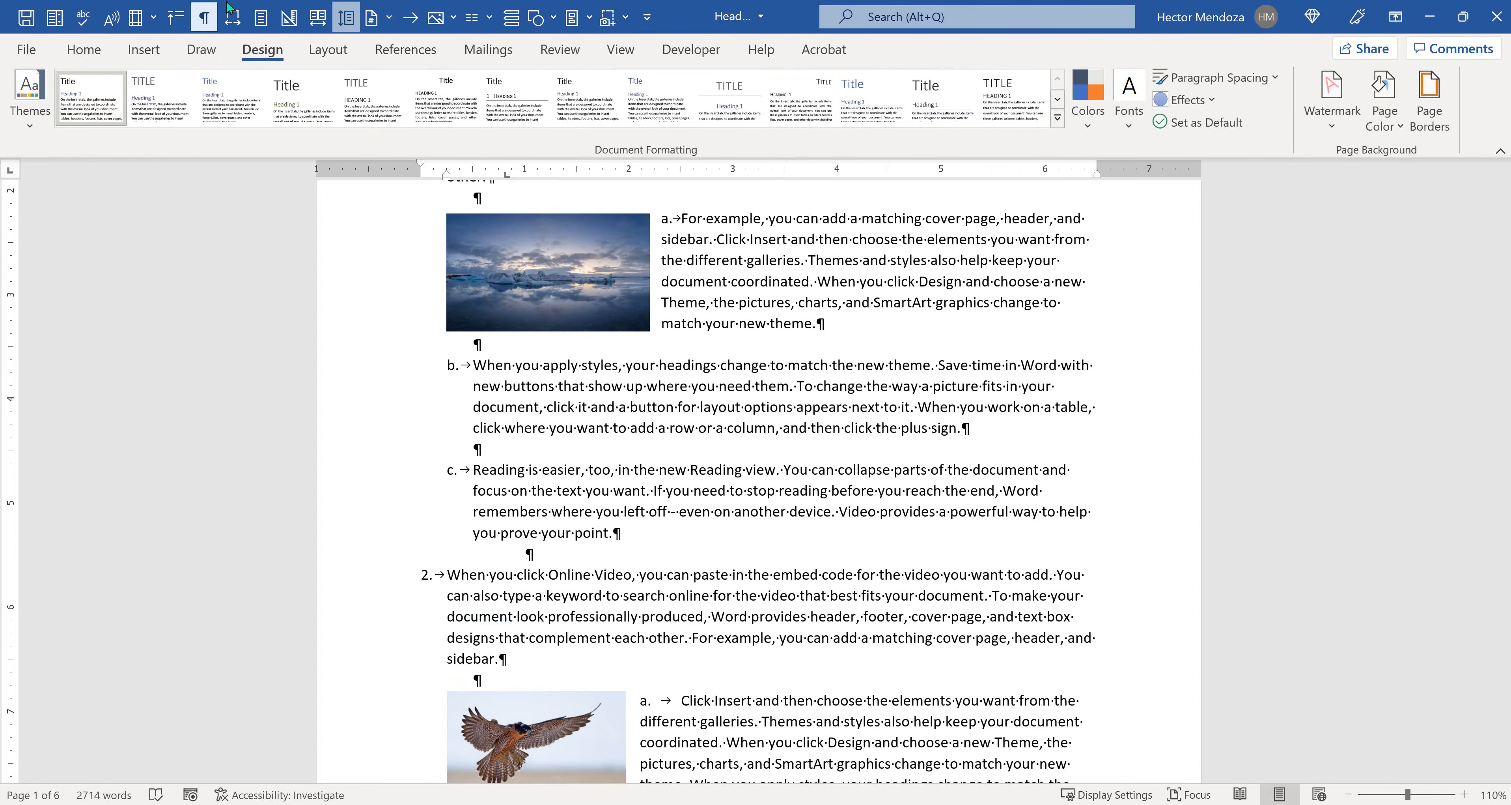
click(211, 20)
click(210, 21)
click(210, 21)
click(209, 20)
click(209, 20)
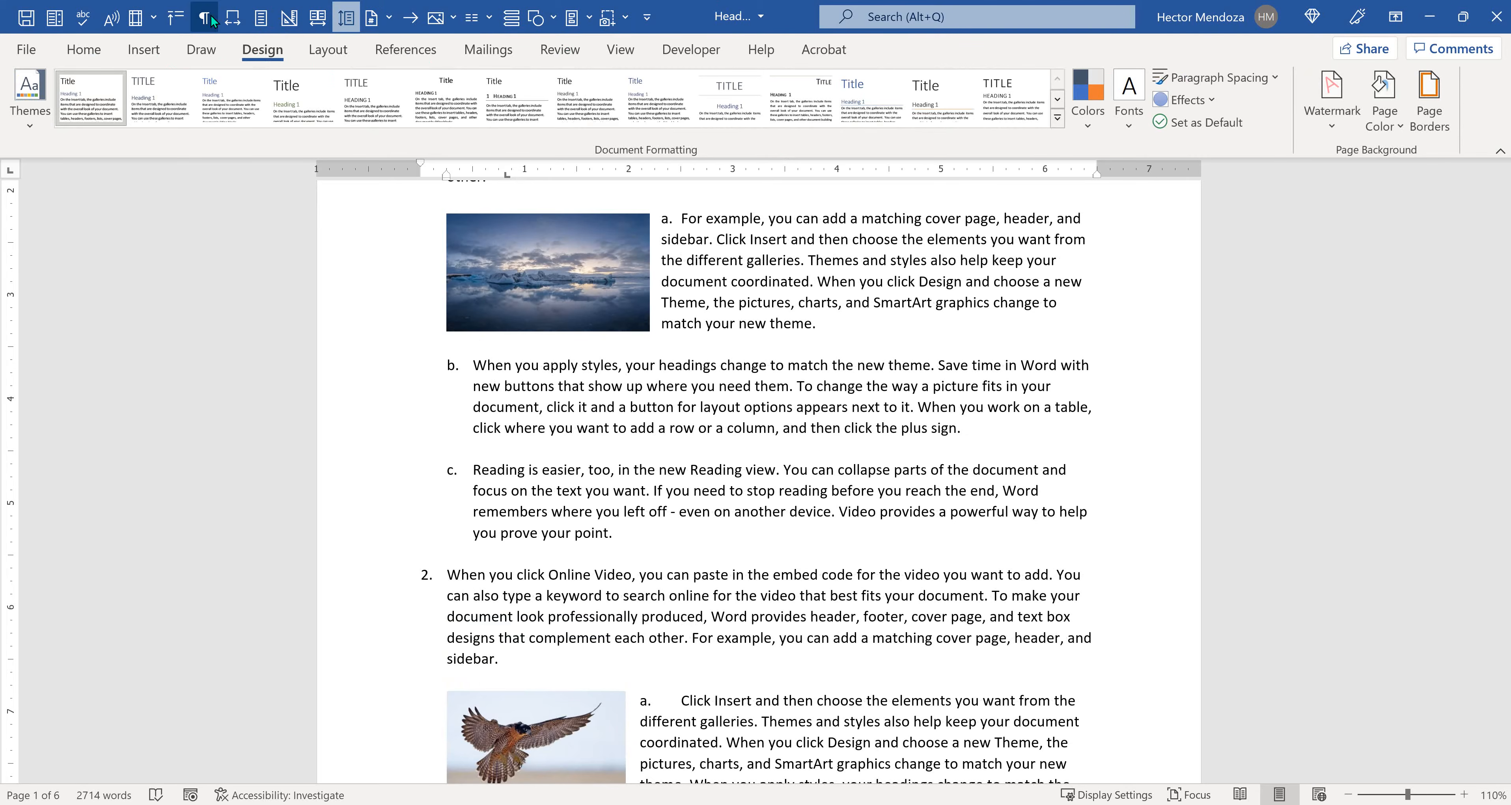
click(209, 20)
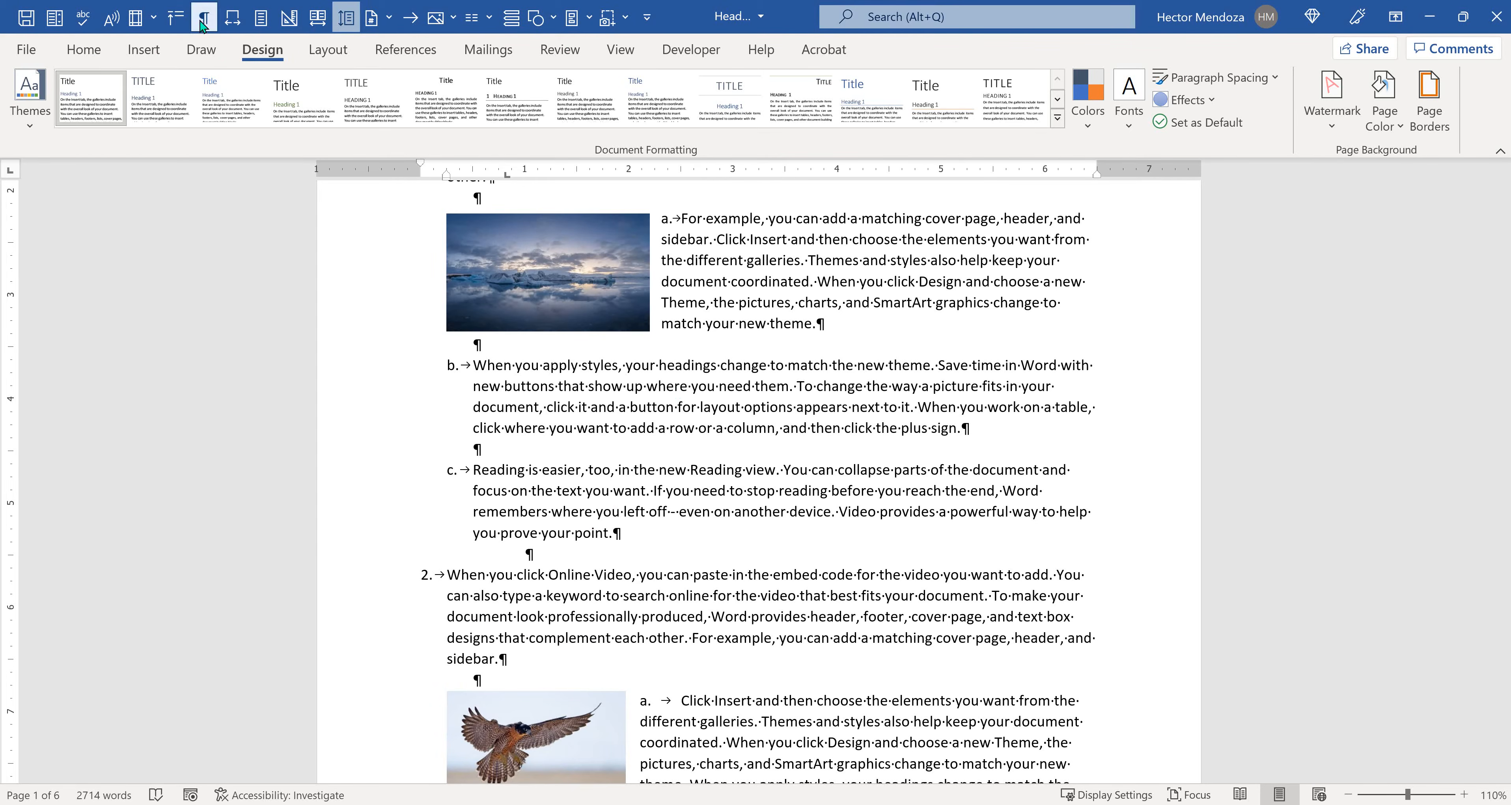
click(207, 21)
click(207, 20)
click(206, 21)
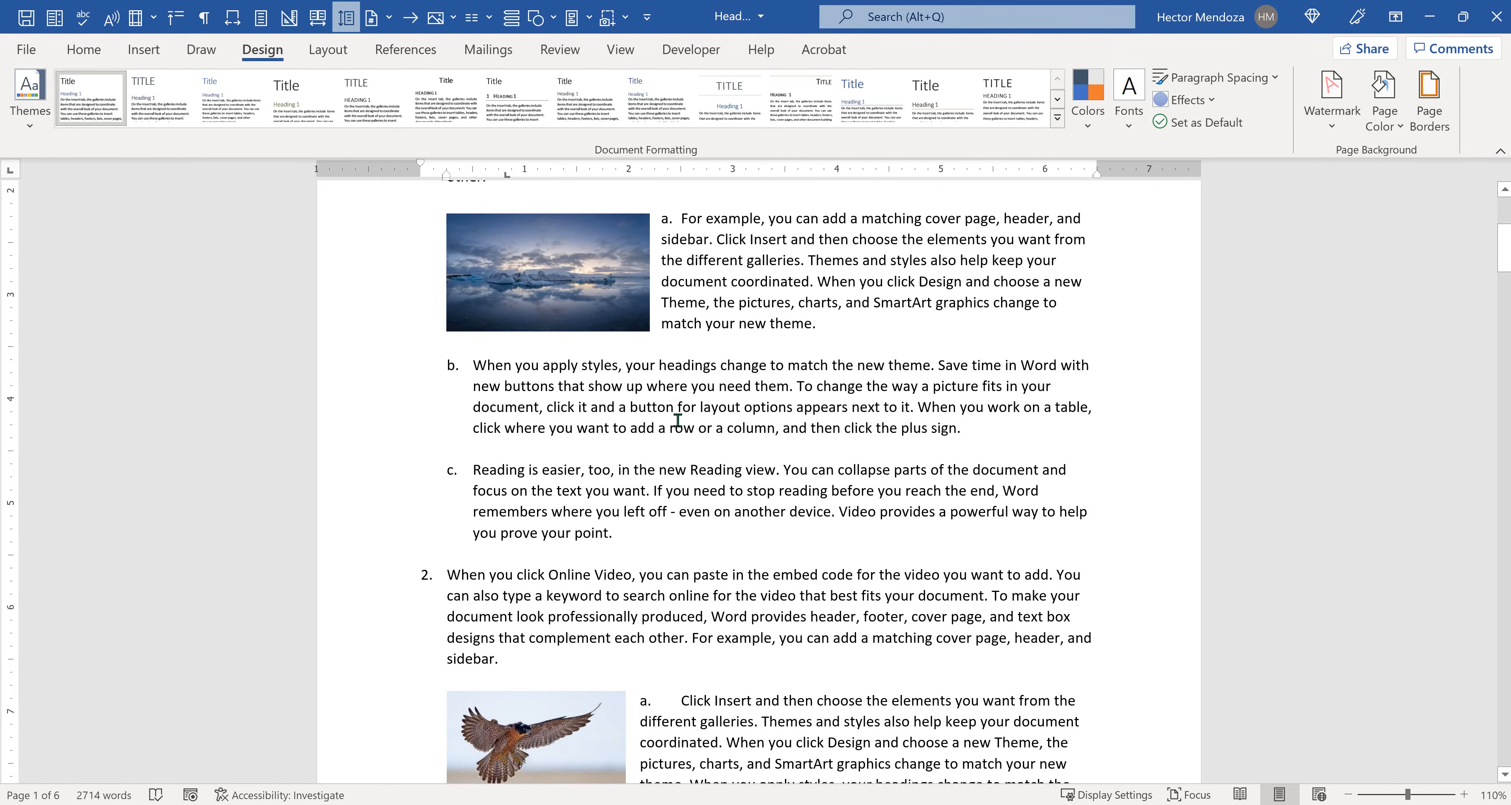
Step: Have the text of list item b under item 1 read aloud, and stop the reading partway through
scroll(677, 420, down, 1)
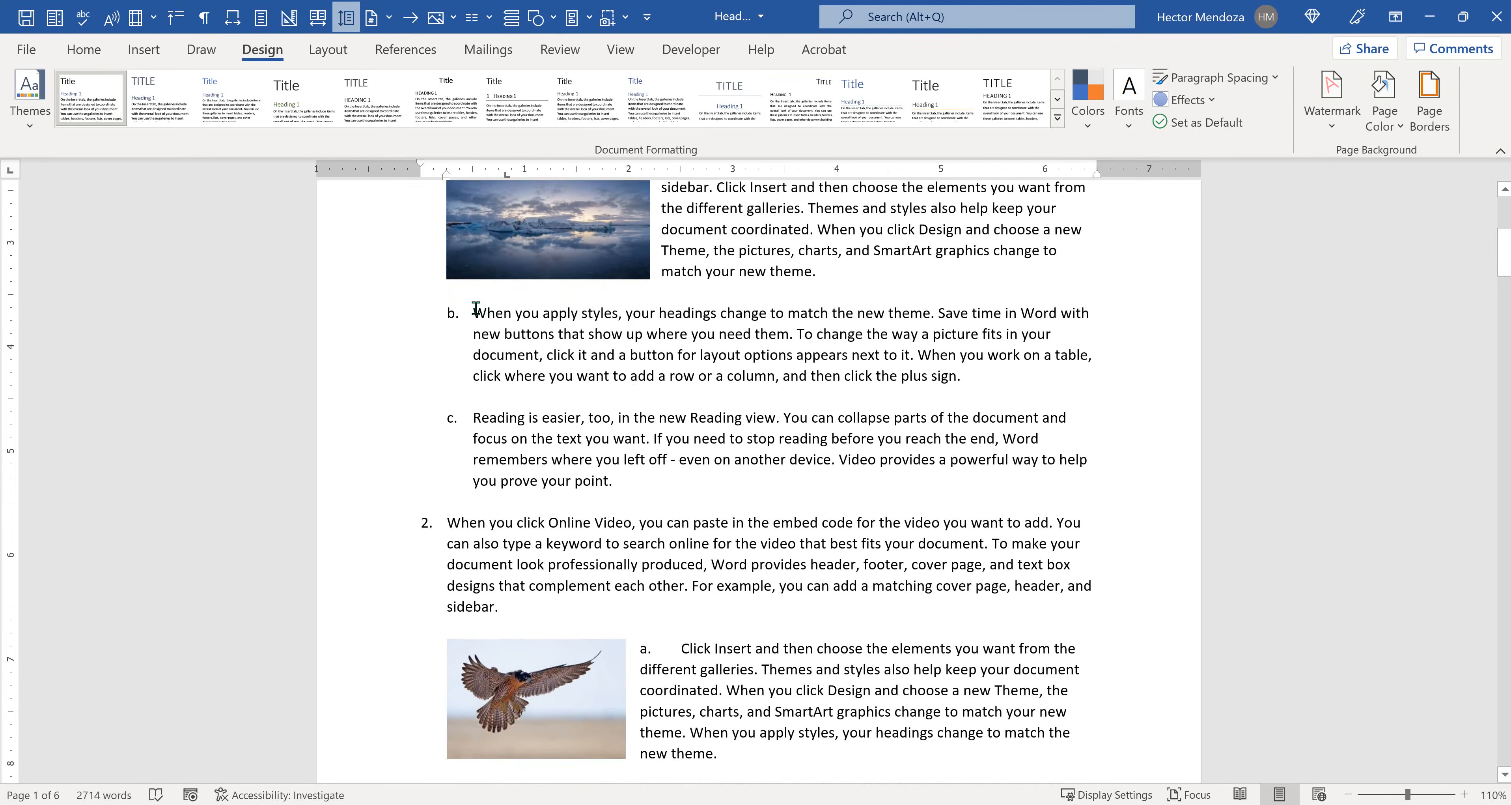
drag(476, 309, 986, 379)
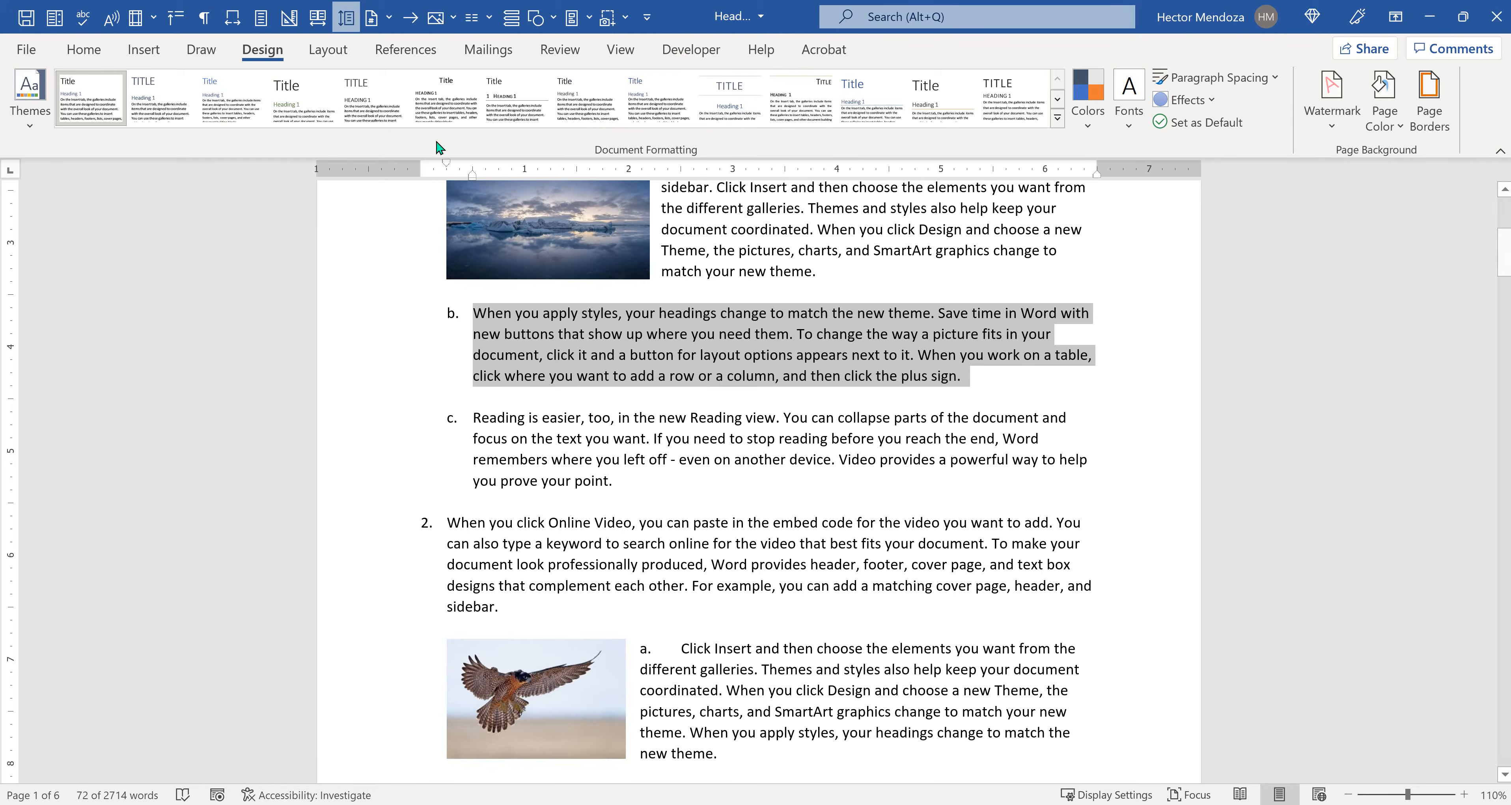
click(110, 23)
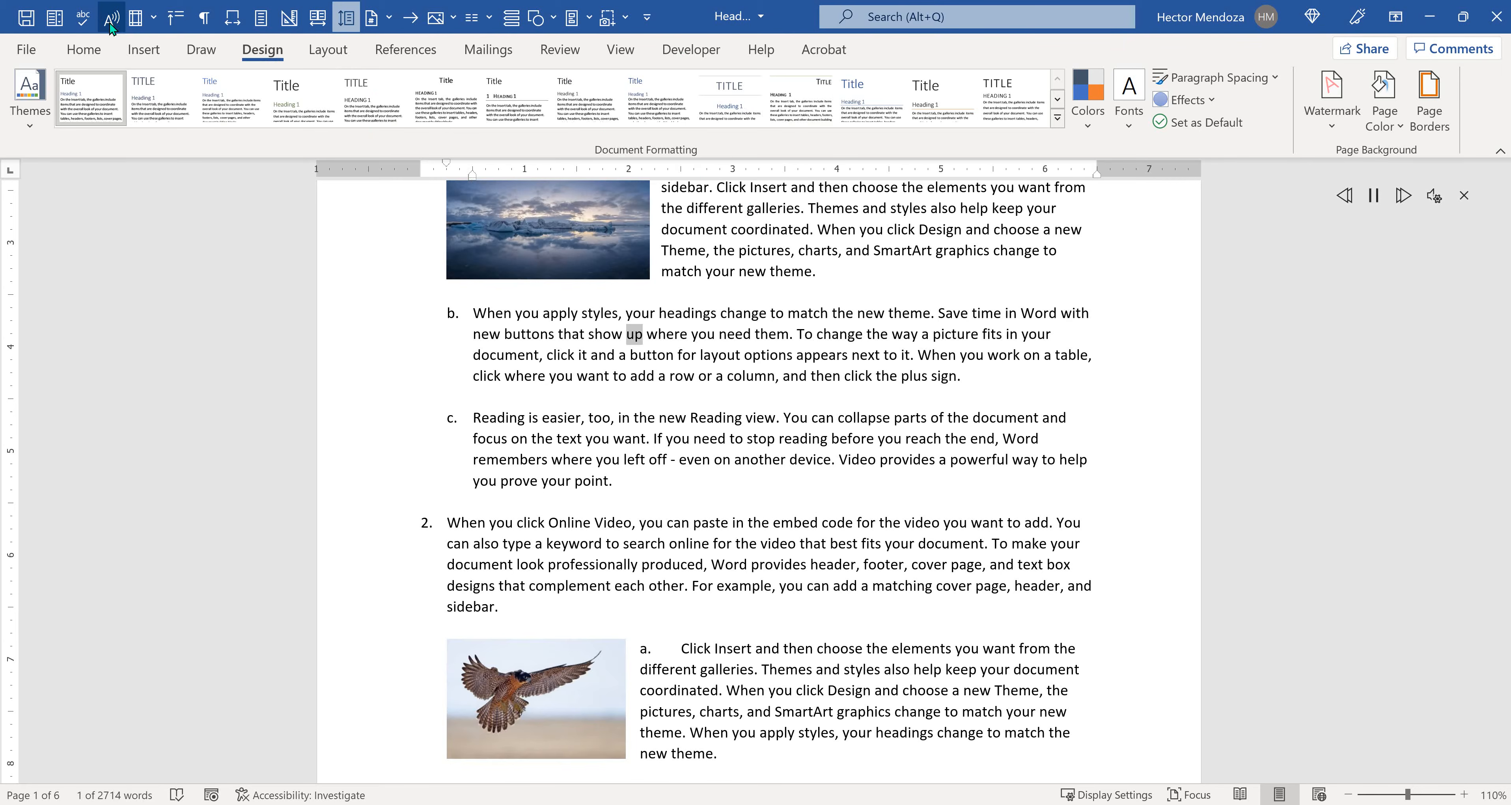
click(110, 24)
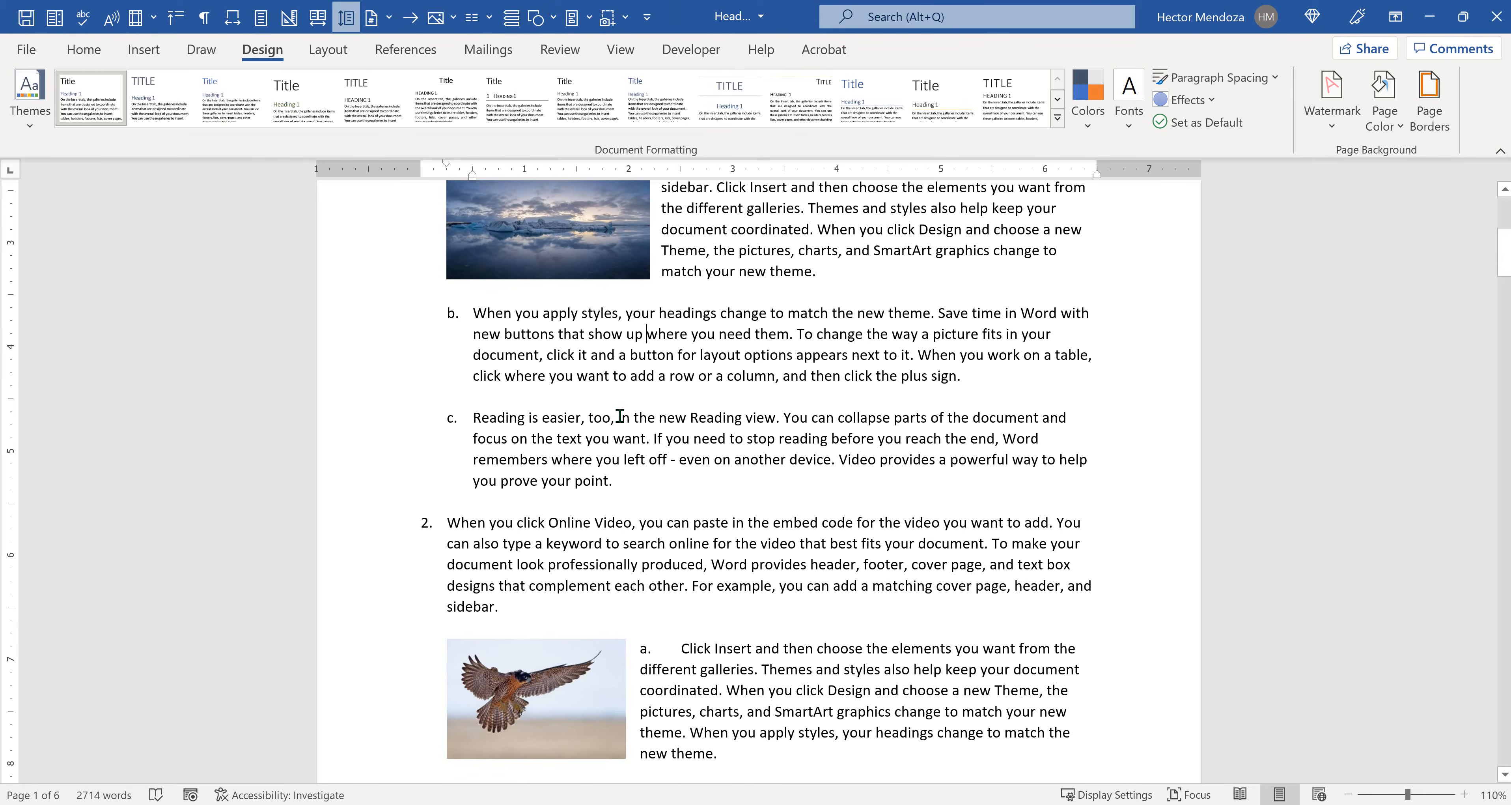
Step: Run Spelling & Grammar from the Quick Access Toolbar on list item b under item 1, review the Editor results, and close them
click(96, 54)
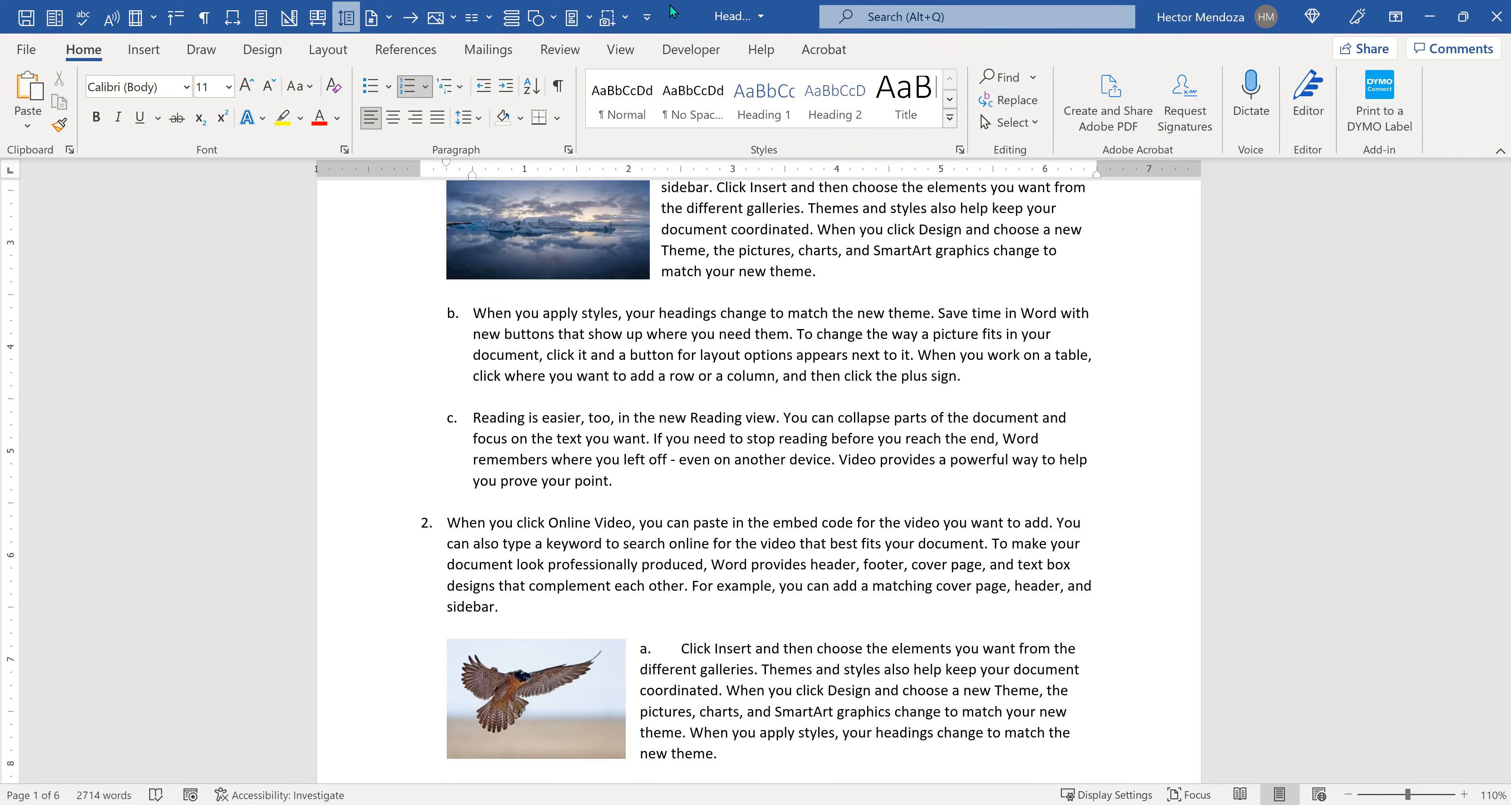
drag(659, 336, 991, 369)
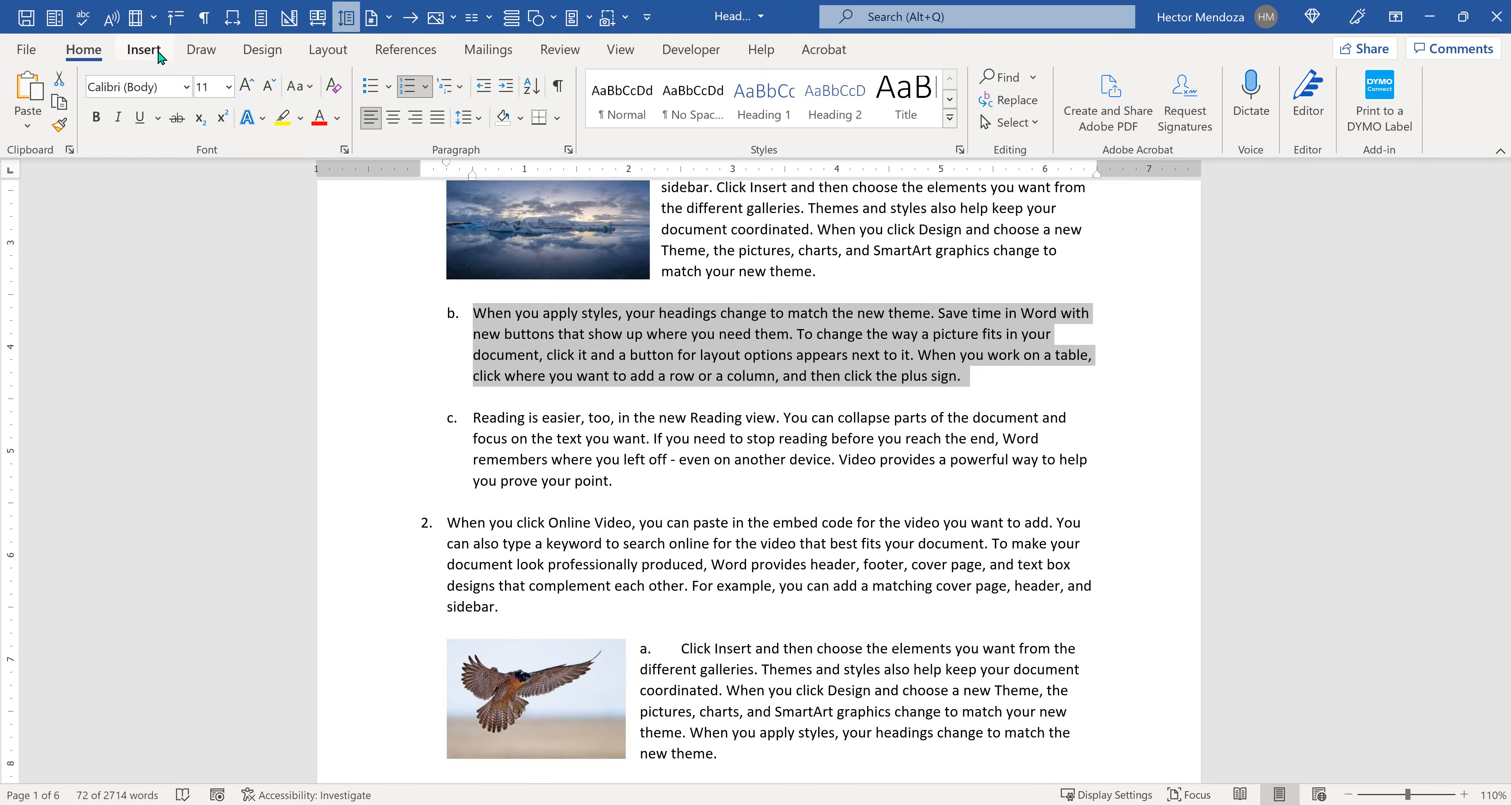
click(83, 22)
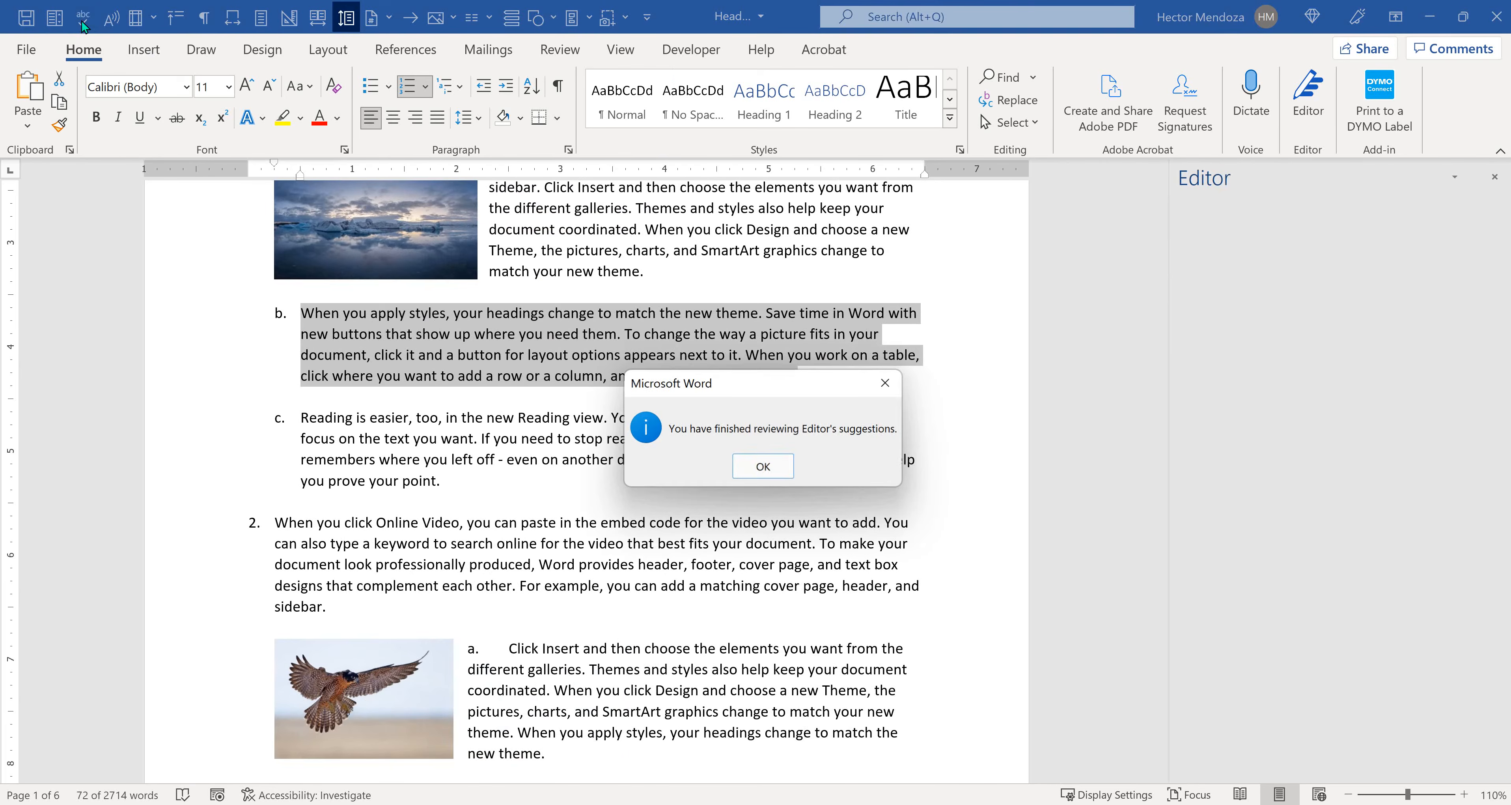
click(763, 466)
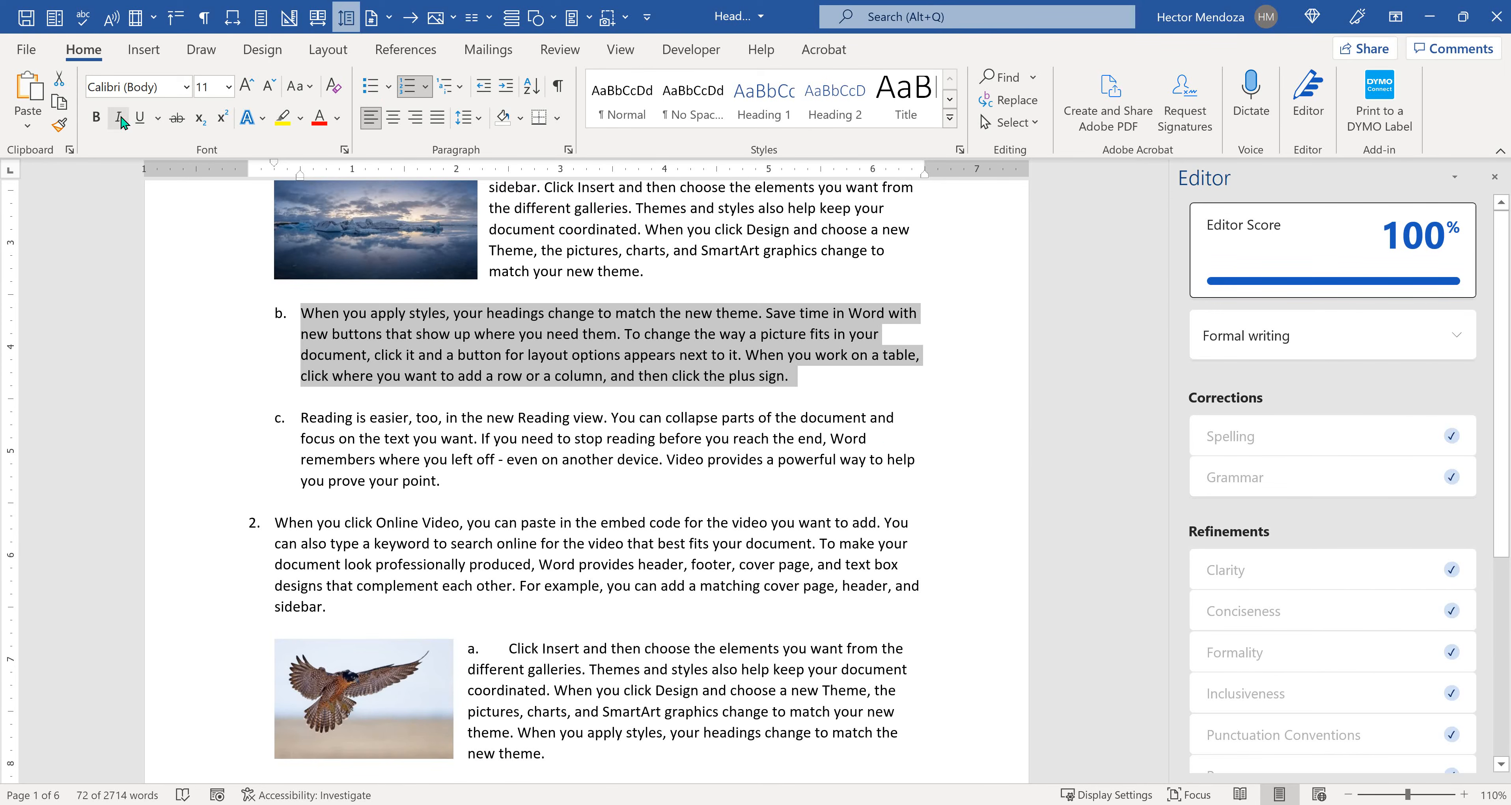
mouse_move(1452, 194)
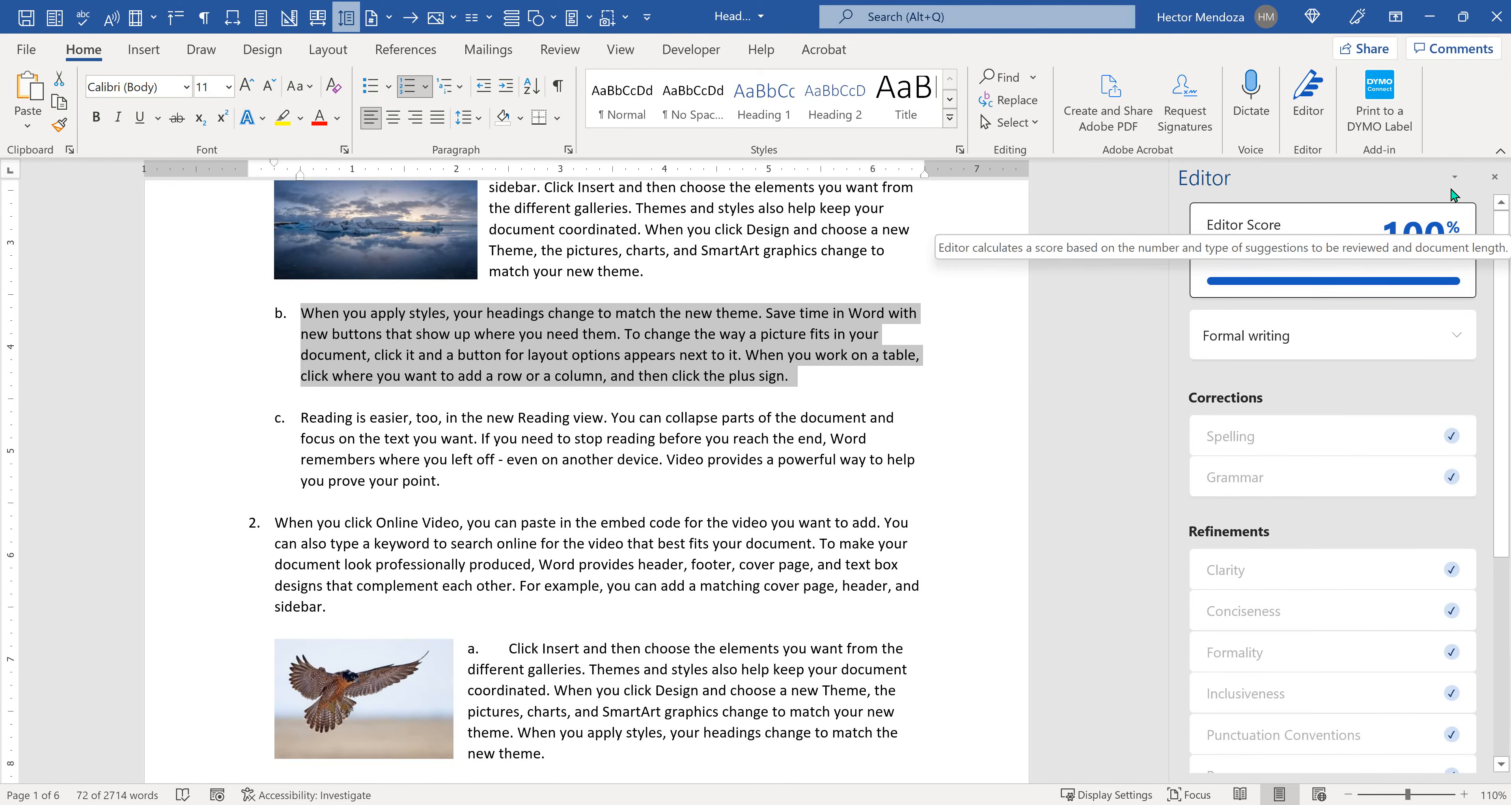
click(1495, 177)
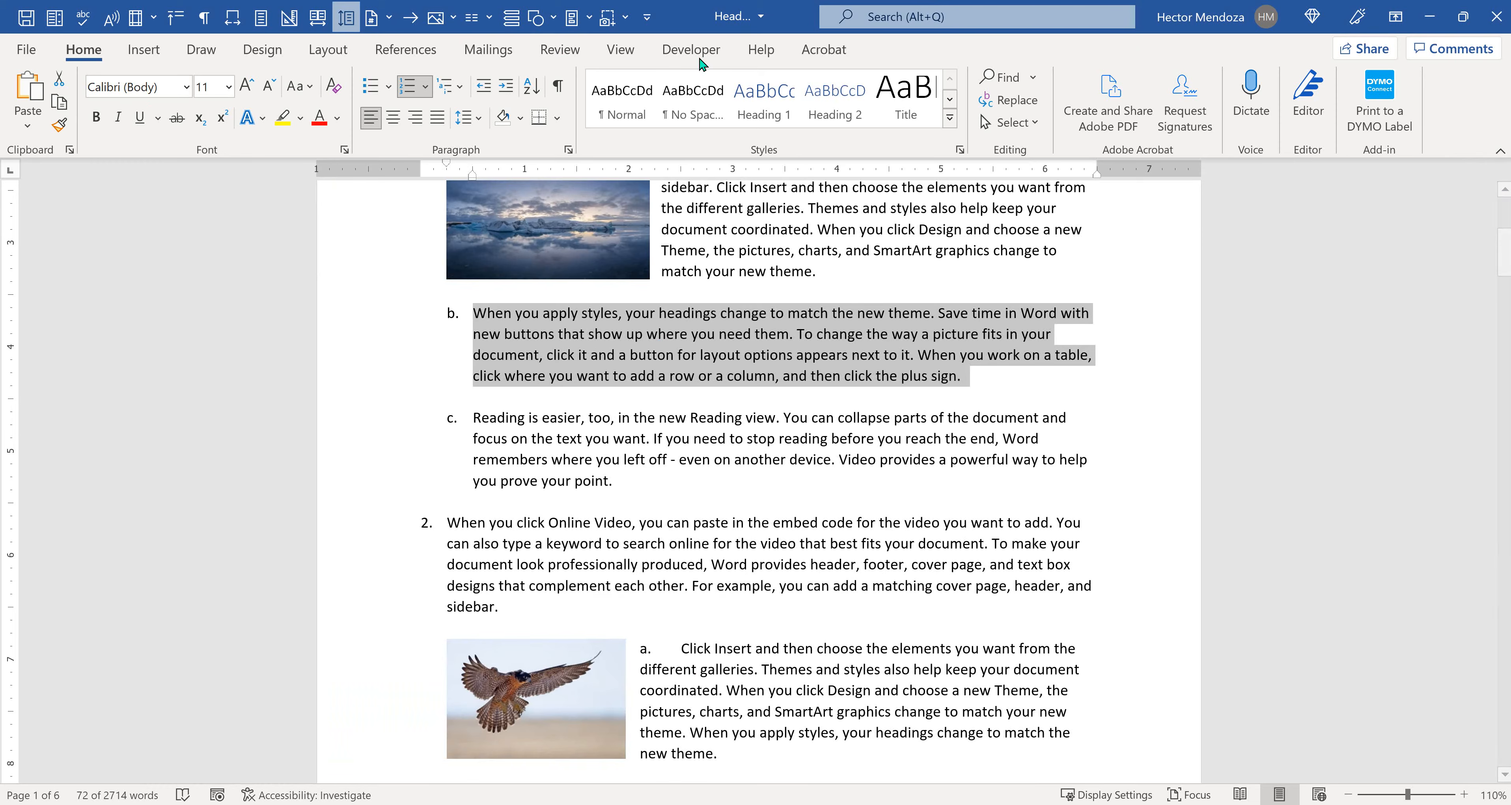
Step: Open the full Quick Access Toolbar customization options and list All Commands as the source
click(647, 18)
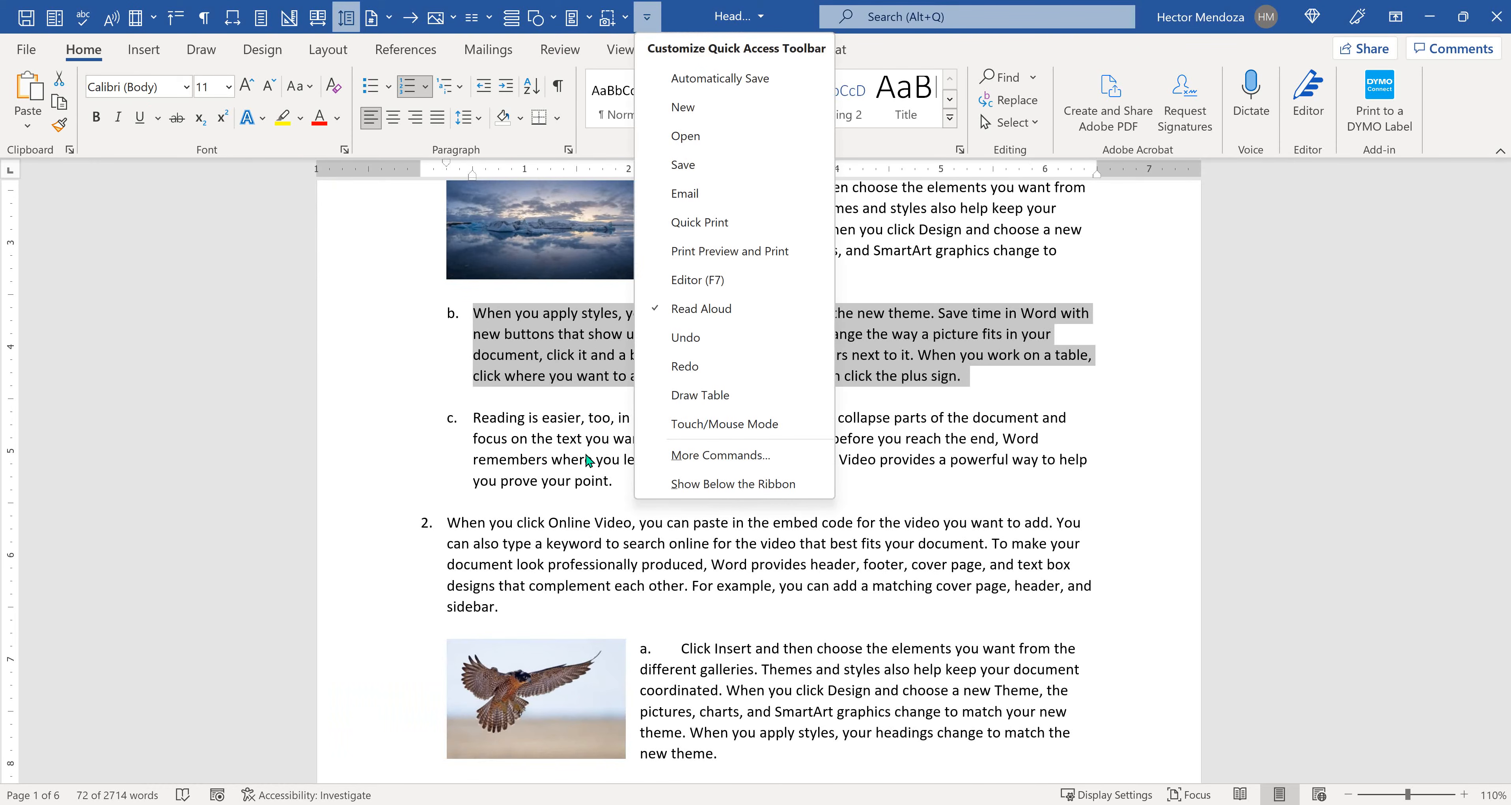
click(717, 455)
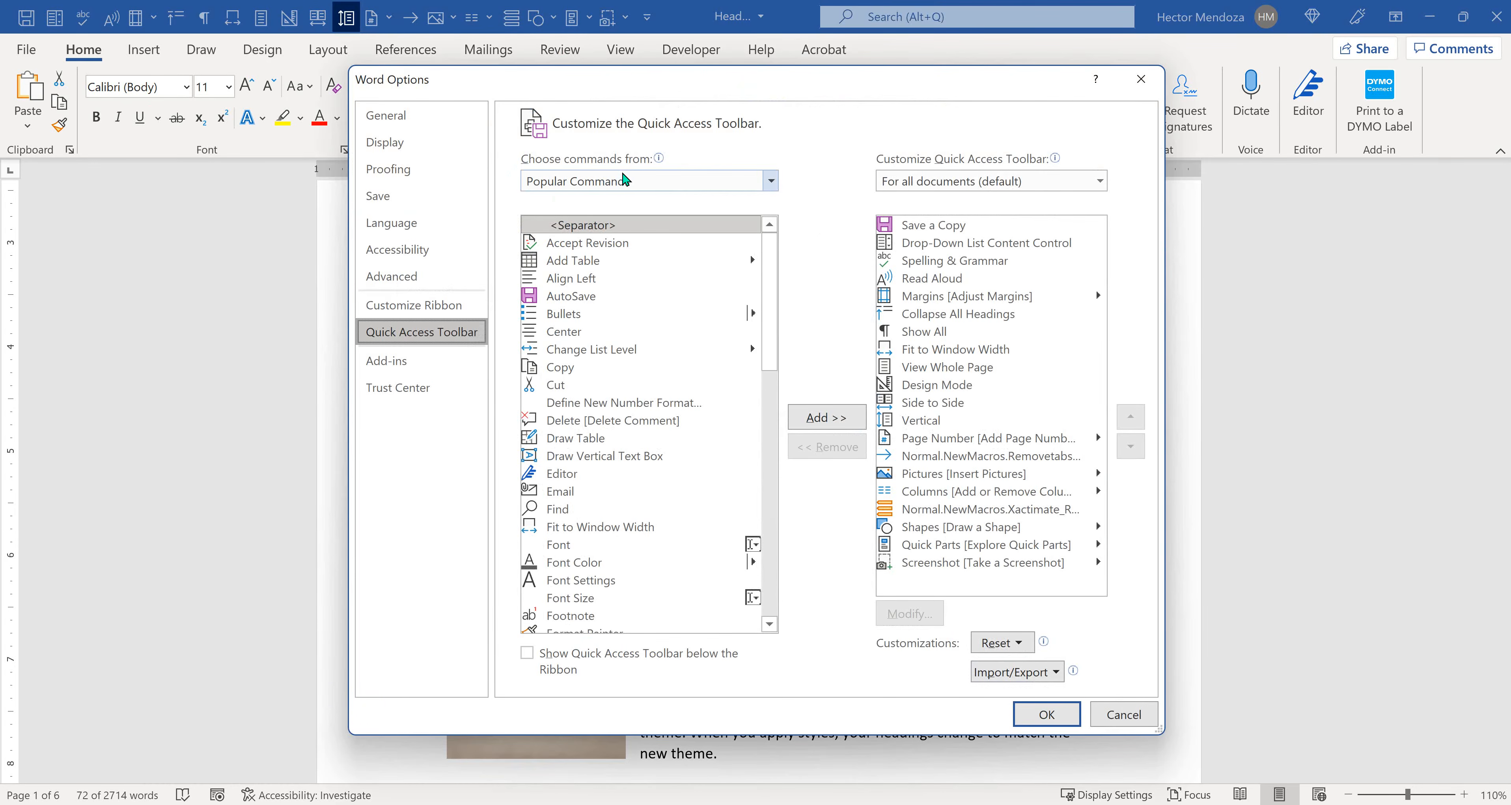
click(769, 182)
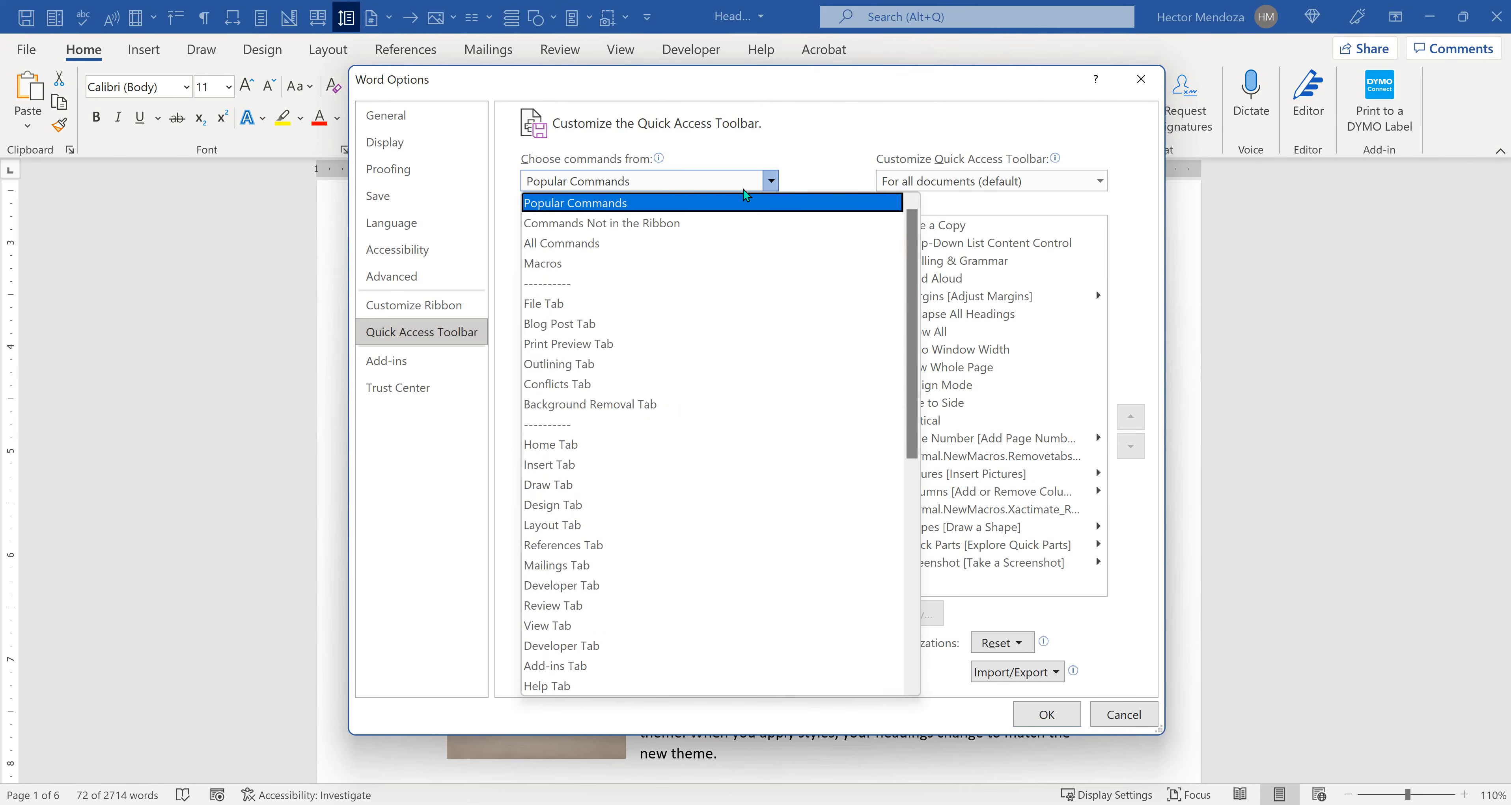
click(618, 246)
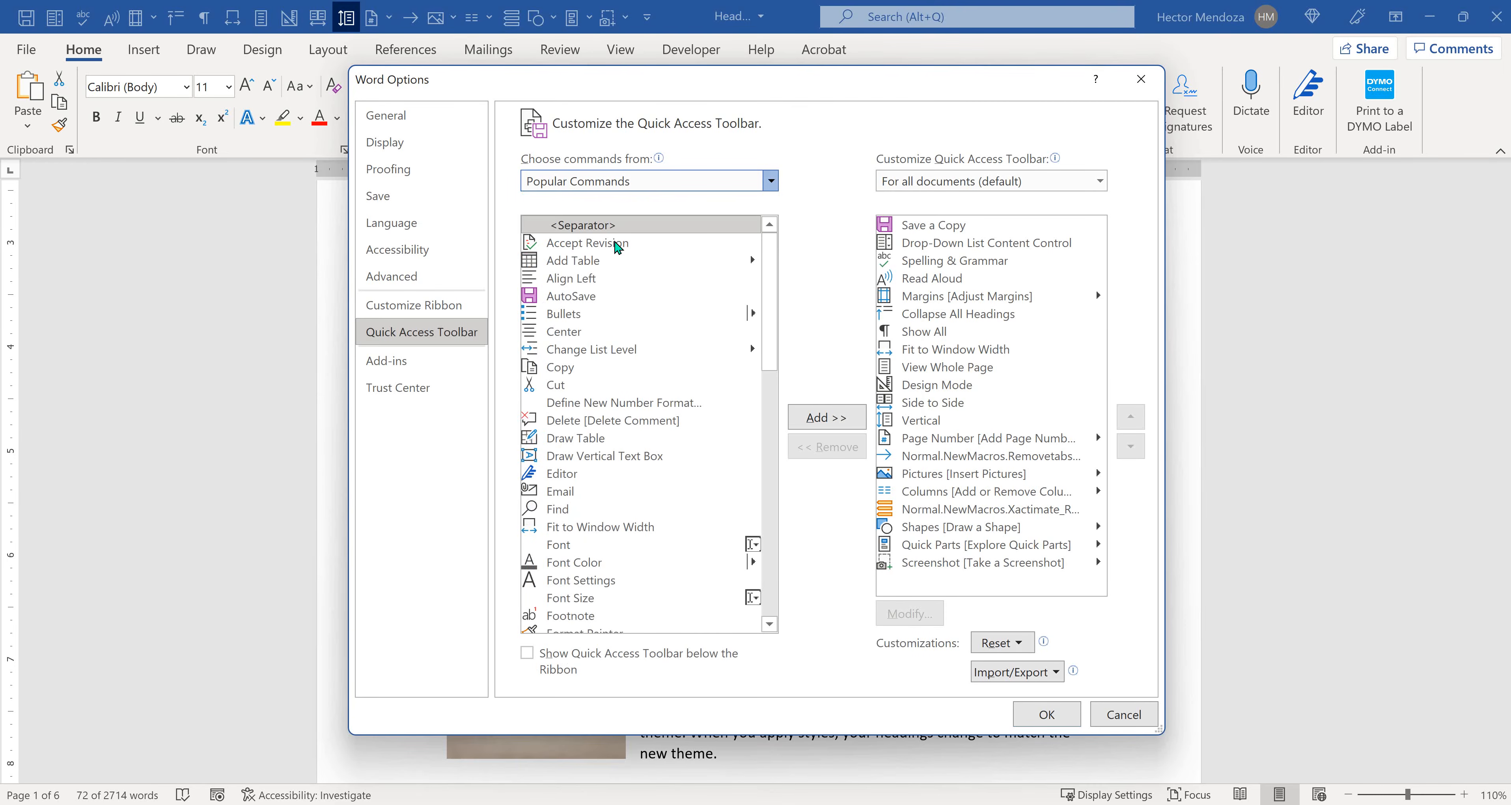
Step: Add the Align Top Right command from All Commands to the Quick Access Toolbar and apply the customization
scroll(628, 352, down, 4)
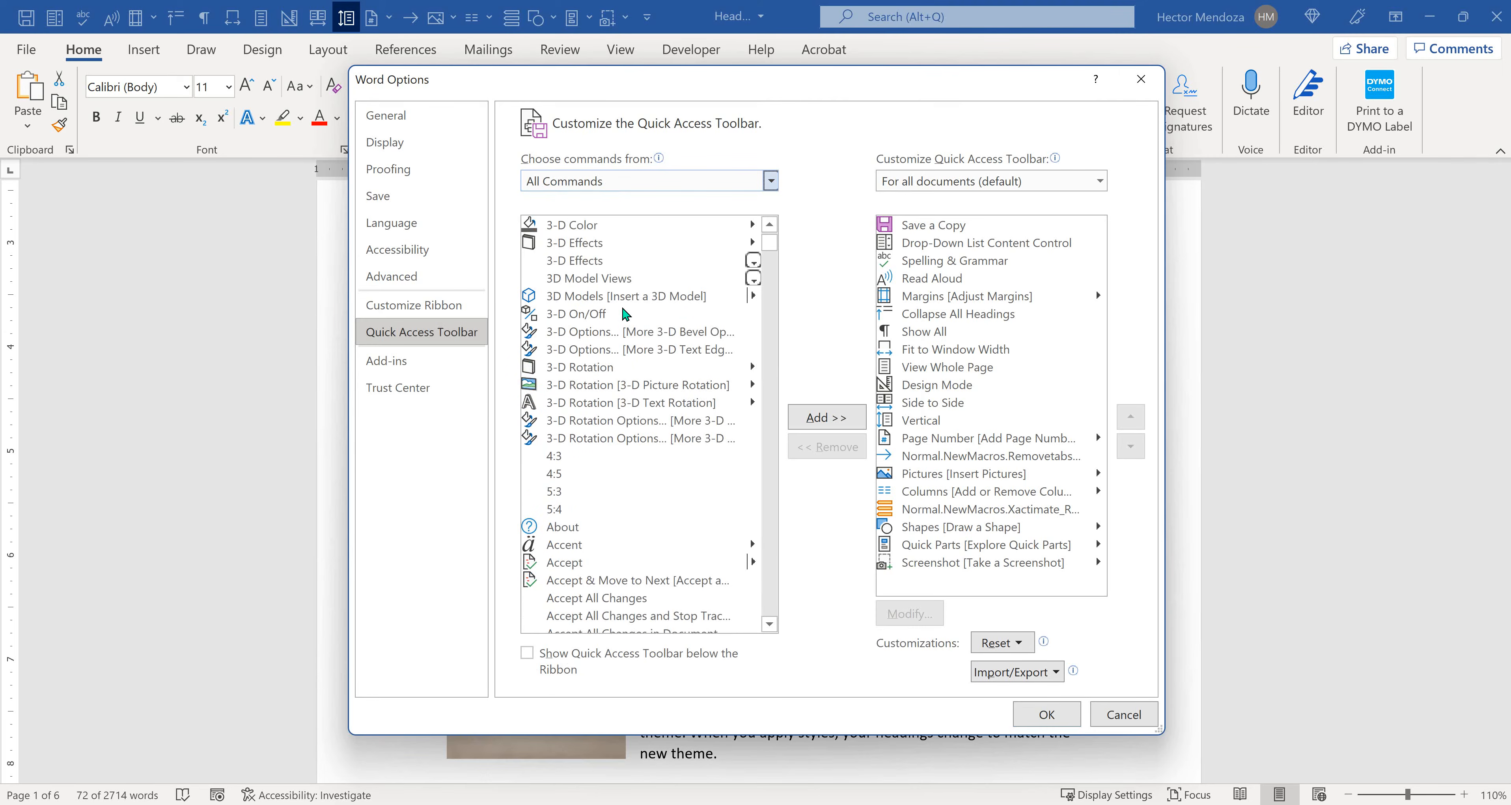
scroll(622, 473, down, 7)
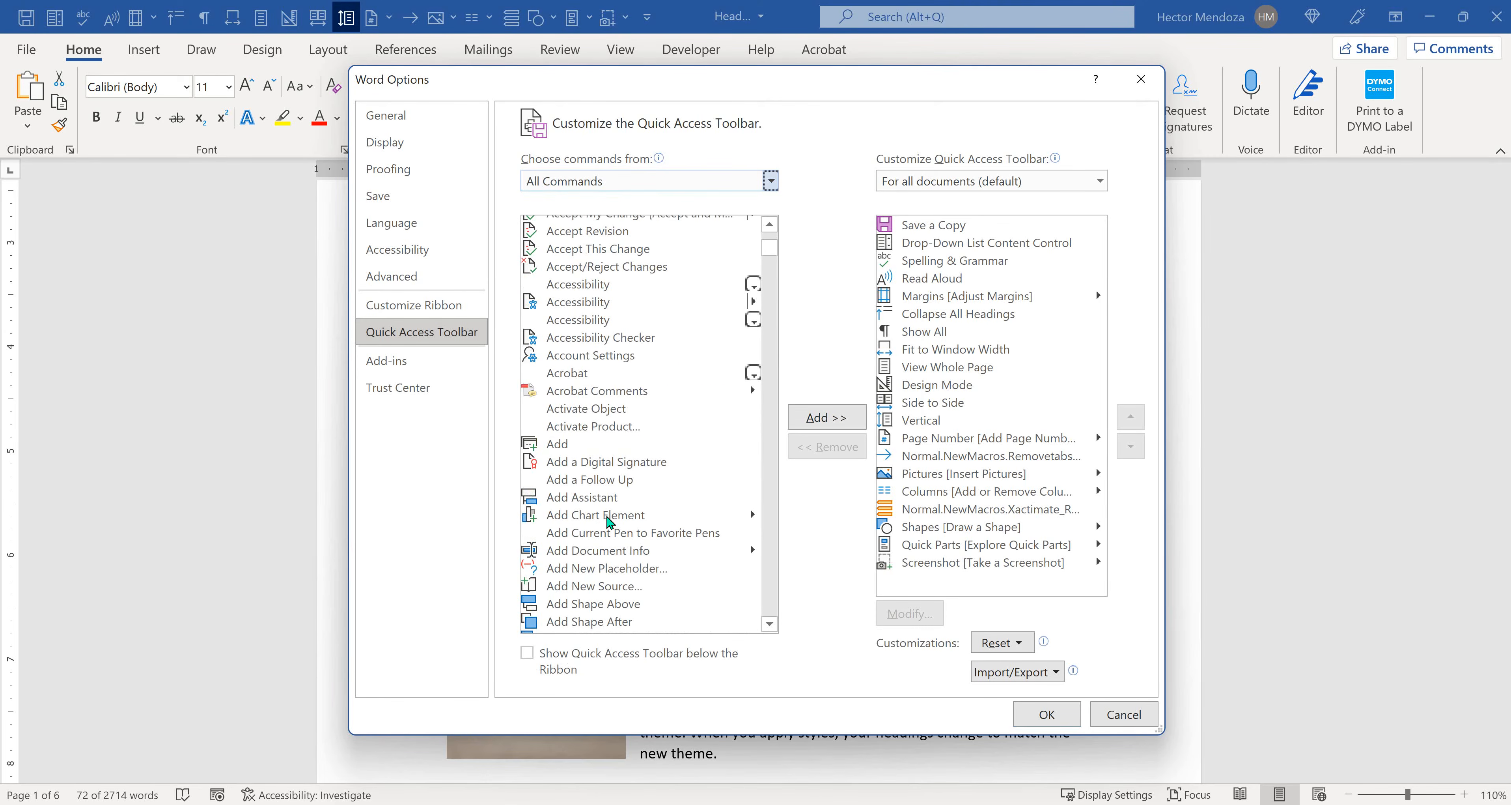
scroll(608, 522, down, 9)
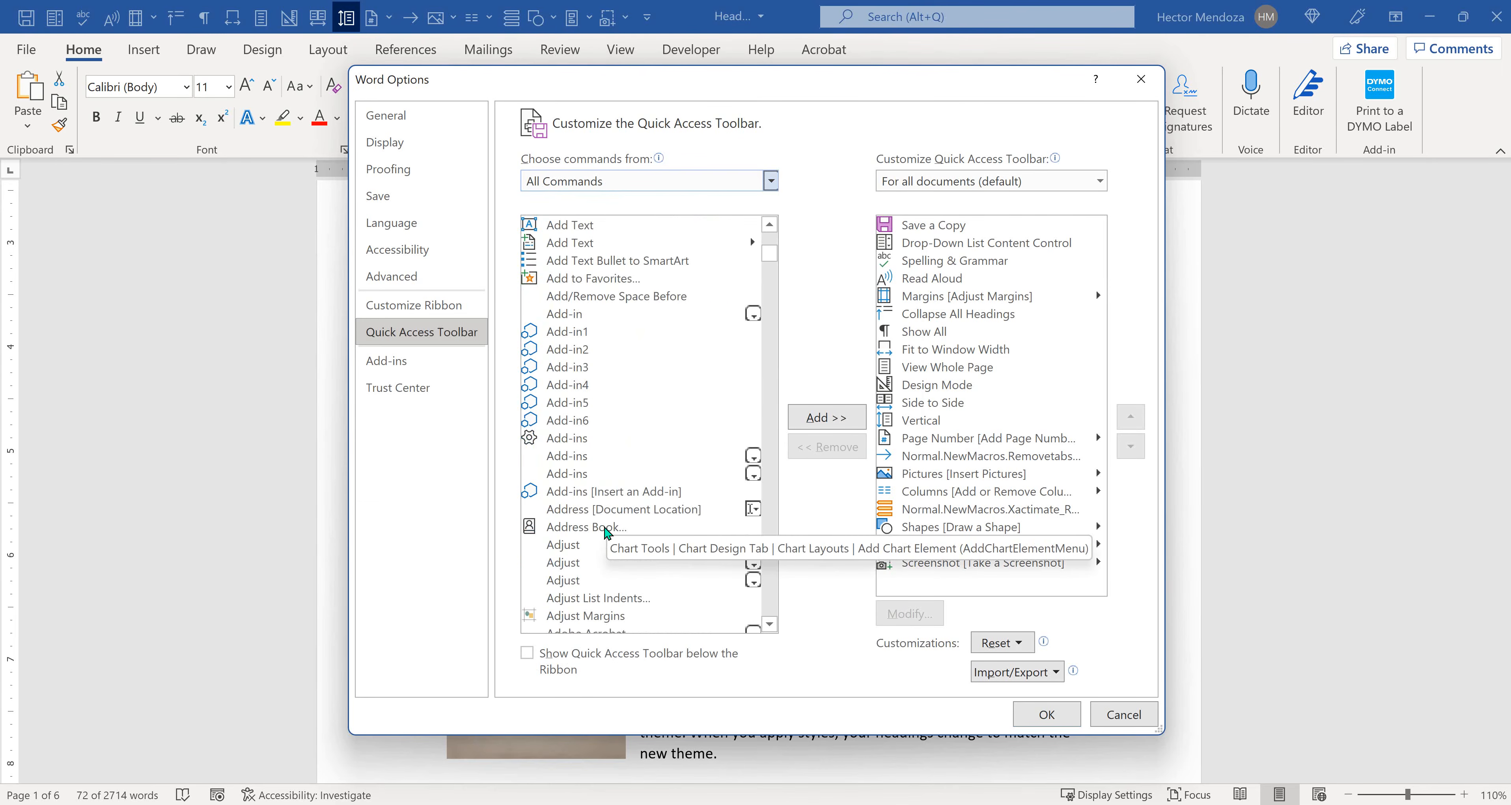
scroll(608, 533, down, 15)
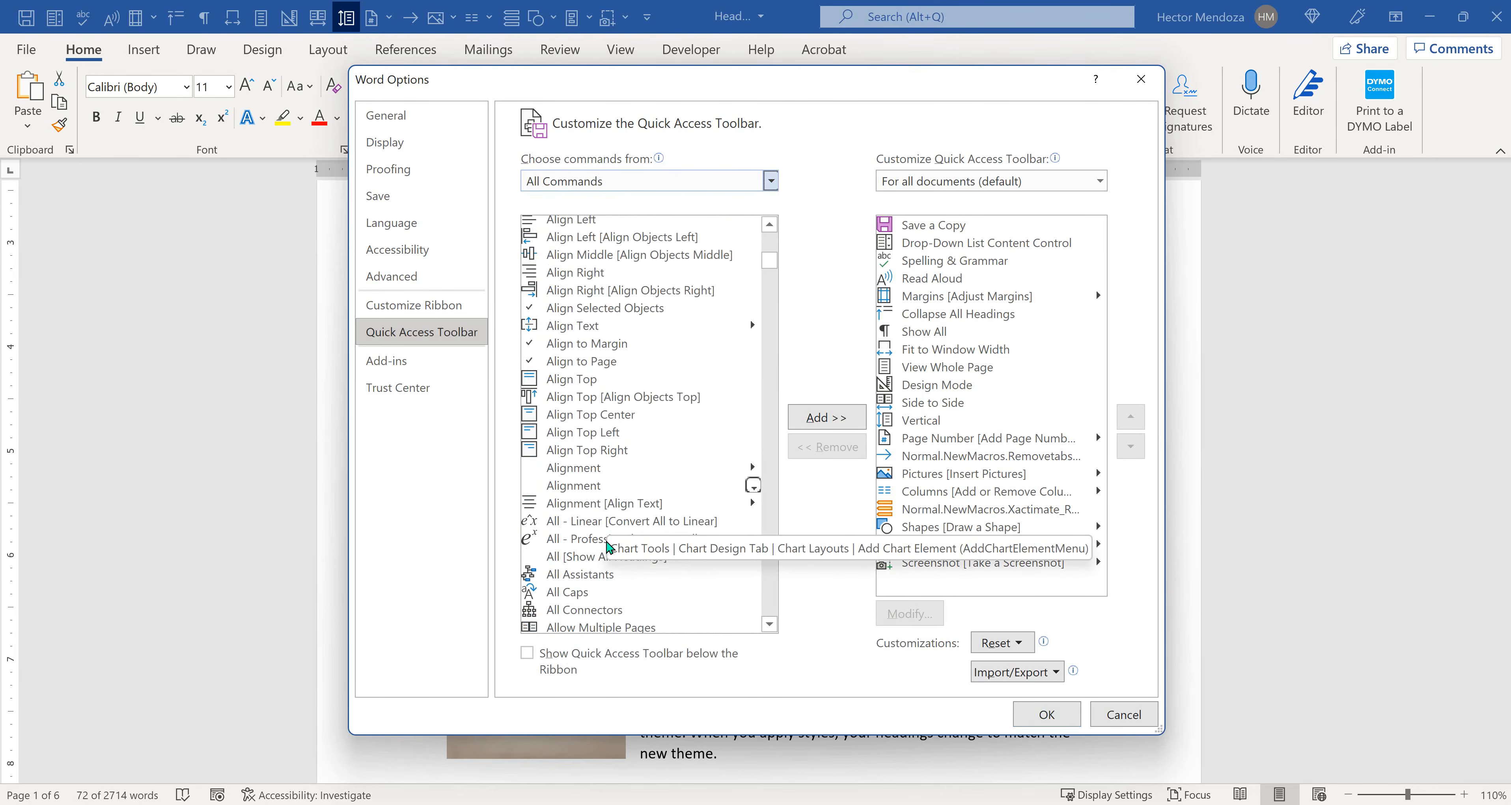
scroll(608, 547, up, 1)
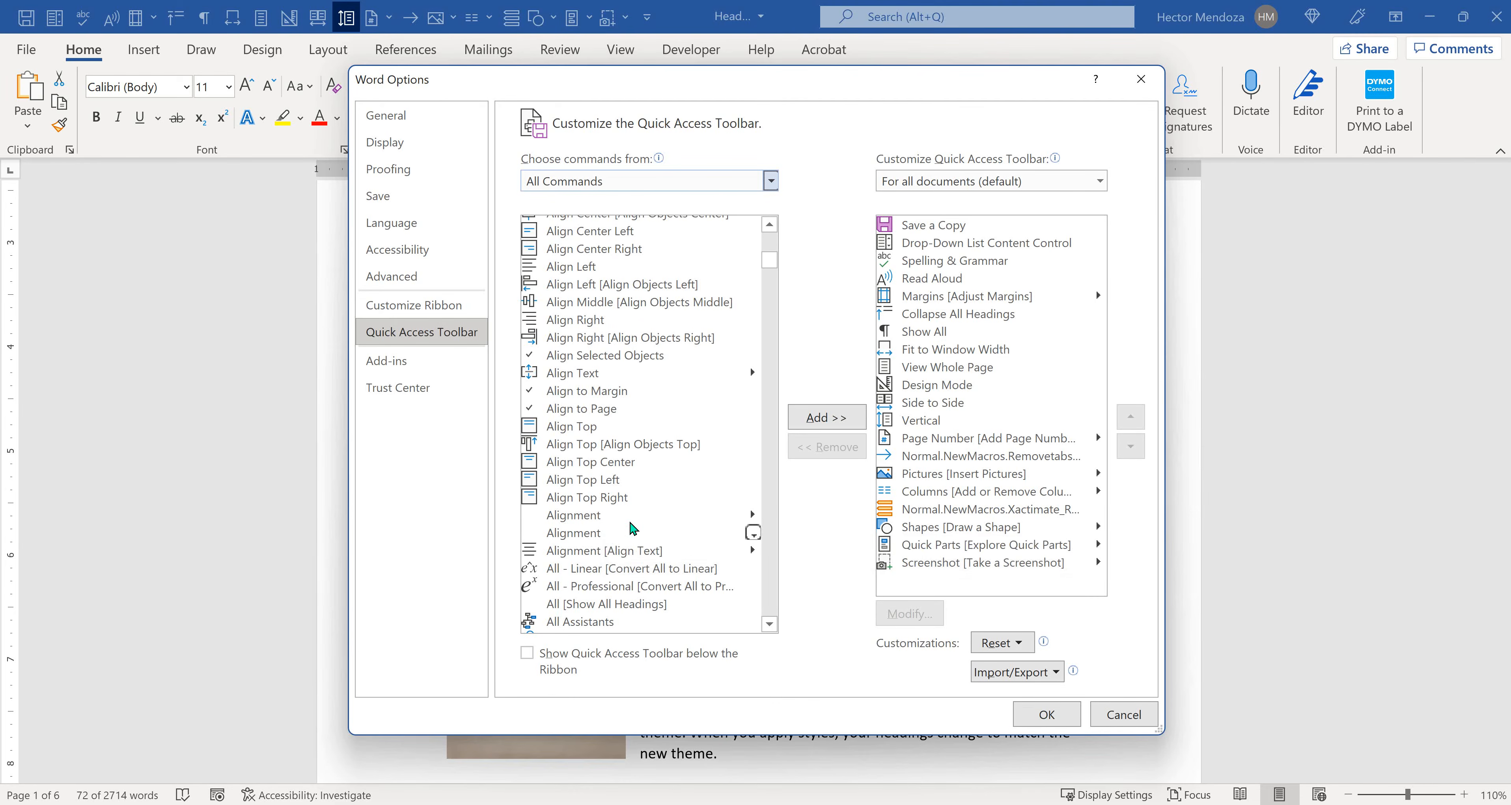
click(580, 501)
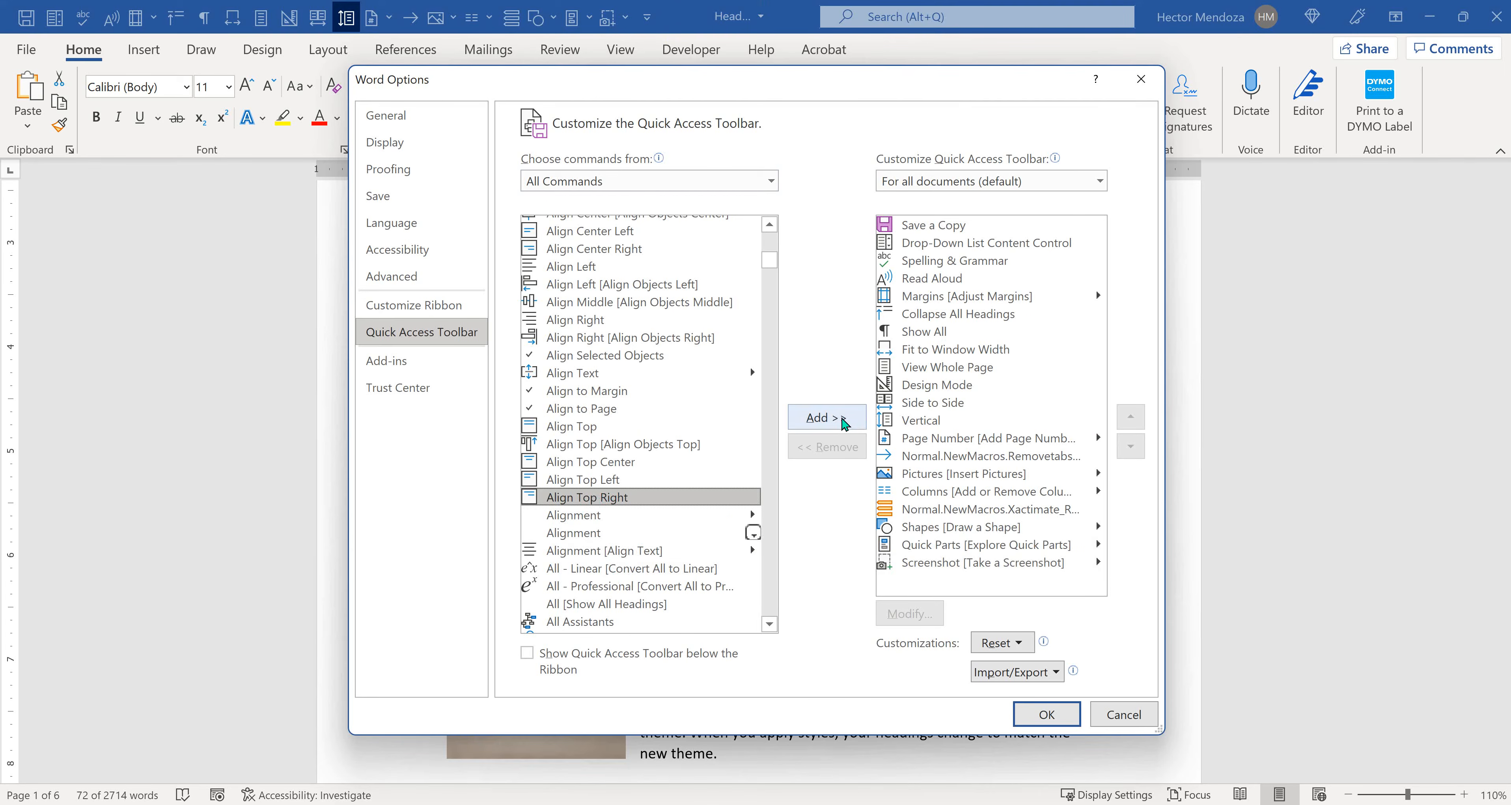
click(843, 419)
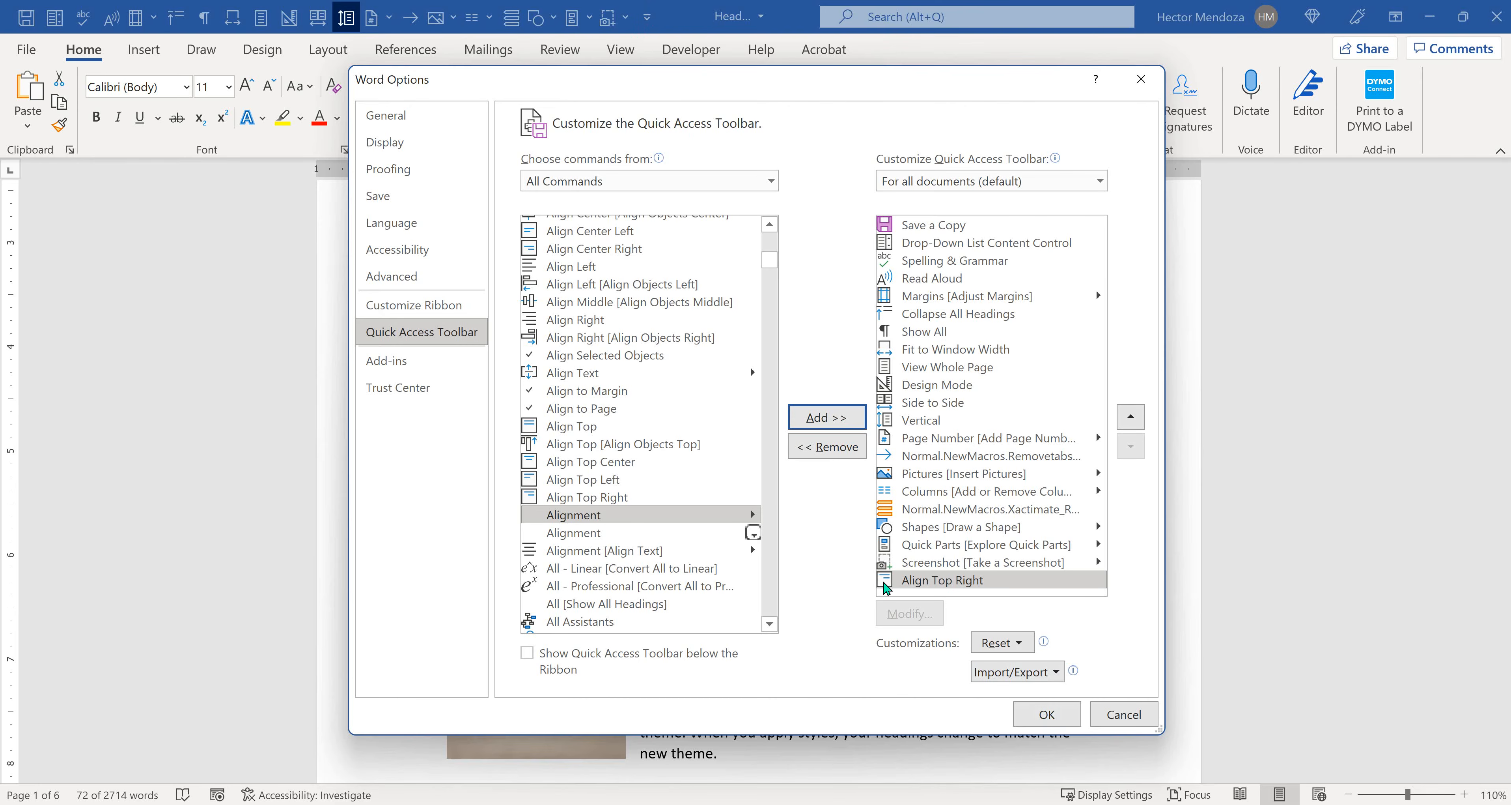
click(1044, 721)
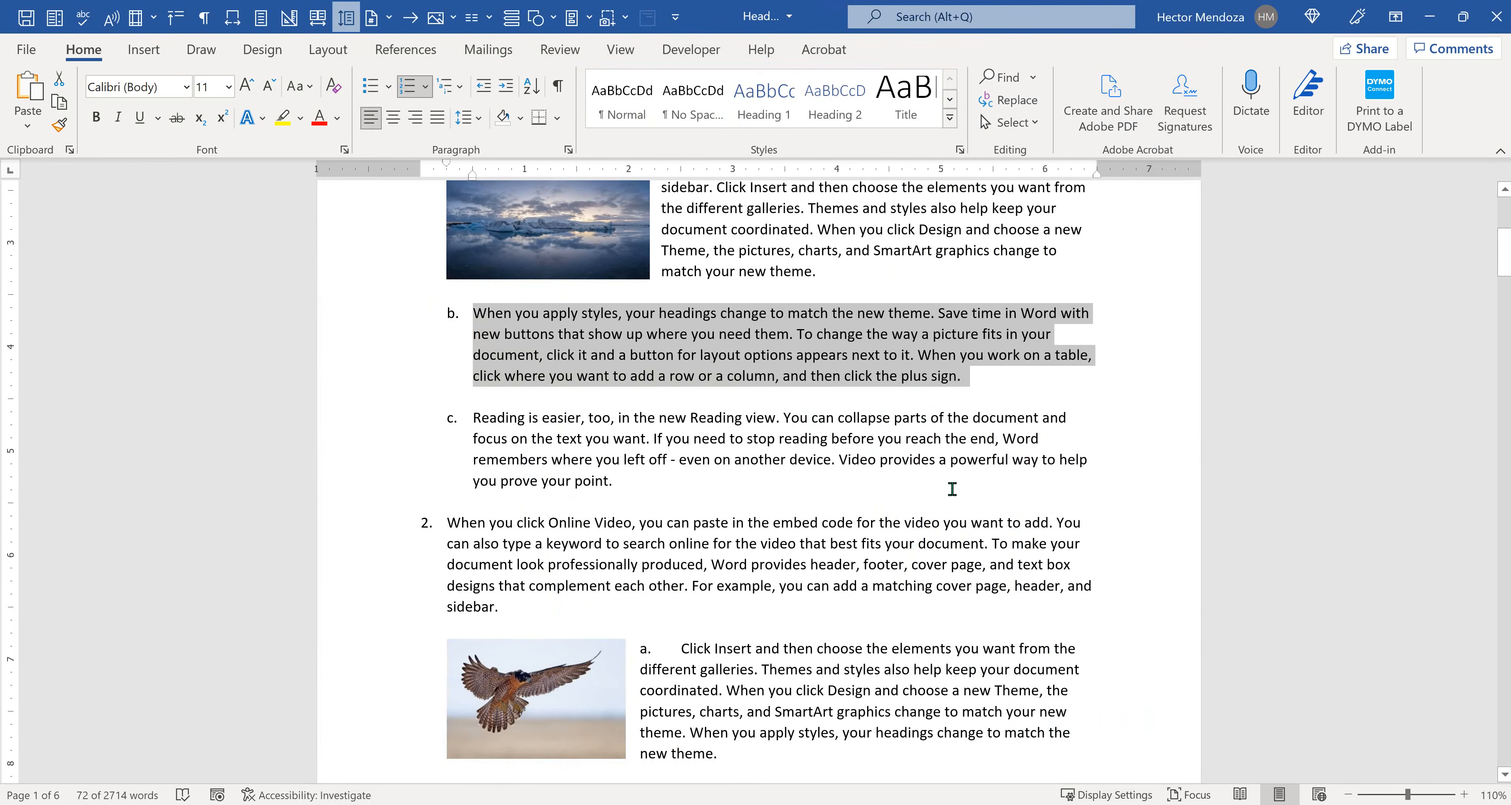
Step: Right-align list item c under item 1 and return it to left alignment
drag(473, 414, 677, 487)
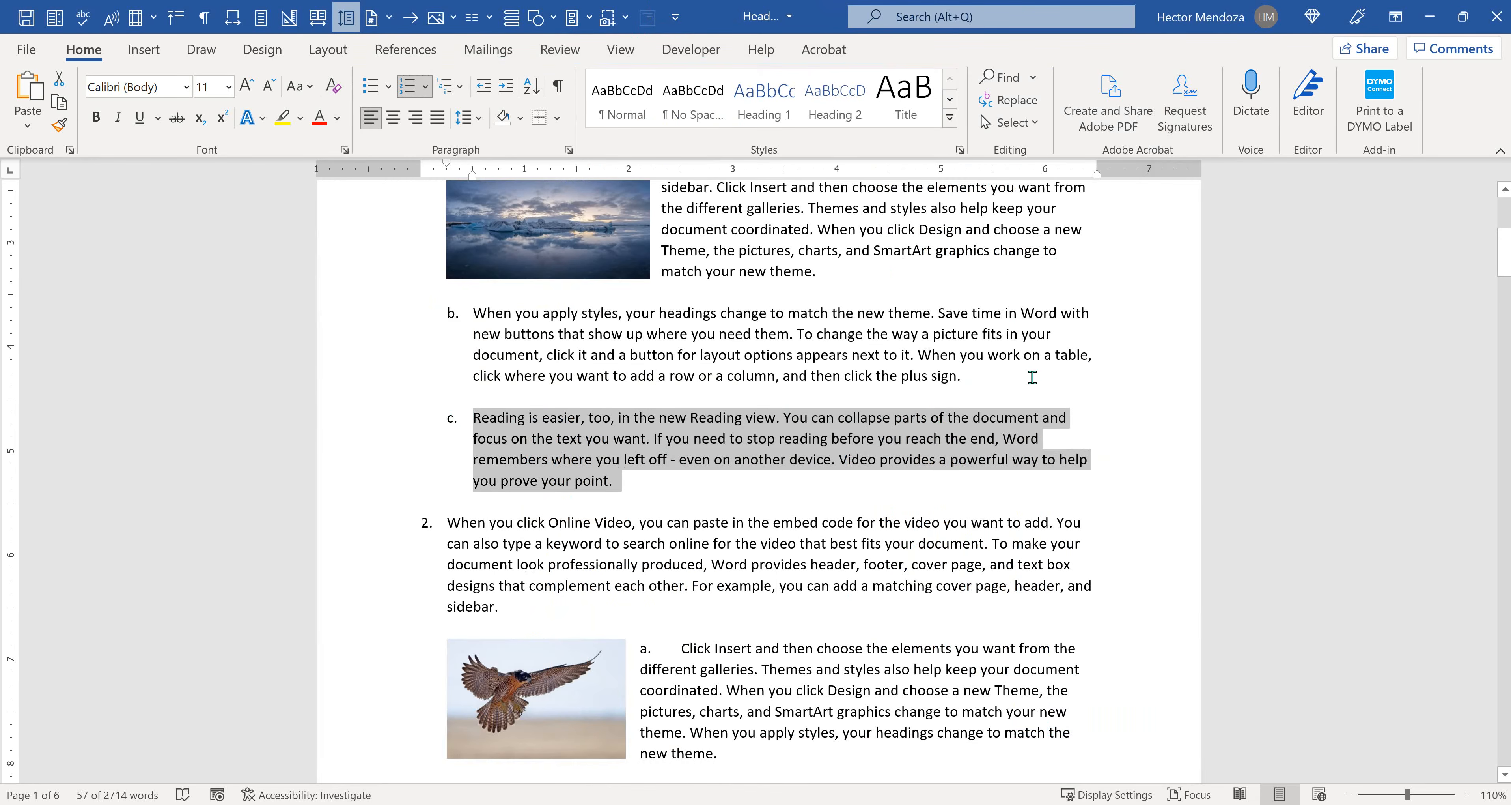
key(ctrl+r)
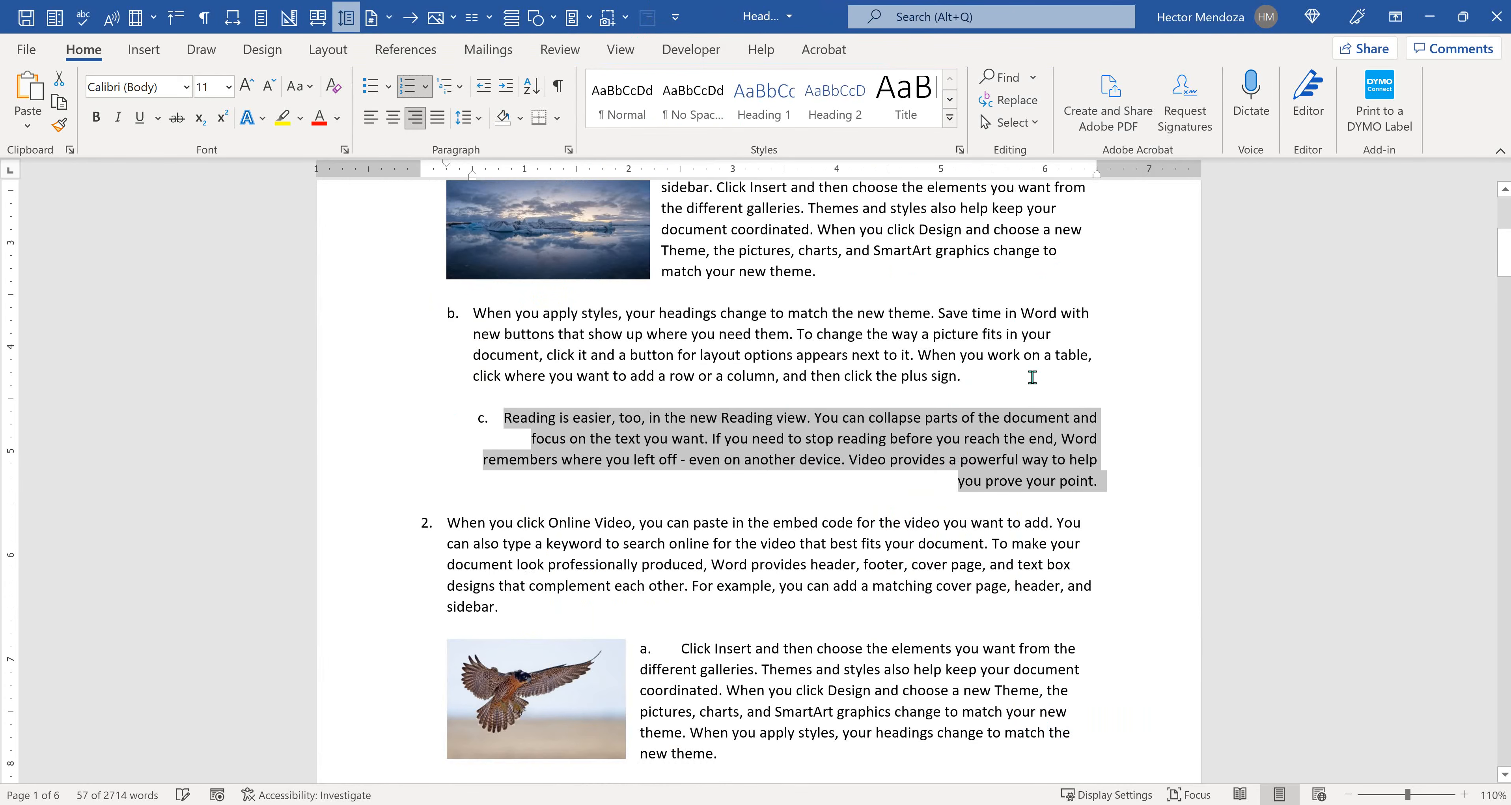
key(ctrl+l)
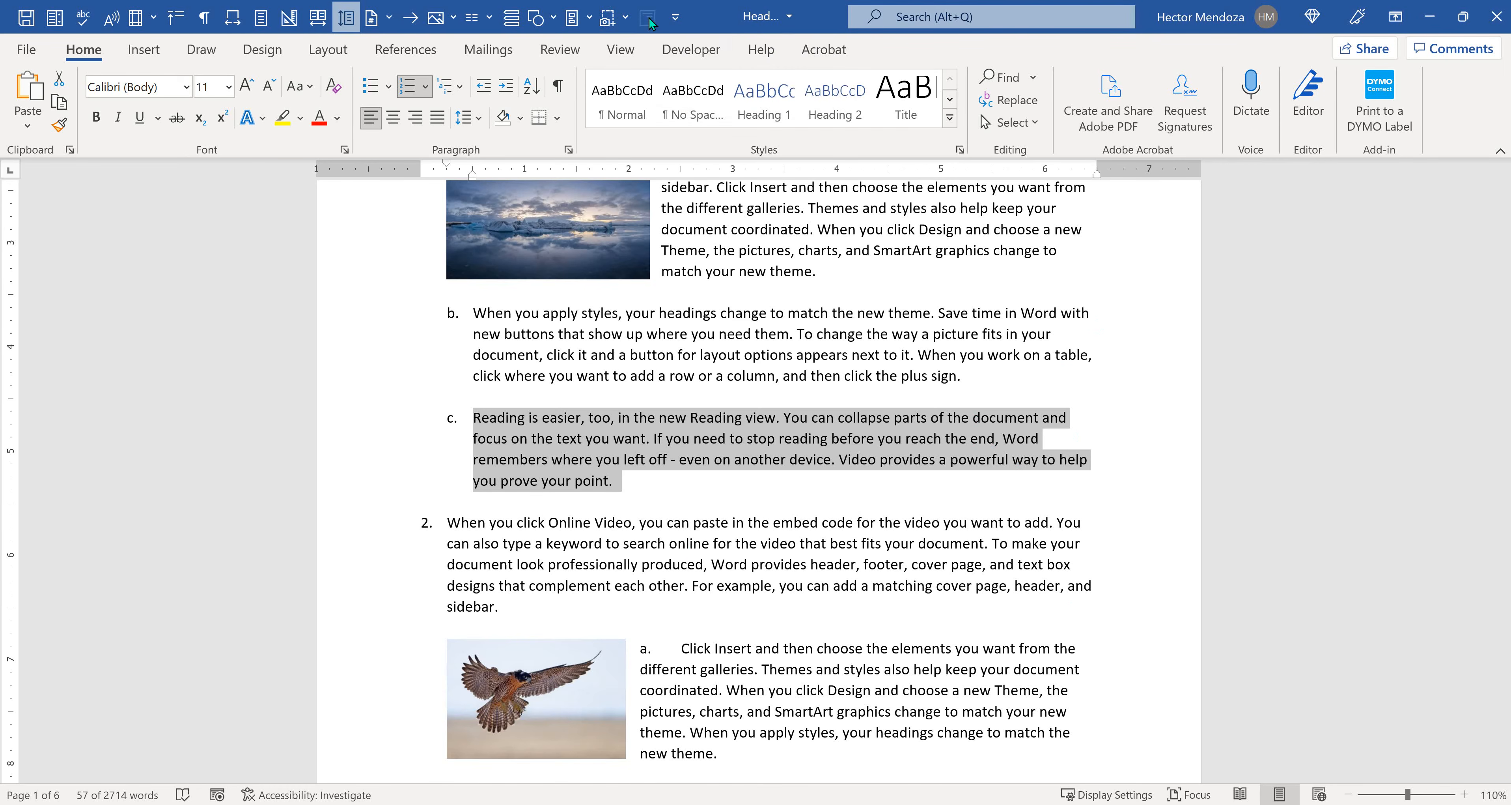
Step: With list item c under item 1 selected, review the Quick Access Toolbar customization choices and close them
drag(634, 495, 475, 411)
click(676, 19)
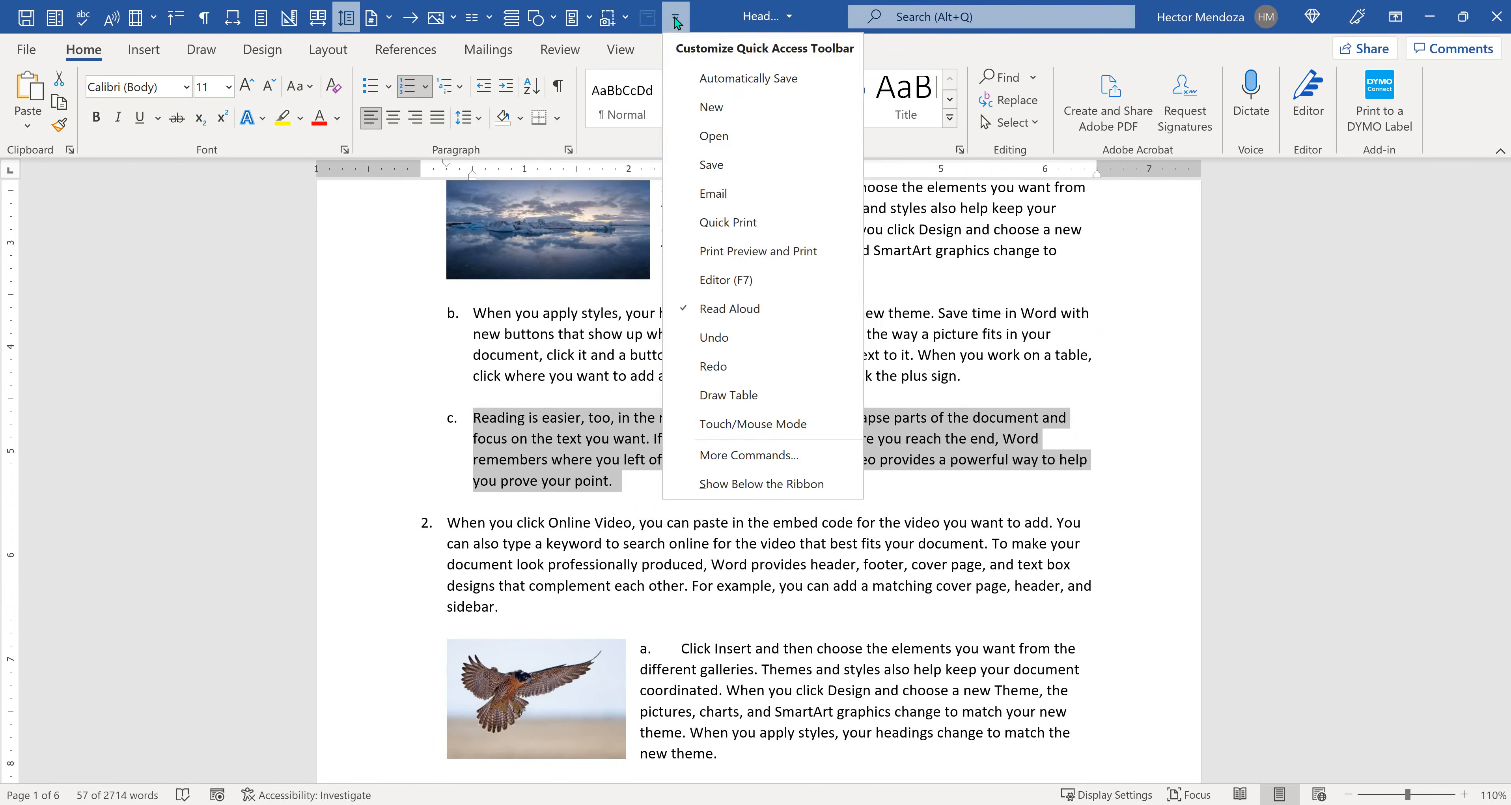
click(677, 23)
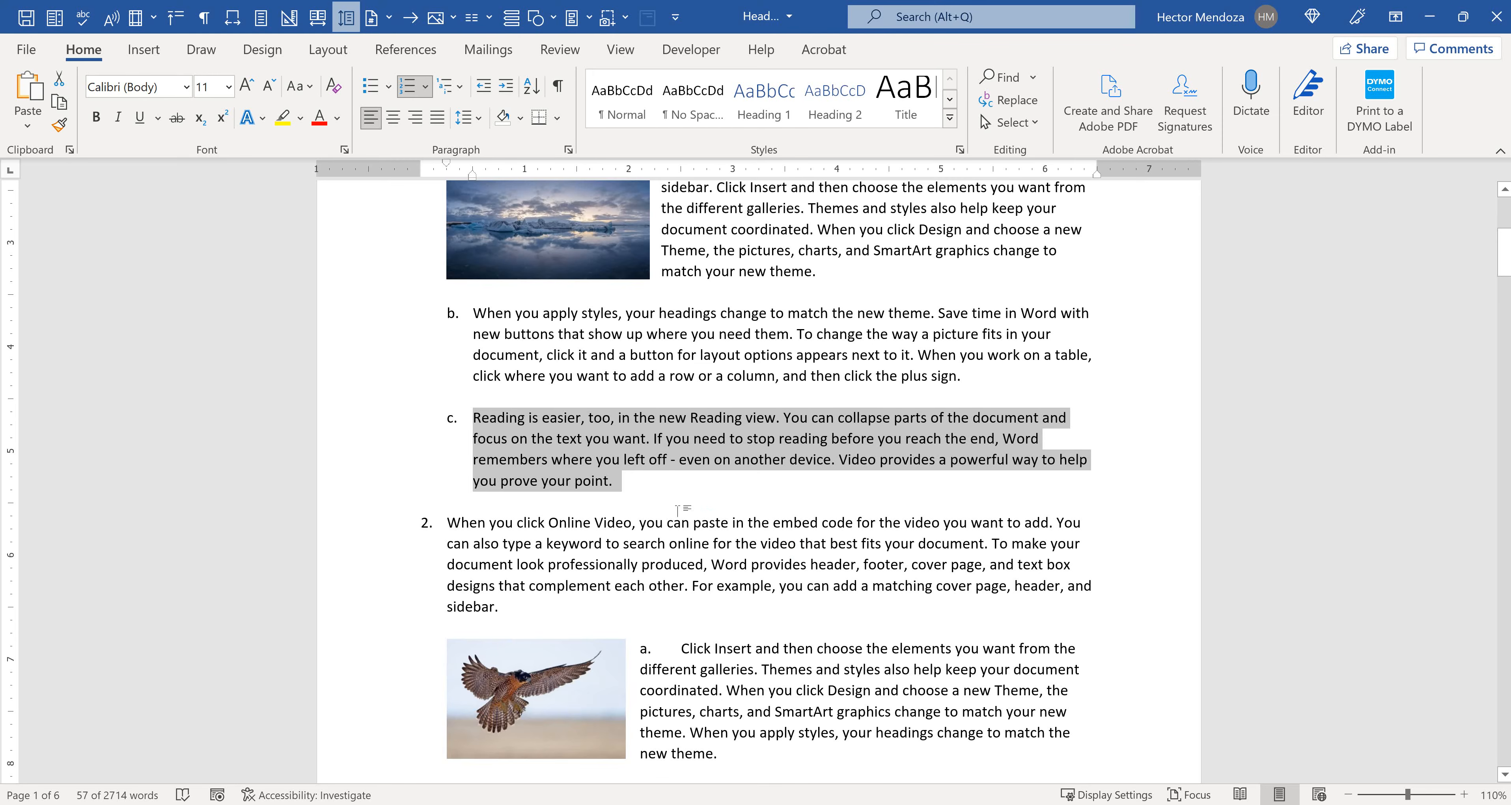
Step: Replace the text of list item c under item 1 with R and select the whole document
text(R)
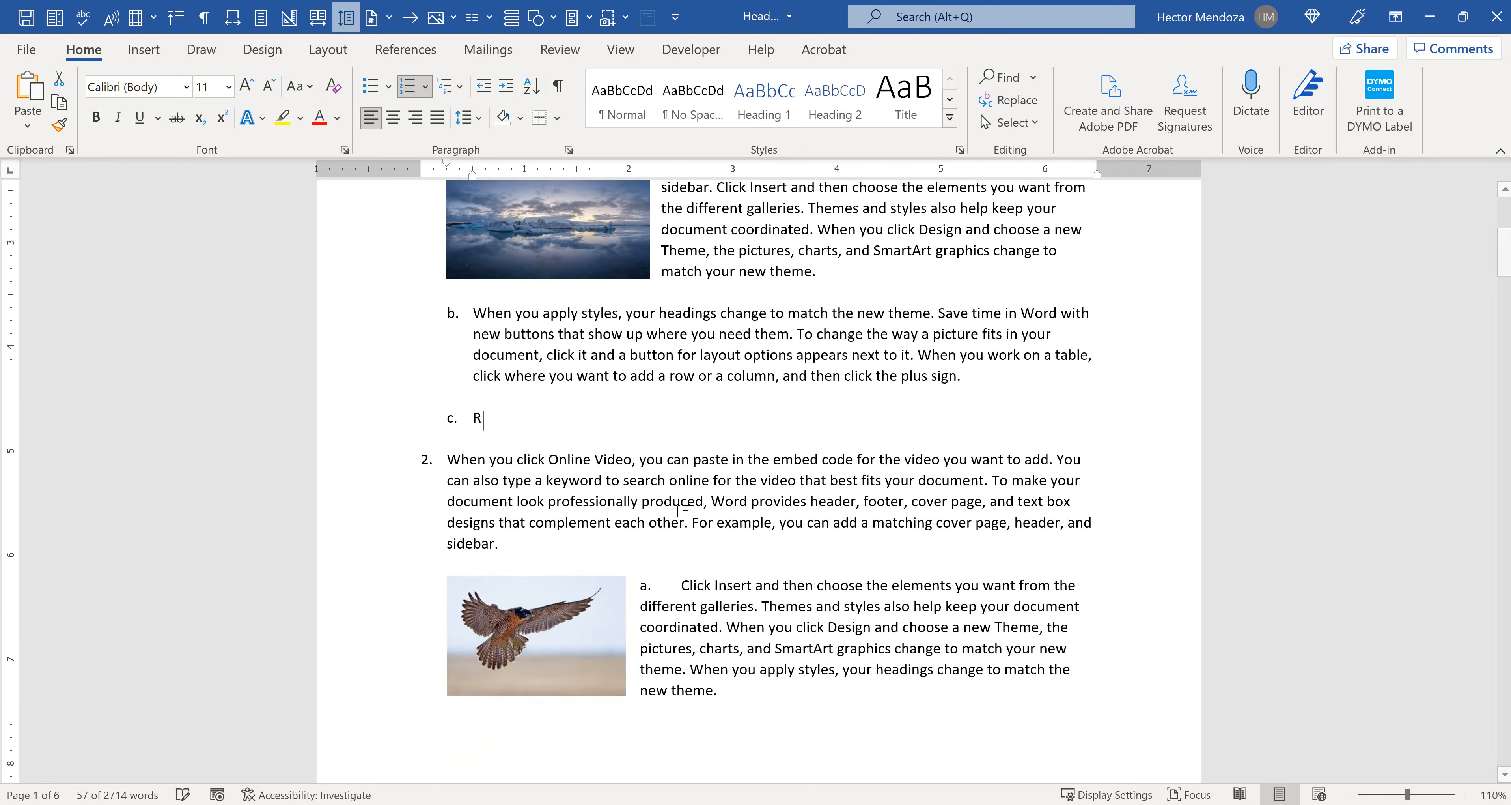
key(ctrl+a)
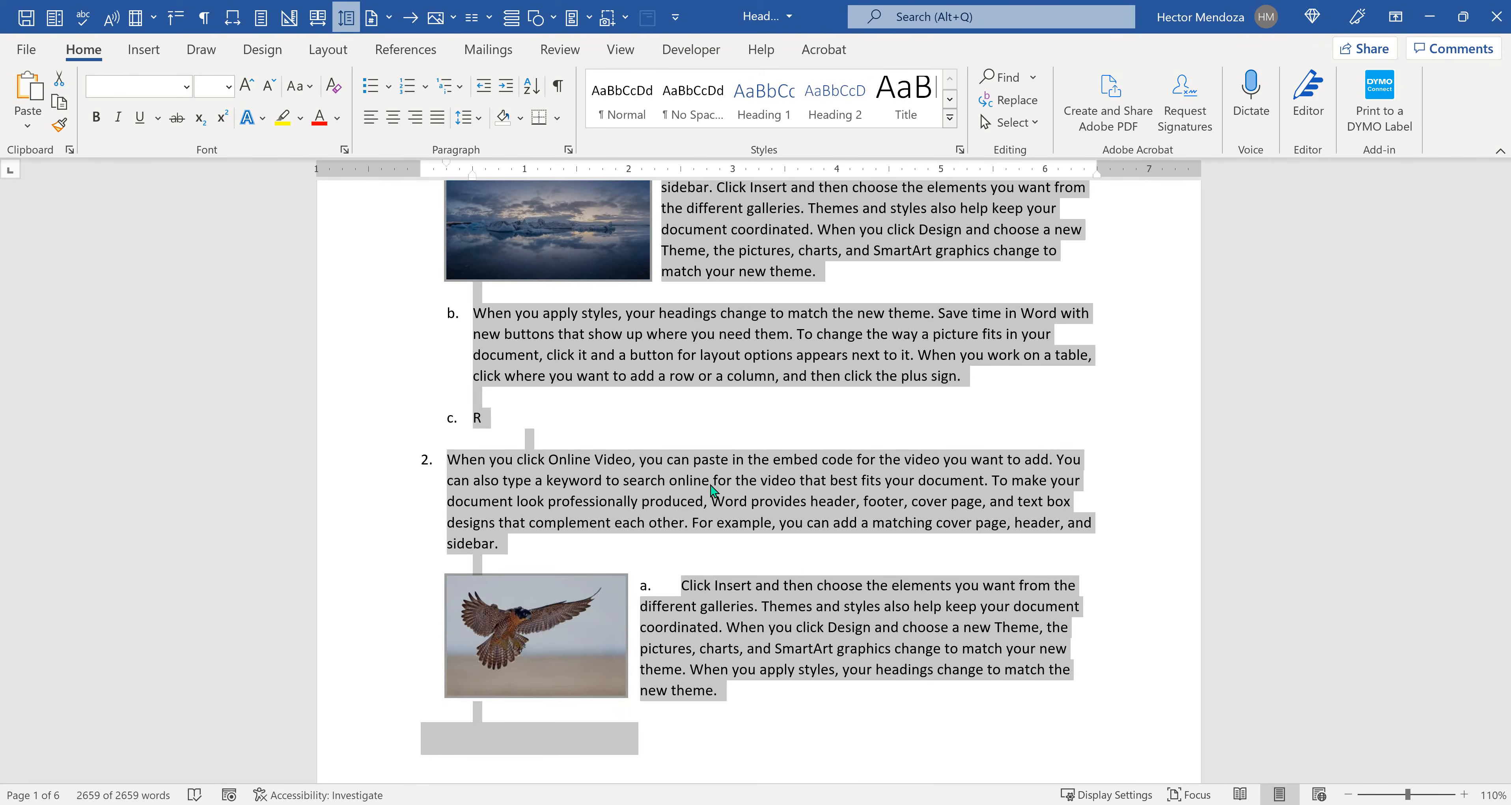
Step: Right-align and center list item b under item 1, and return it to left alignment
drag(977, 387, 420, 313)
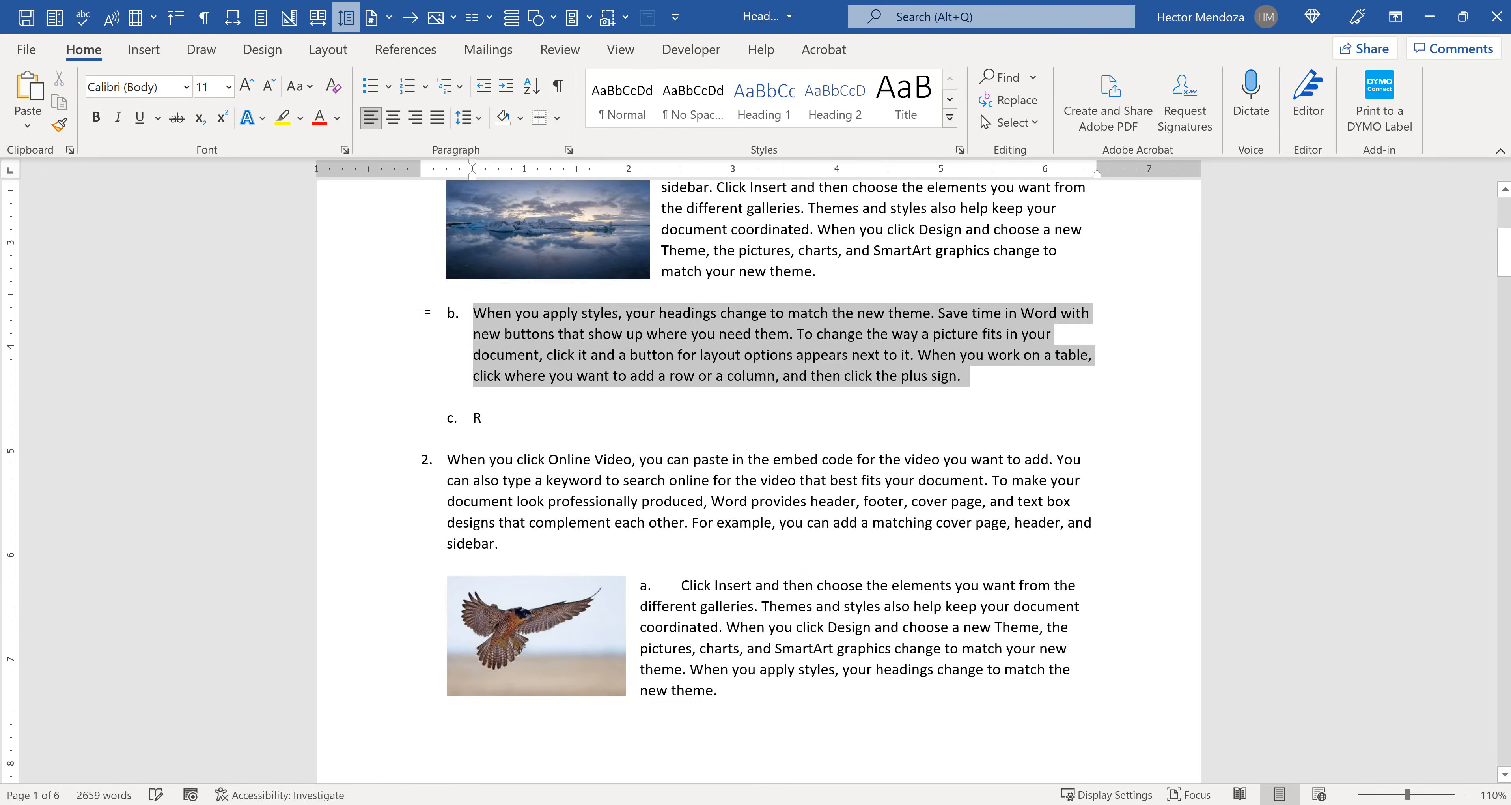
key(ctrl+r)
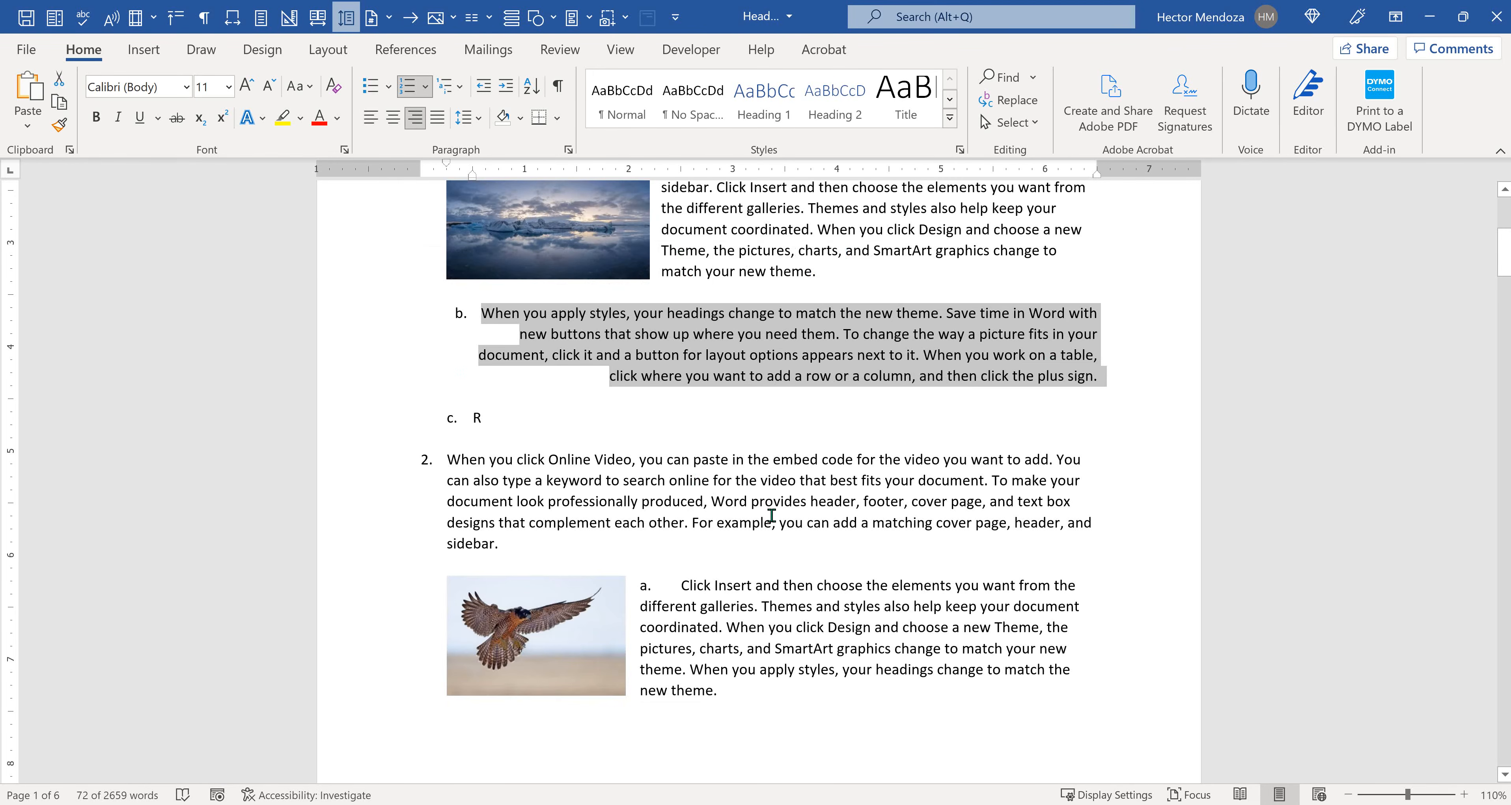
key(ctrl+e)
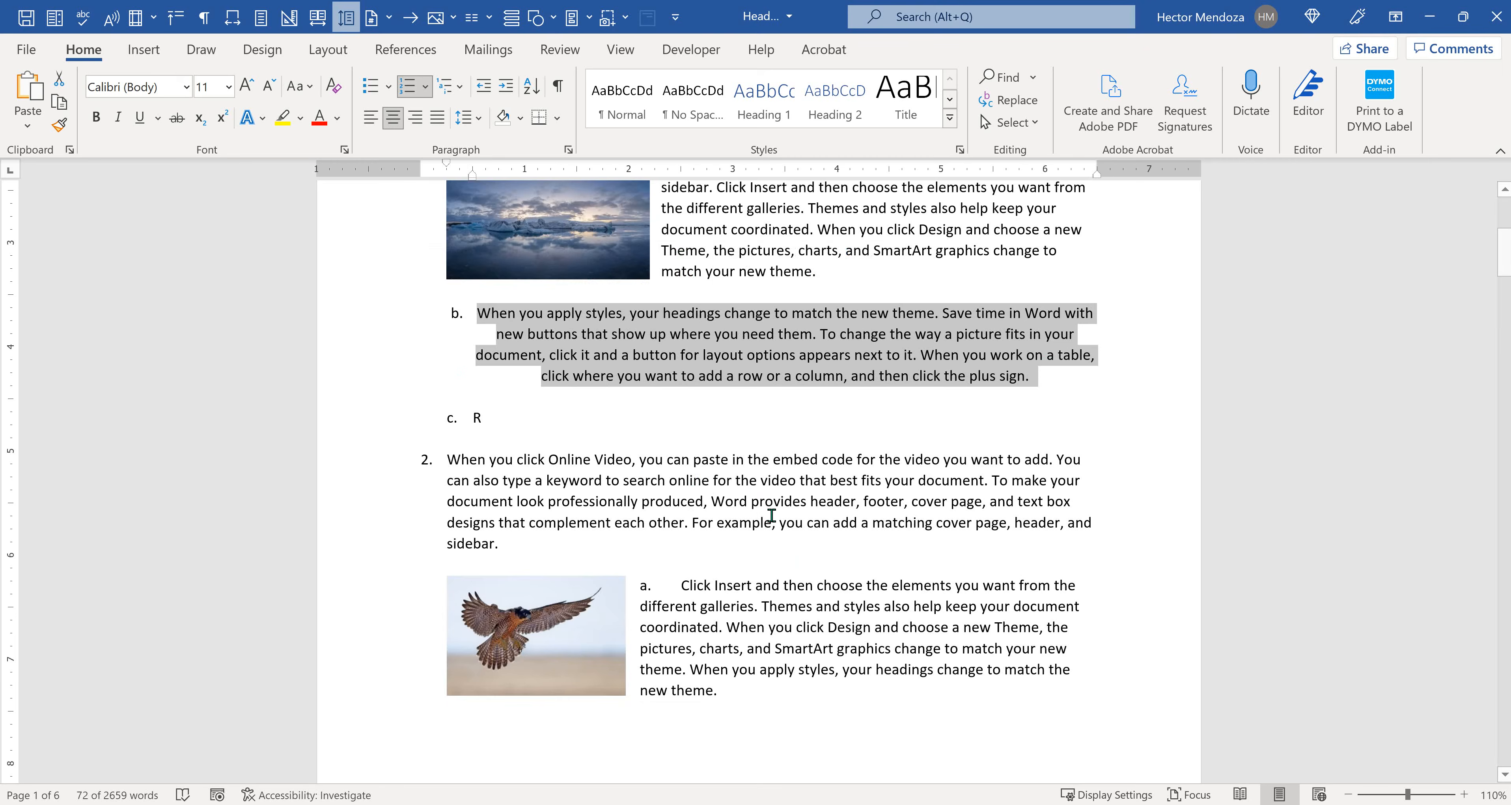
key(ctrl+l)
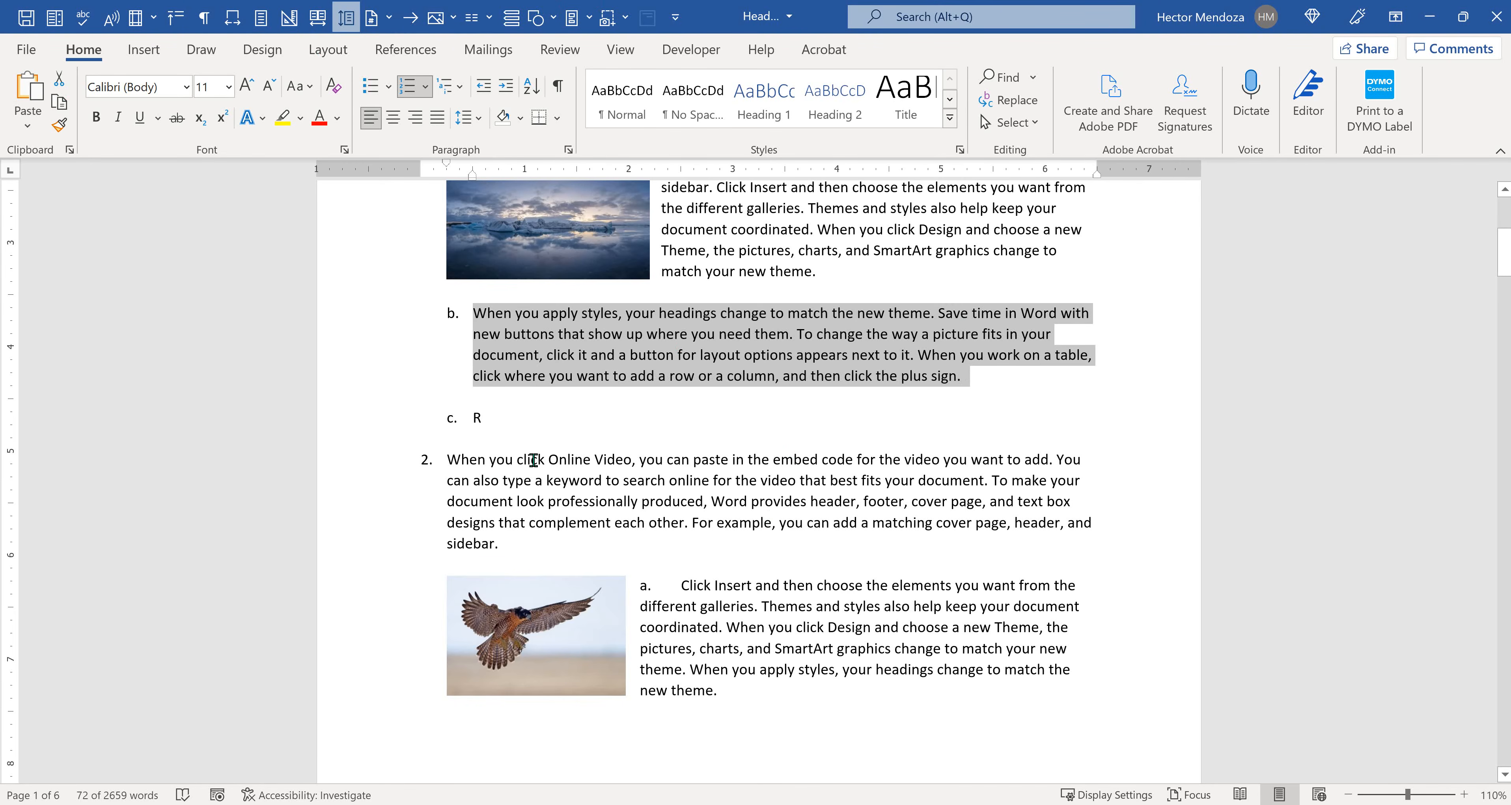
Step: From the Quick Access Toolbar, open picture insertion from this device and from stock images, closing each without inserting anything
click(449, 457)
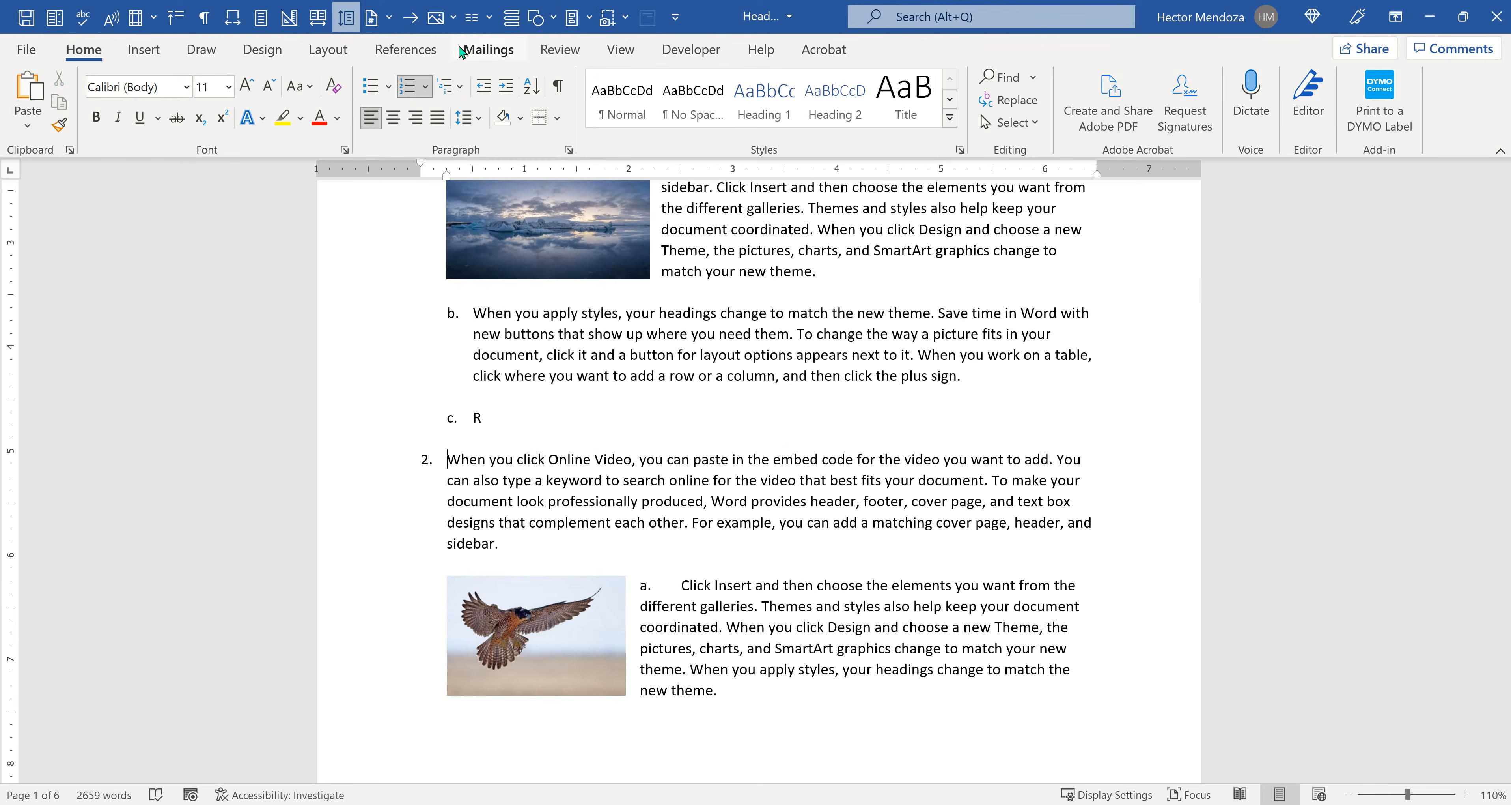
click(435, 19)
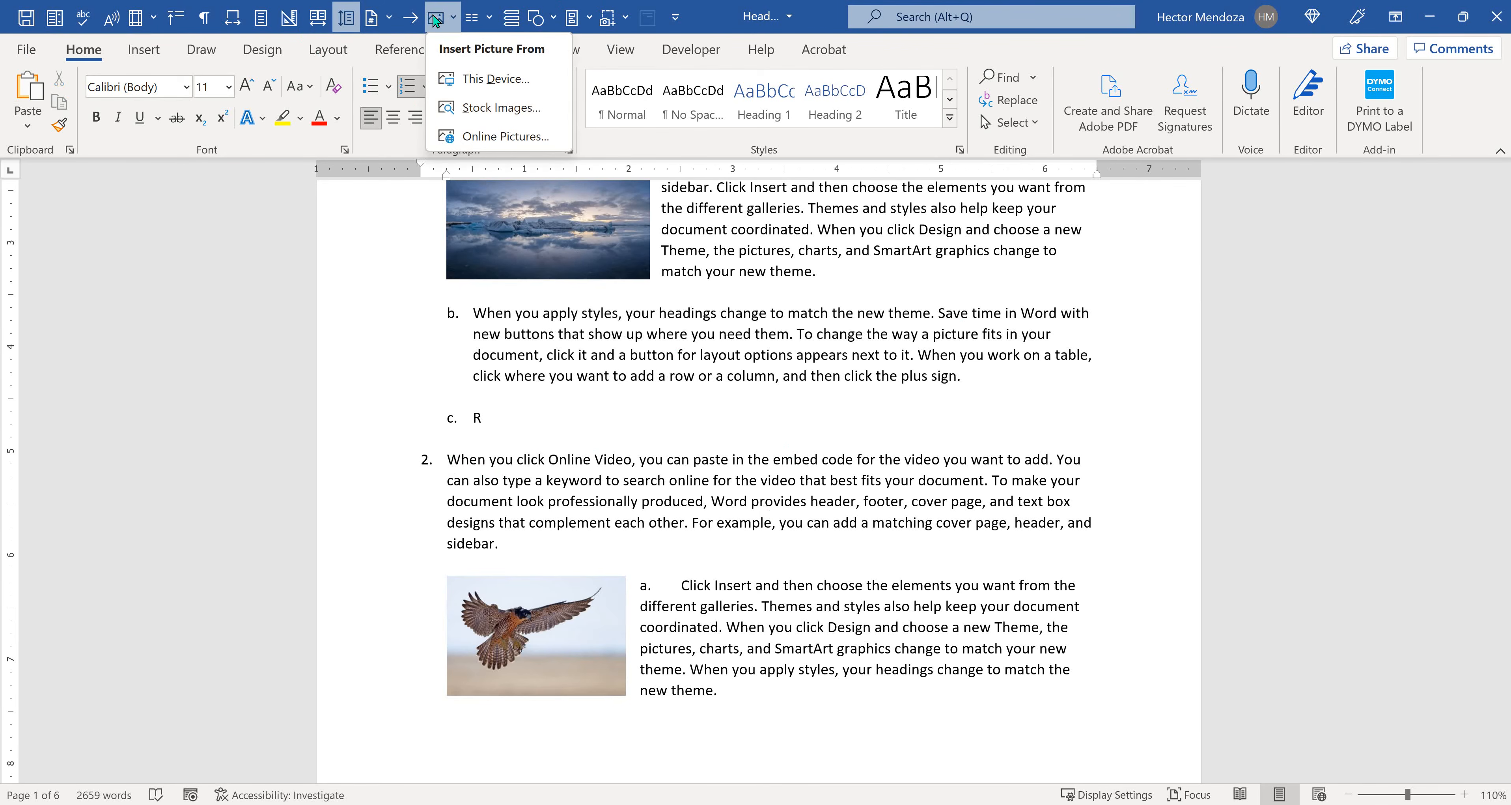
click(480, 79)
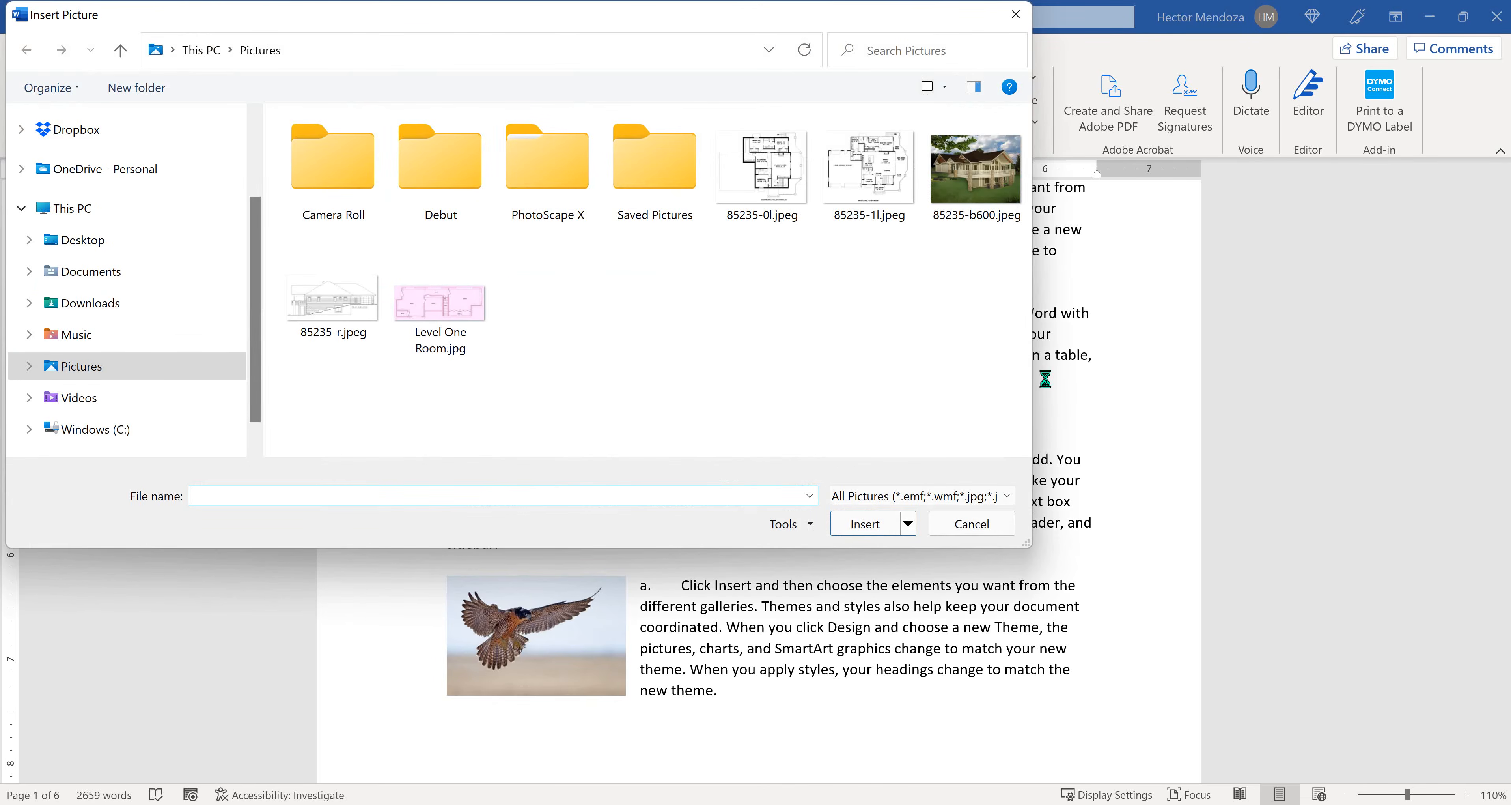
click(978, 516)
click(435, 18)
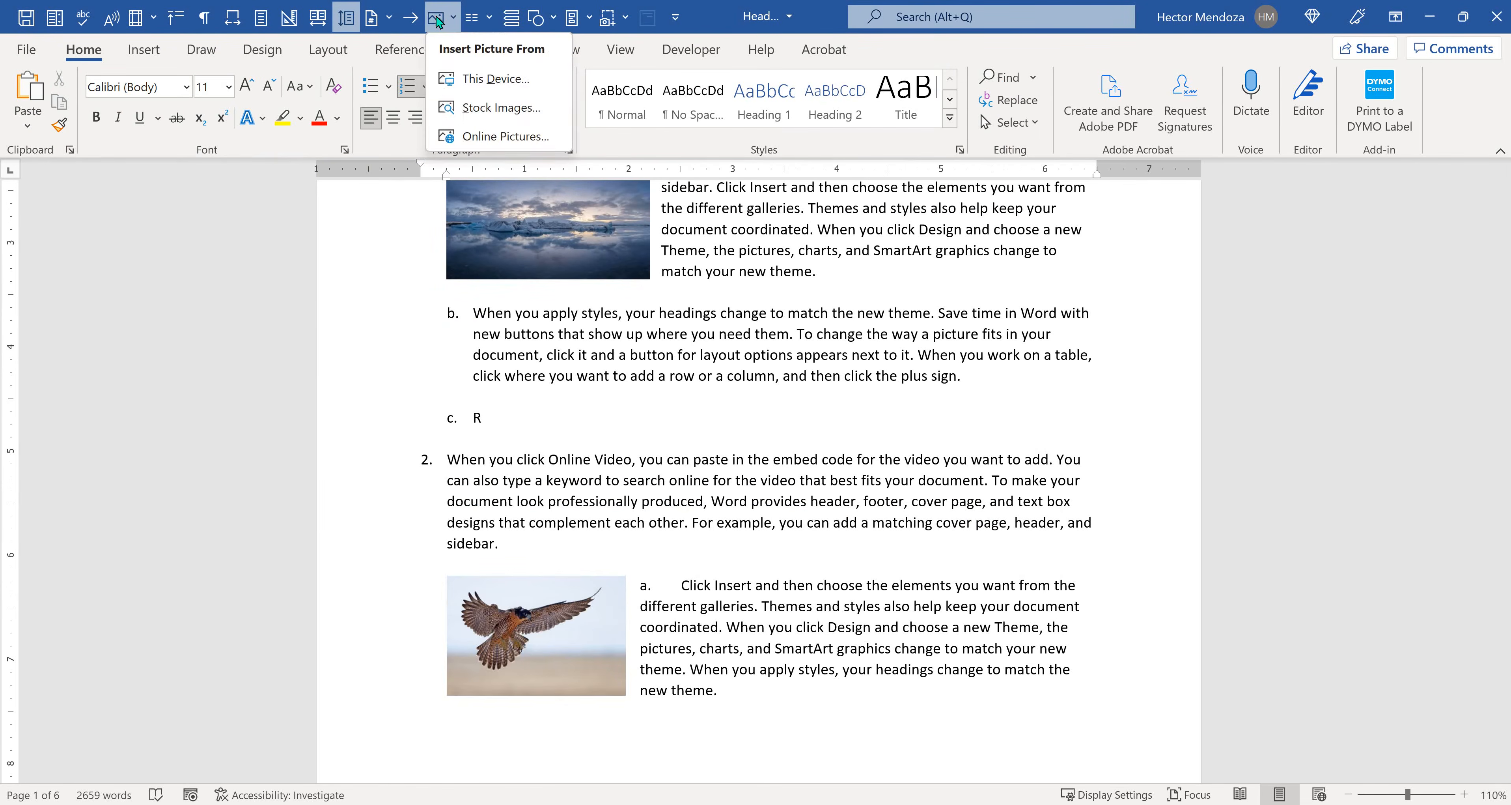
click(511, 112)
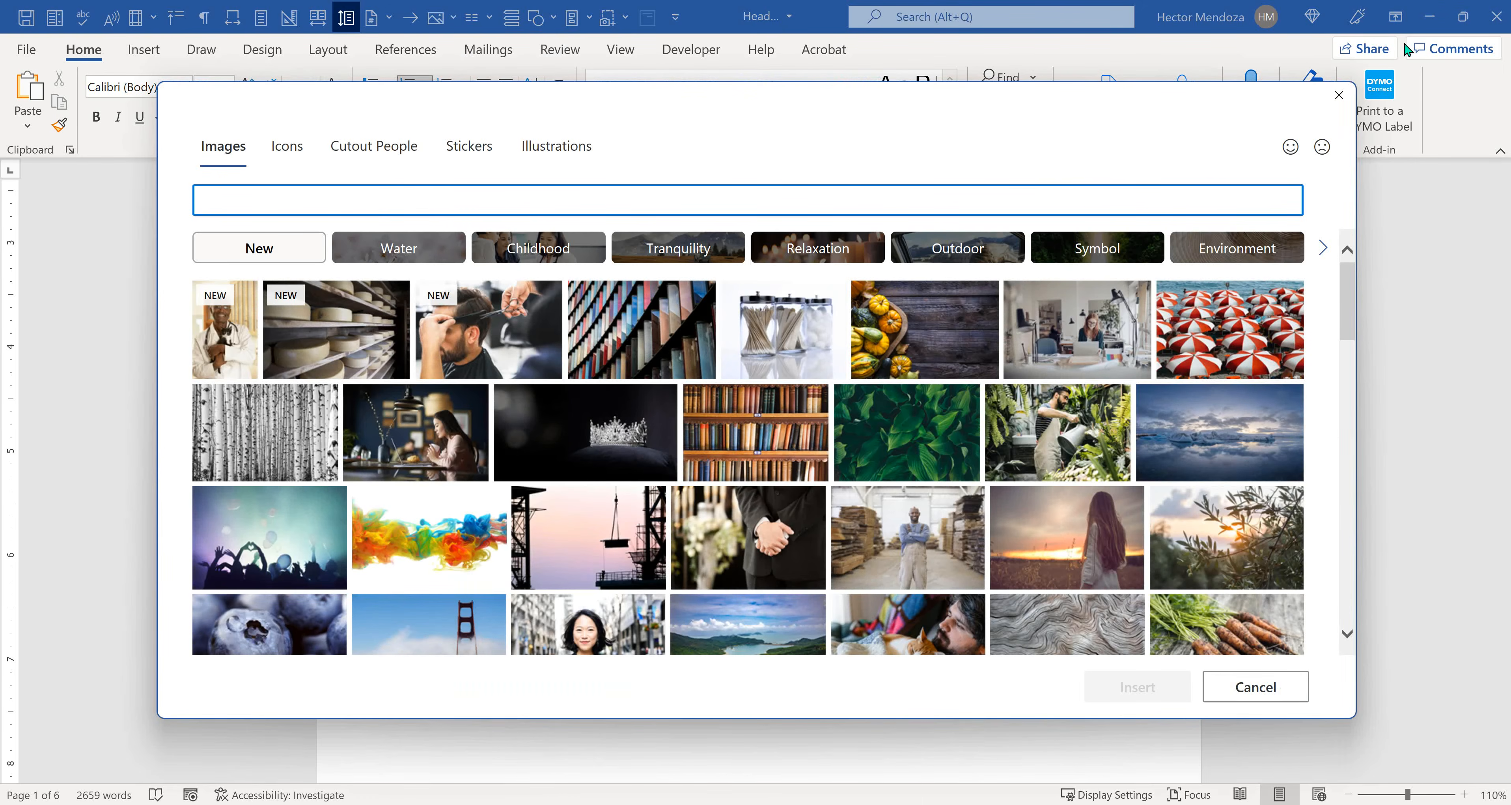
click(1339, 95)
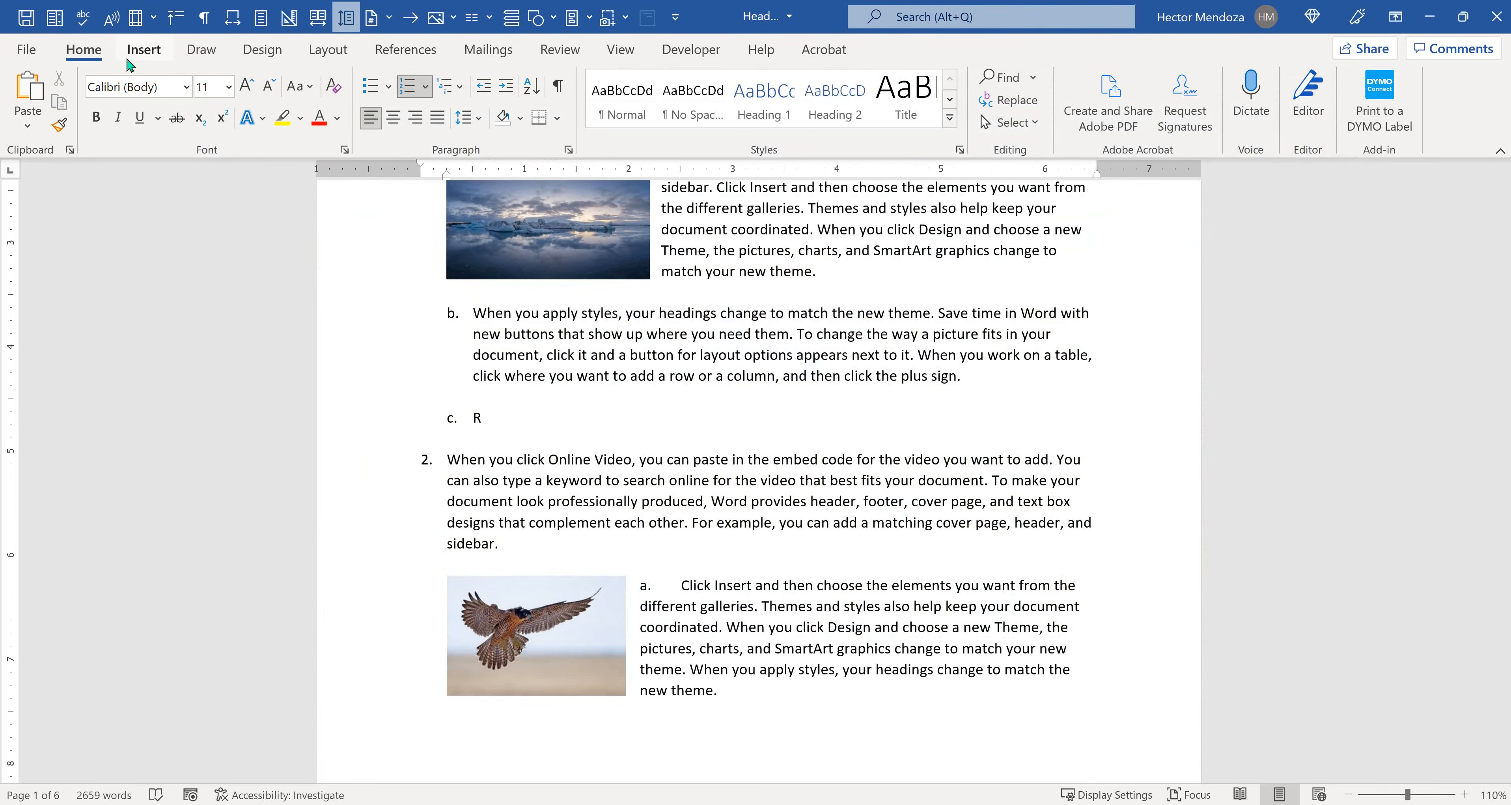
Step: Show the picture sources offered among the Insert commands, close them, and display the Developer commands
click(141, 51)
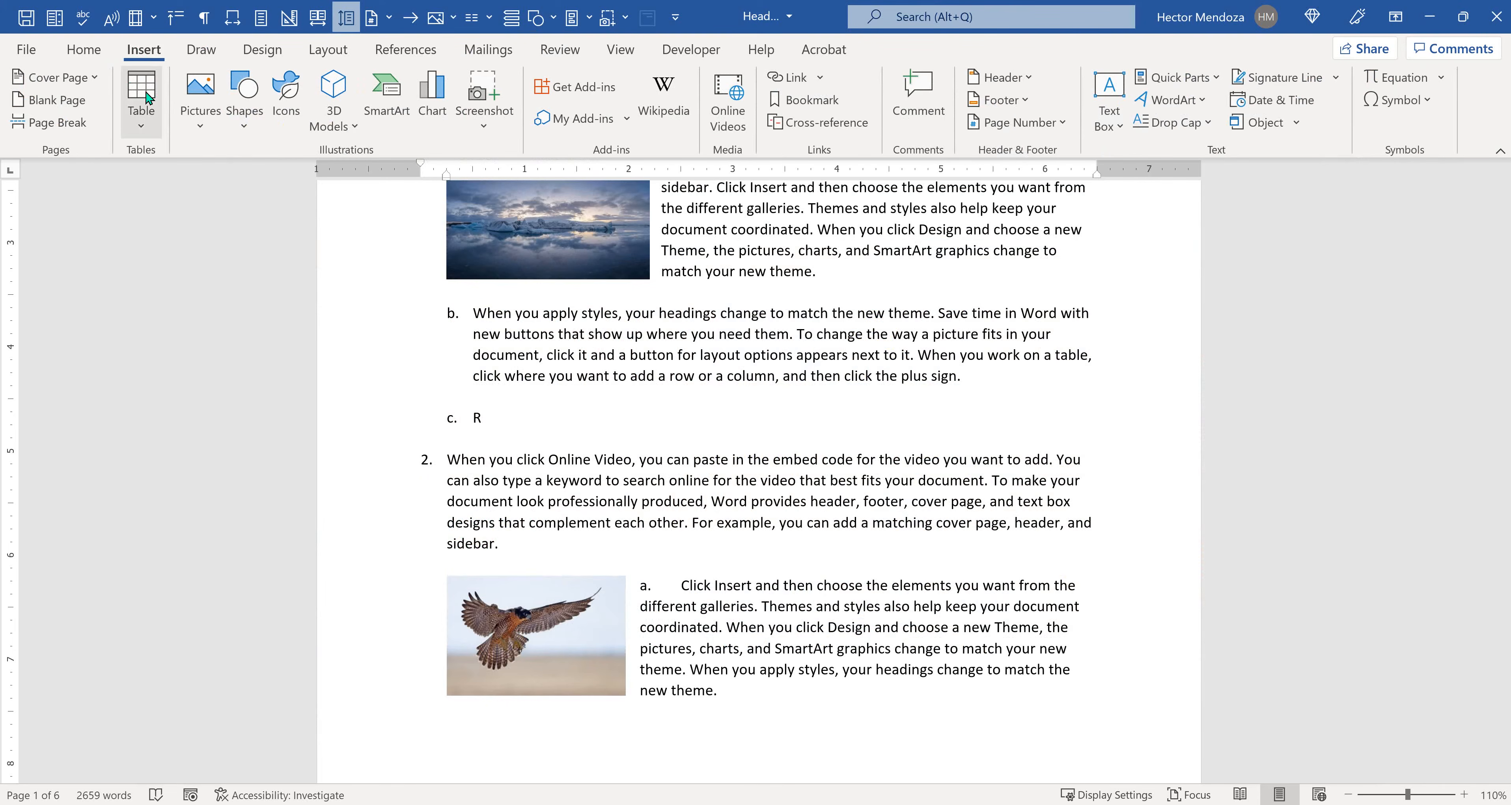
click(210, 91)
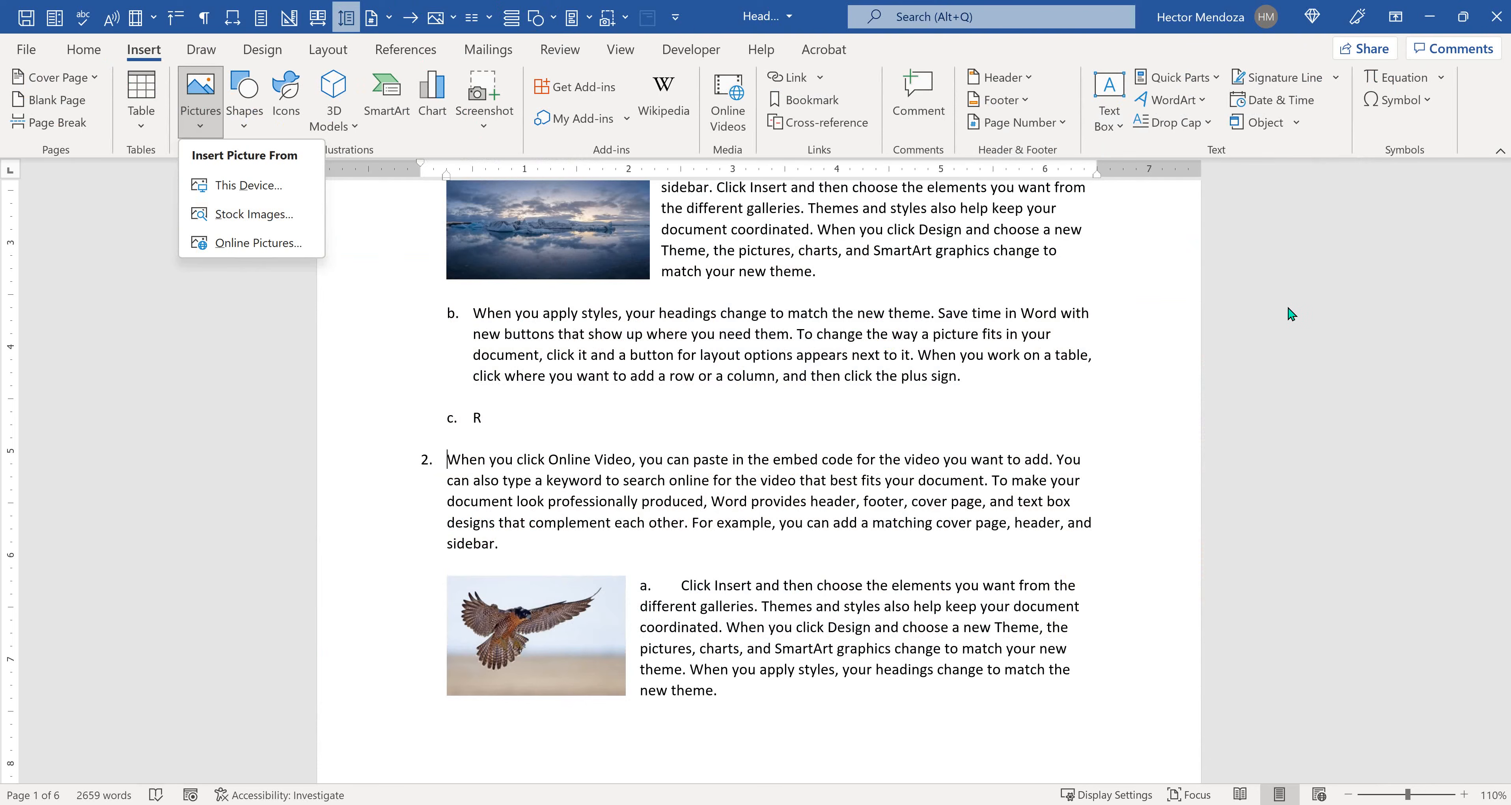
click(1276, 318)
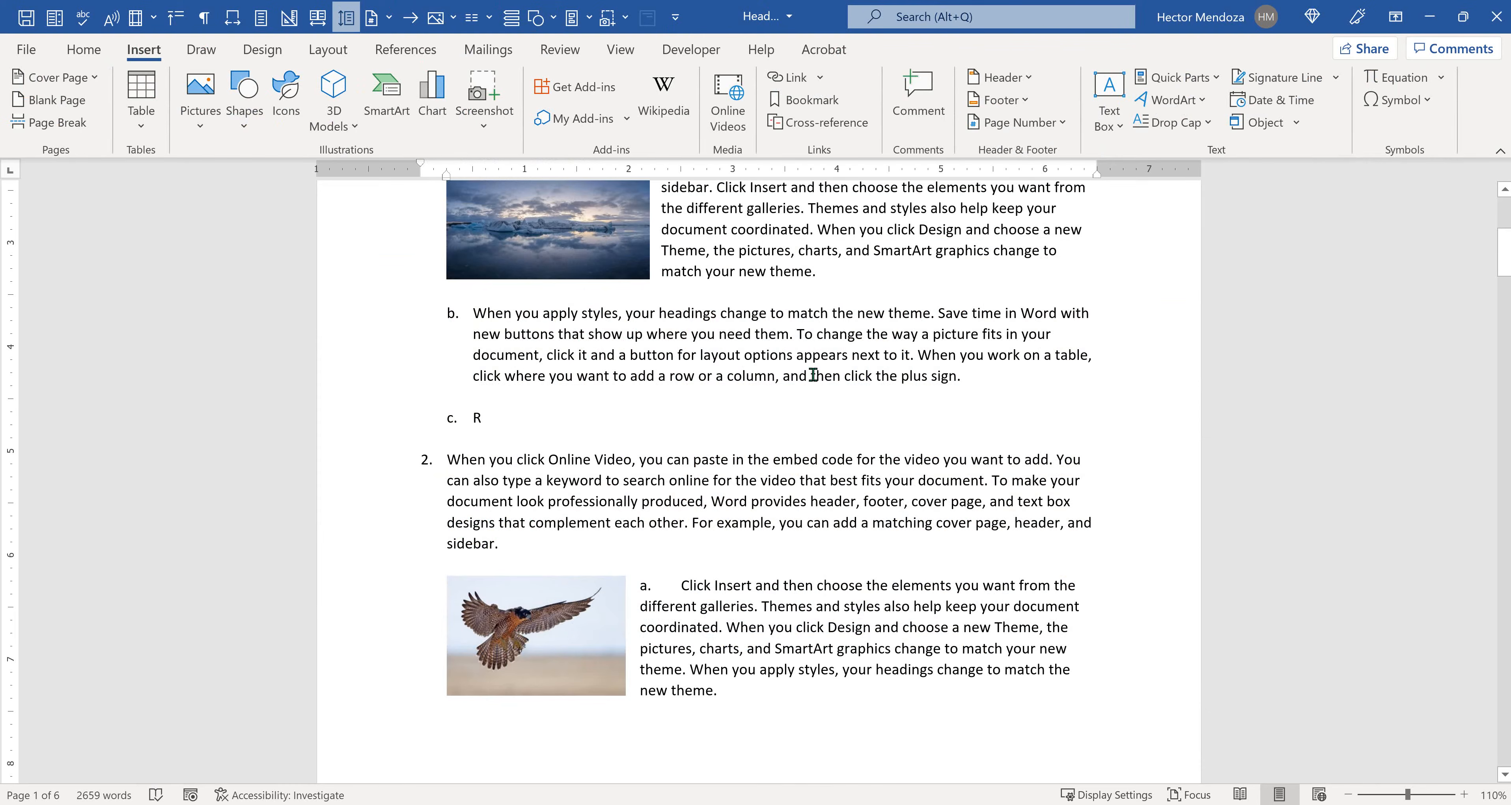
click(691, 52)
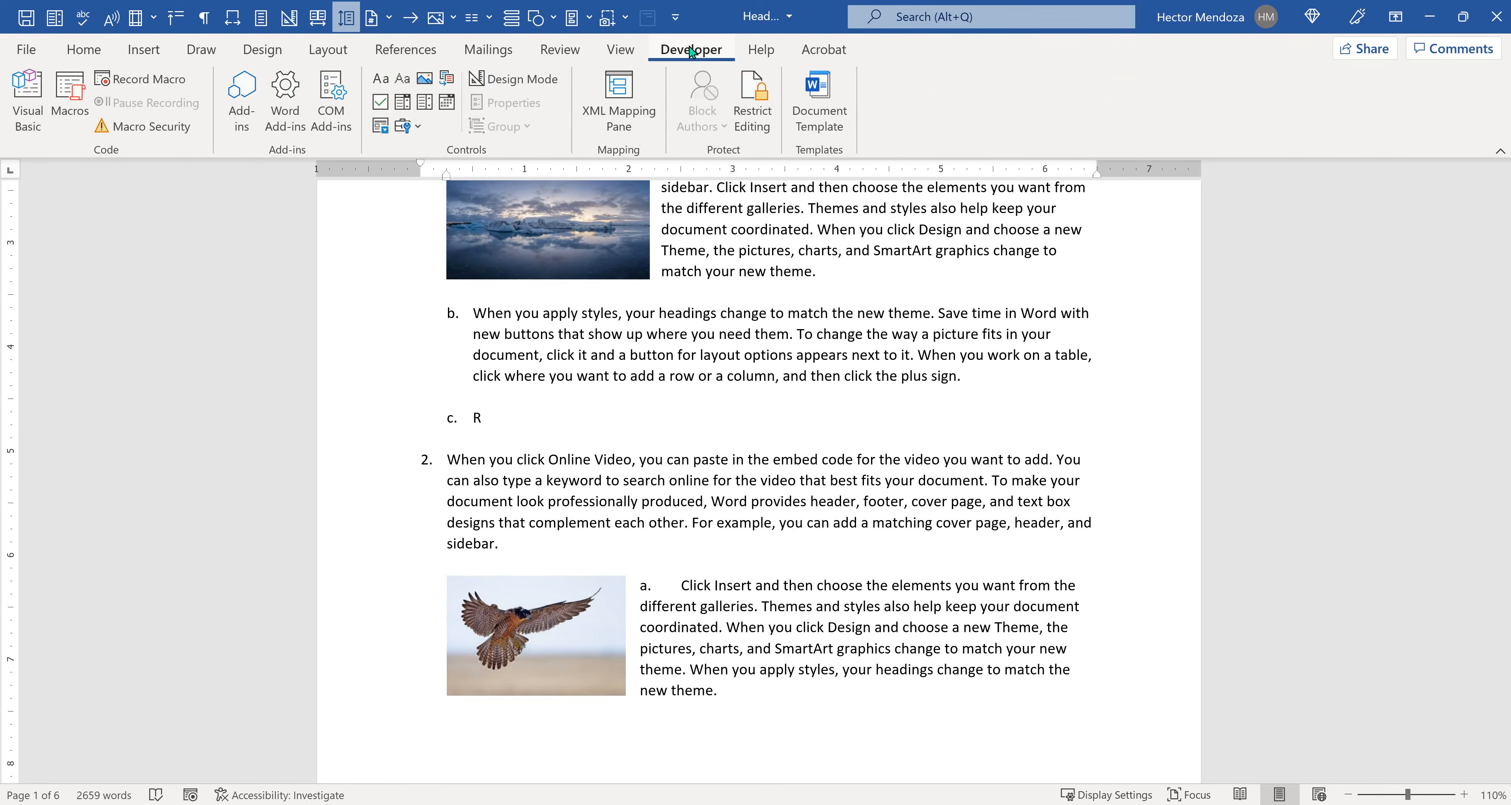
click(1222, 353)
Step: Close Heading Text.docx without saving the changes
click(1496, 17)
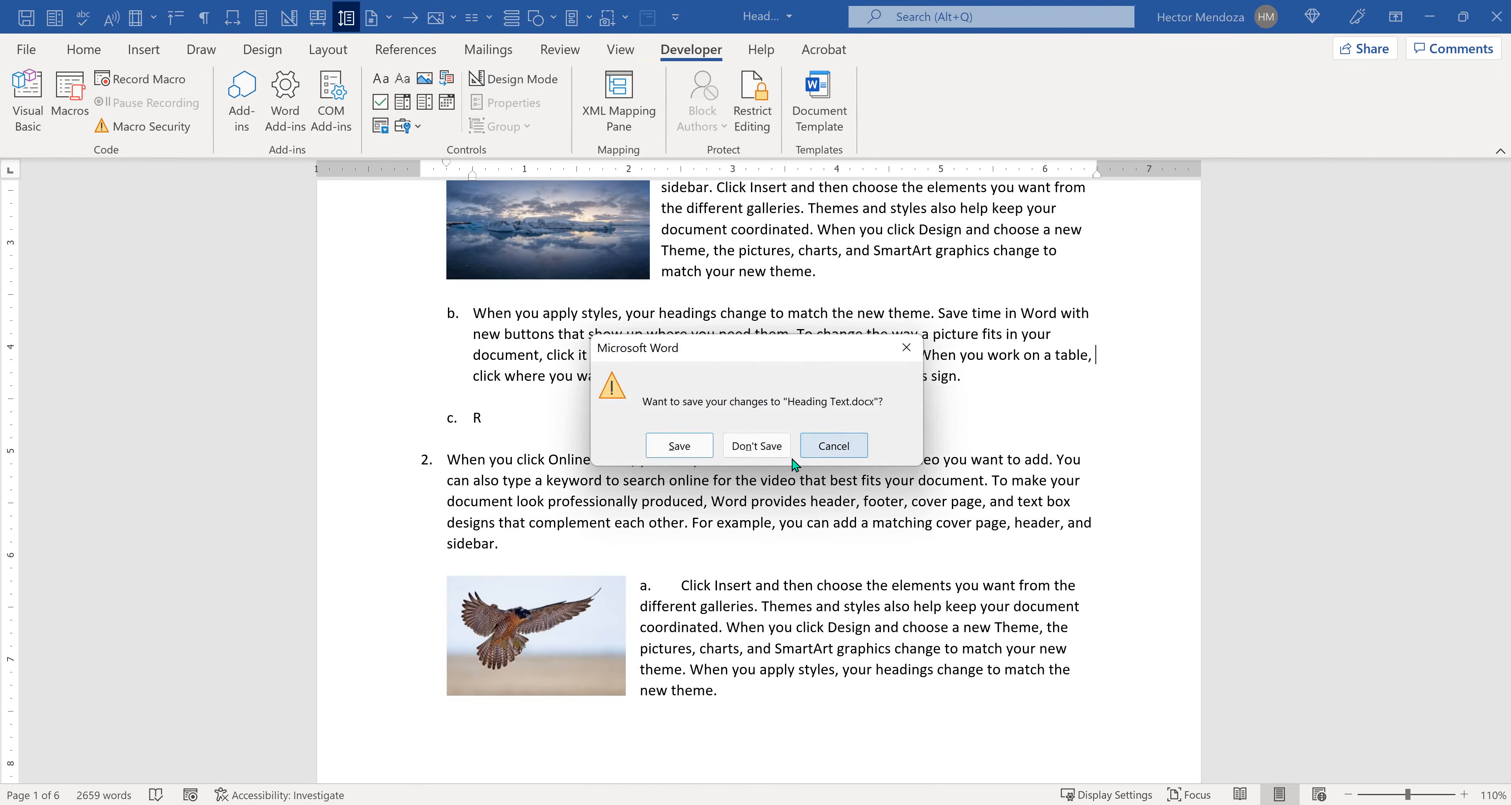
click(755, 446)
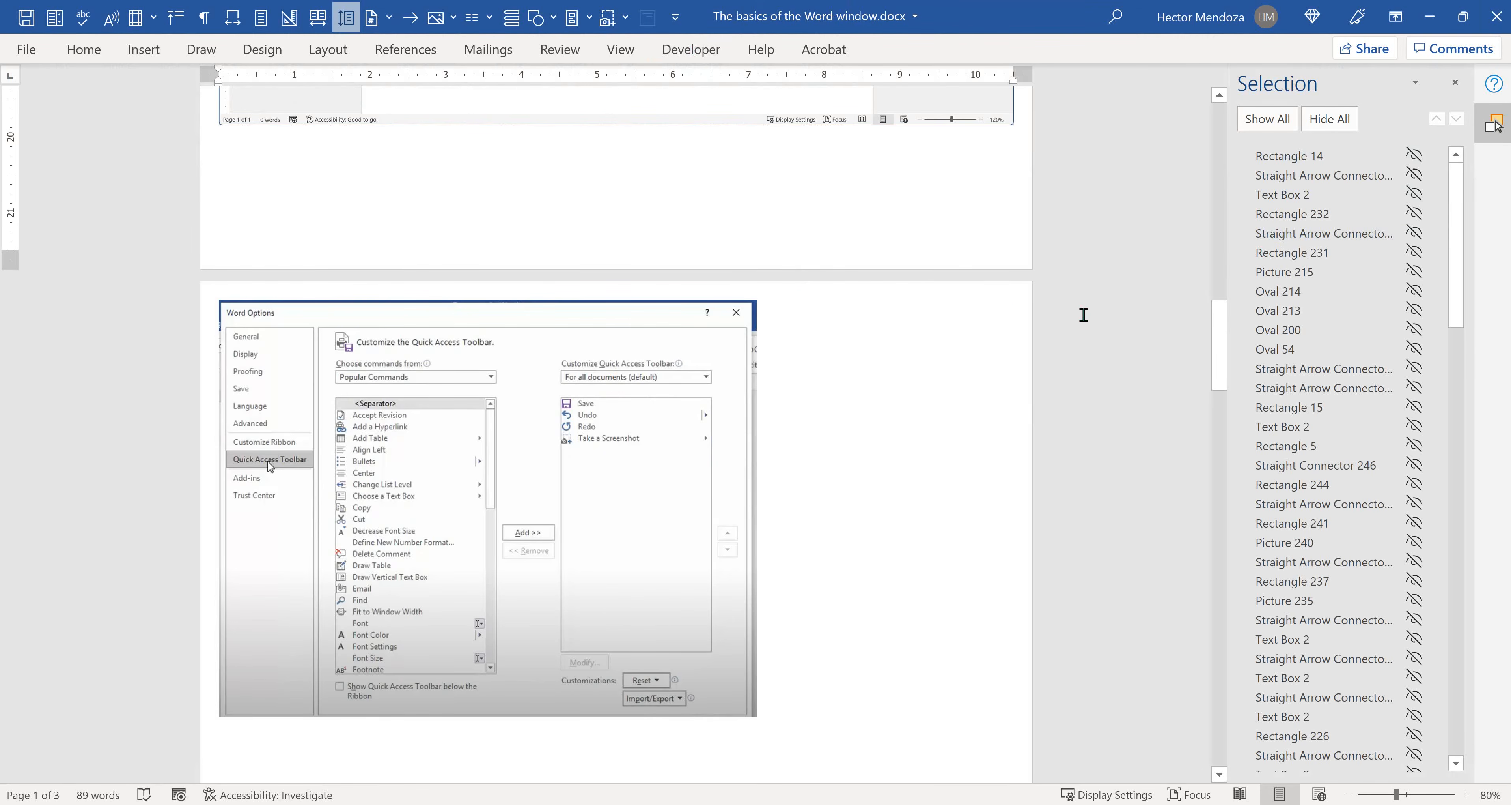
Step: In The basics of the Word window.docx, display the Developer commands and pin the ribbon open
click(1083, 315)
click(690, 55)
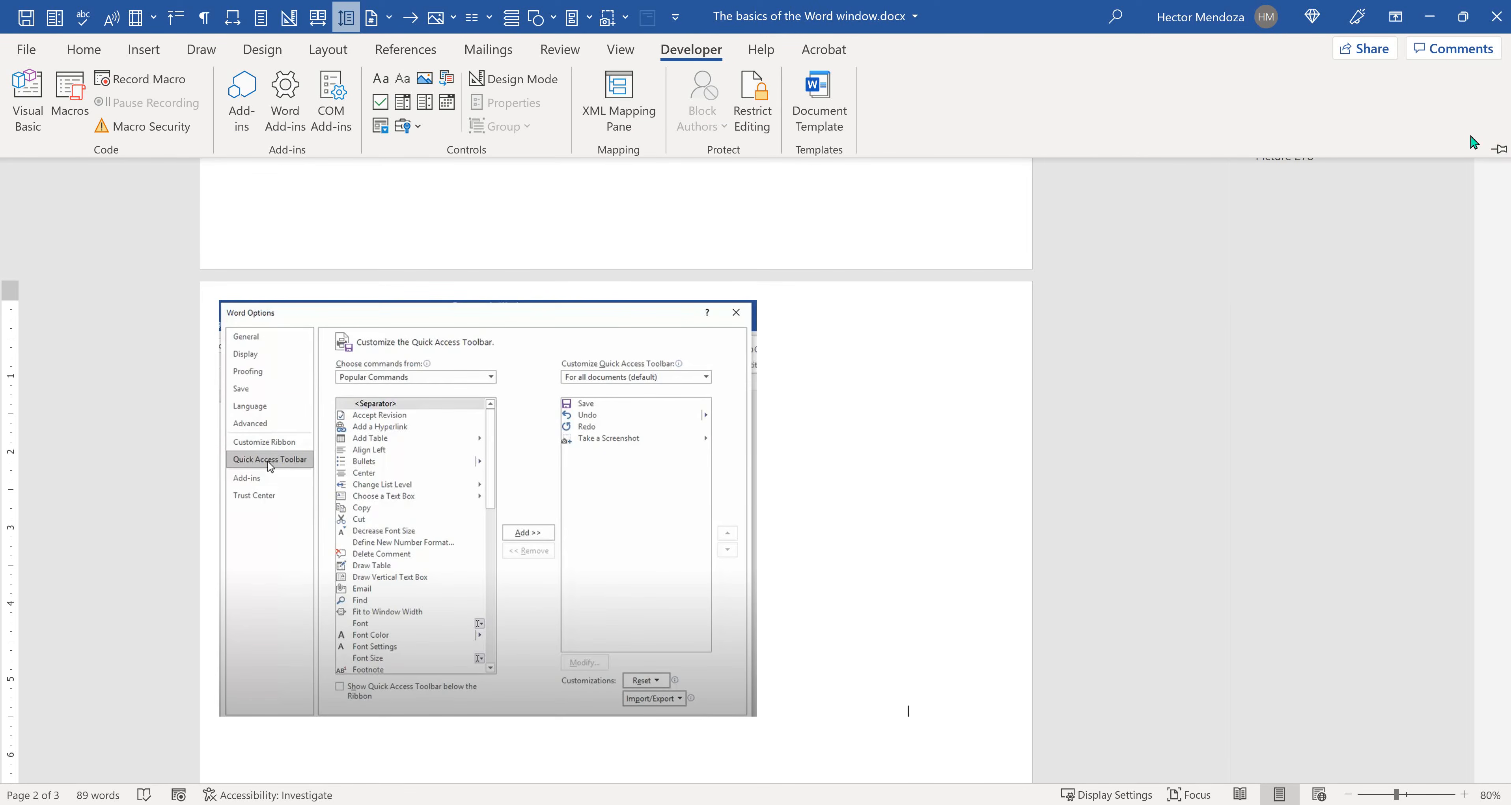
click(1500, 151)
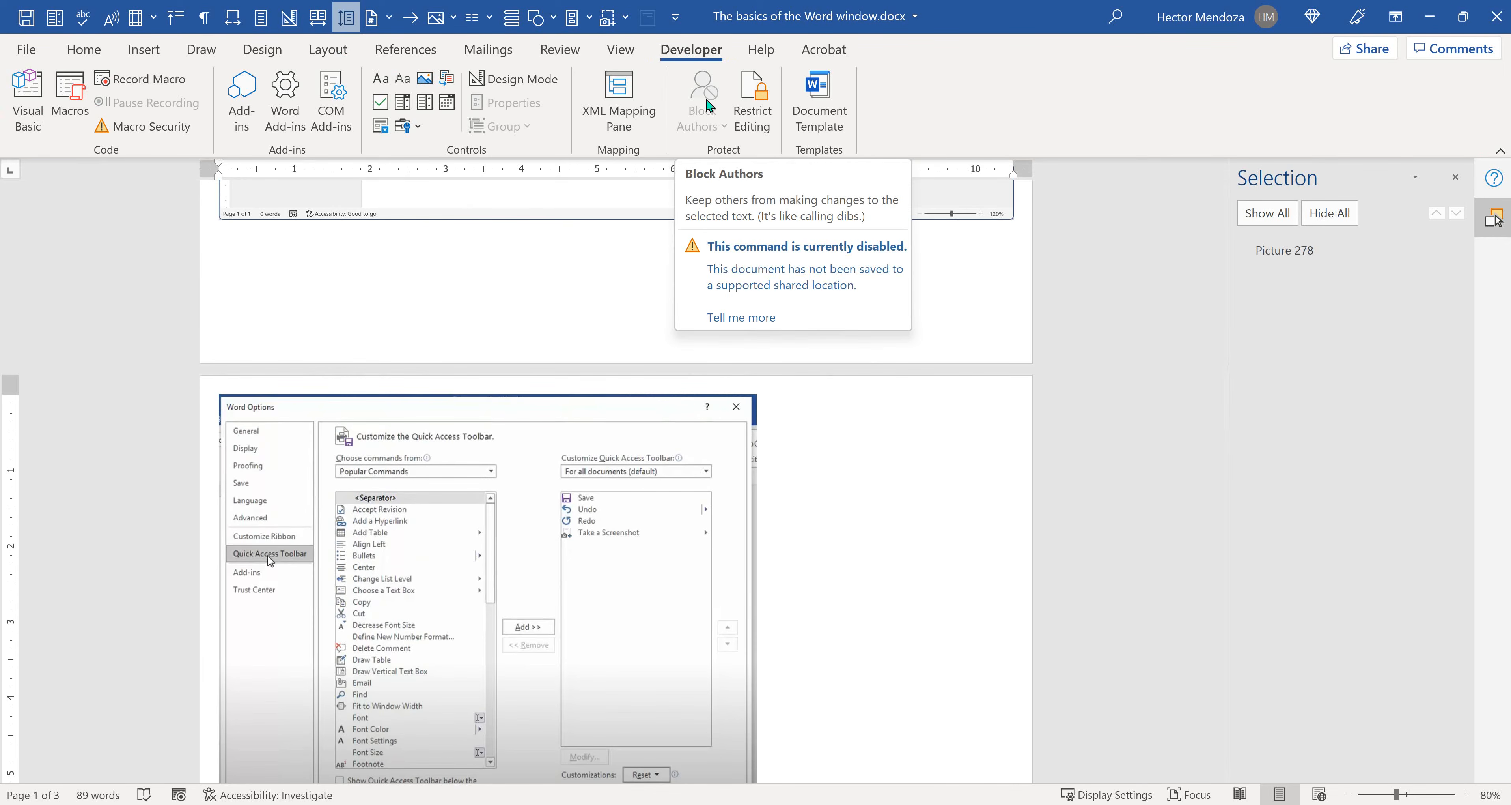
scroll(566, 332, down, 5)
scroll(566, 332, down, 6)
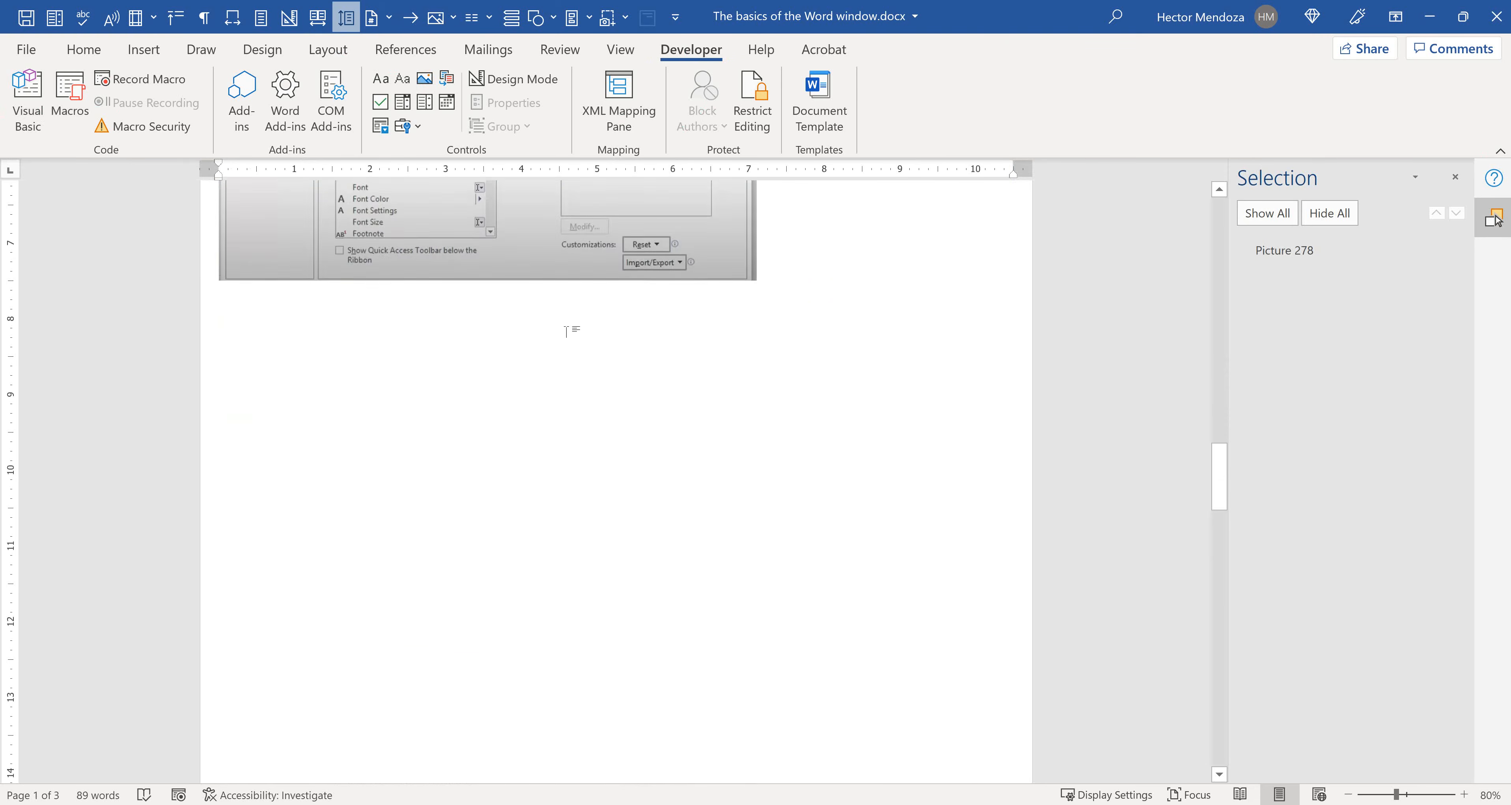
scroll(657, 399, up, 5)
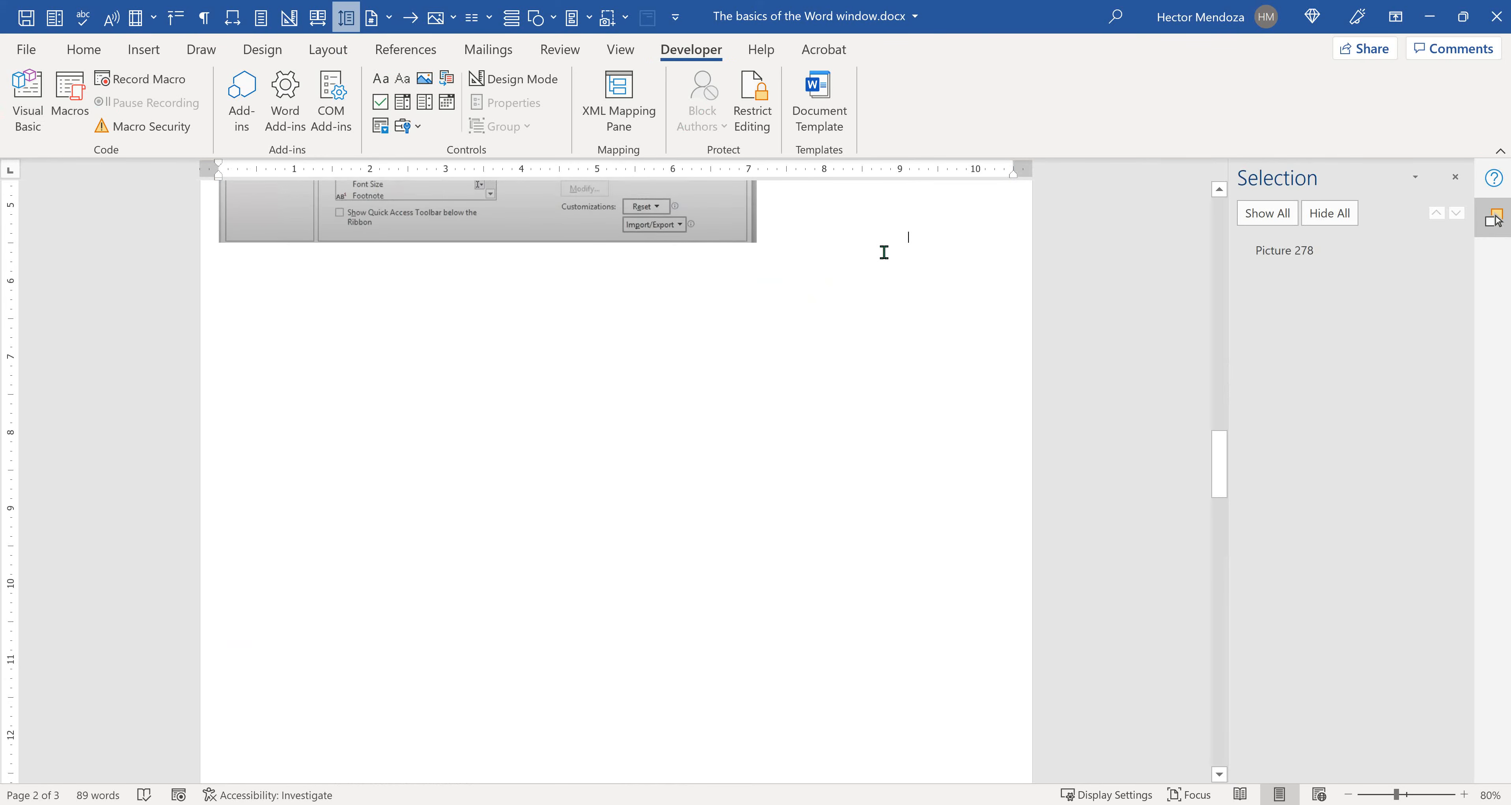
Step: Look through the last page of The basics of the Word window.docx and close it without saving the changes
key(Down)
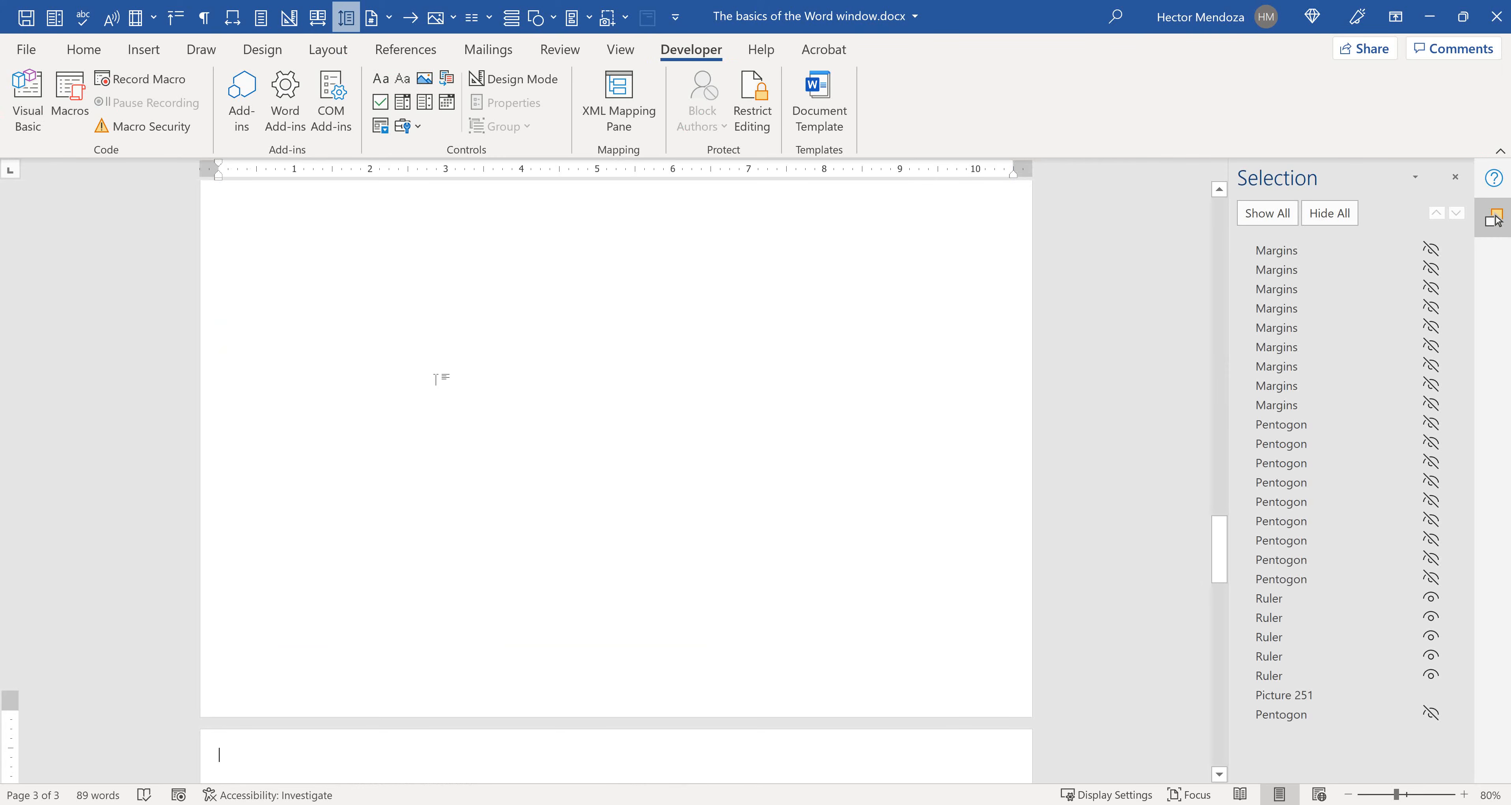
scroll(439, 374, down, 3)
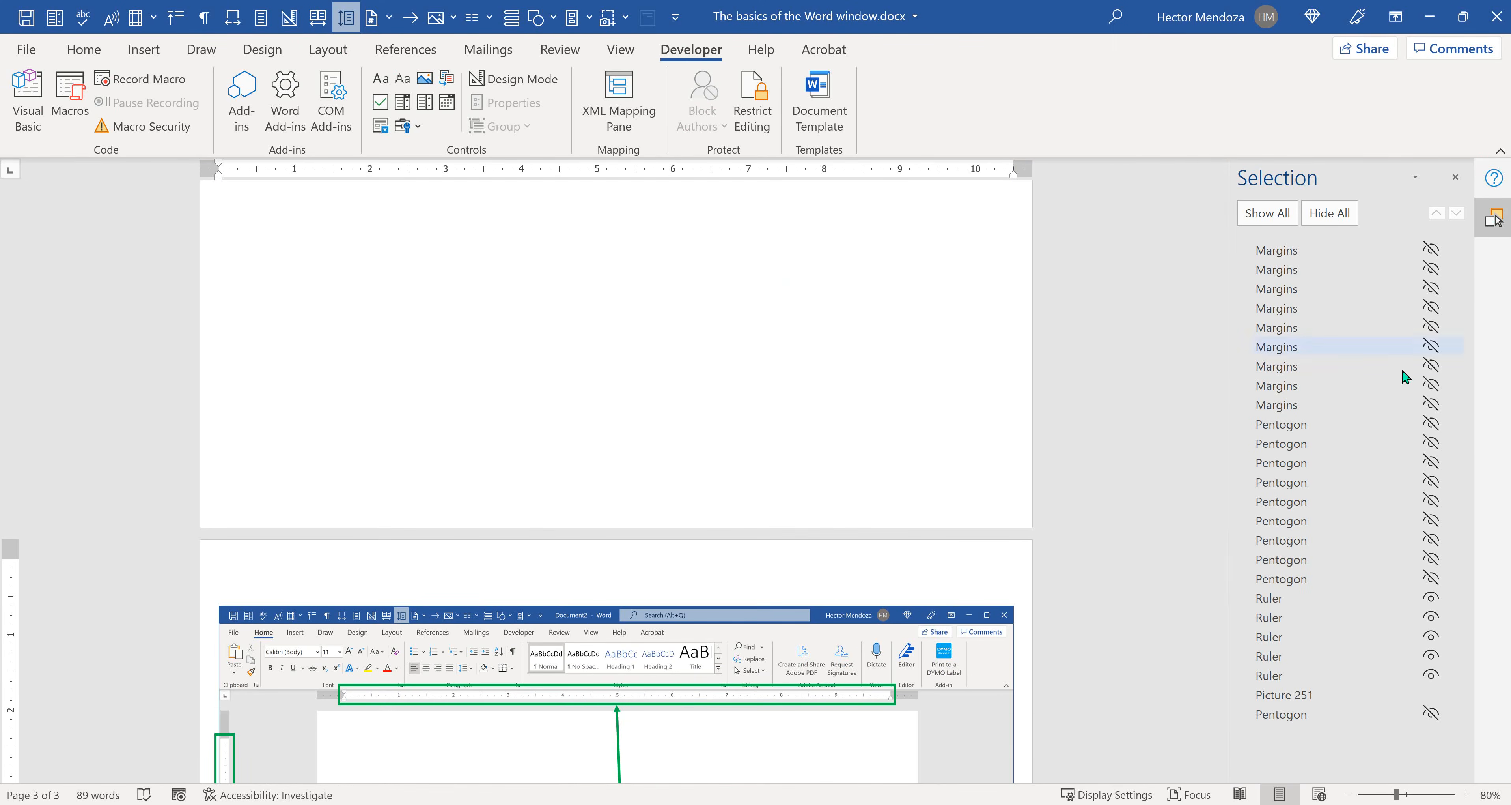
scroll(827, 231, down, 1)
scroll(715, 542, down, 15)
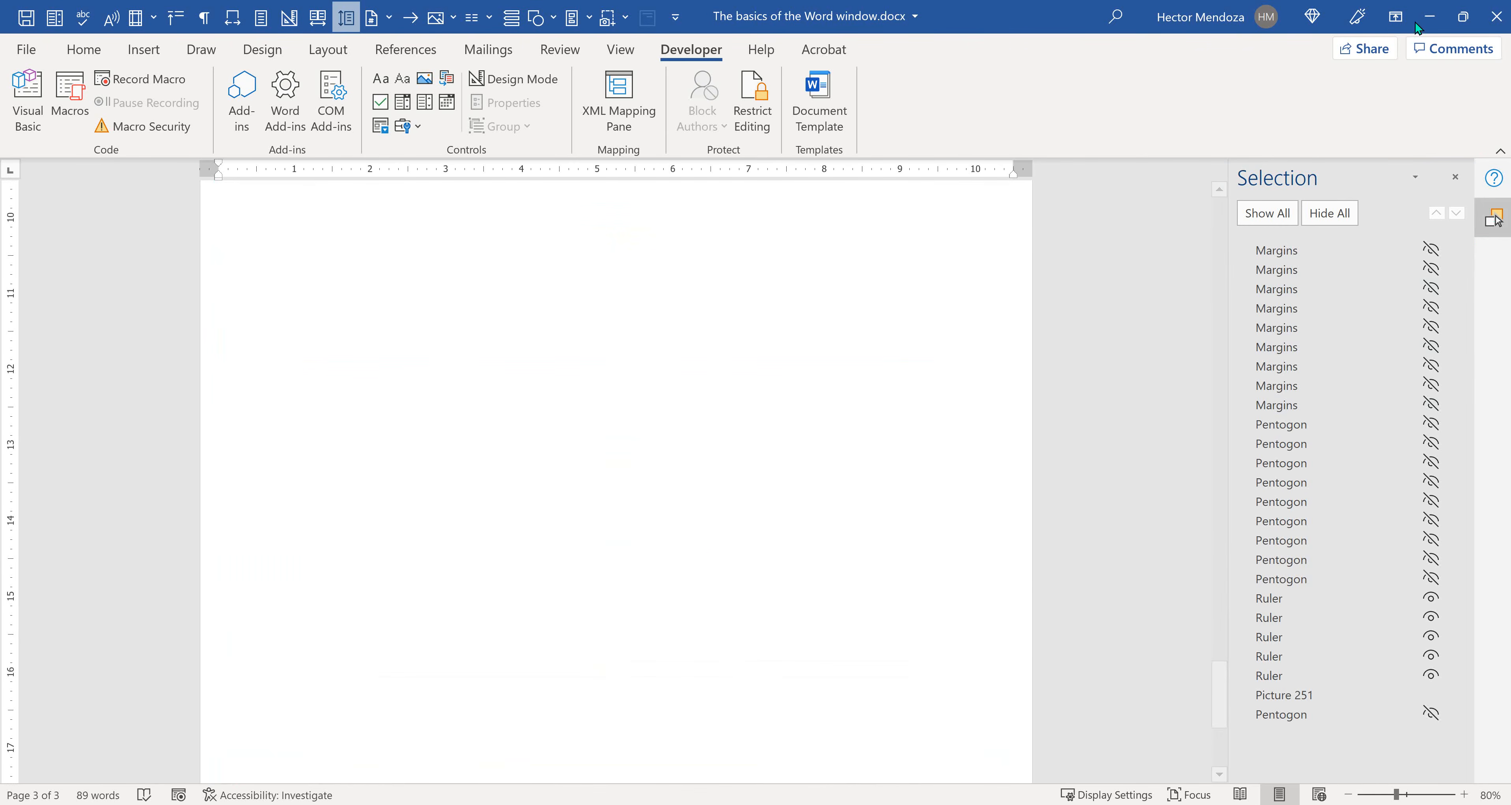
click(1504, 15)
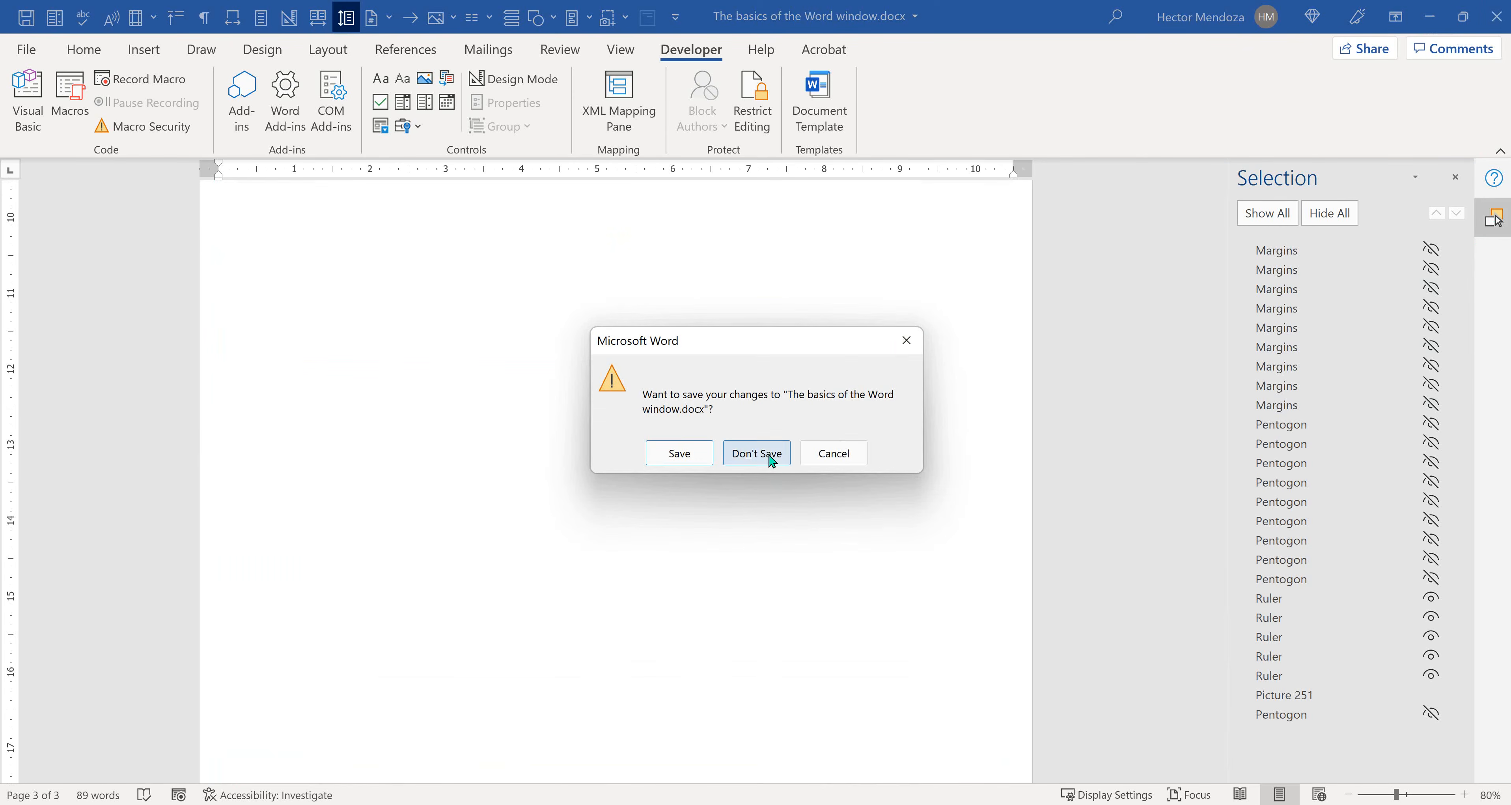
click(768, 456)
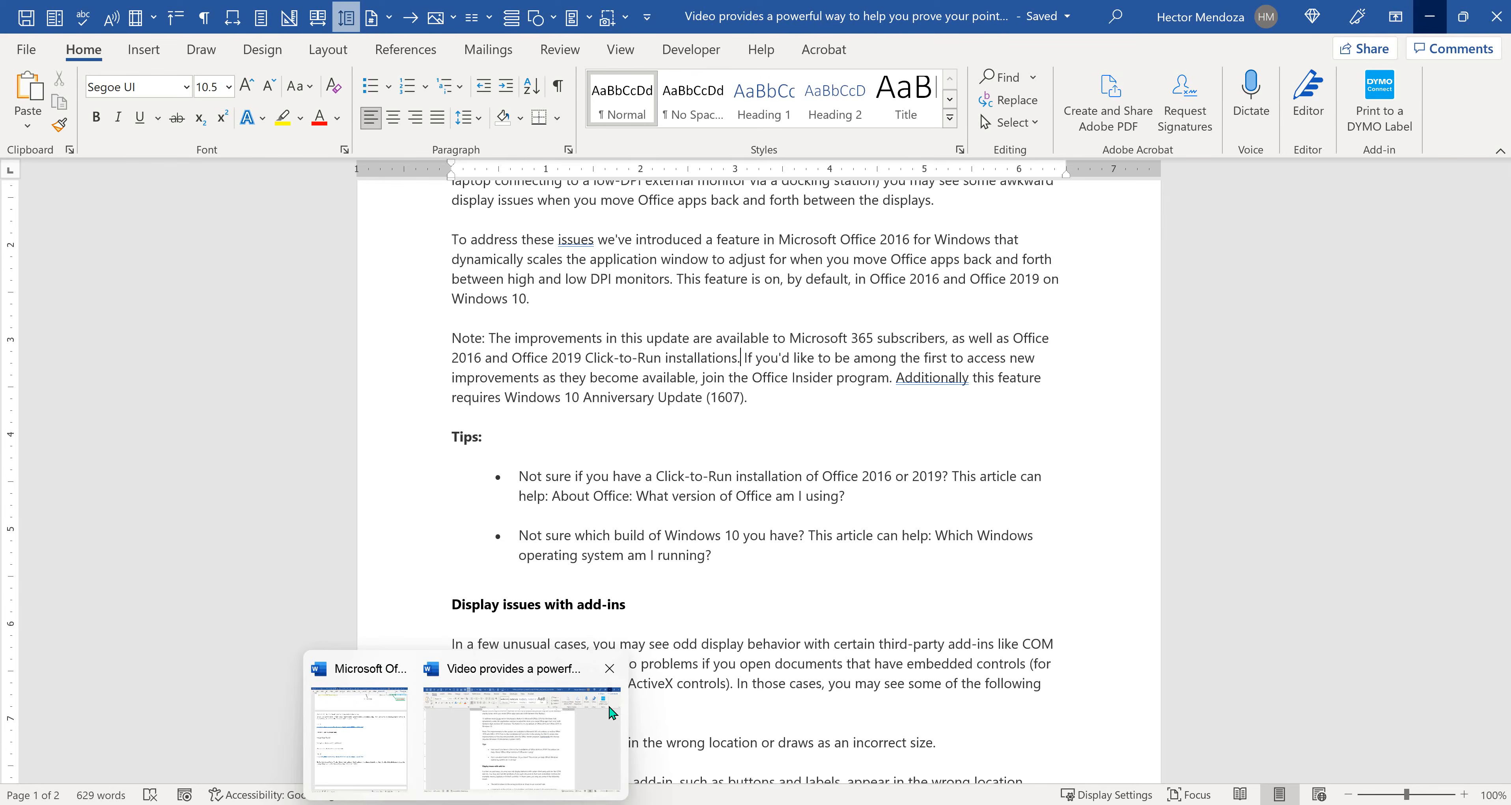
Step: In a new blank document, insert a date picker content control and set it to today's date
click(609, 707)
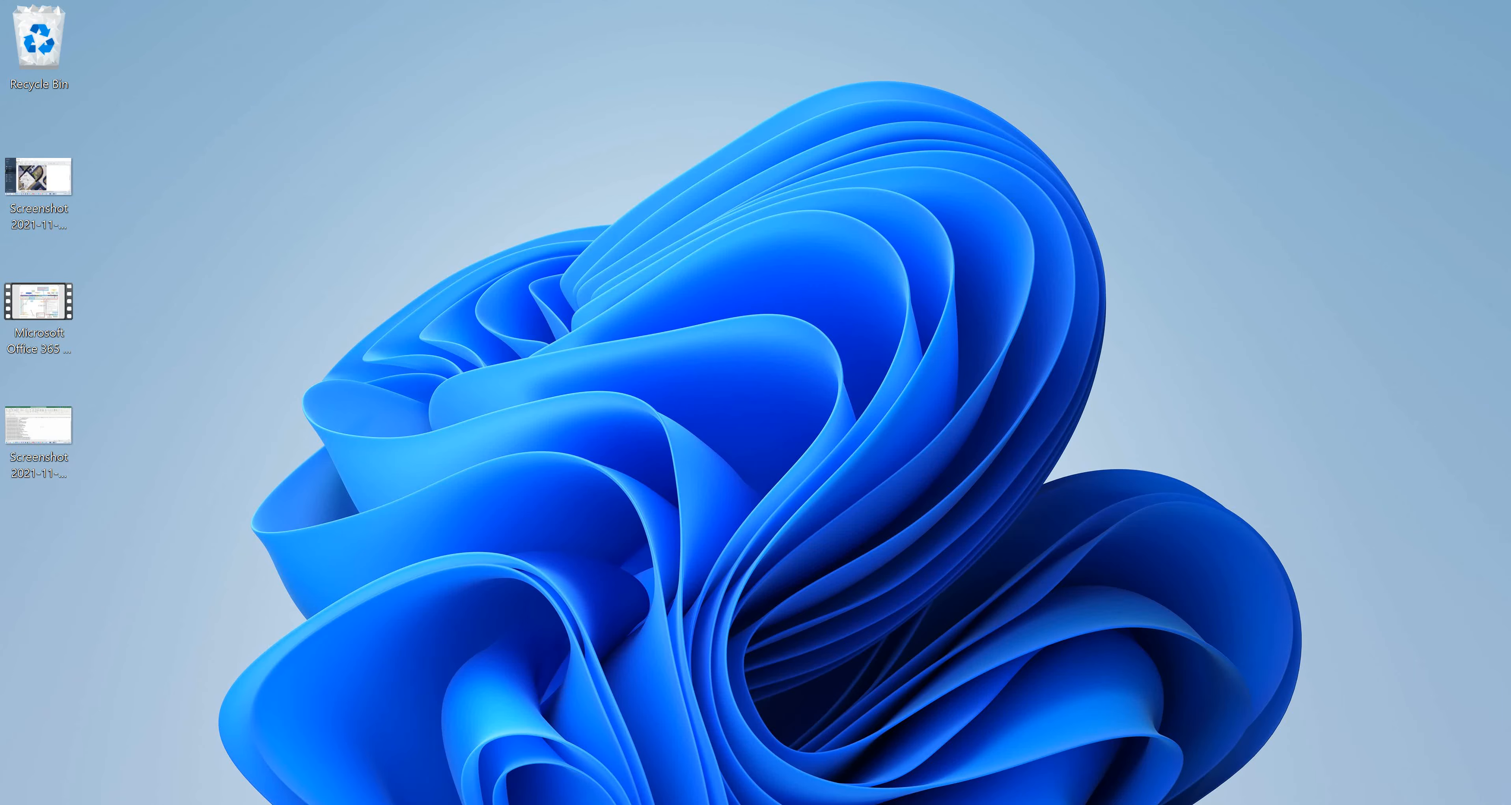
drag(1499, 679, 1211, 1)
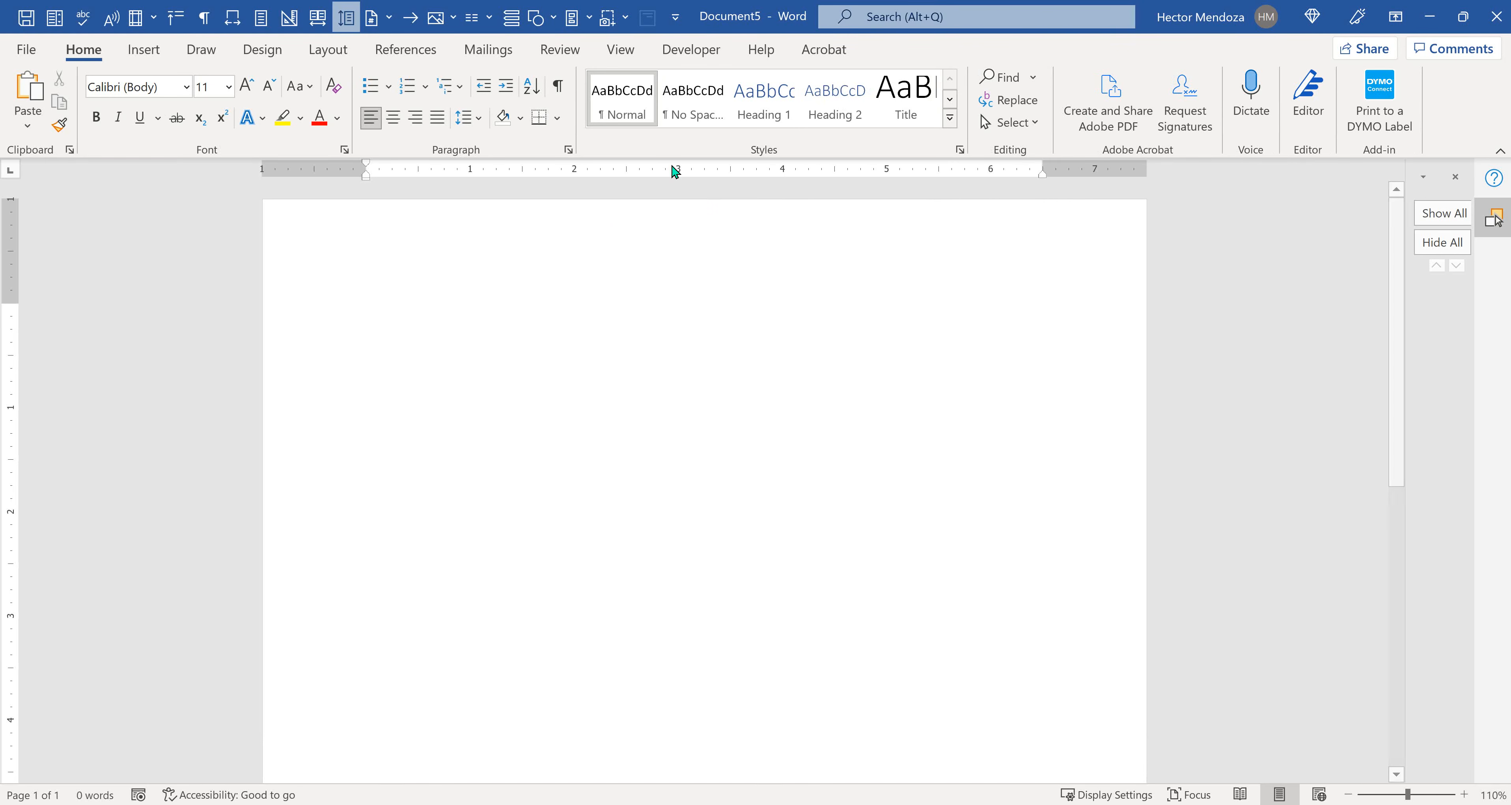
click(688, 50)
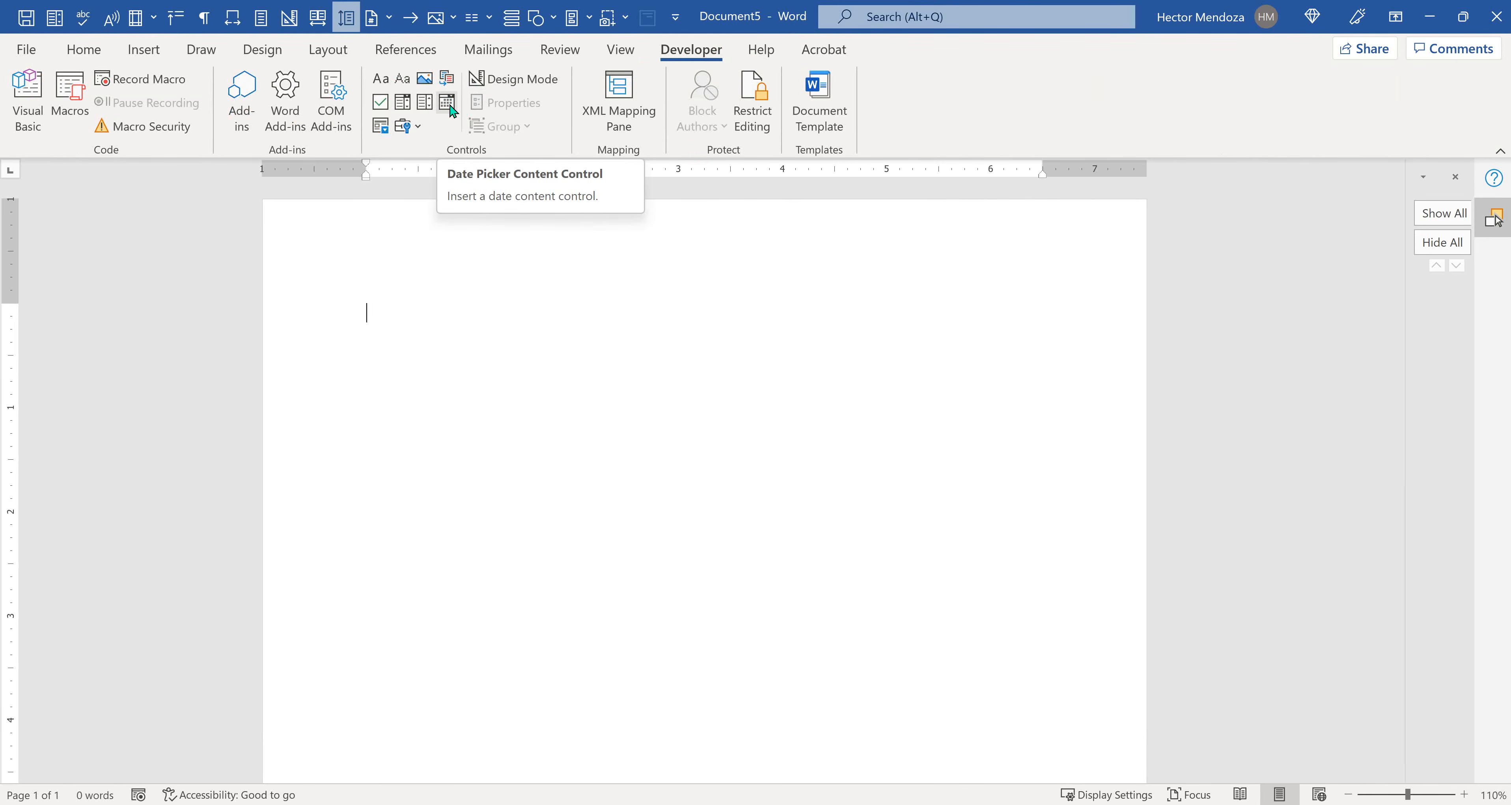
click(448, 102)
click(557, 322)
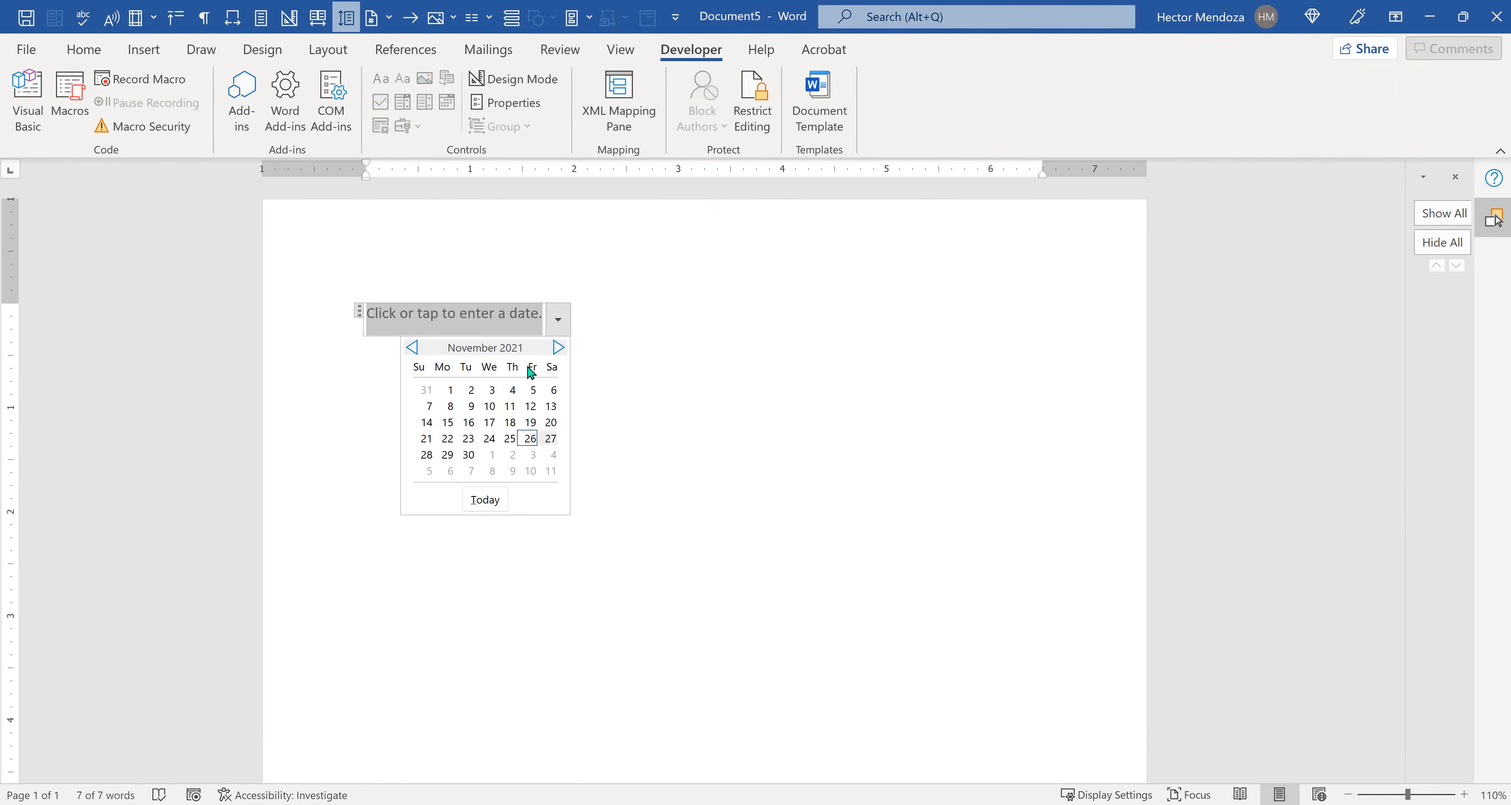
click(487, 500)
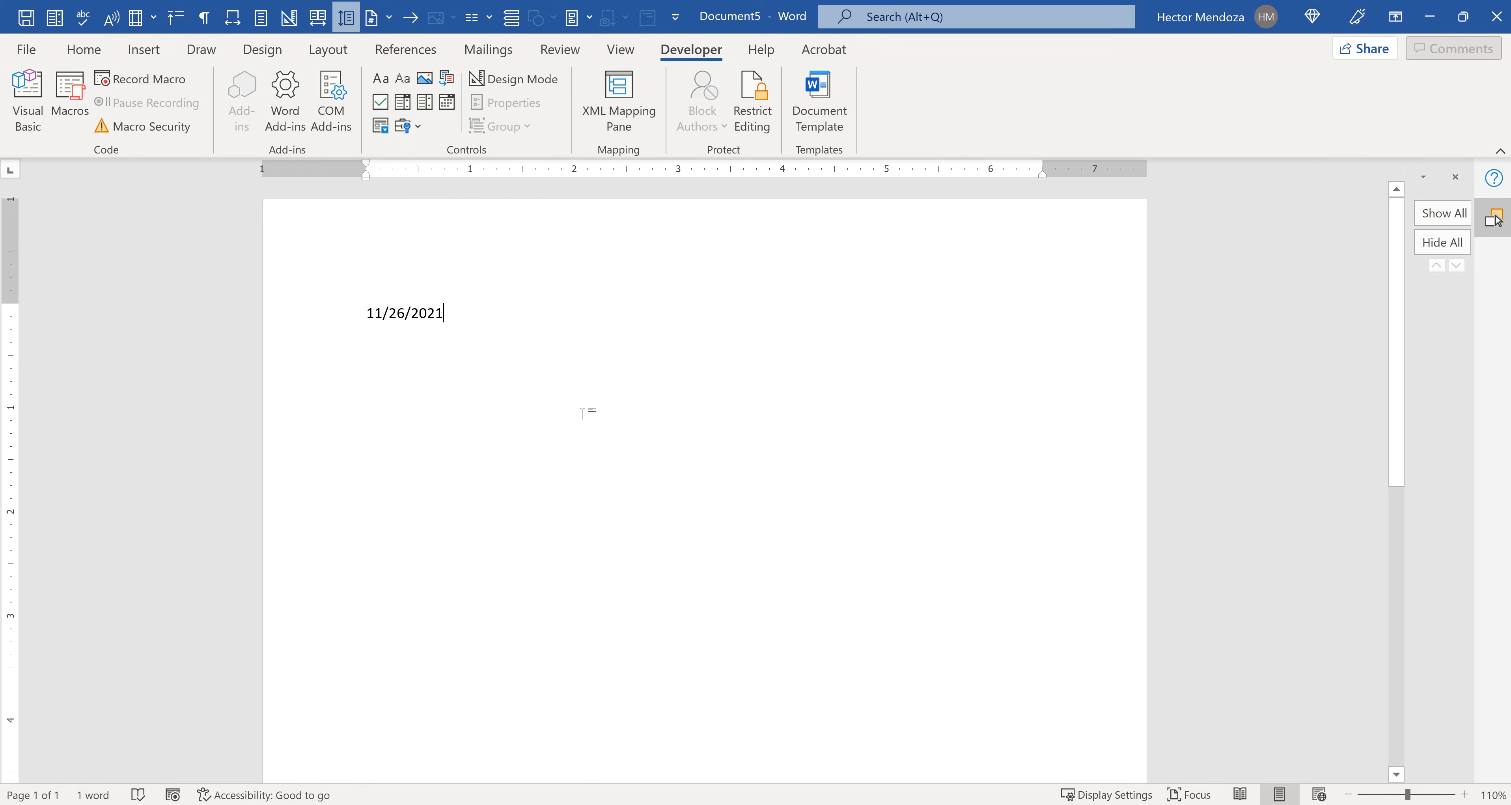
Step: On a new line below the date, insert a combo box content control and show its list of items
drag(476, 321, 303, 320)
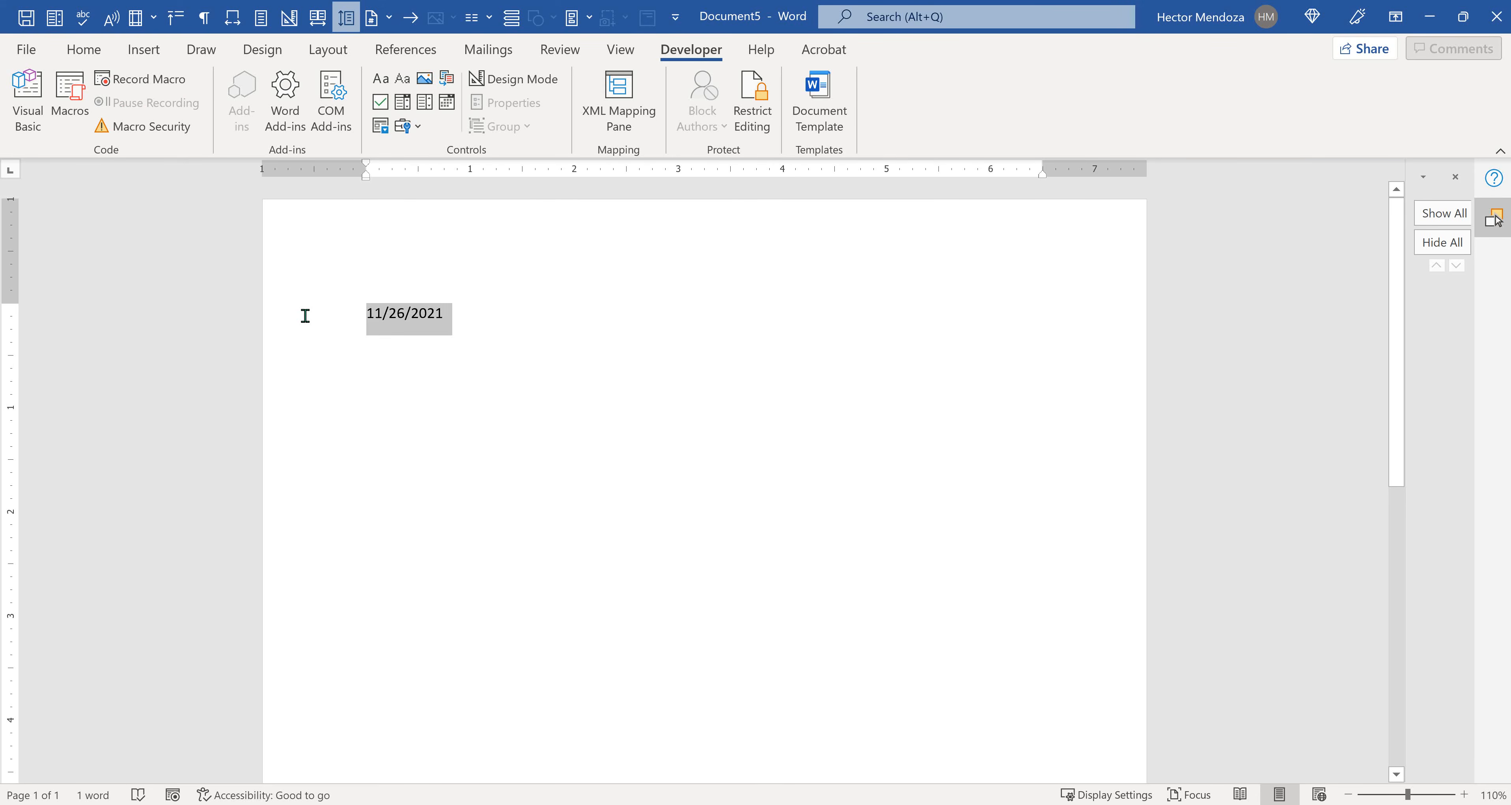
click(498, 349)
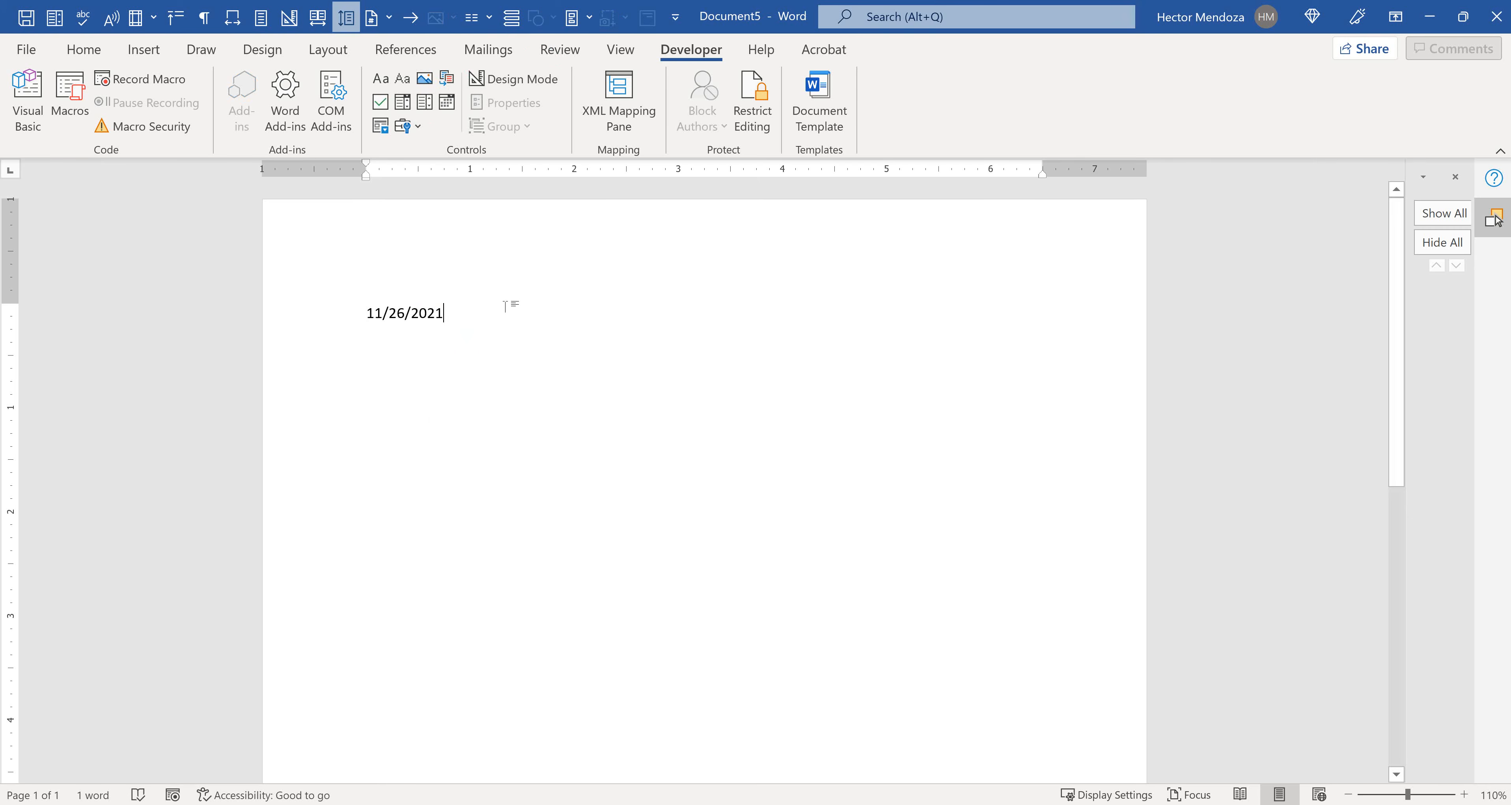
key(Return)
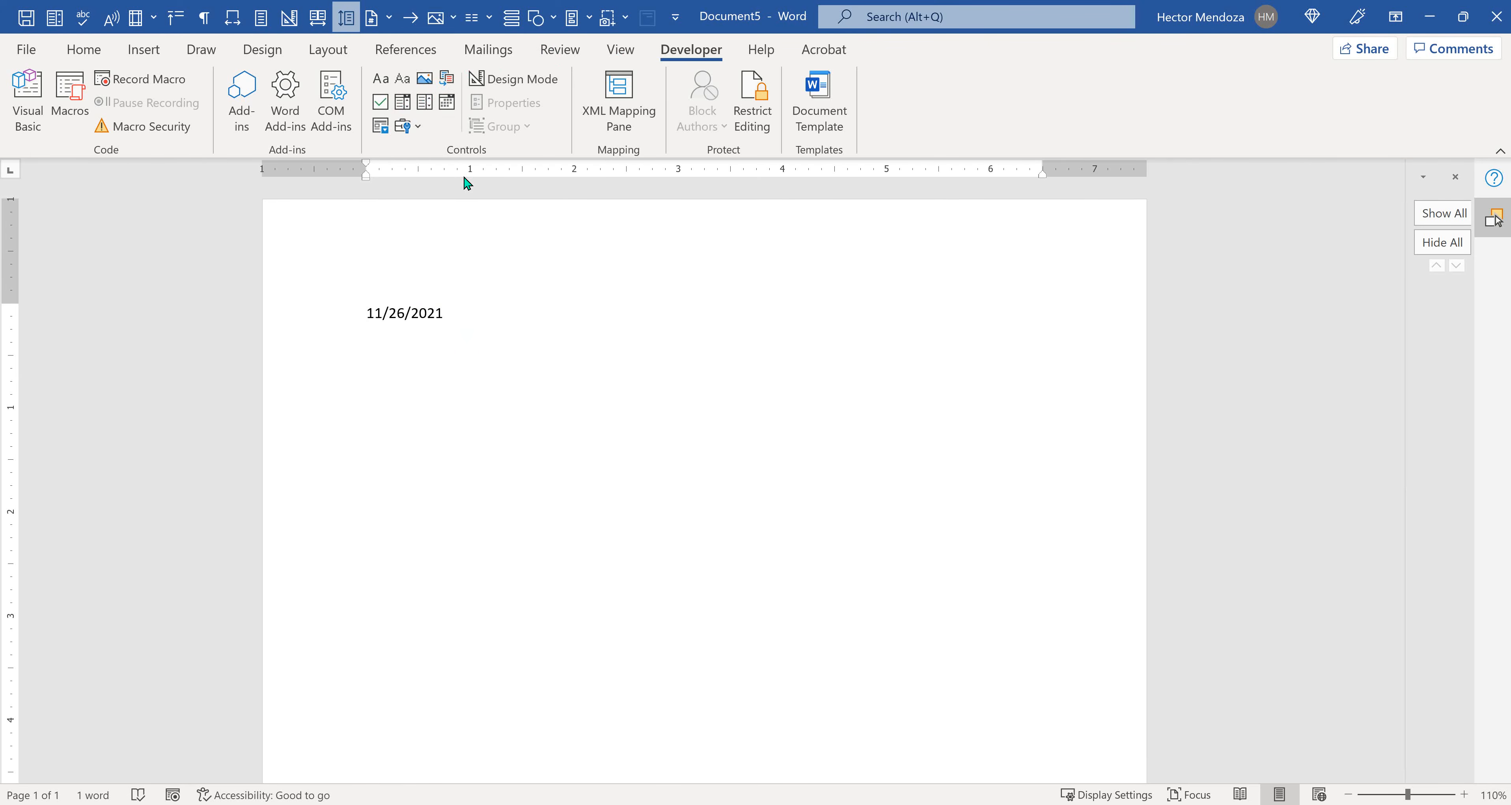
click(401, 103)
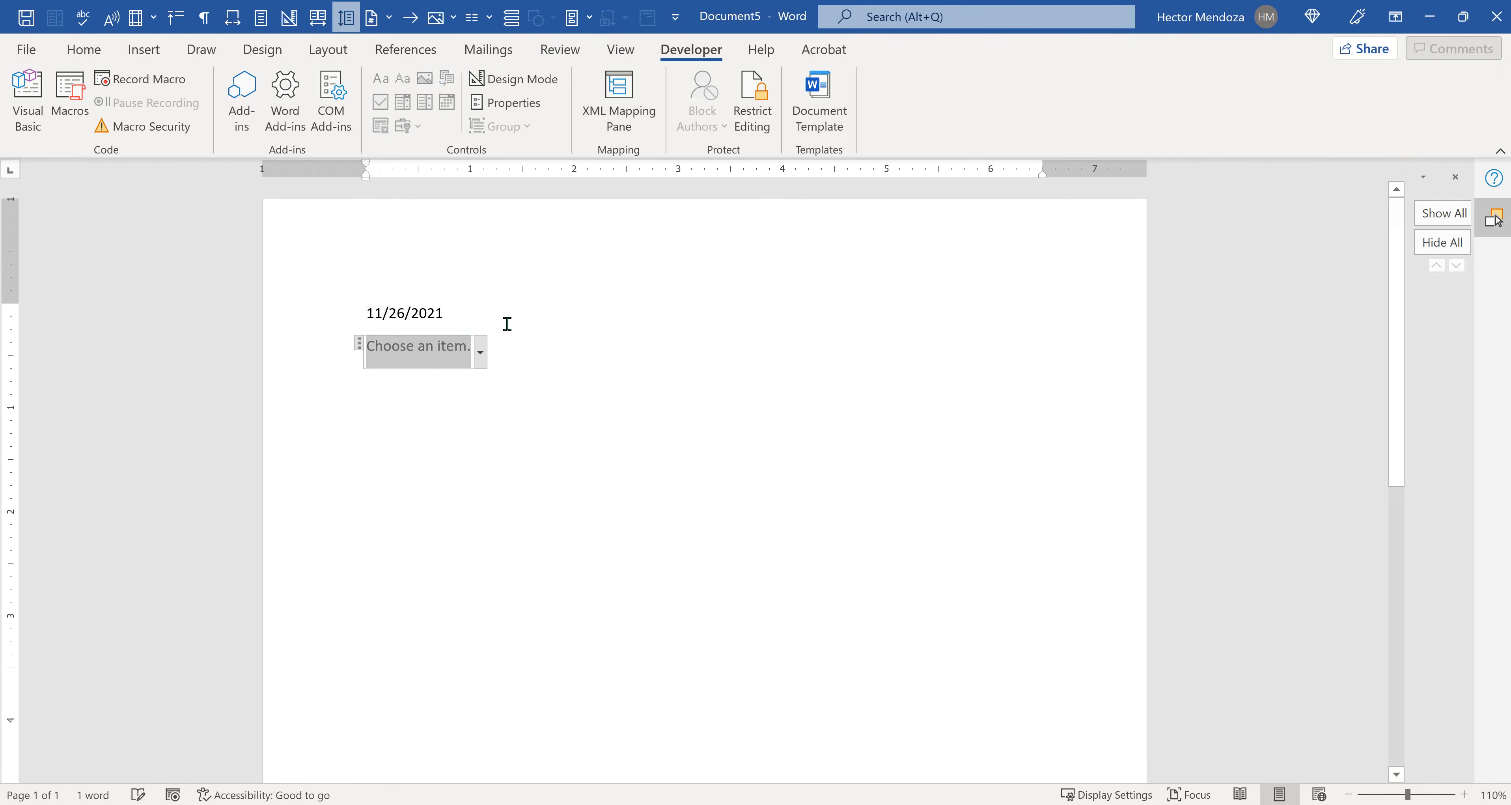
click(480, 352)
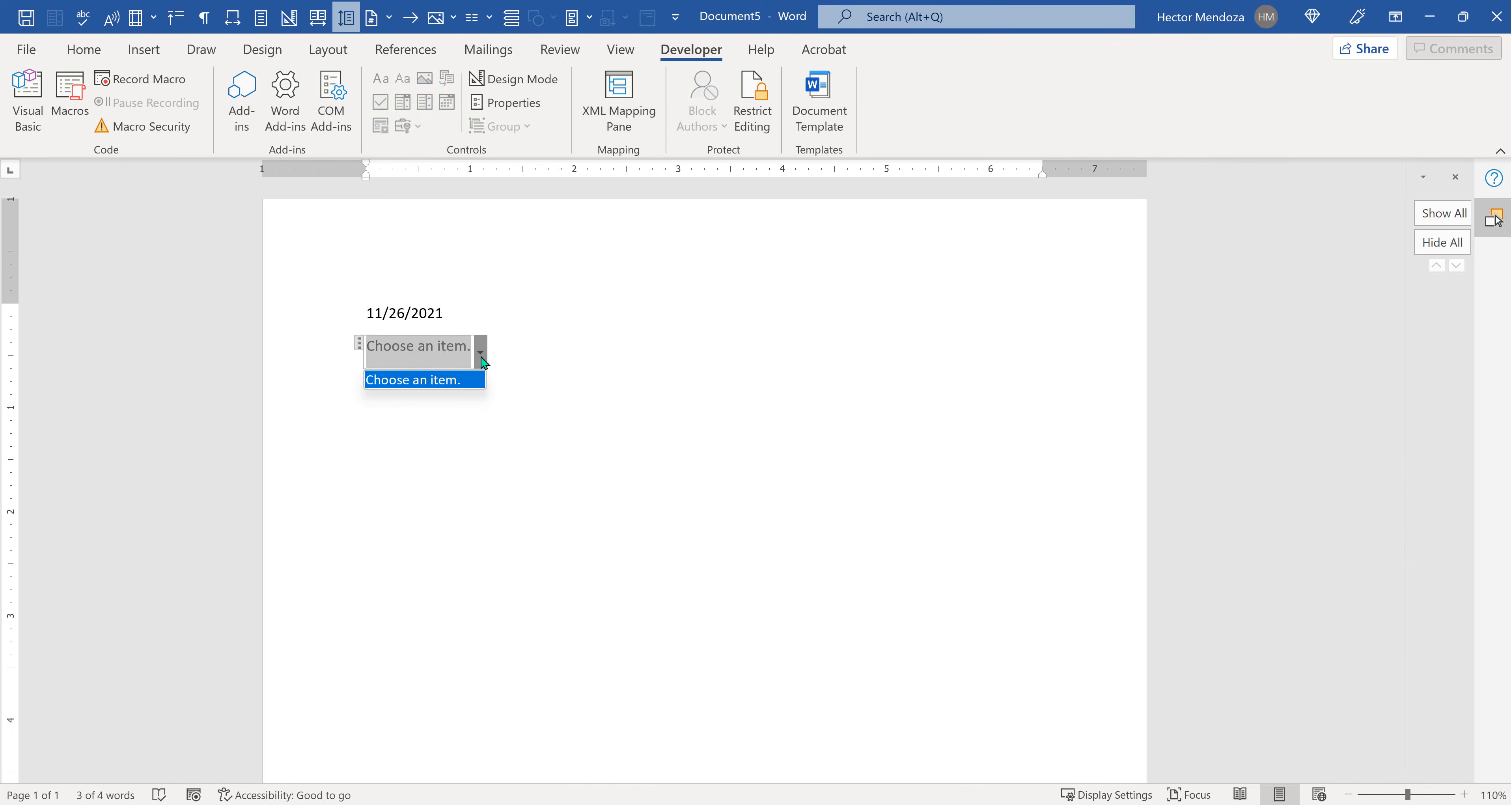
click(435, 371)
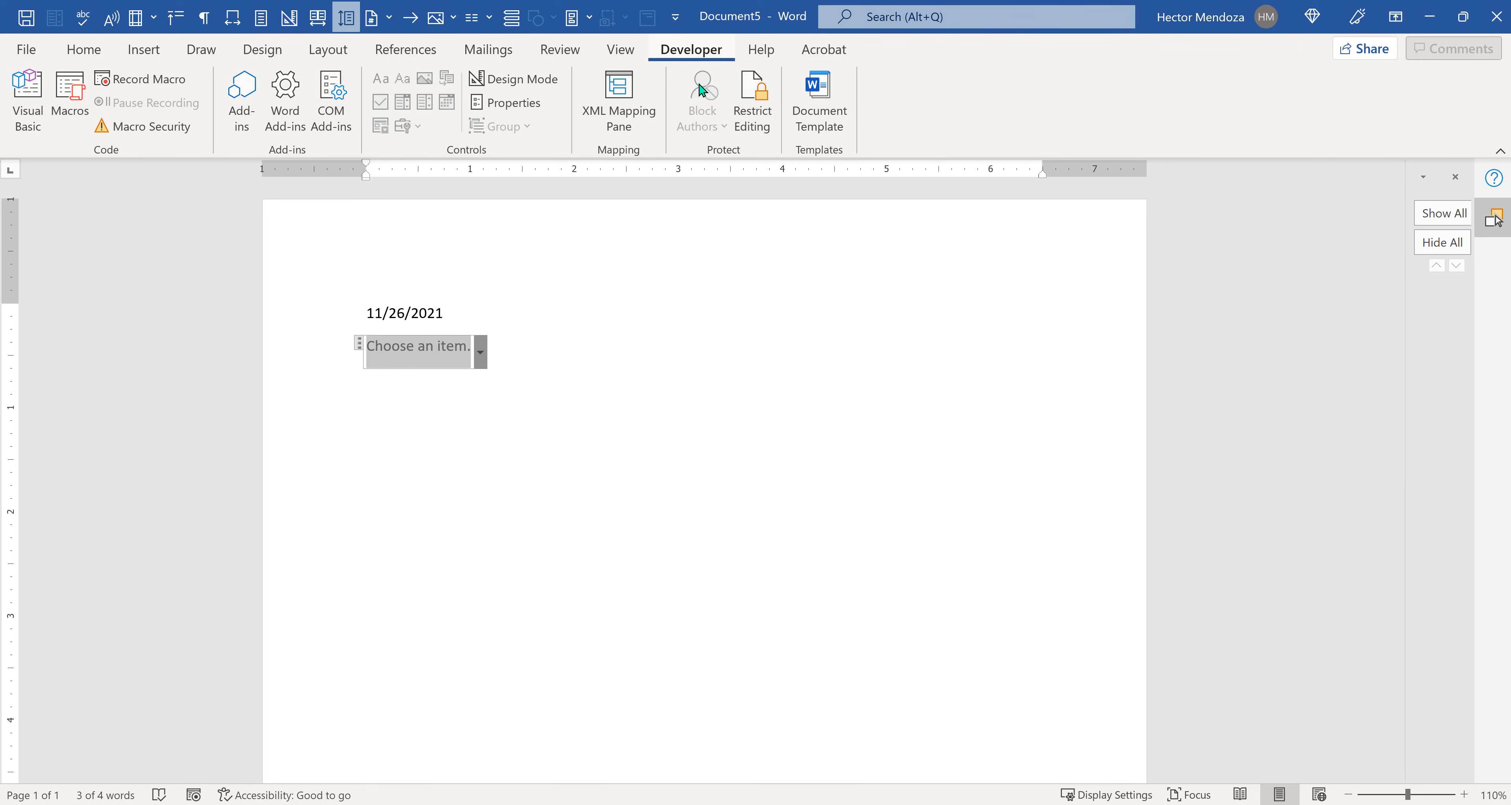
click(631, 440)
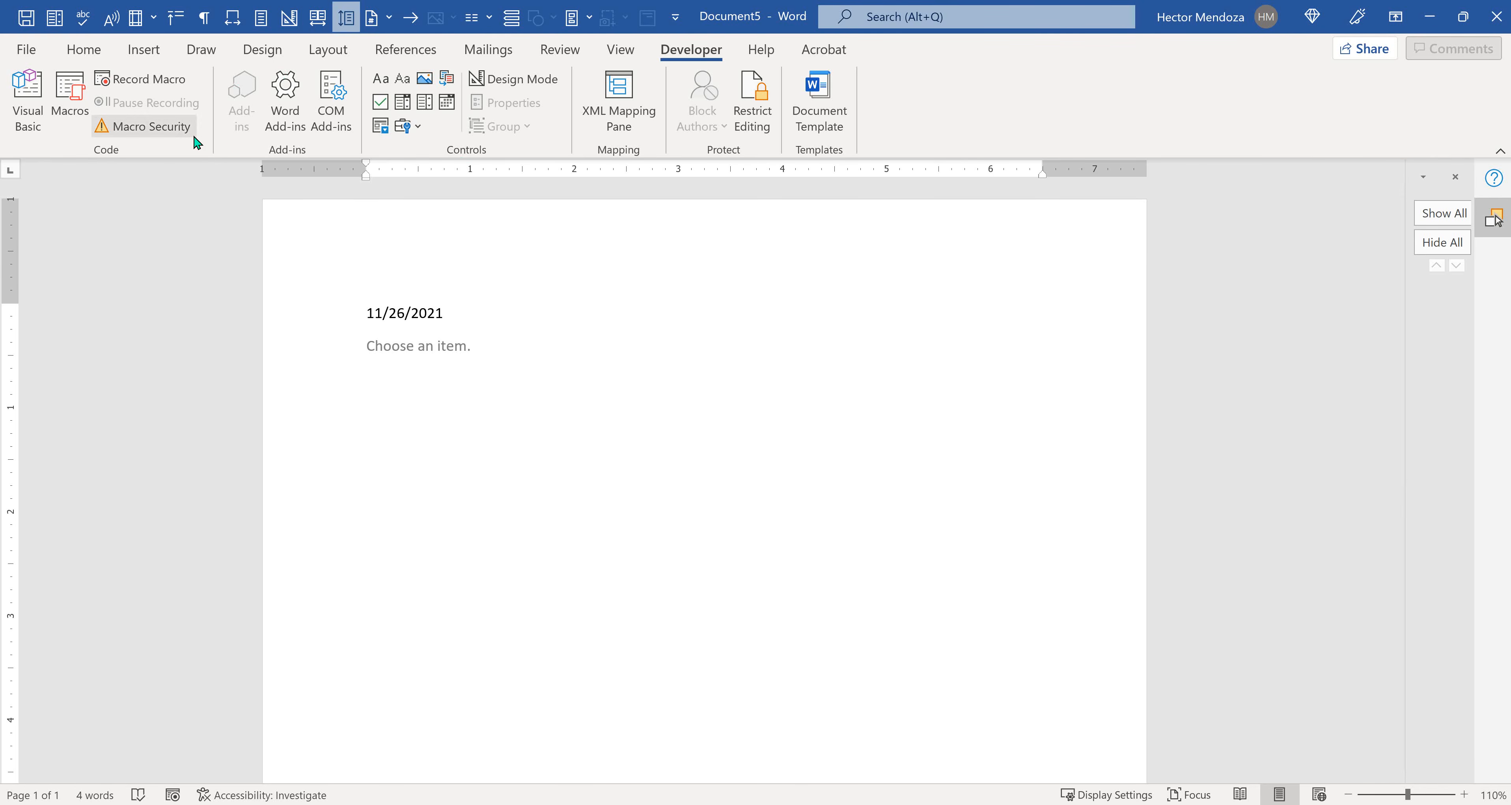
Step: Open the ribbon customization options and turn off the Developer tab among the main tabs
click(677, 21)
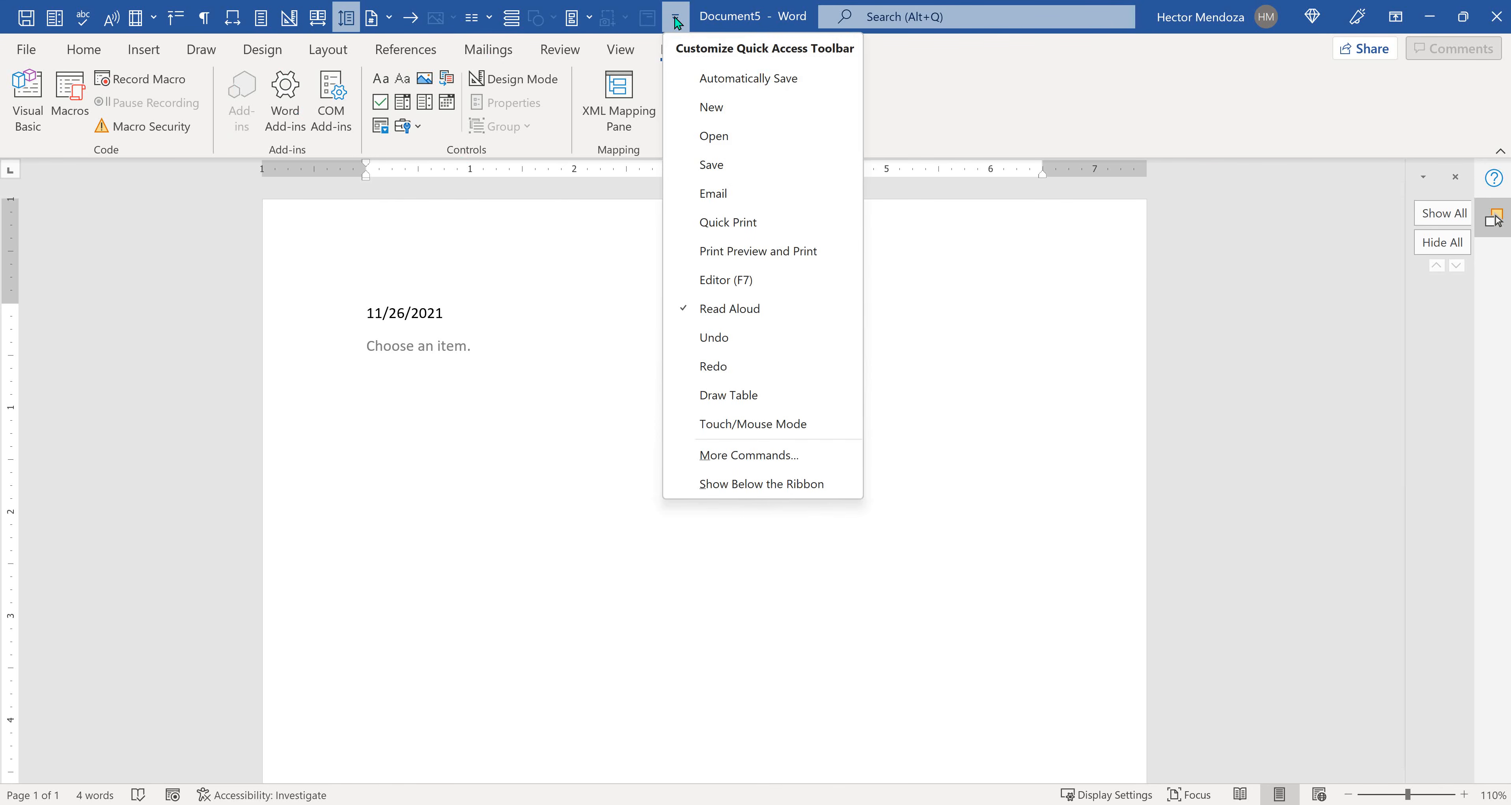
click(727, 459)
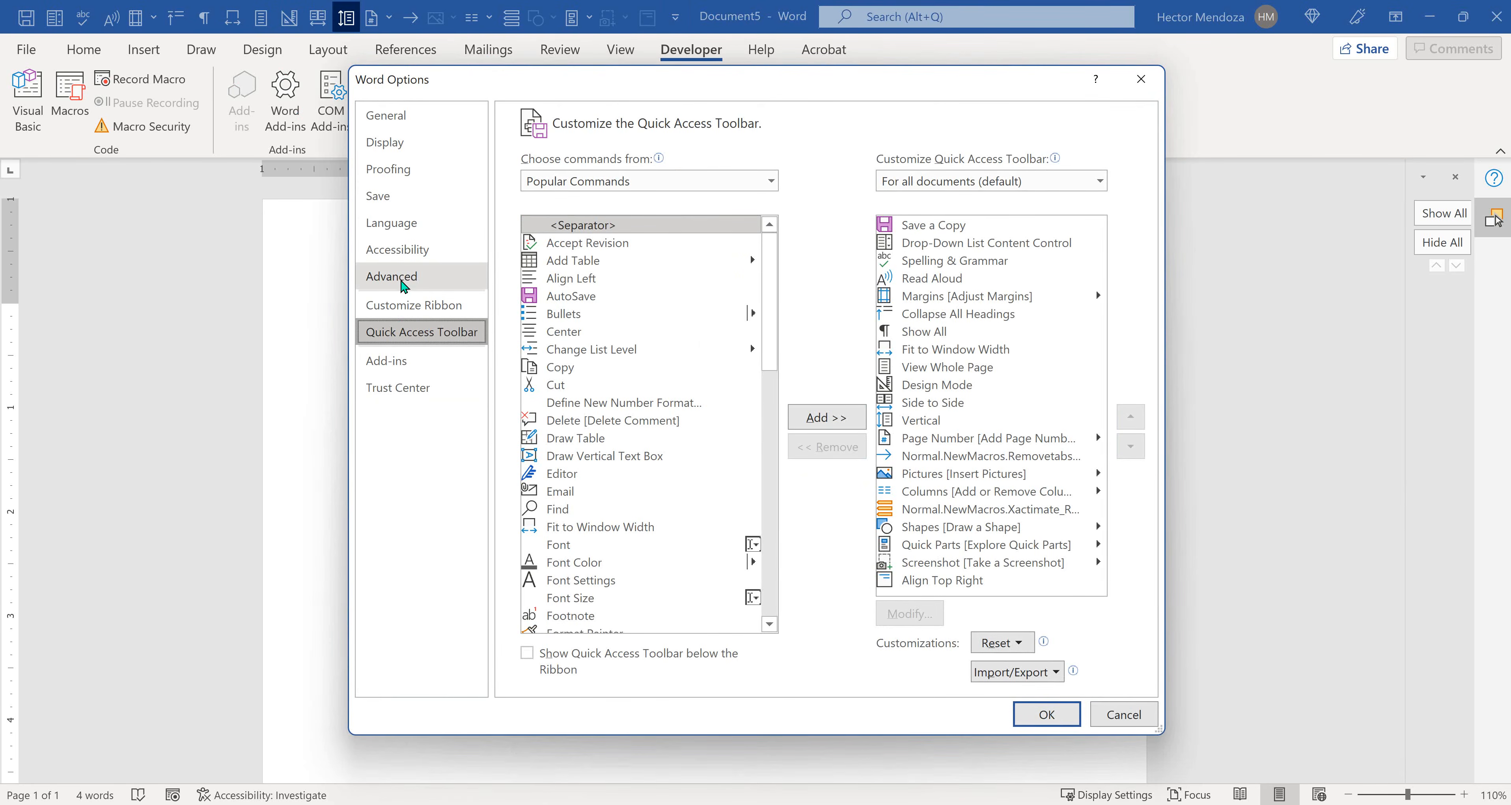
click(404, 310)
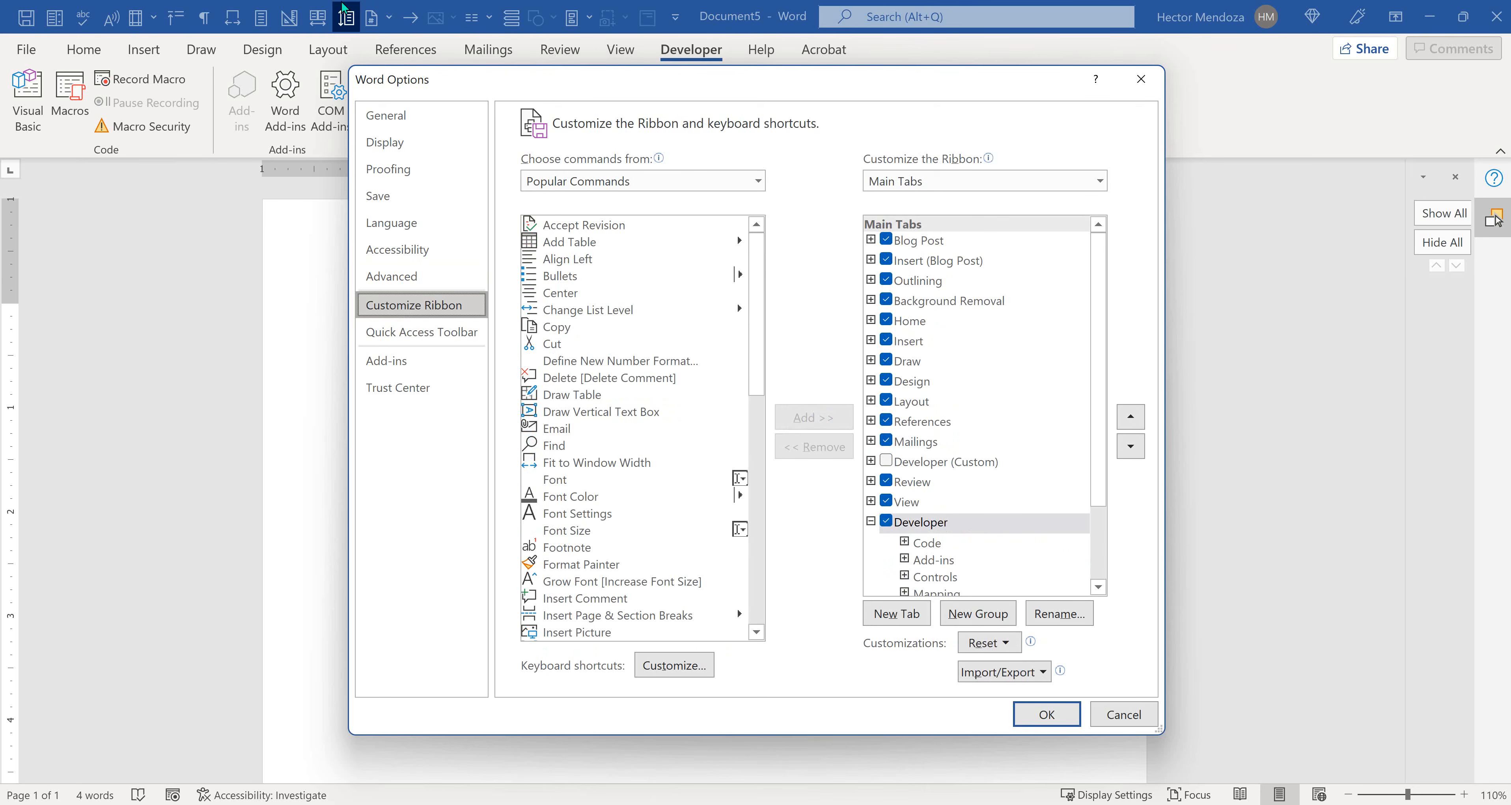
click(887, 522)
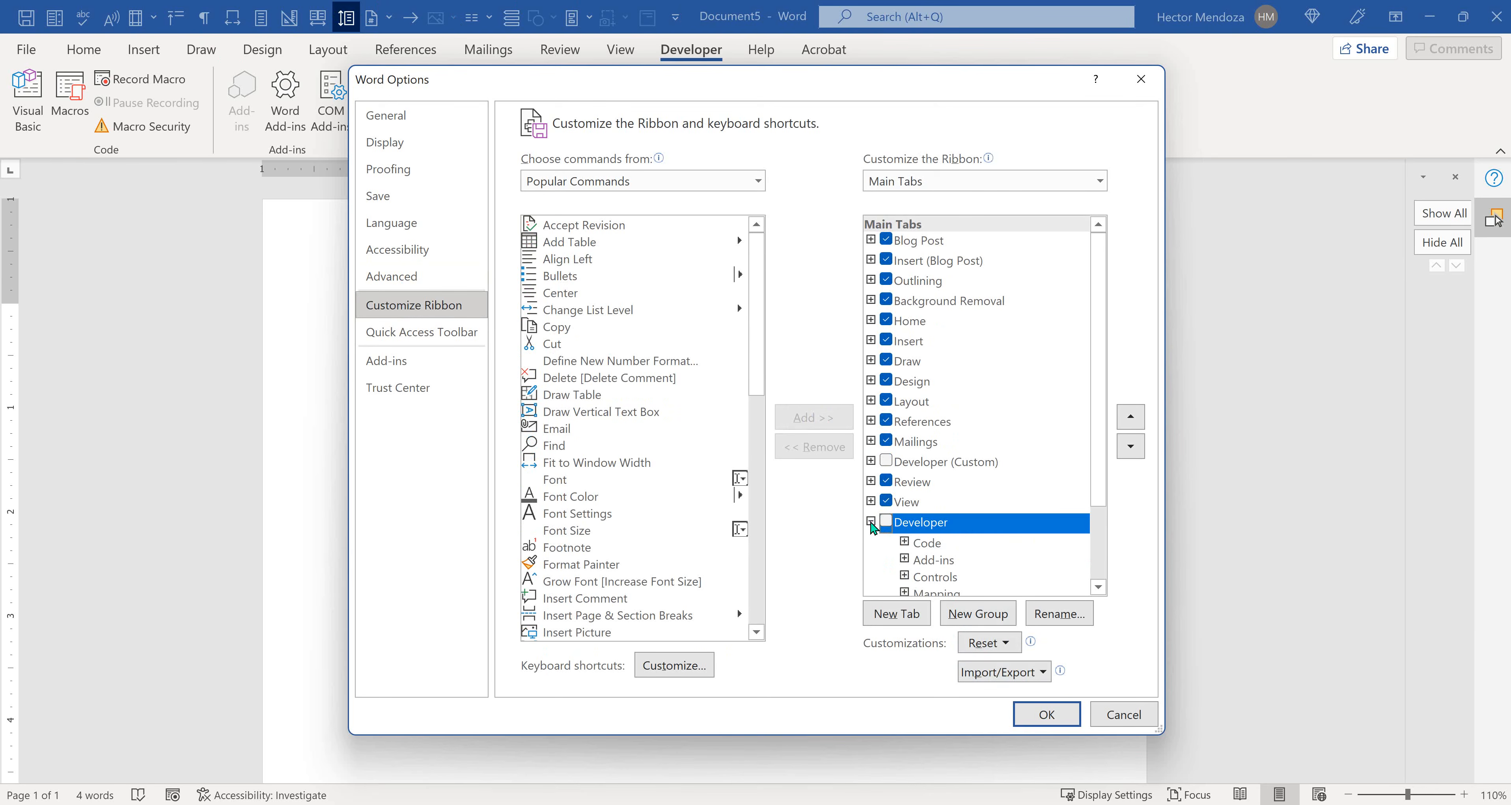
Step: Expand the Developer tab's groups and its Code commands for review, and apply the ribbon customization
click(871, 521)
click(872, 521)
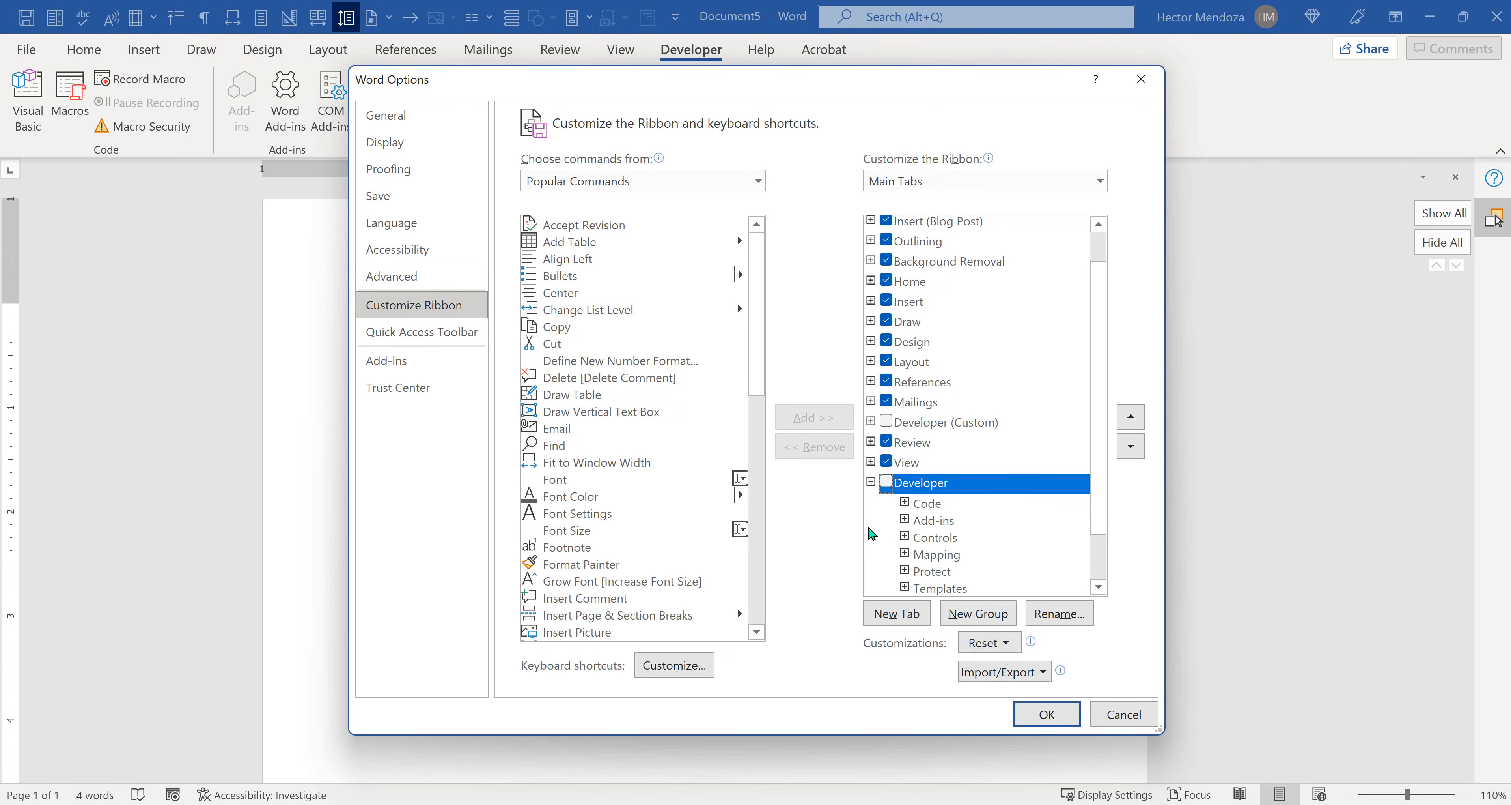
click(871, 481)
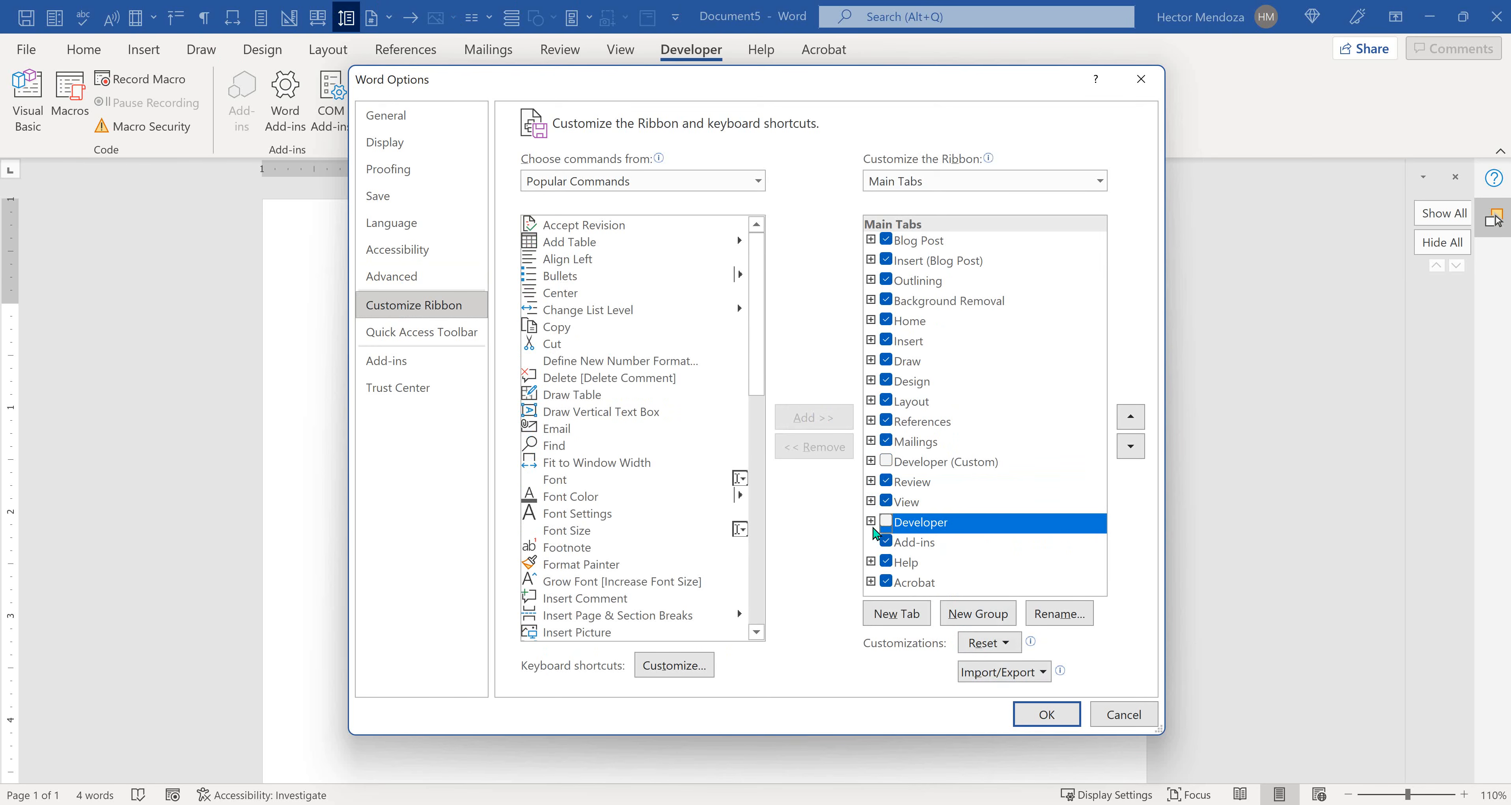
click(884, 523)
click(872, 522)
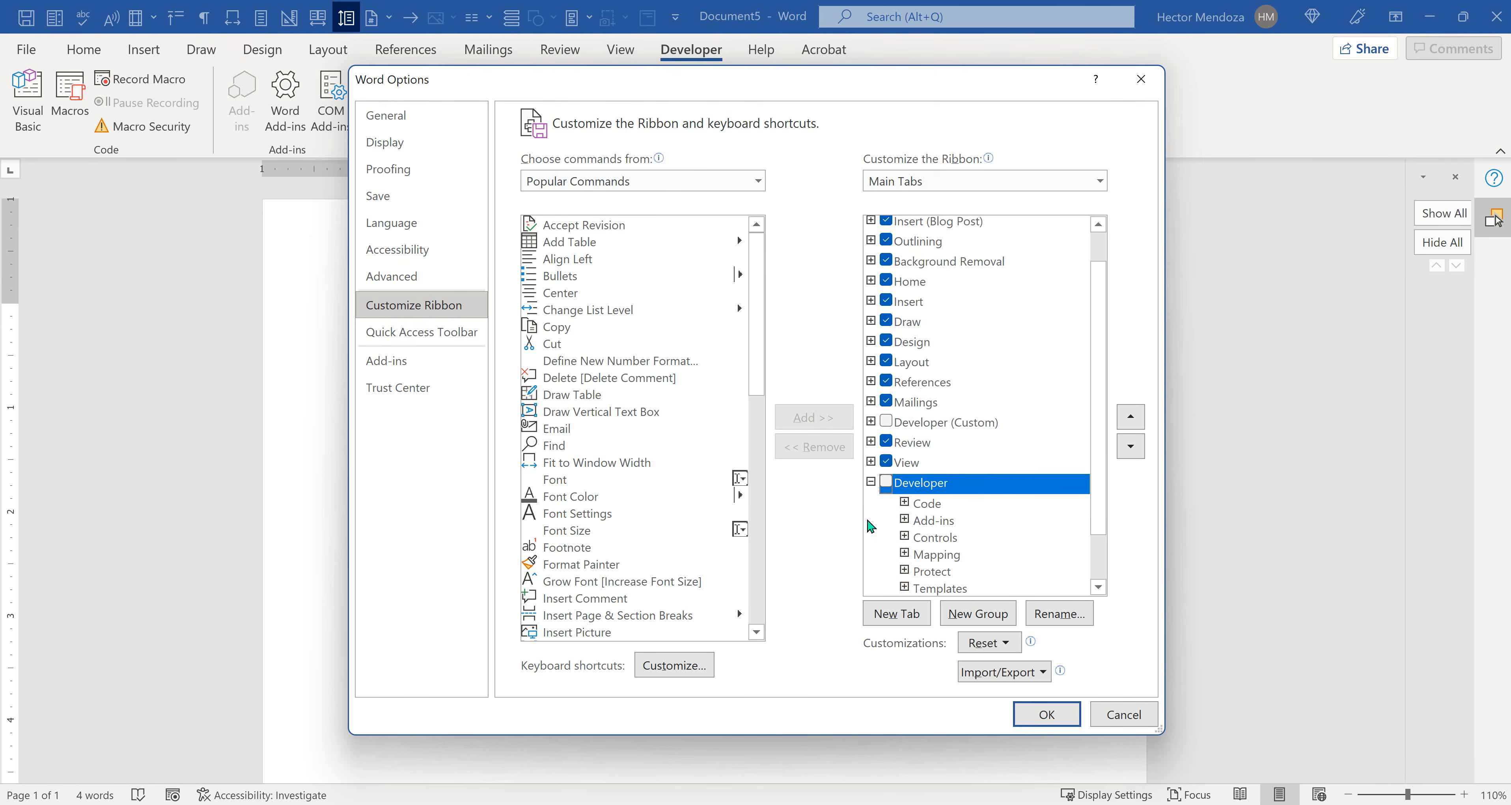
click(905, 503)
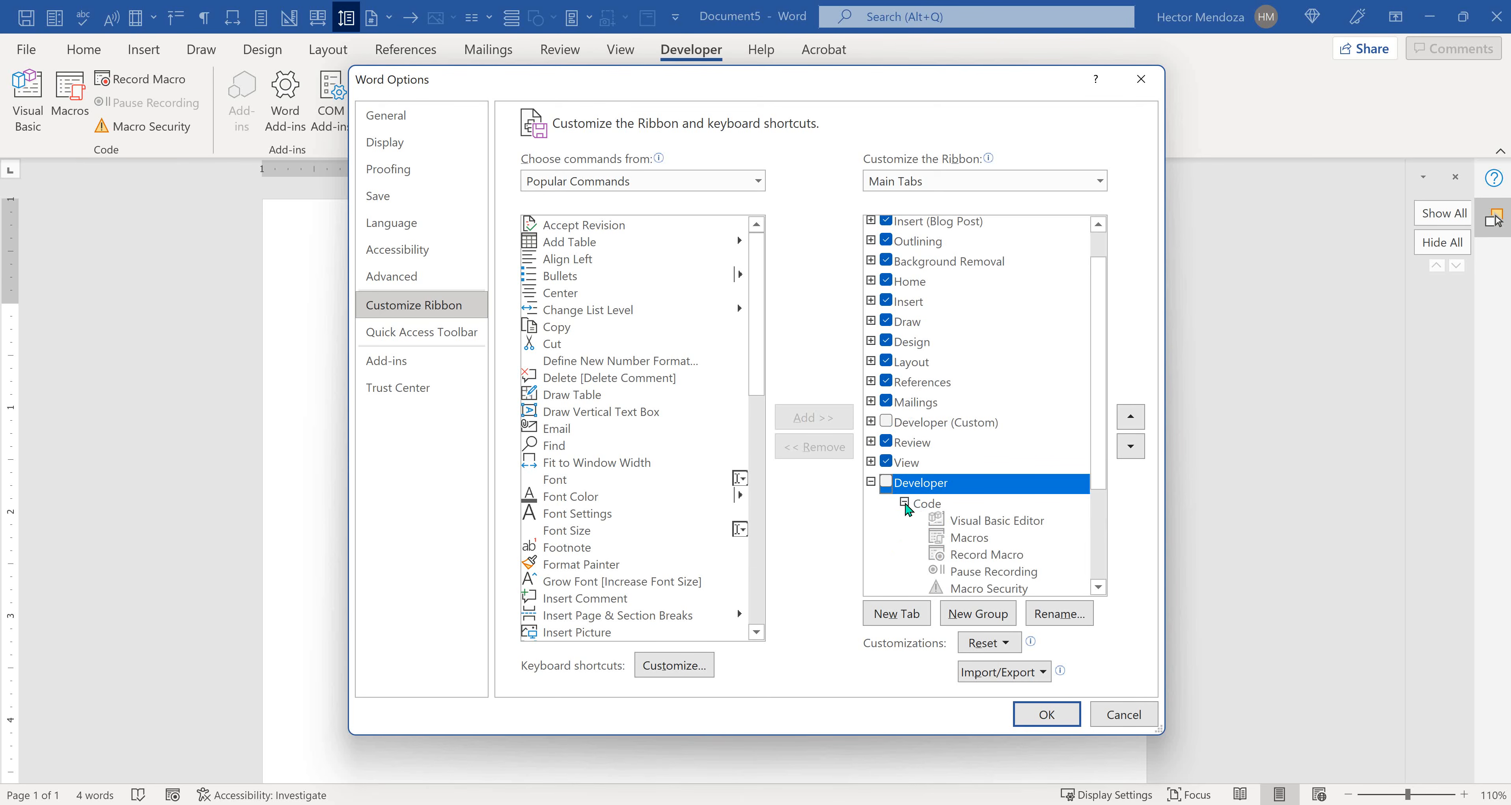
click(905, 502)
scroll(979, 505, down, 1)
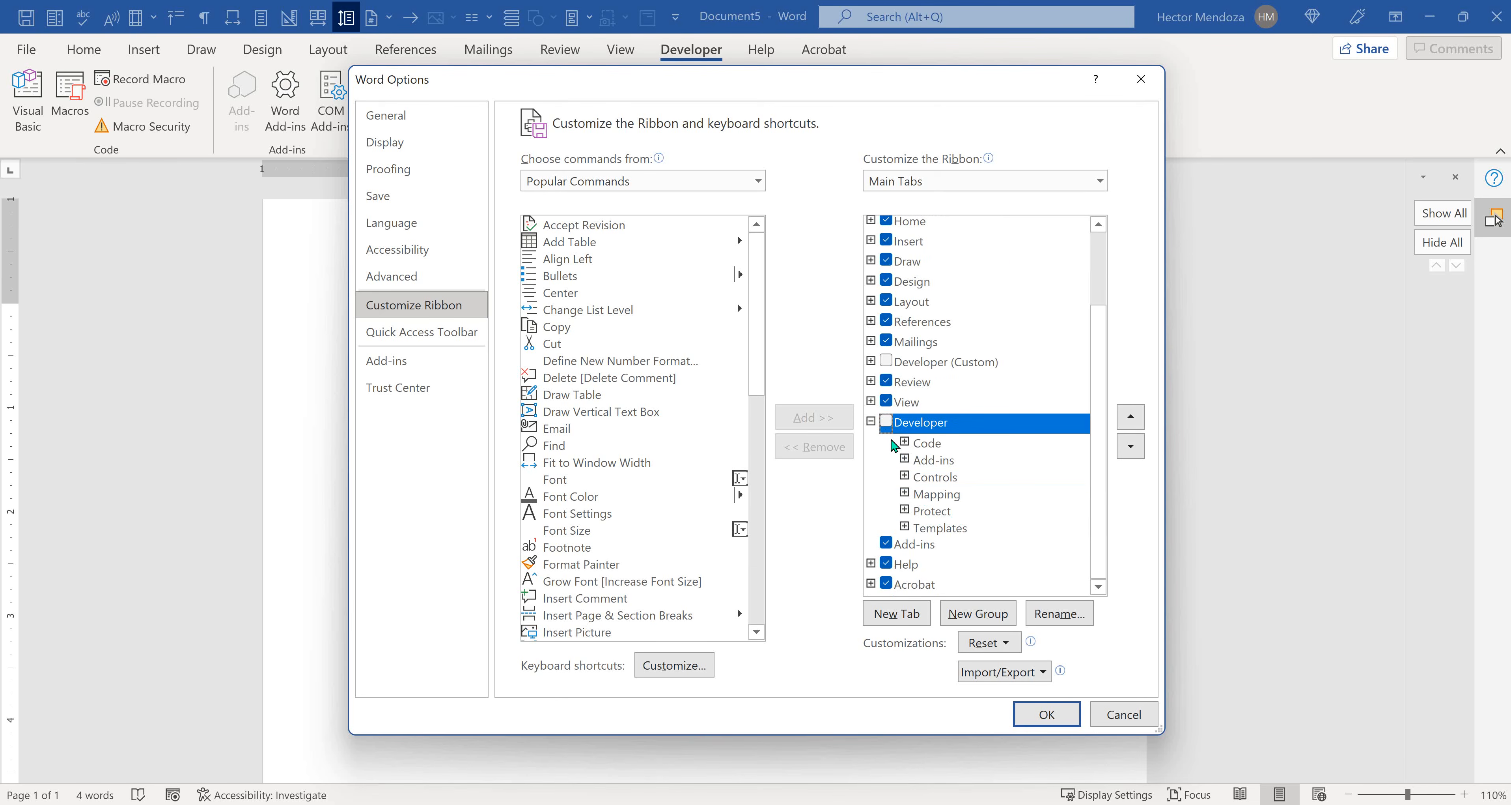
click(1070, 716)
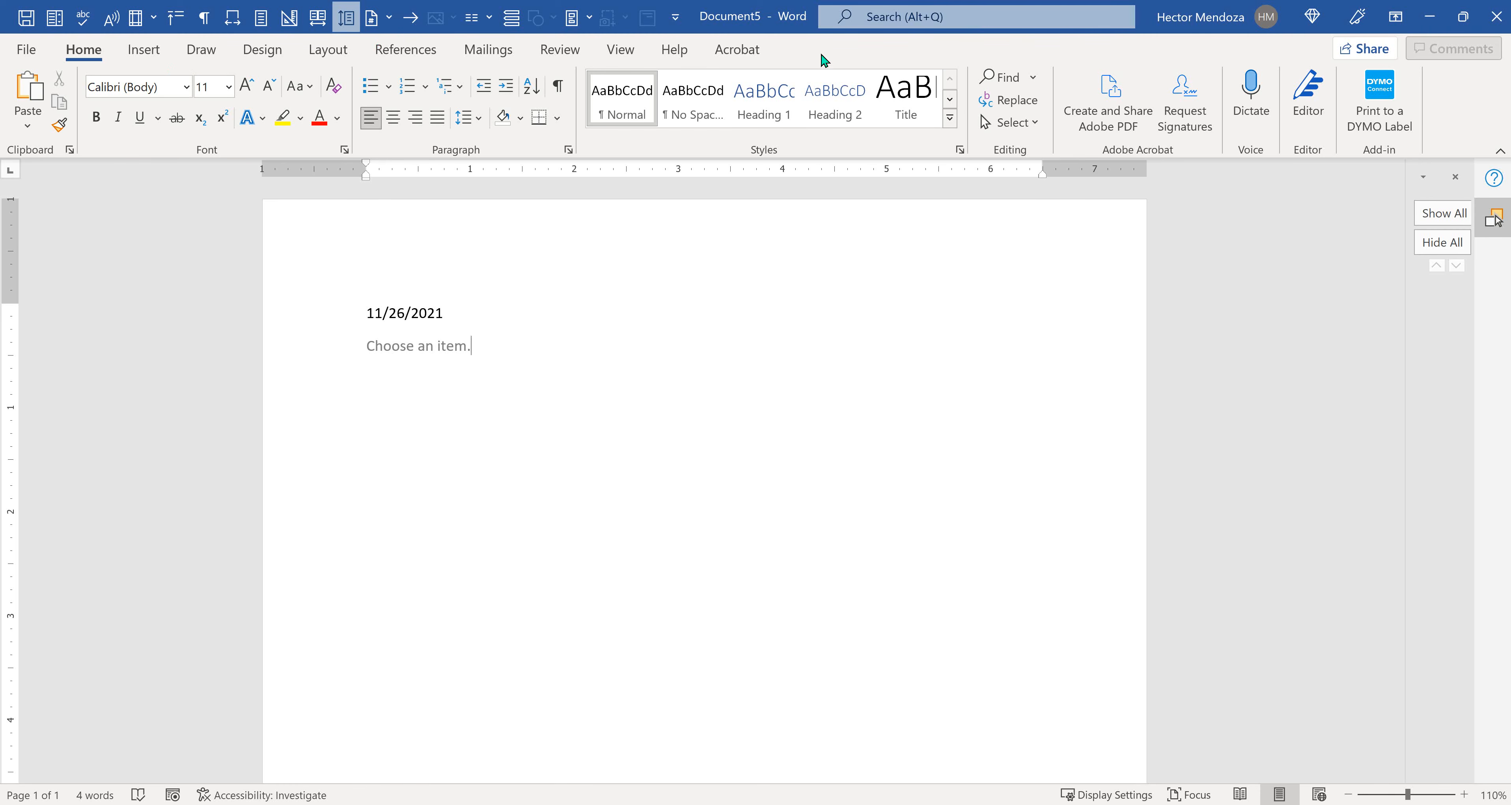
Step: Reopen the ribbon customization options, turn the Developer tab back on, and apply the change
click(676, 19)
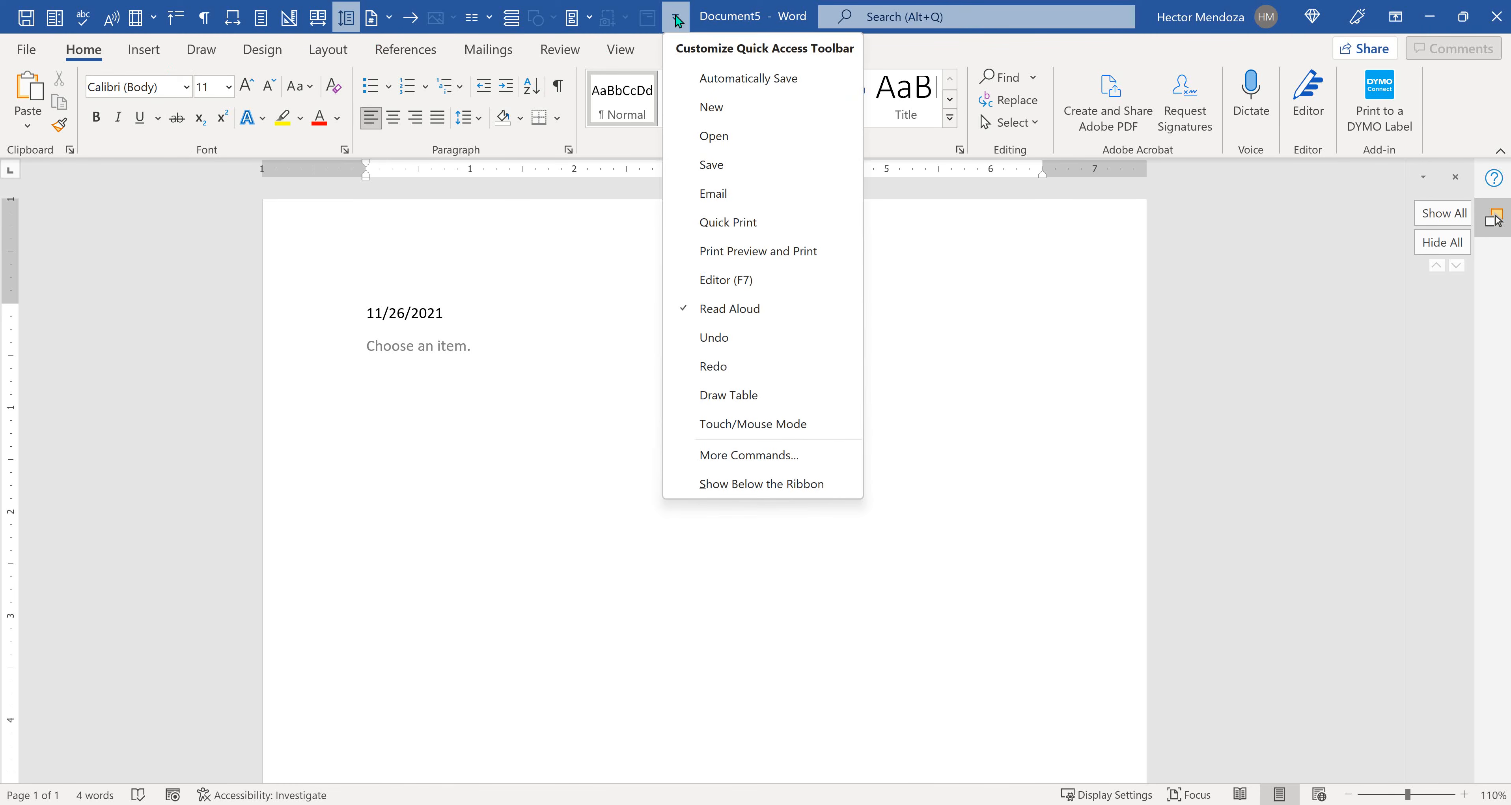
click(732, 455)
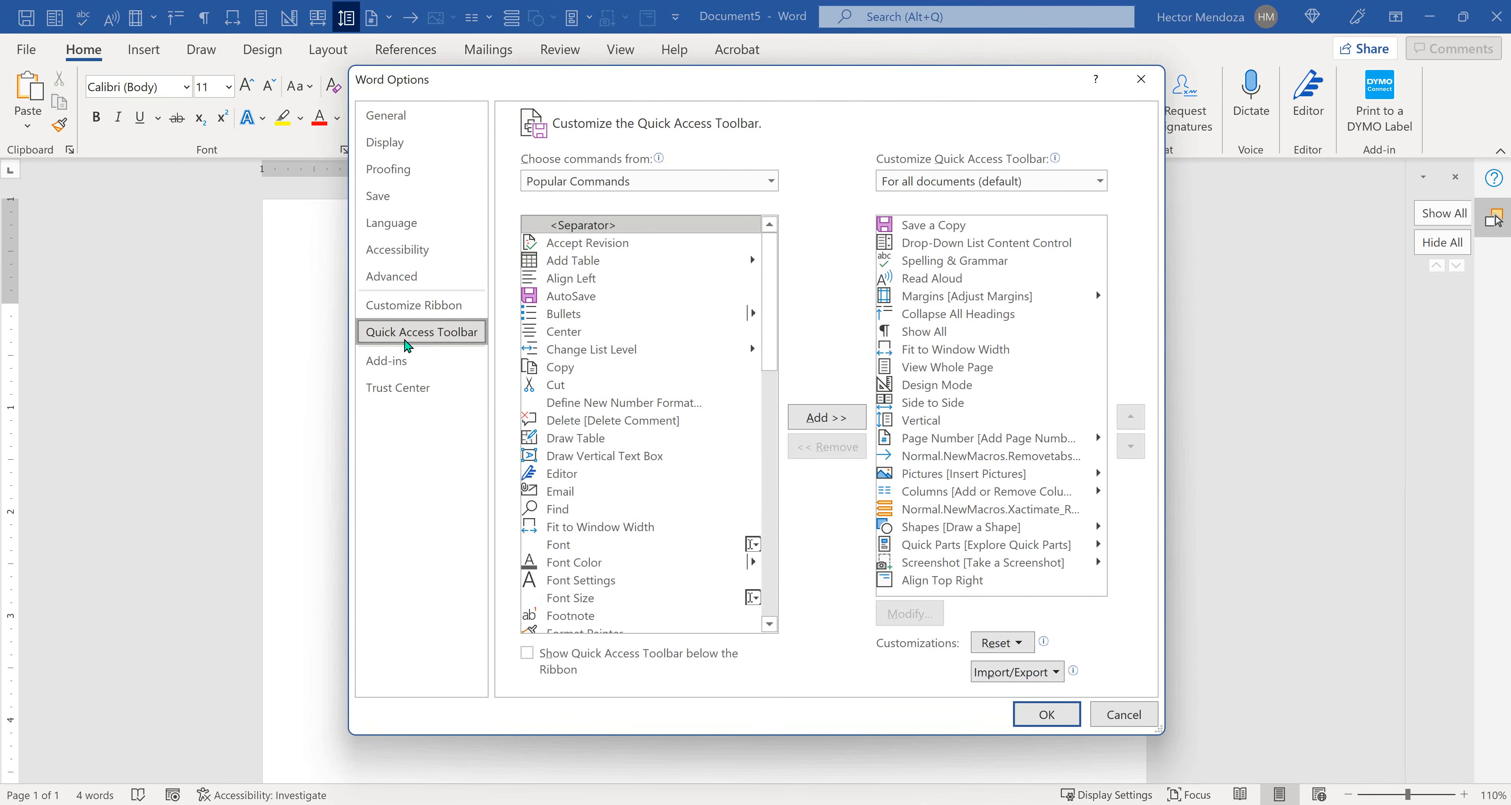
click(434, 307)
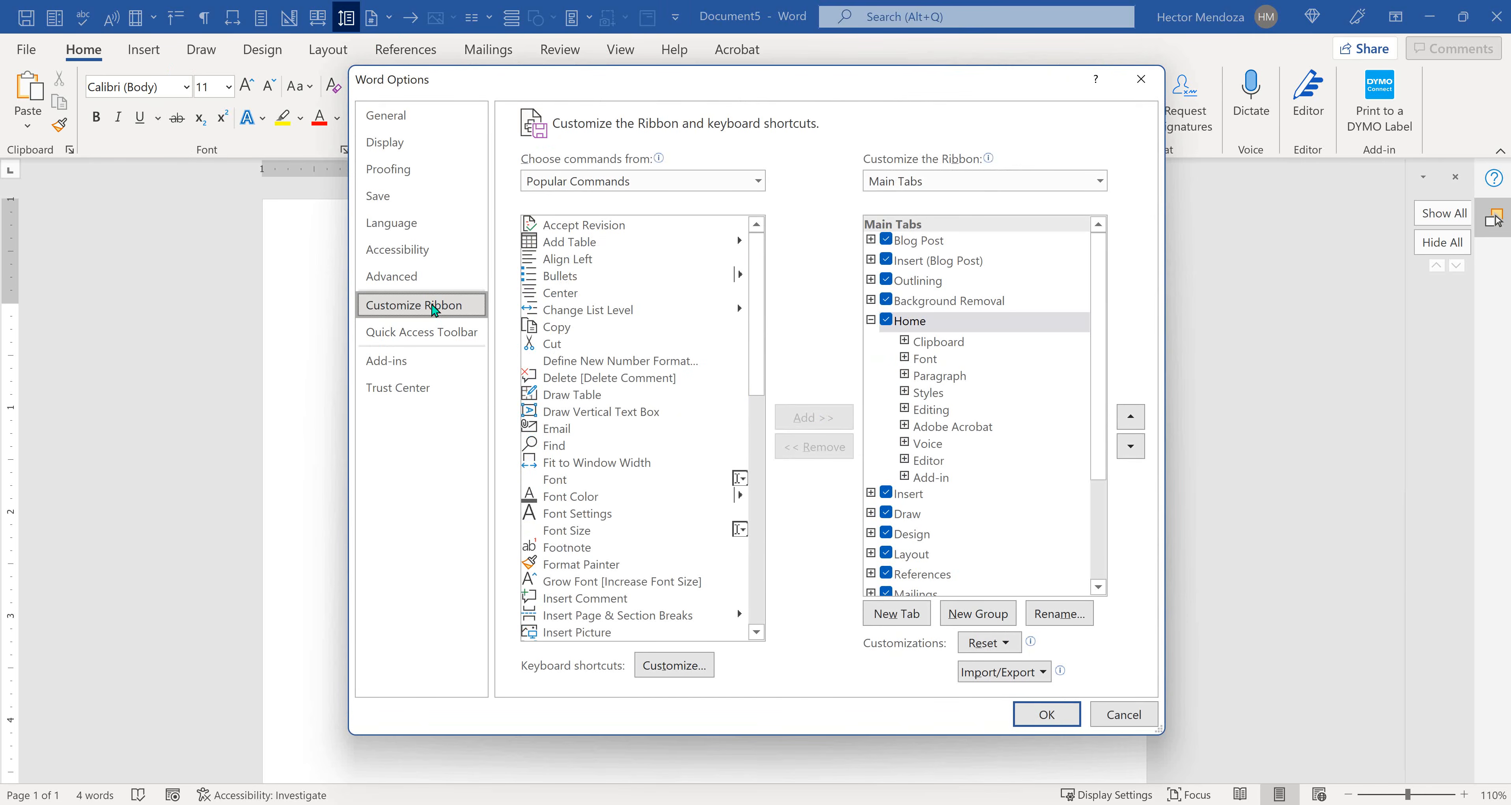
scroll(951, 477, down, 3)
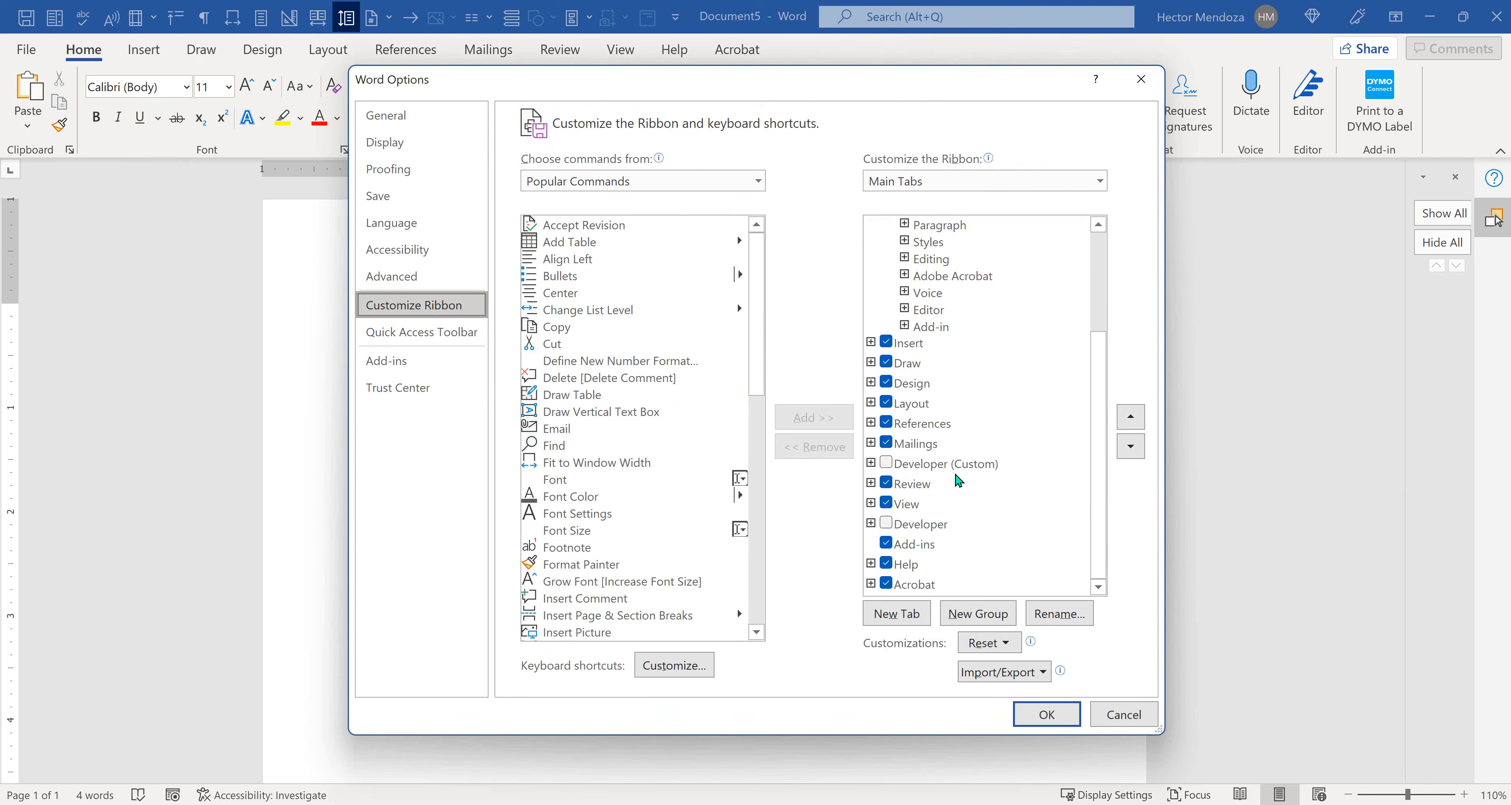
click(889, 527)
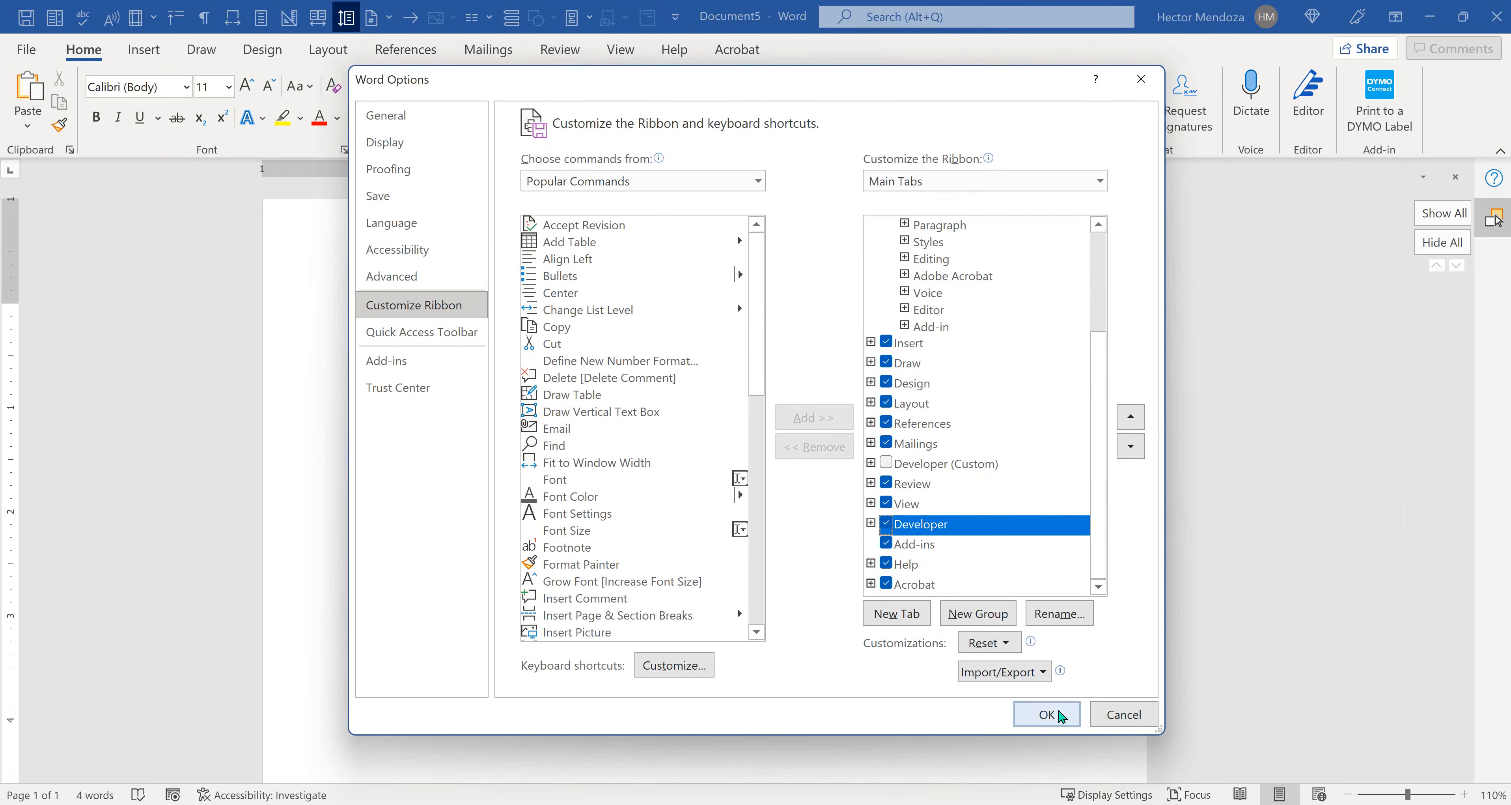
click(1050, 714)
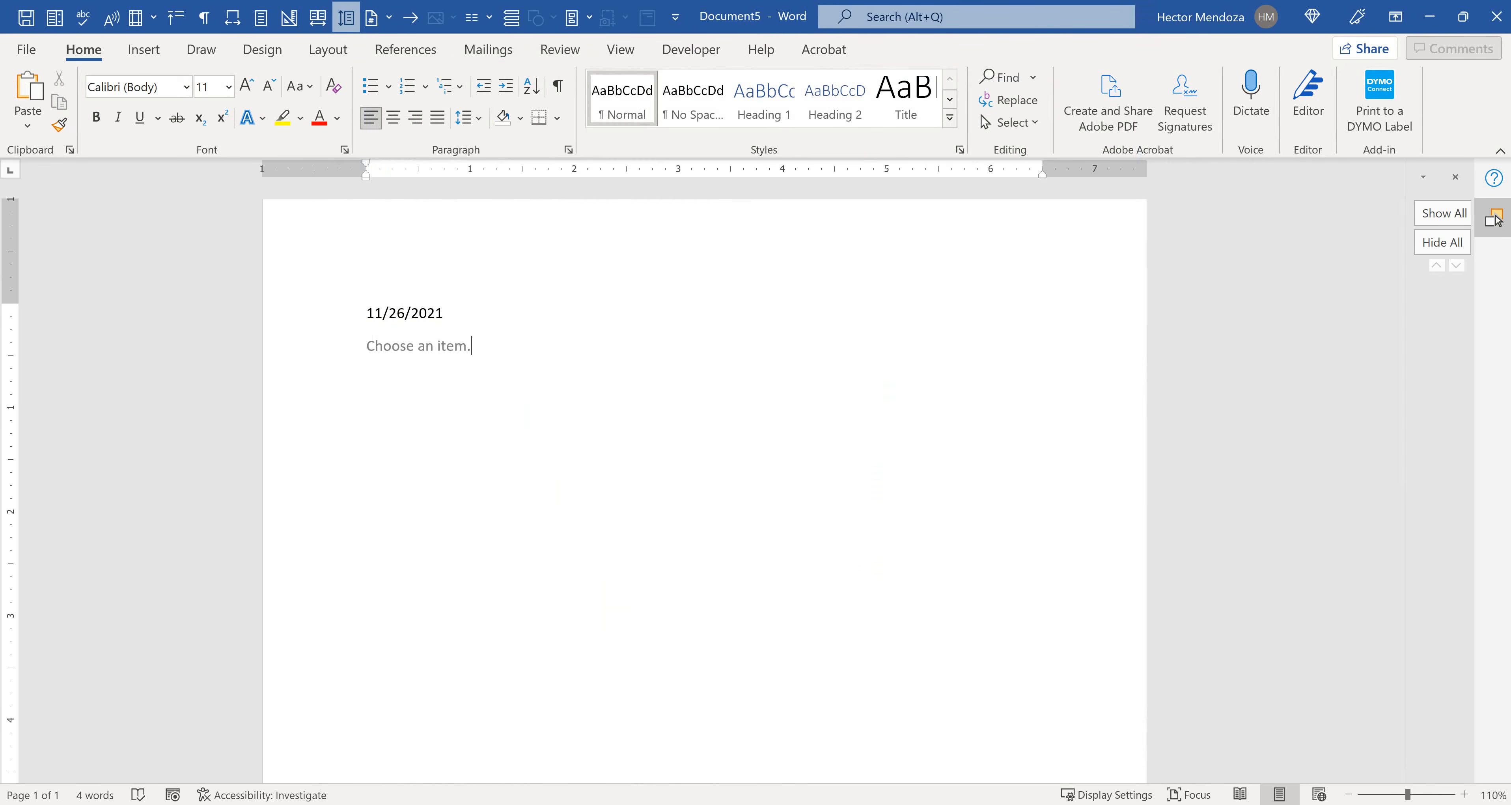
Step: Close Document5 without saving it
mouse_move(466, 804)
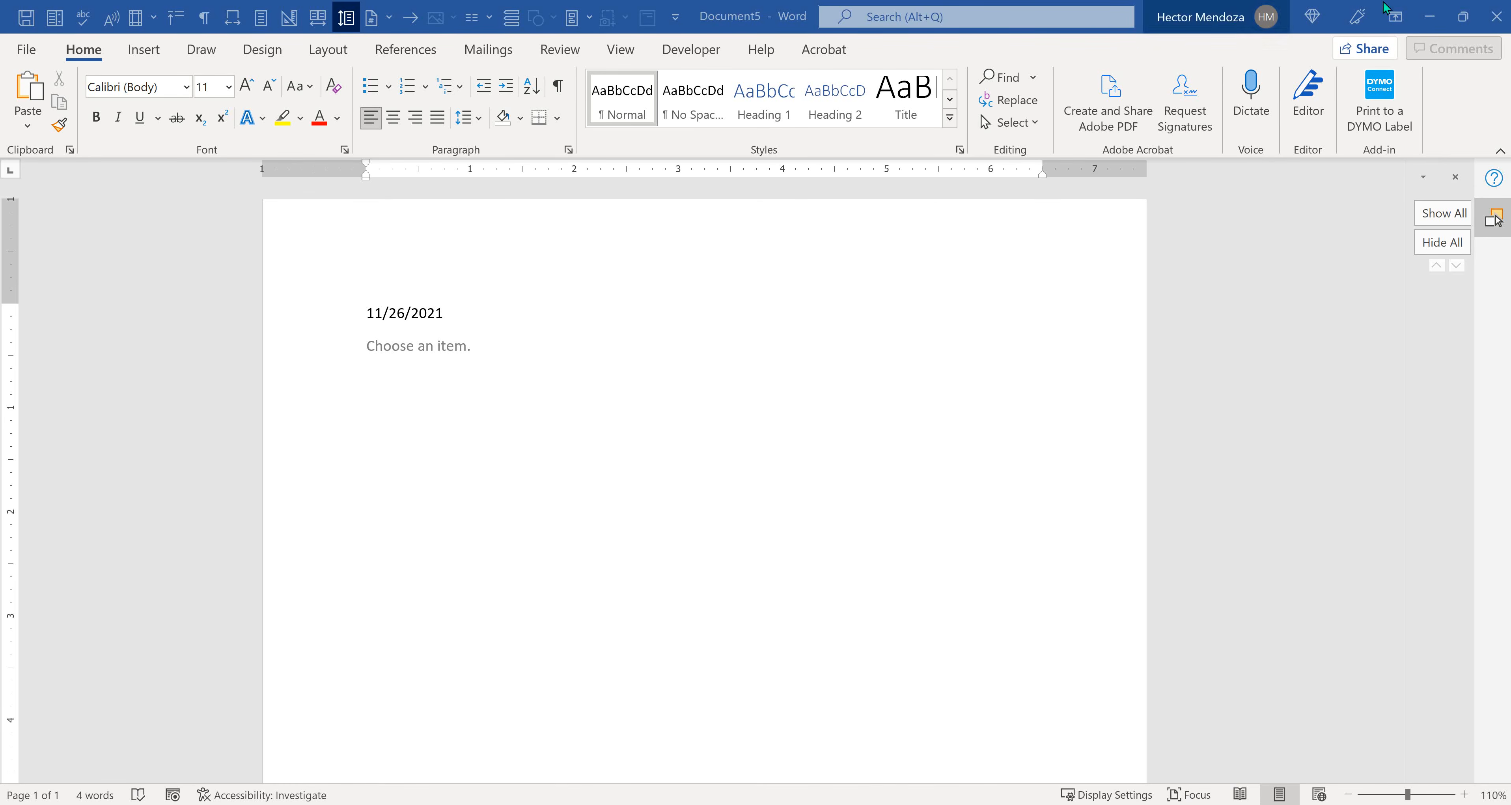
click(1497, 16)
click(830, 521)
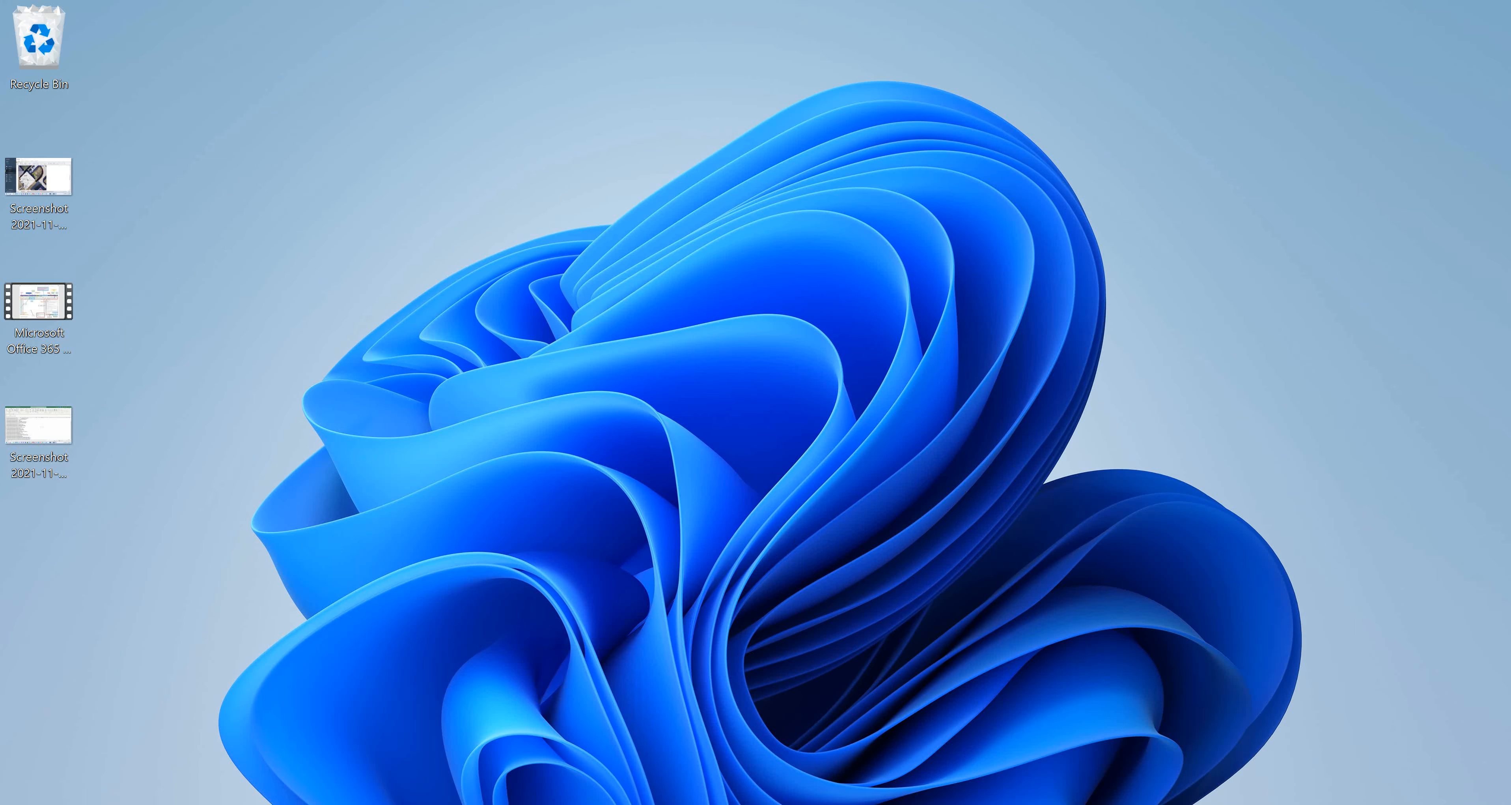
Step: Bring back the Word break down overview document and examine its labelled diagrams of the Word window
drag(1179, 450, 896, 3)
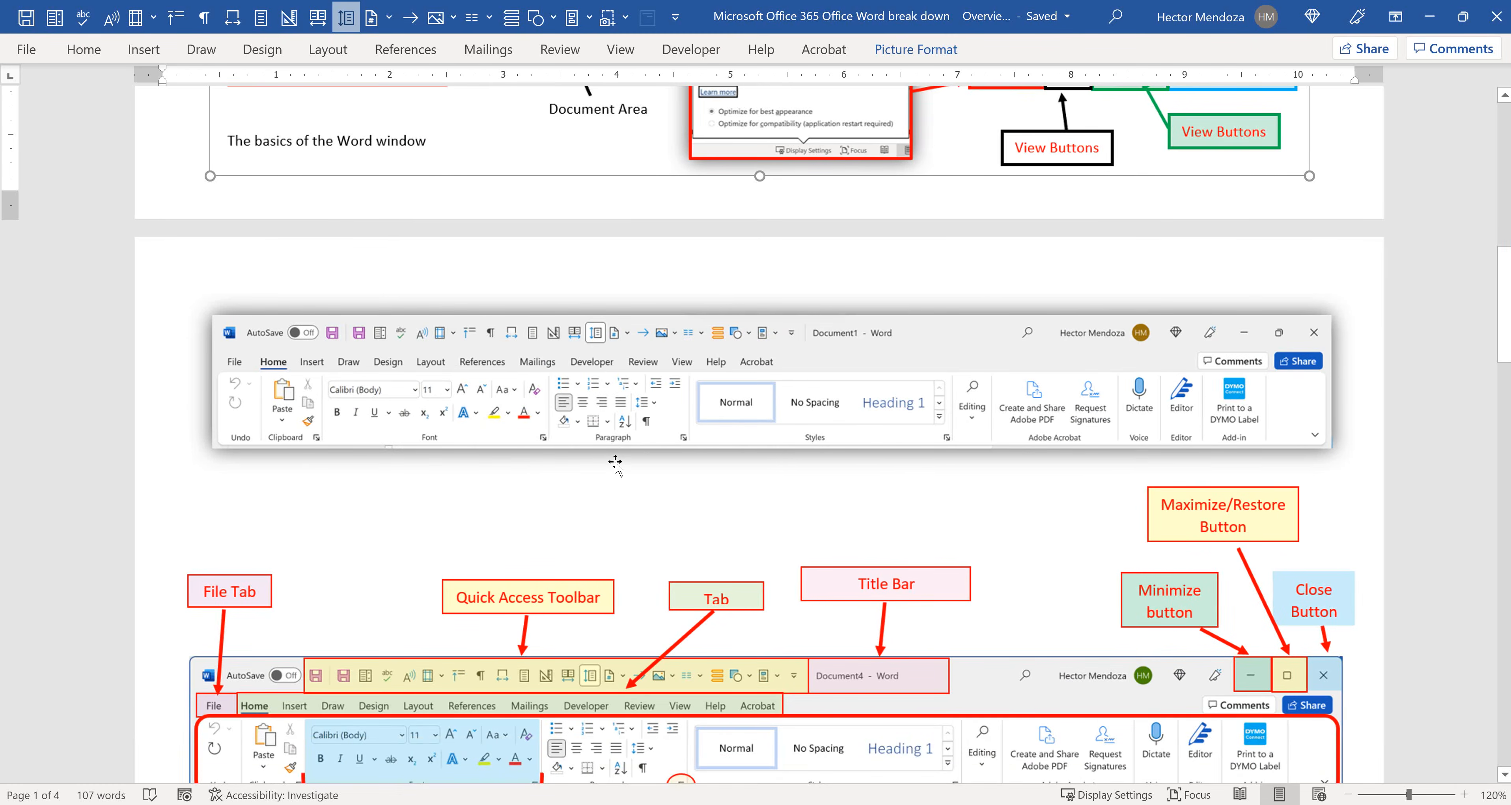
scroll(674, 465, down, 1)
scroll(673, 465, down, 5)
scroll(675, 465, up, 15)
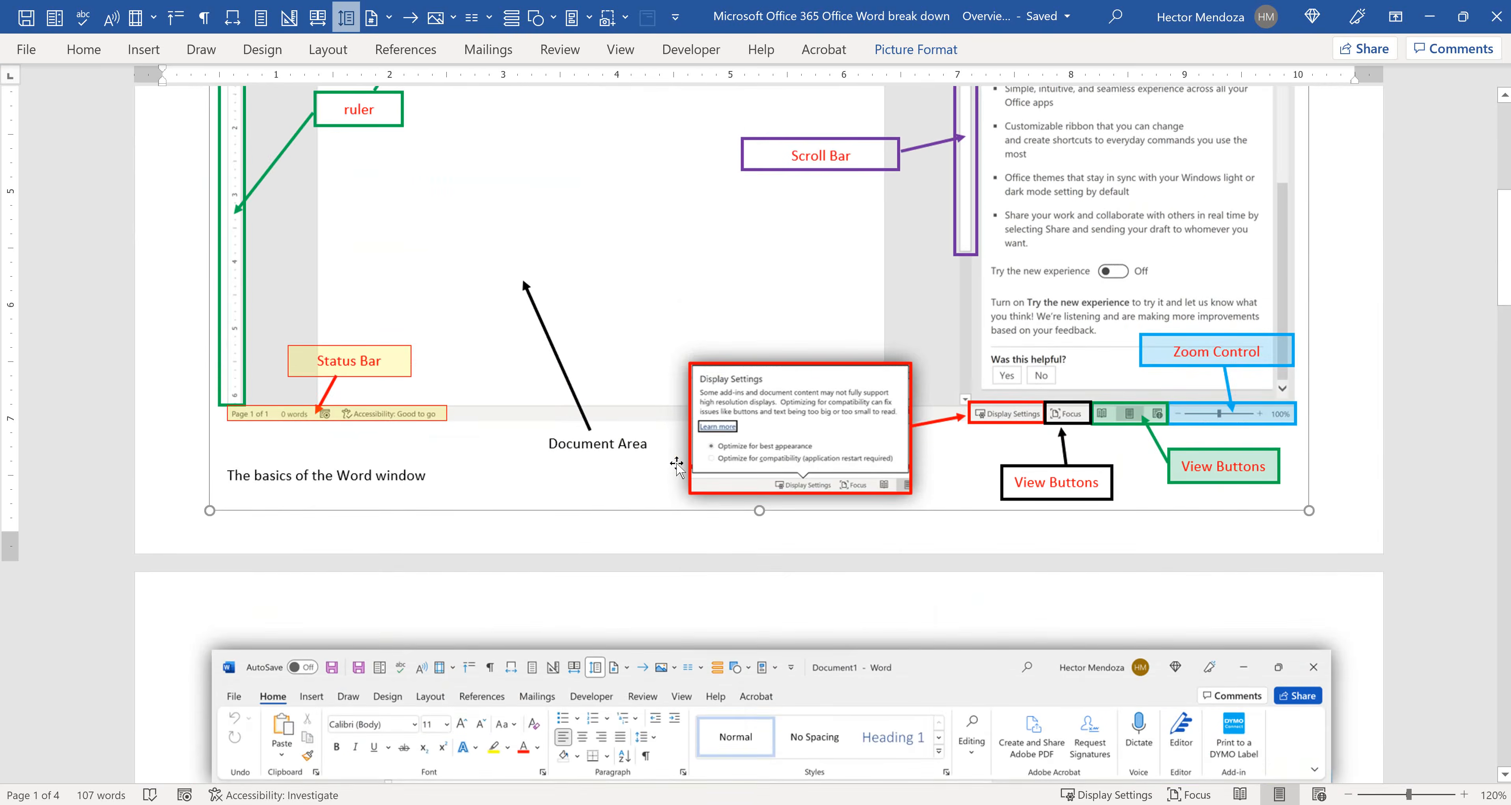
scroll(676, 464, up, 1)
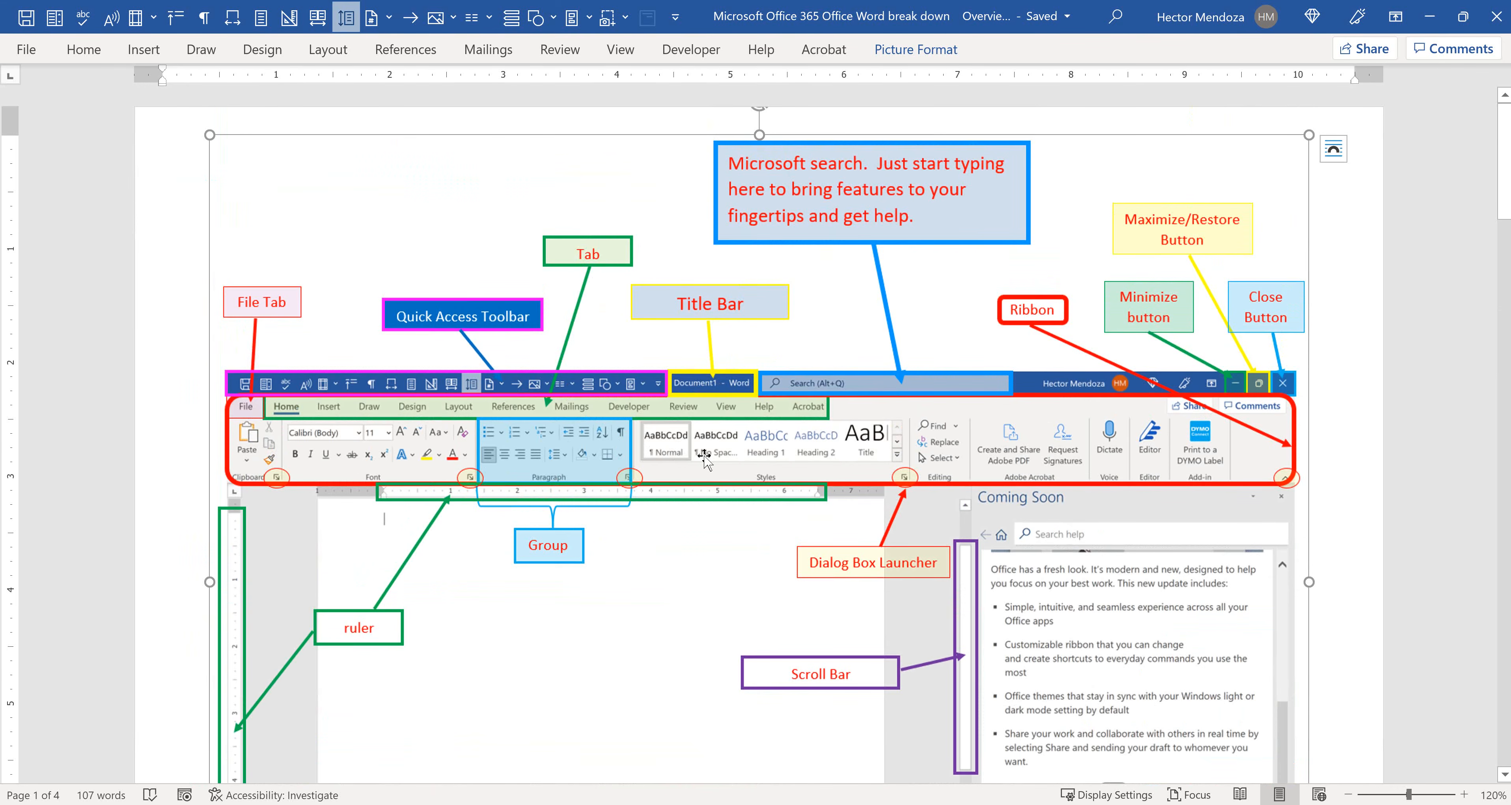
scroll(704, 460, down, 10)
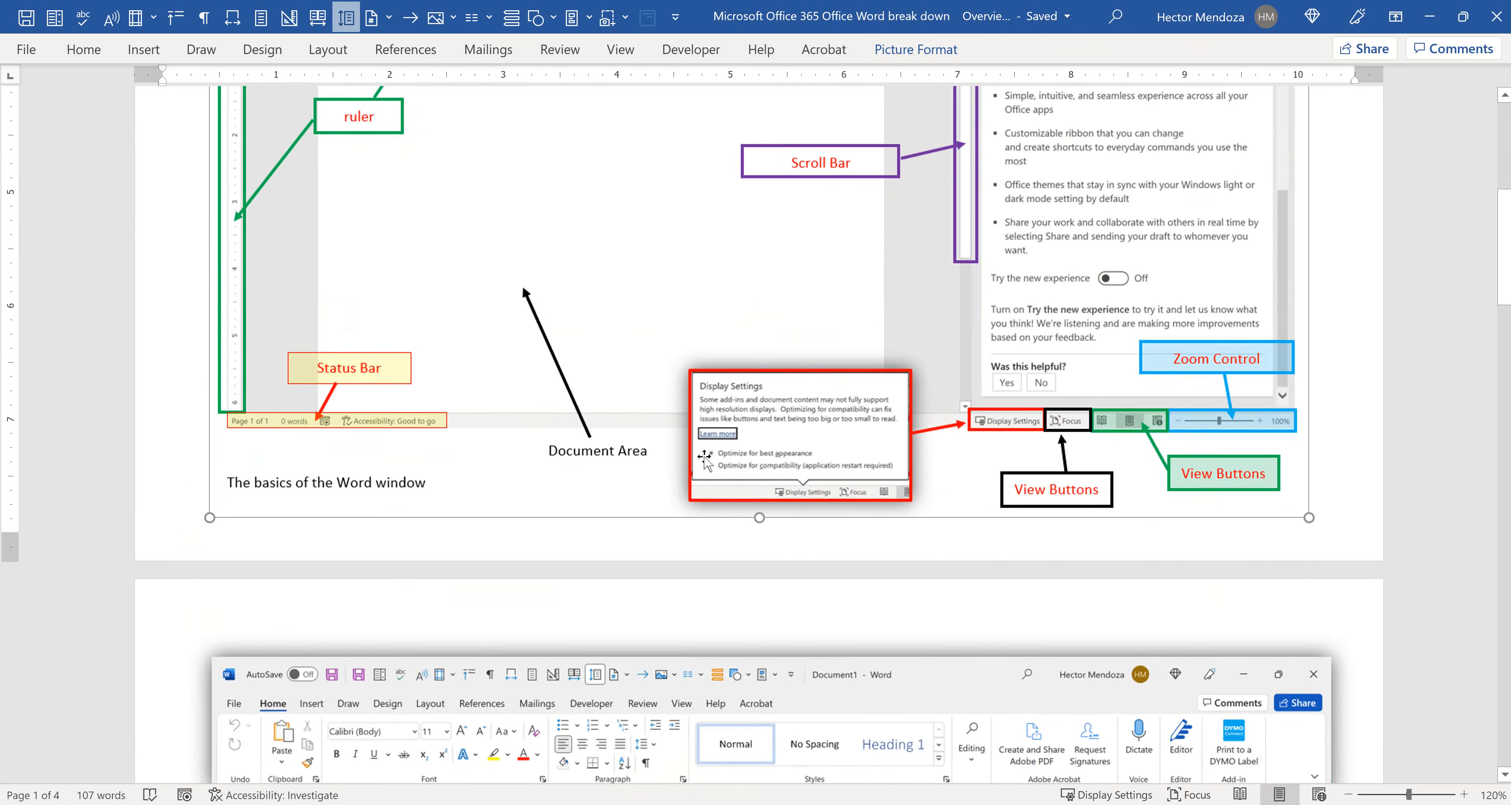
scroll(704, 460, down, 10)
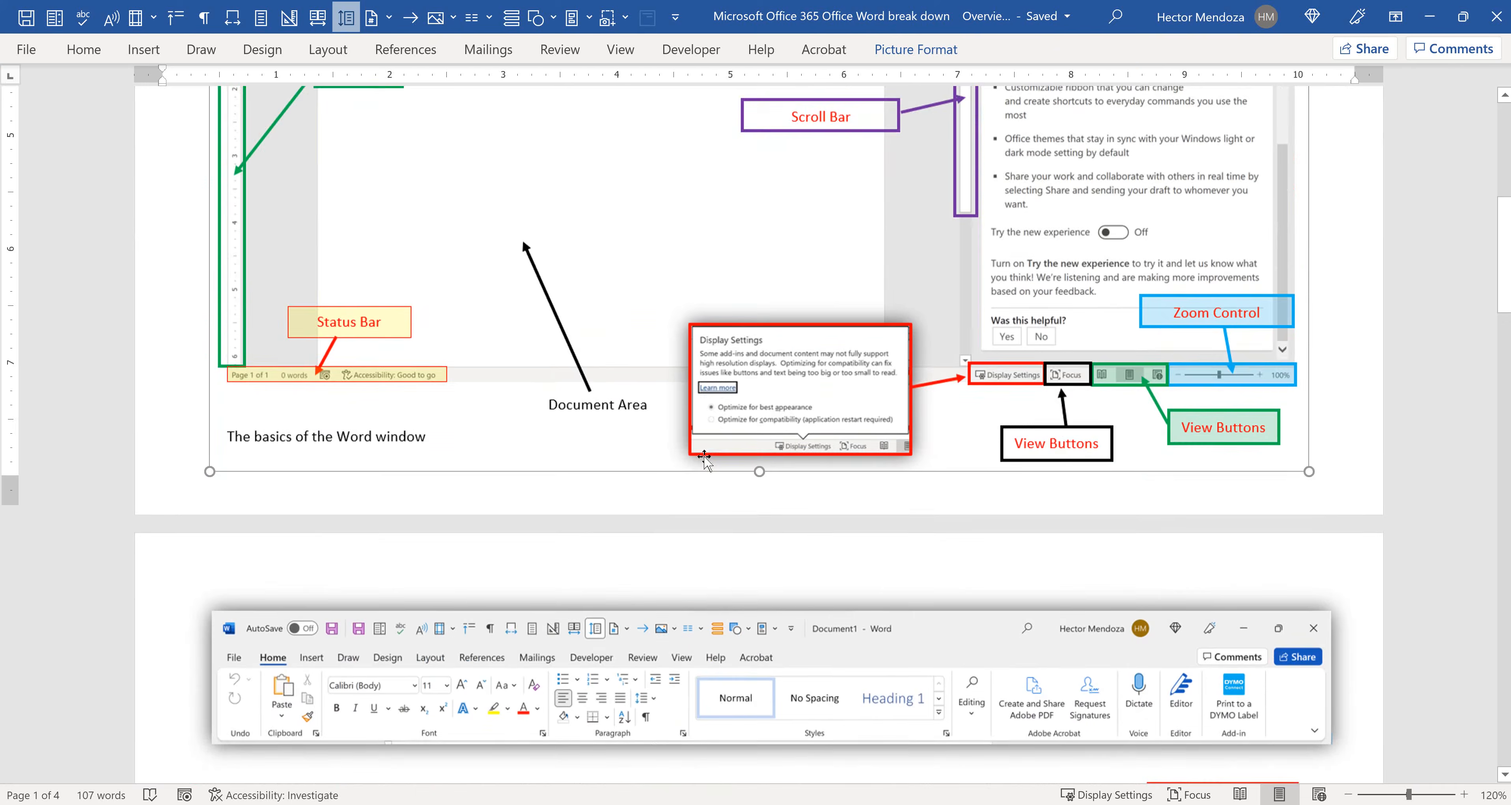
scroll(700, 461, down, 6)
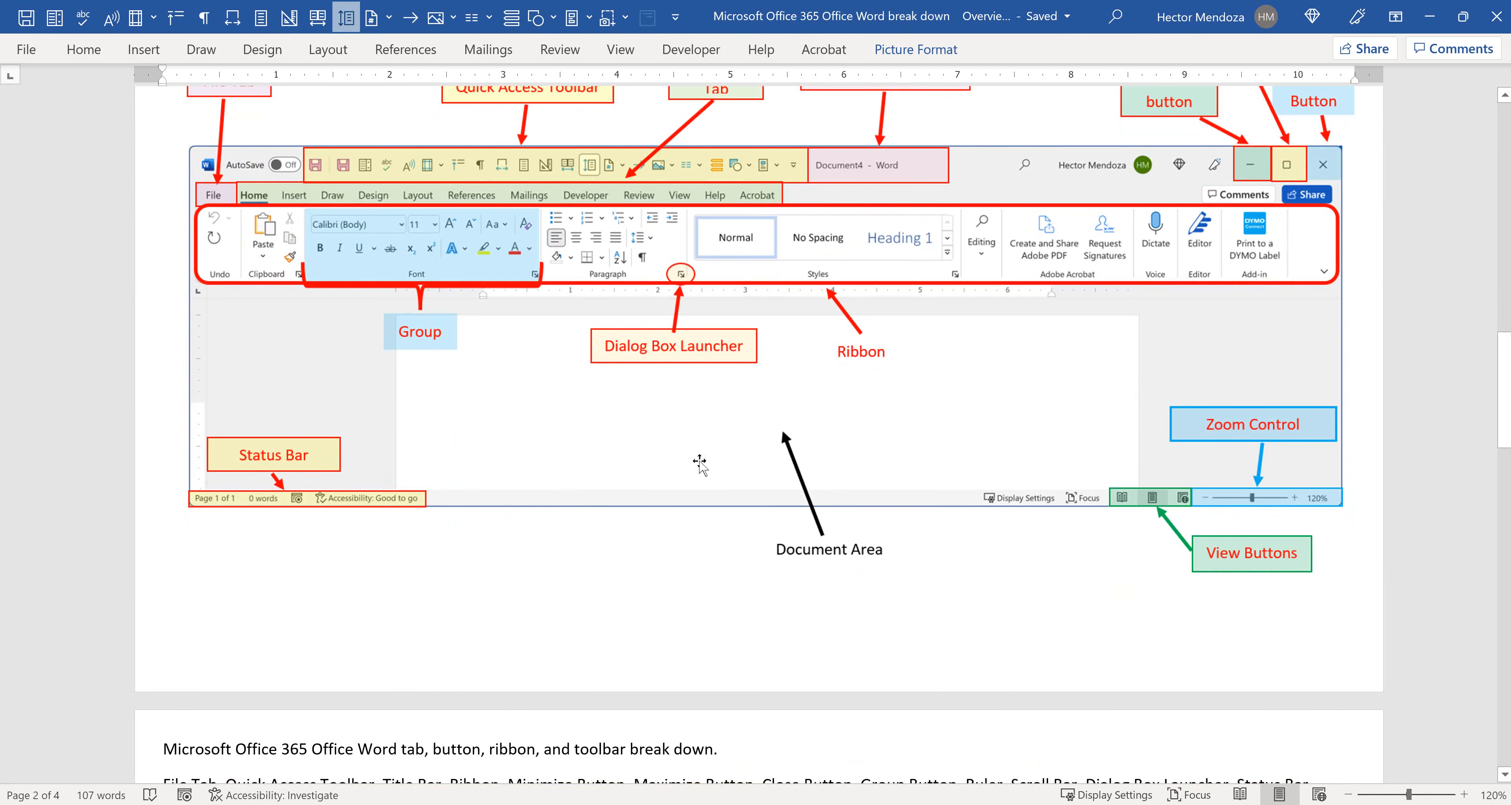
scroll(701, 461, up, 10)
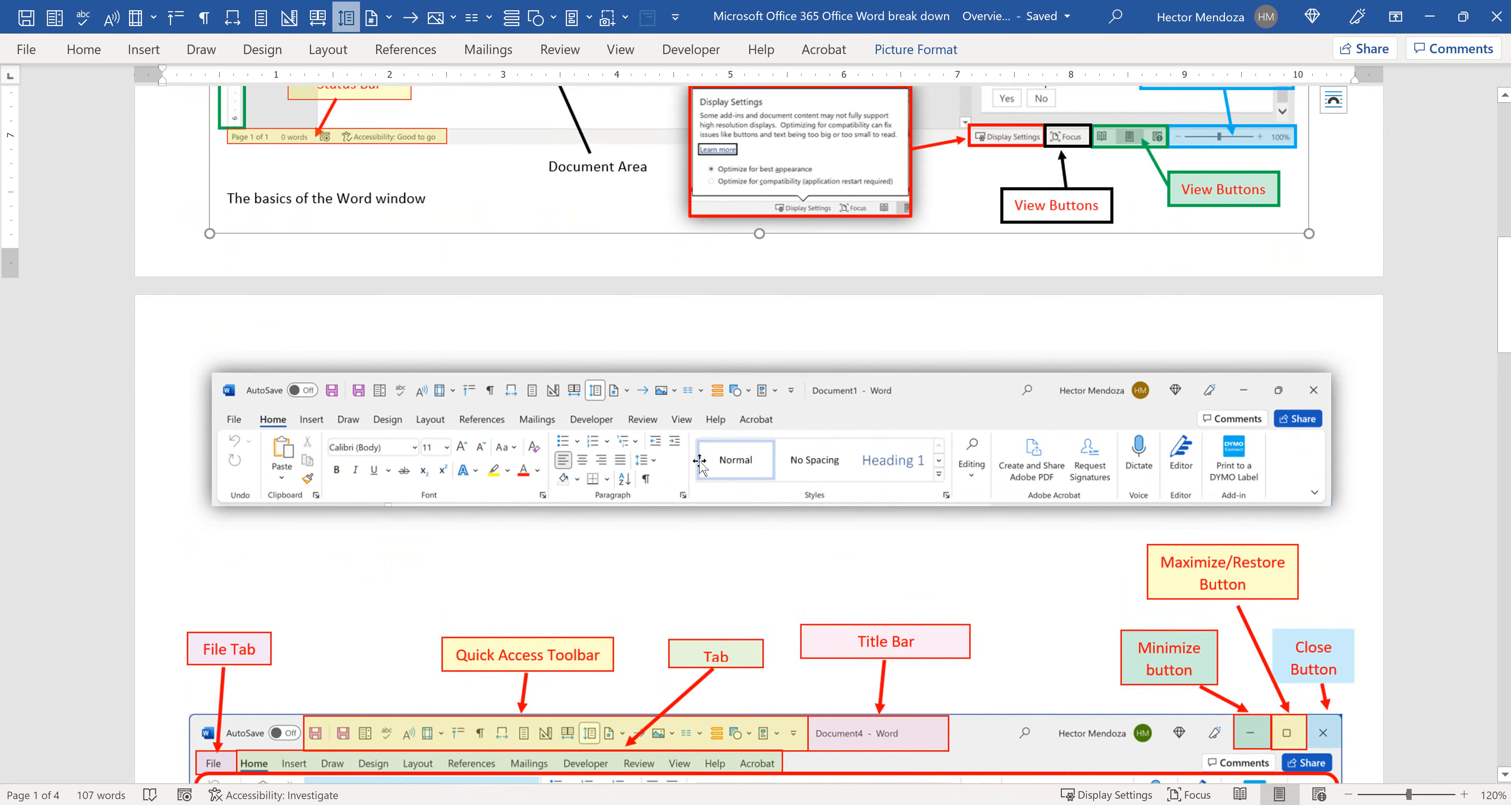
scroll(719, 388, up, 10)
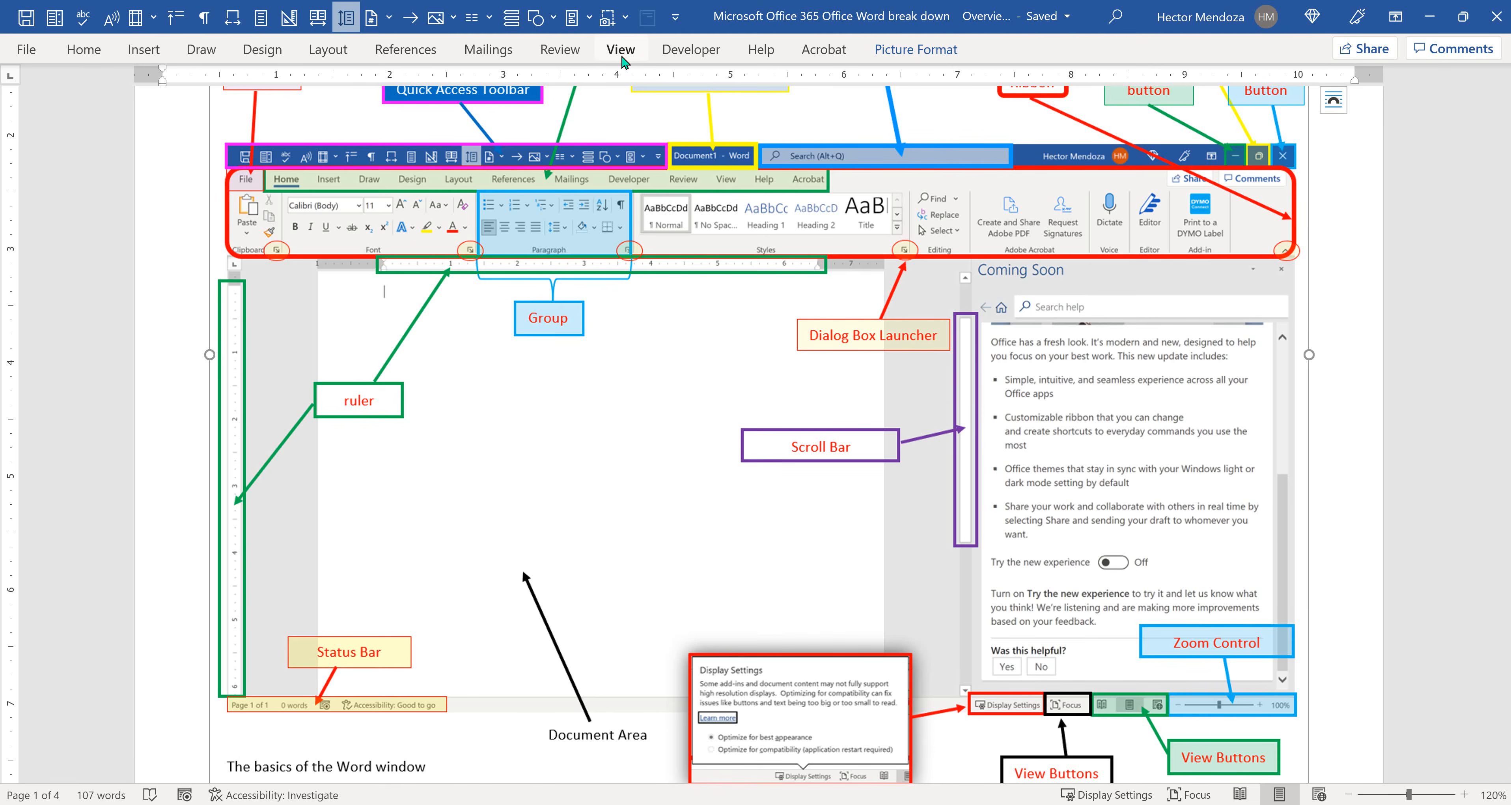
Step: Hide the document's rulers and show them again
click(621, 56)
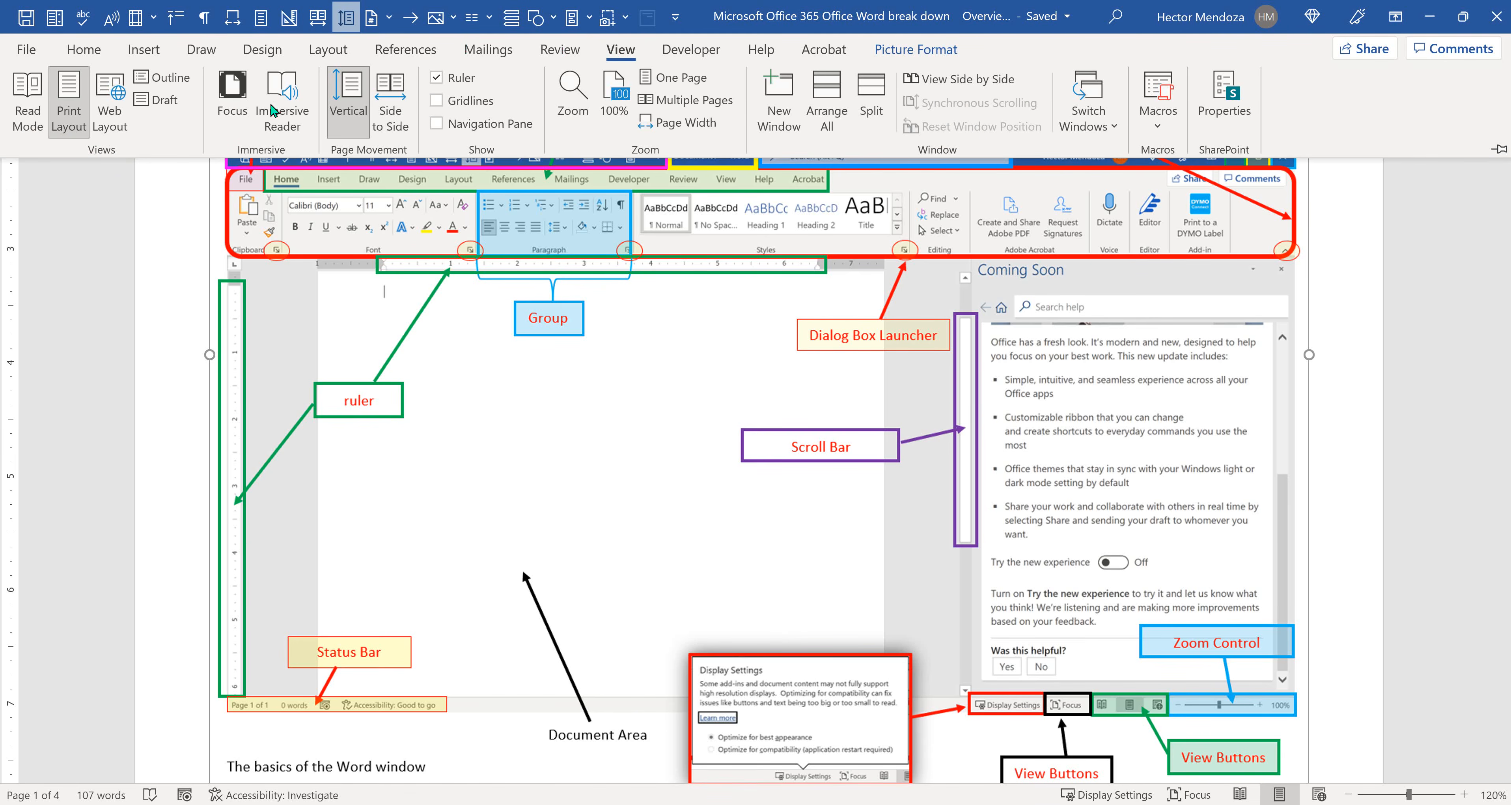
click(438, 76)
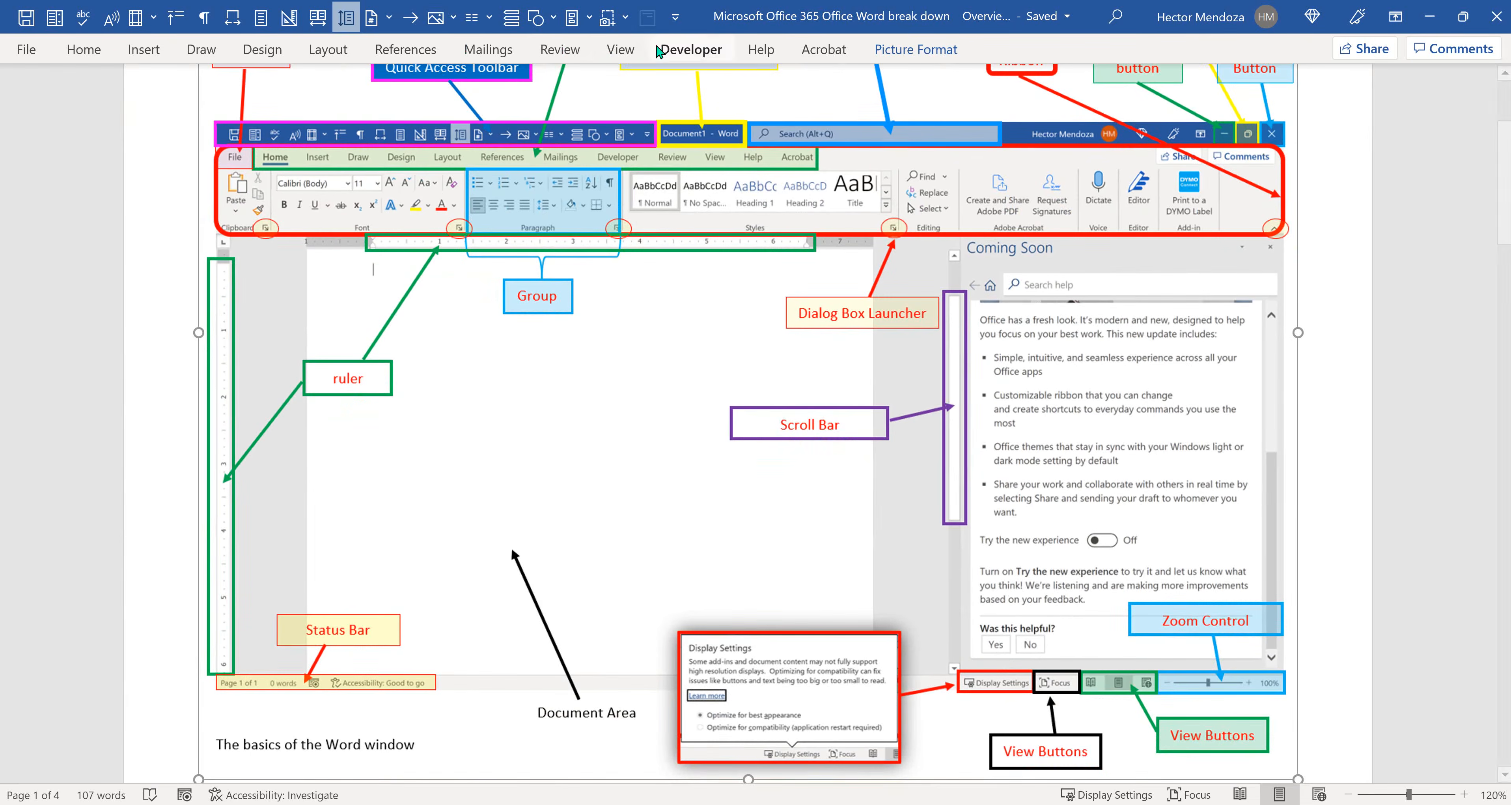
click(621, 49)
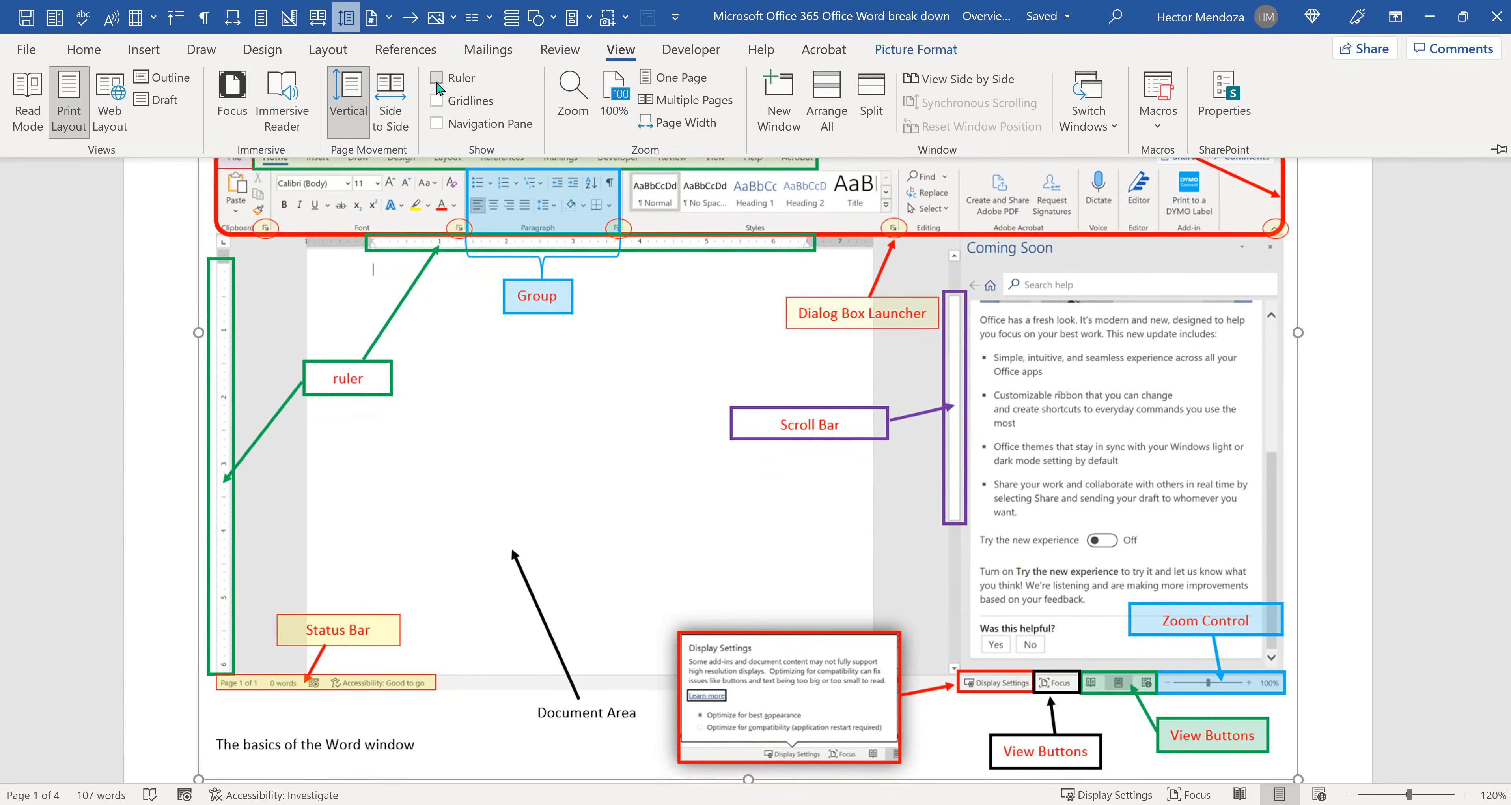
click(437, 79)
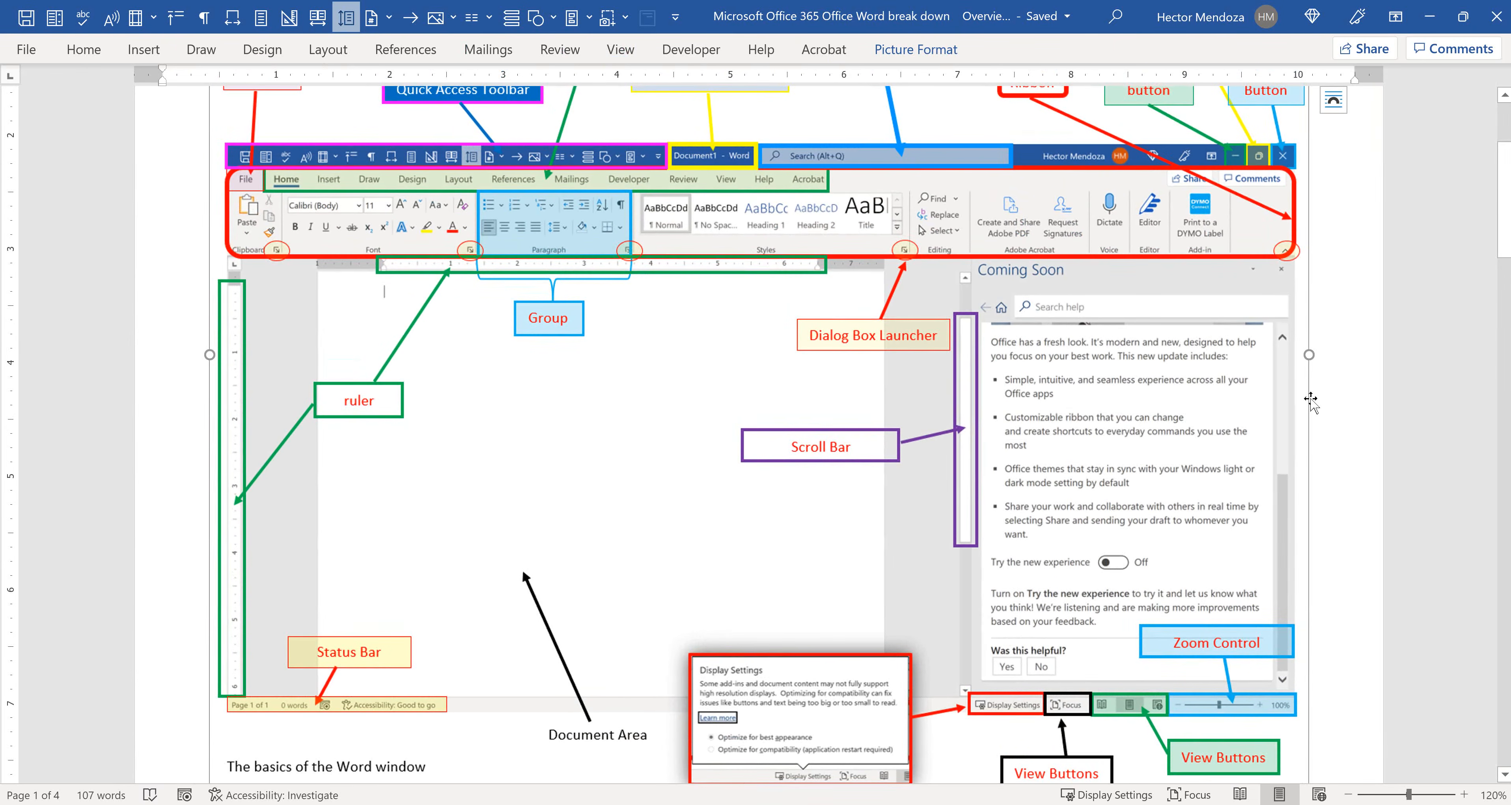
Step: Display the Home commands and pin the ribbon so it stays expanded above the first labelled diagram
scroll(1311, 402, down, 10)
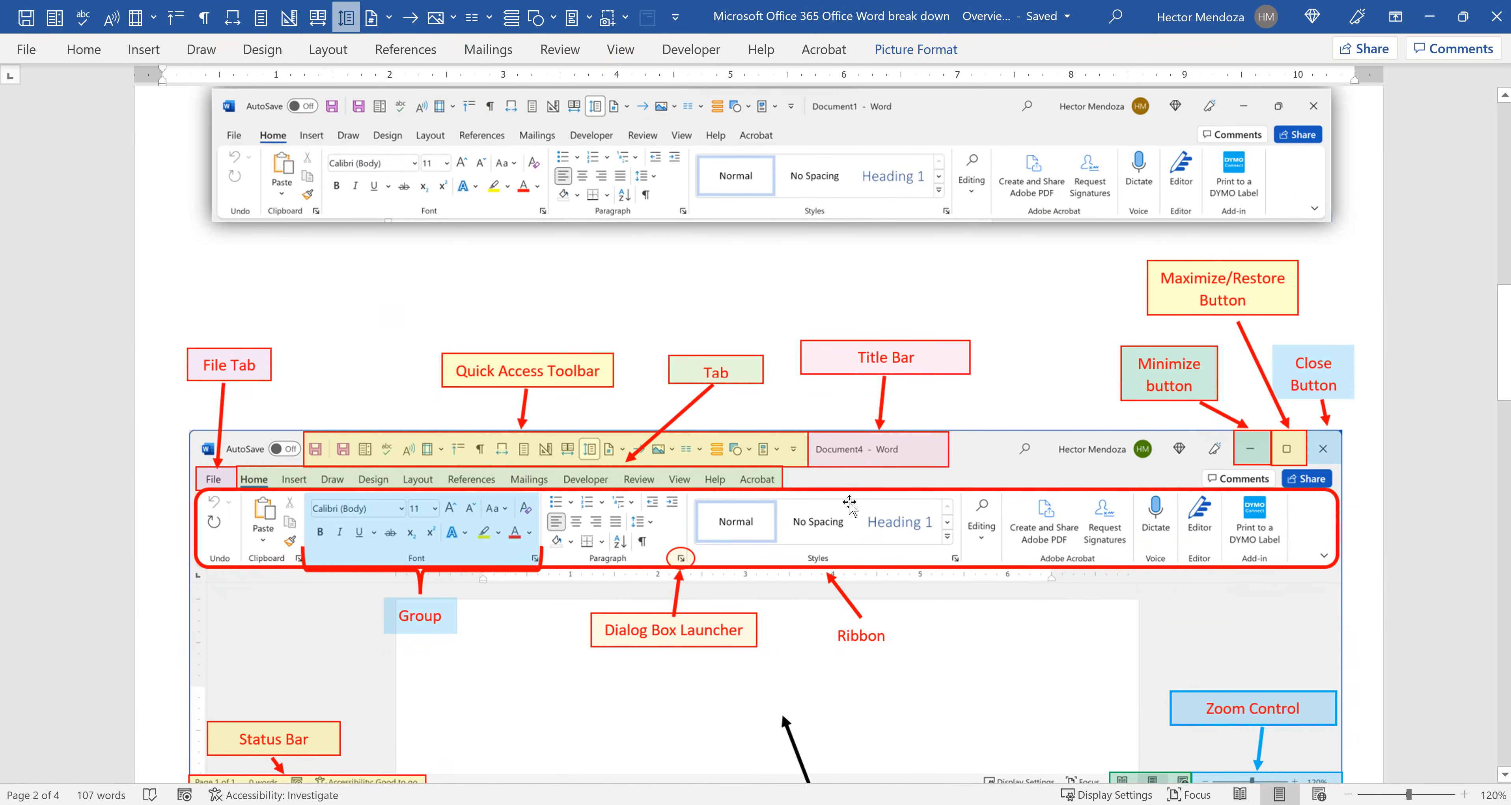
scroll(849, 503, up, 10)
scroll(849, 503, down, 2)
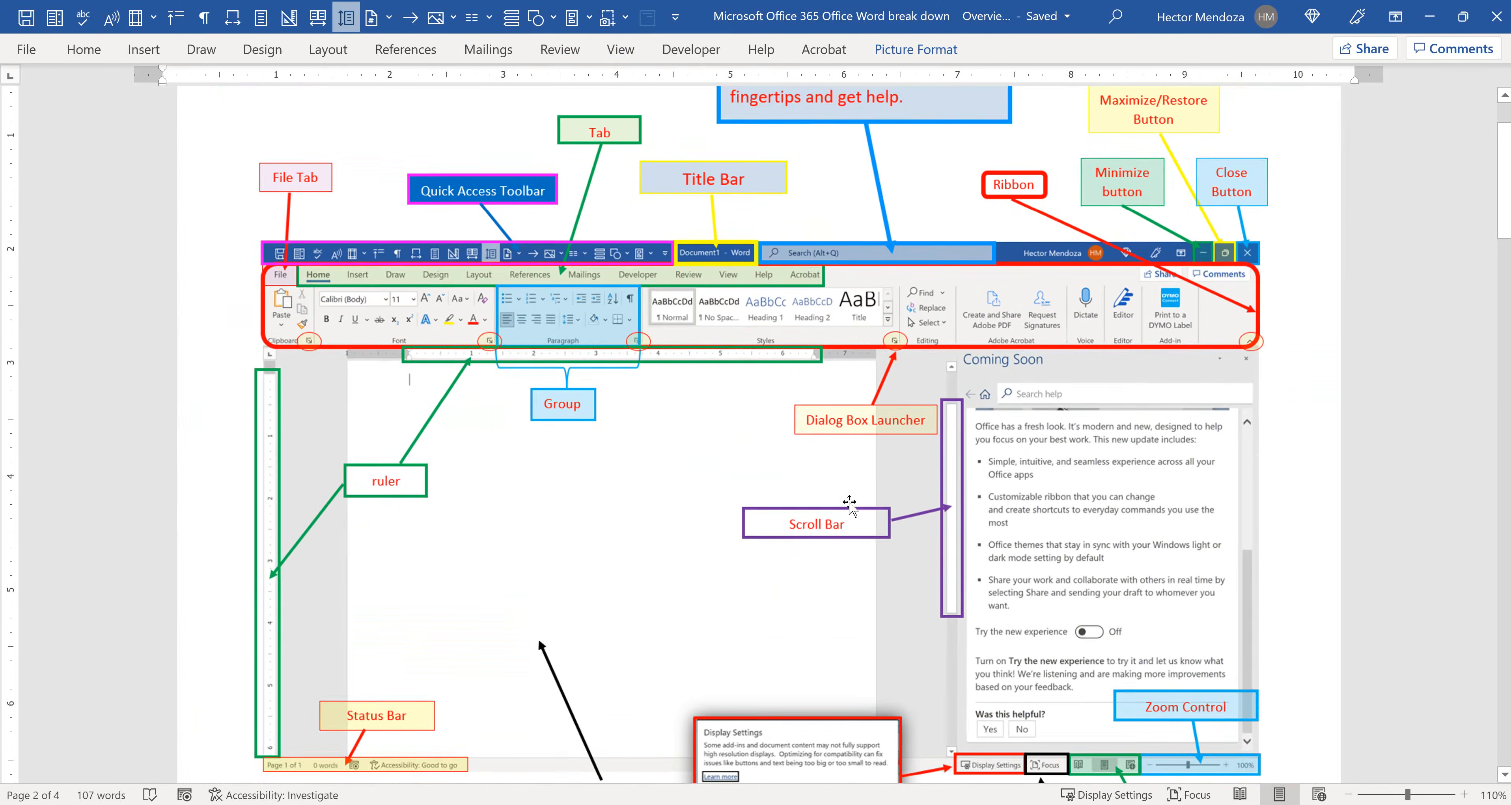
scroll(916, 463, down, 1)
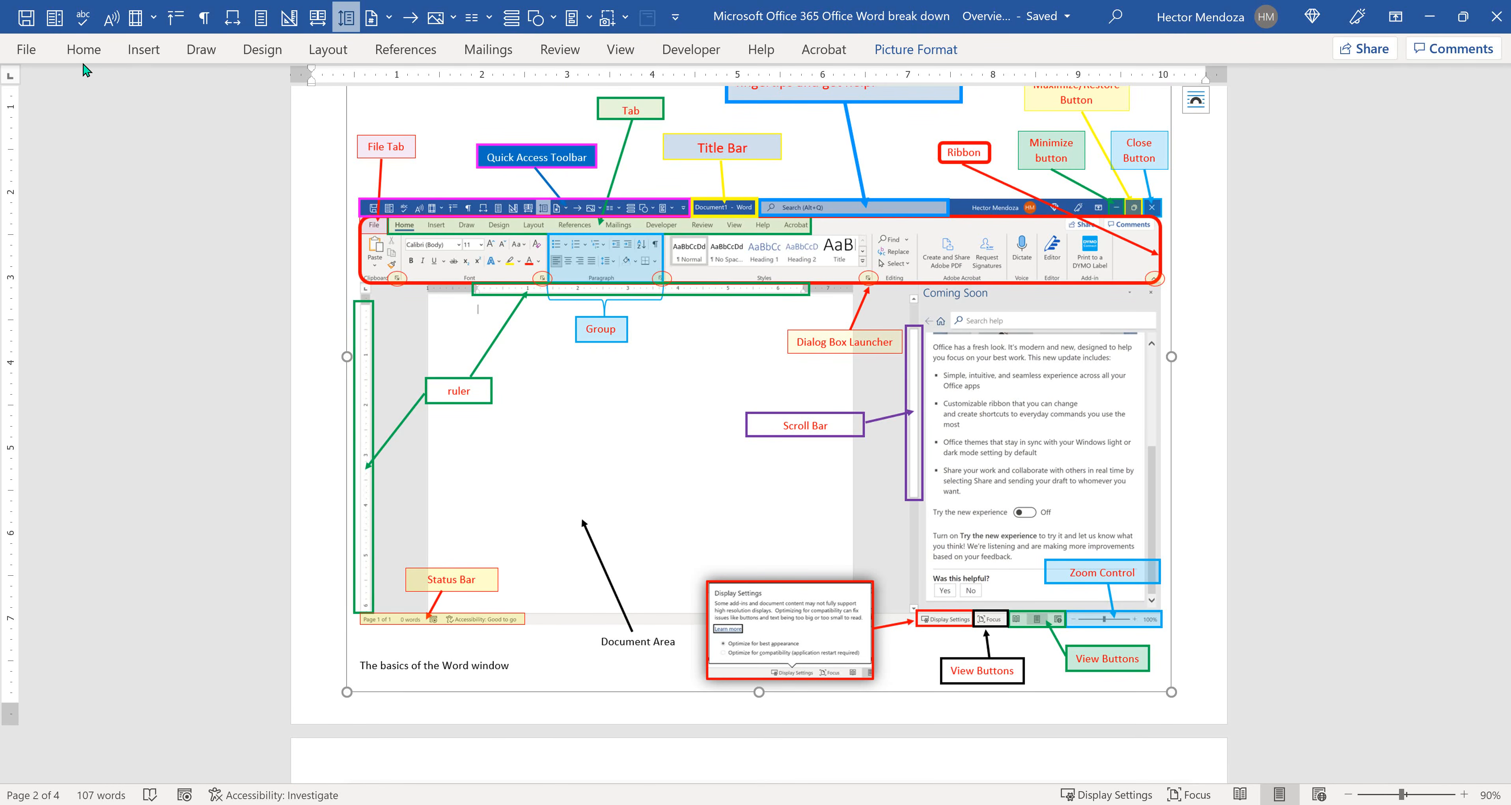
click(90, 57)
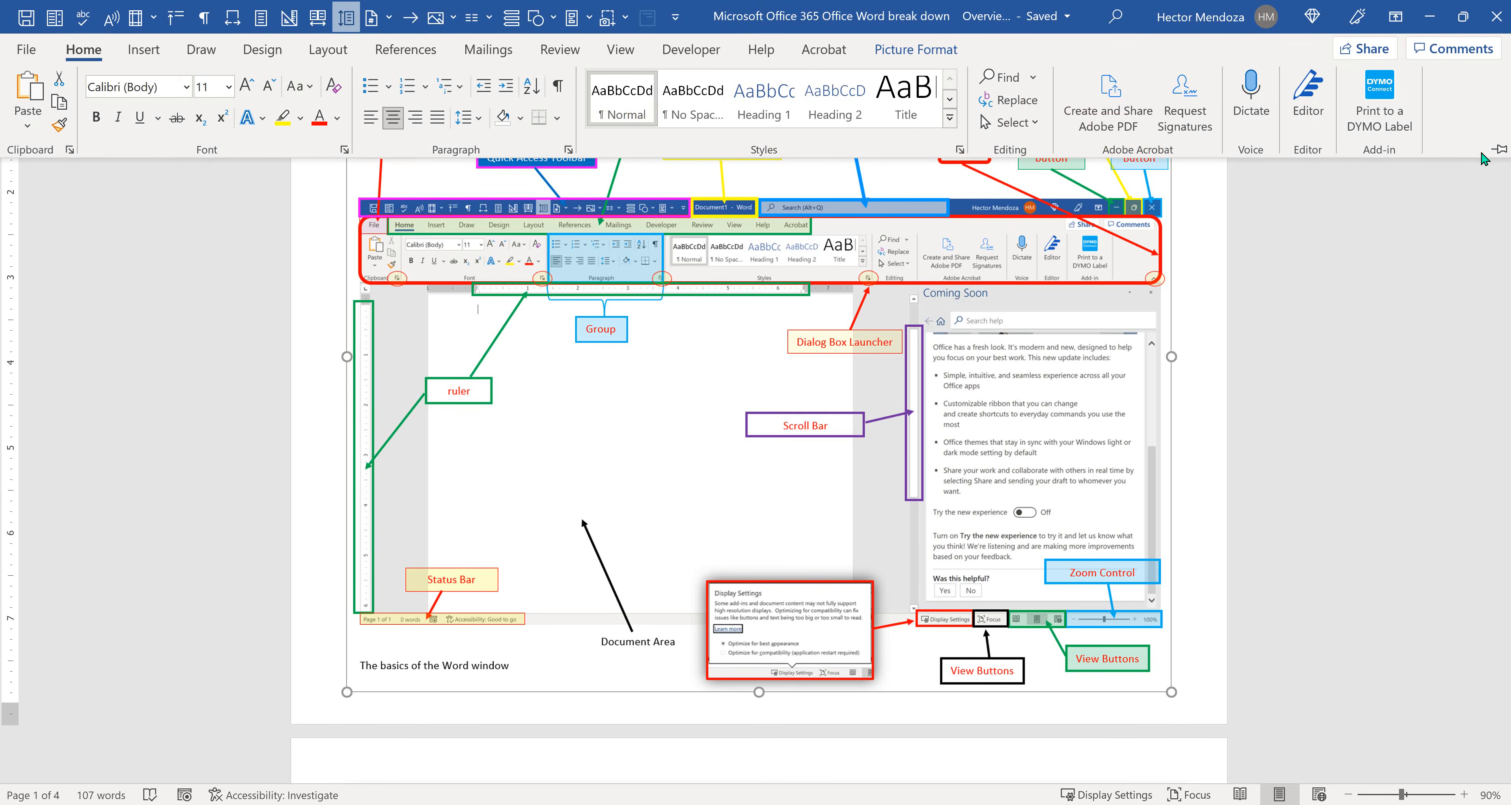
click(1499, 149)
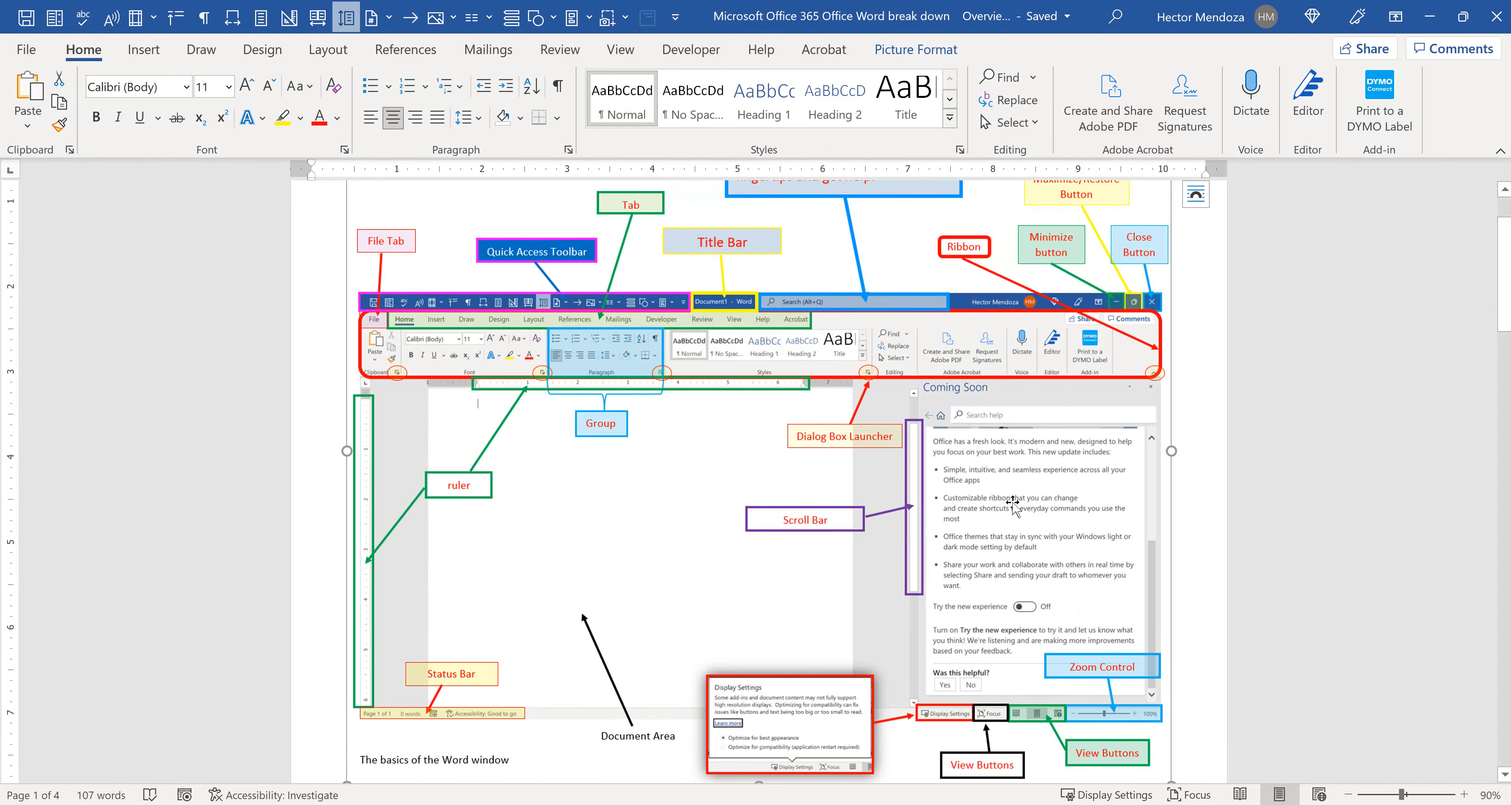